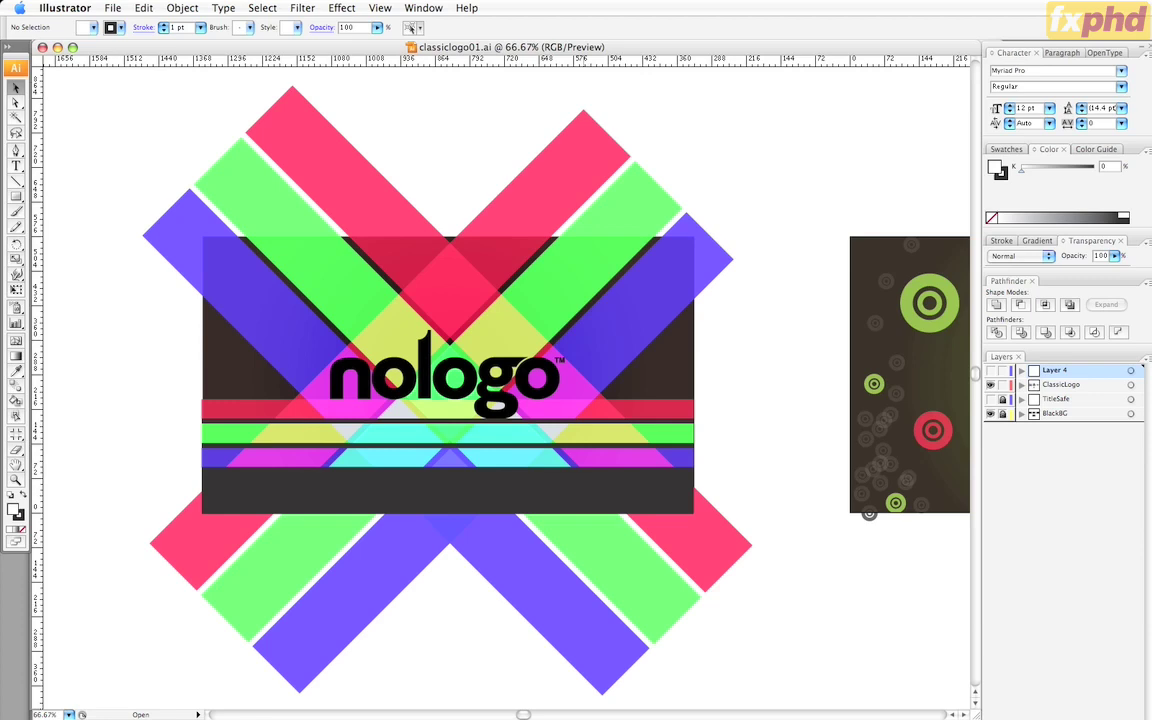
# Step: Look over the nologo design variations laid out across the frames of classiclogo01.ai
pyautogui.moveTo(832, 403); pyautogui.dragTo(583, 376)
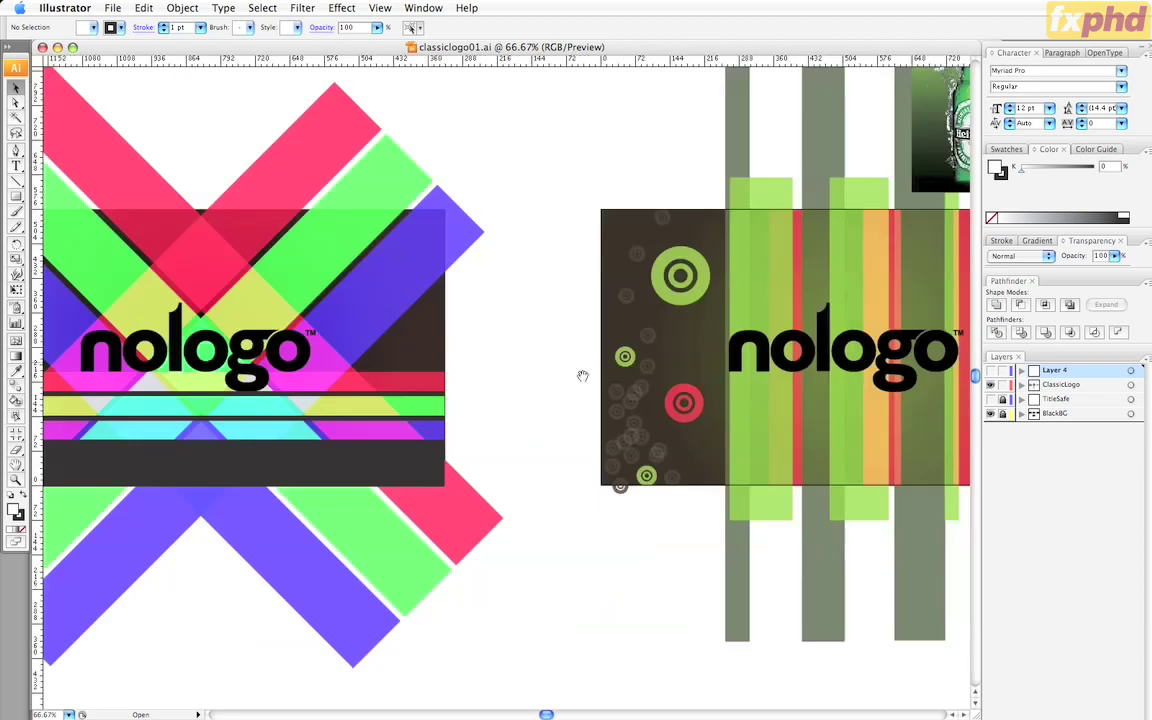
pyautogui.hscroll(15, 583, 376)
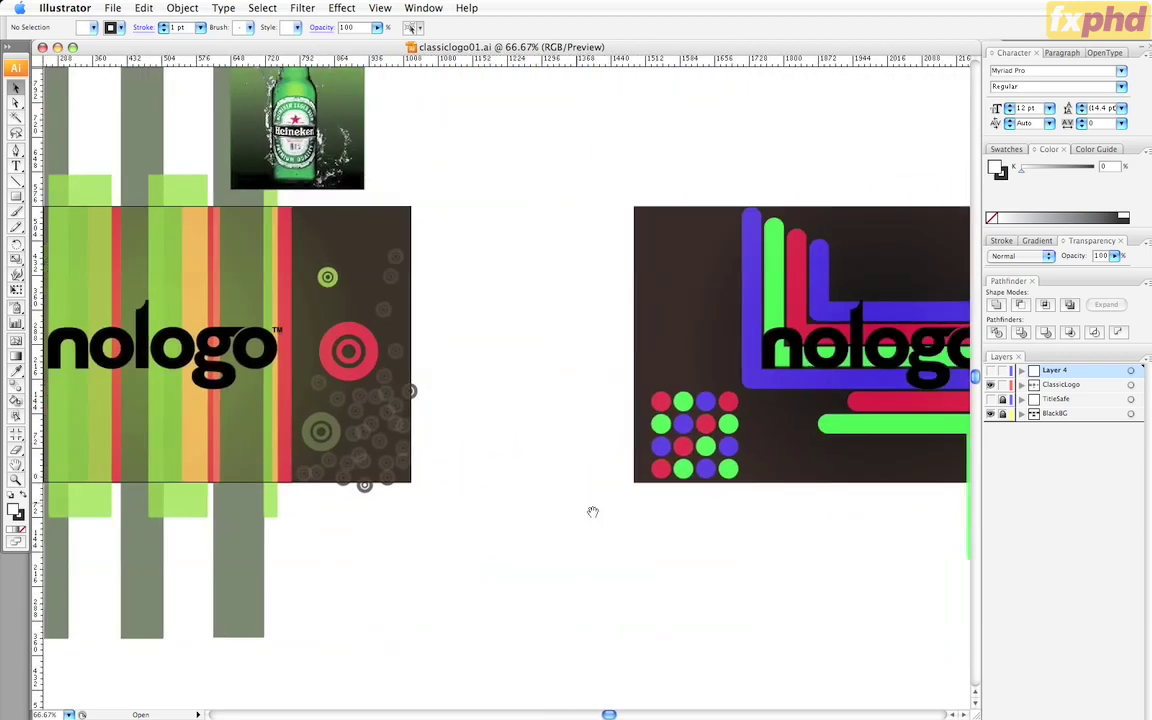
pyautogui.scroll(-7, 593, 512)
pyautogui.hscroll(-10, 591, 417)
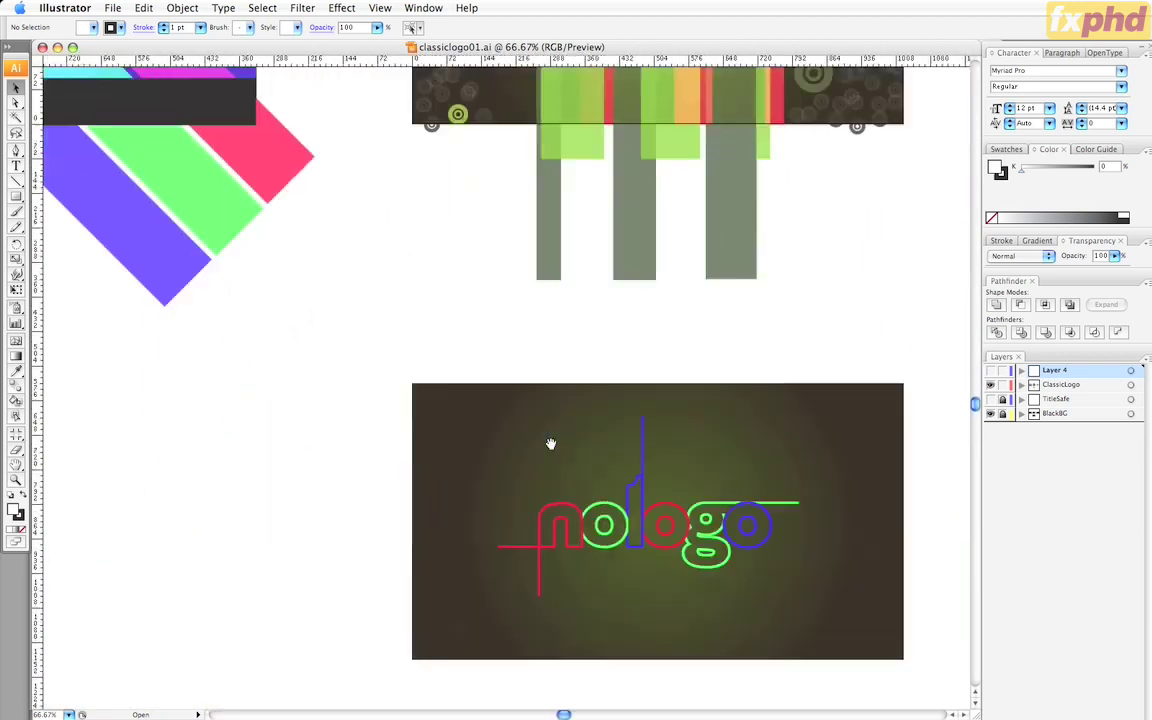
pyautogui.scroll(8, 550, 443)
pyautogui.hscroll(-9, 600, 360)
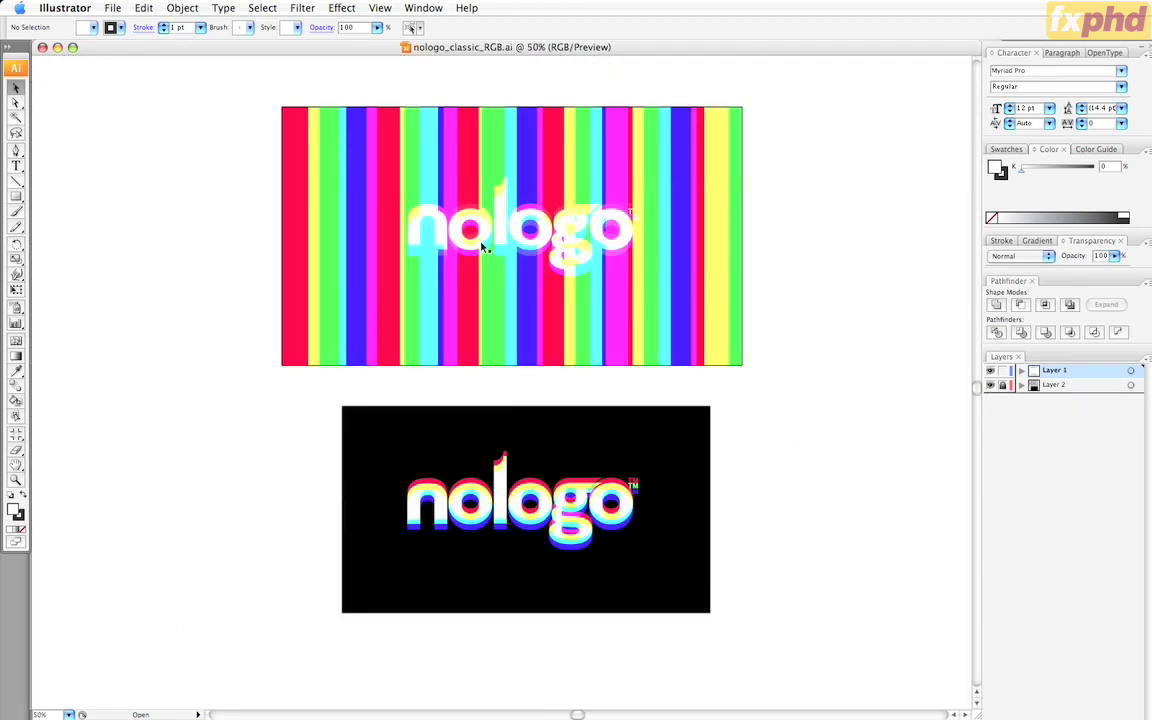
# Step: Examine the color-fringed nologo on the black frame of nologo_classic_RGB.ai up close
pyautogui.scroll(-4, 476, 540)
pyautogui.scroll(1, 560, 442)
pyautogui.press('super+equal')
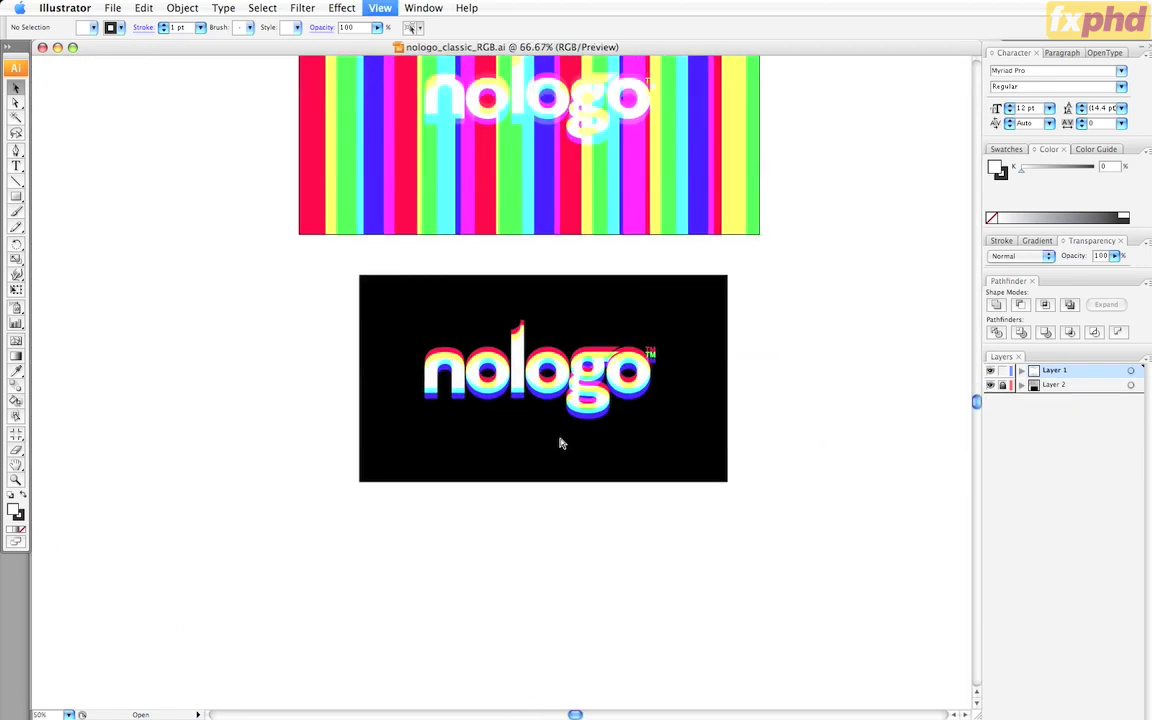
pyautogui.press('super+equal')
pyautogui.press('super+equal')
pyautogui.hscroll(5, 577, 444)
pyautogui.scroll(1, 577, 444)
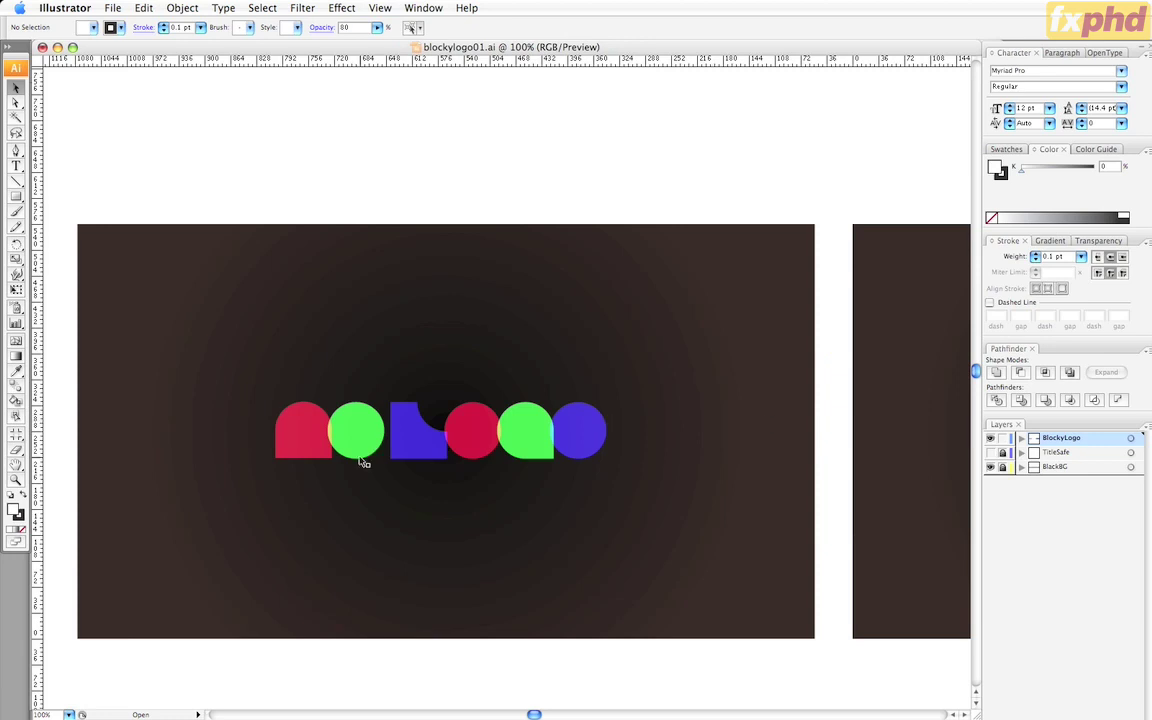
# Step: Compare the flat blocky logo with the offset multicolor version on the neighbouring frame of blockylogo01.ai
pyautogui.hscroll(10, 730, 417)
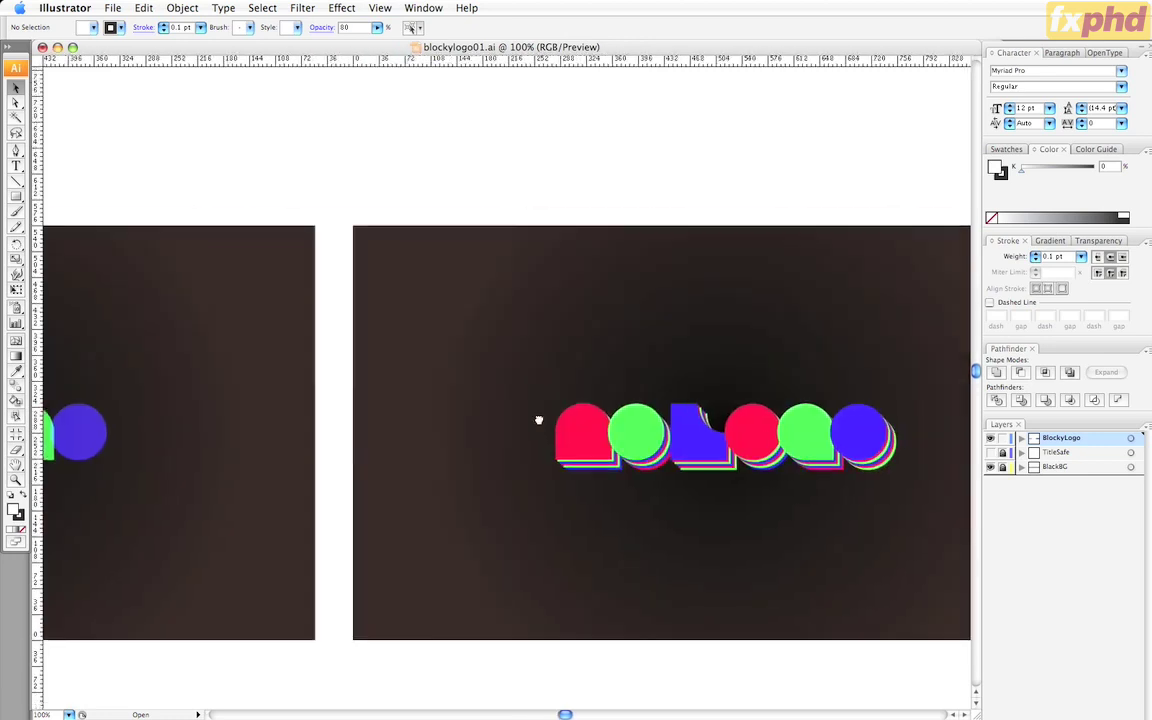
pyautogui.hscroll(4, 538, 420)
pyautogui.hscroll(-6, 693, 406)
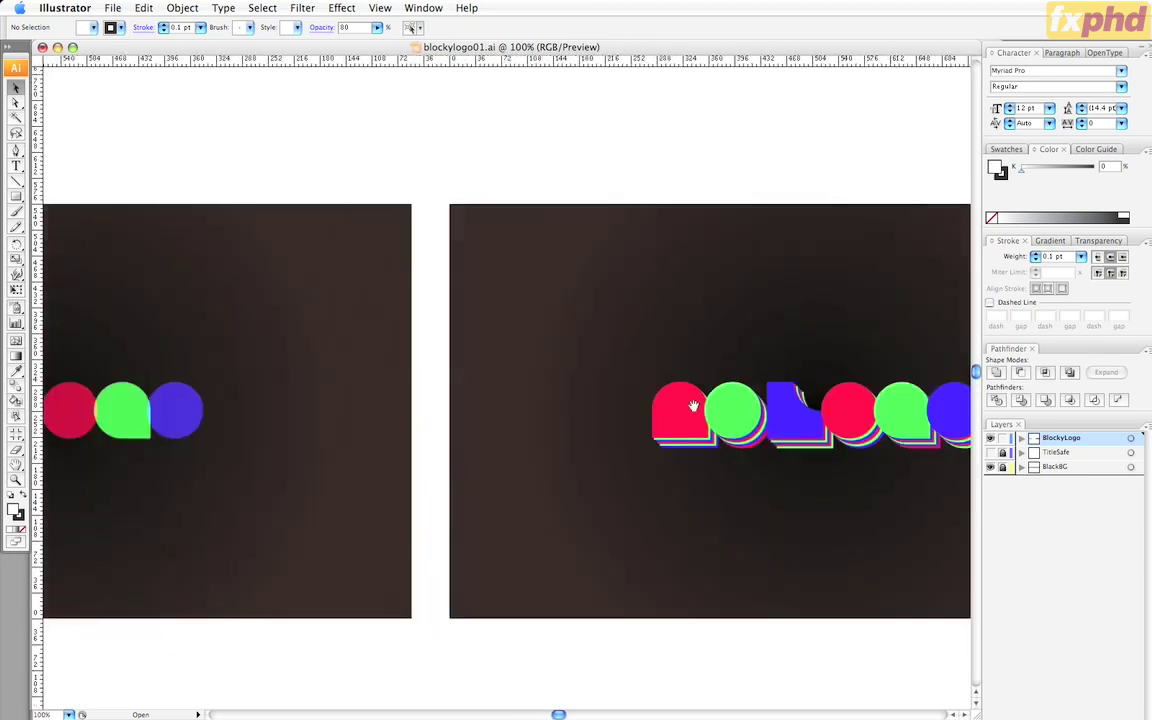
pyautogui.hscroll(-9, 693, 406)
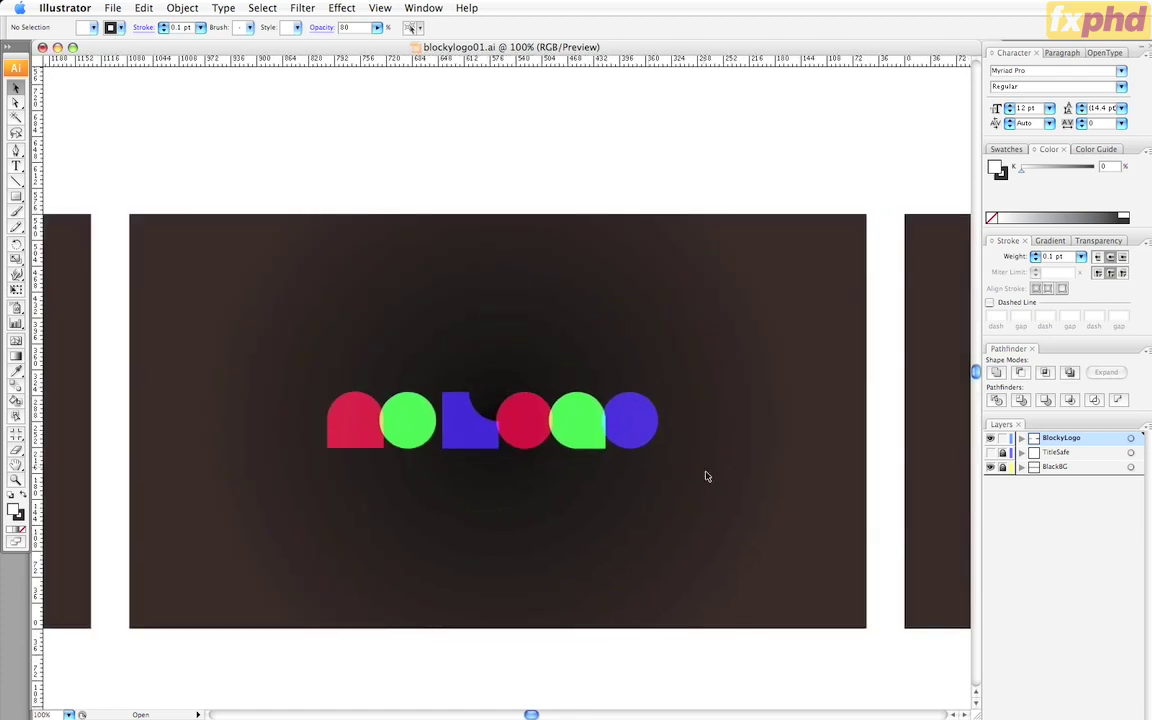
# Step: Thicken the strokes of all six blocky logo shapes, trying 7 pt and 40 pt before setting 90 pt, and deselect them
pyautogui.moveTo(706, 457); pyautogui.dragTo(262, 373)
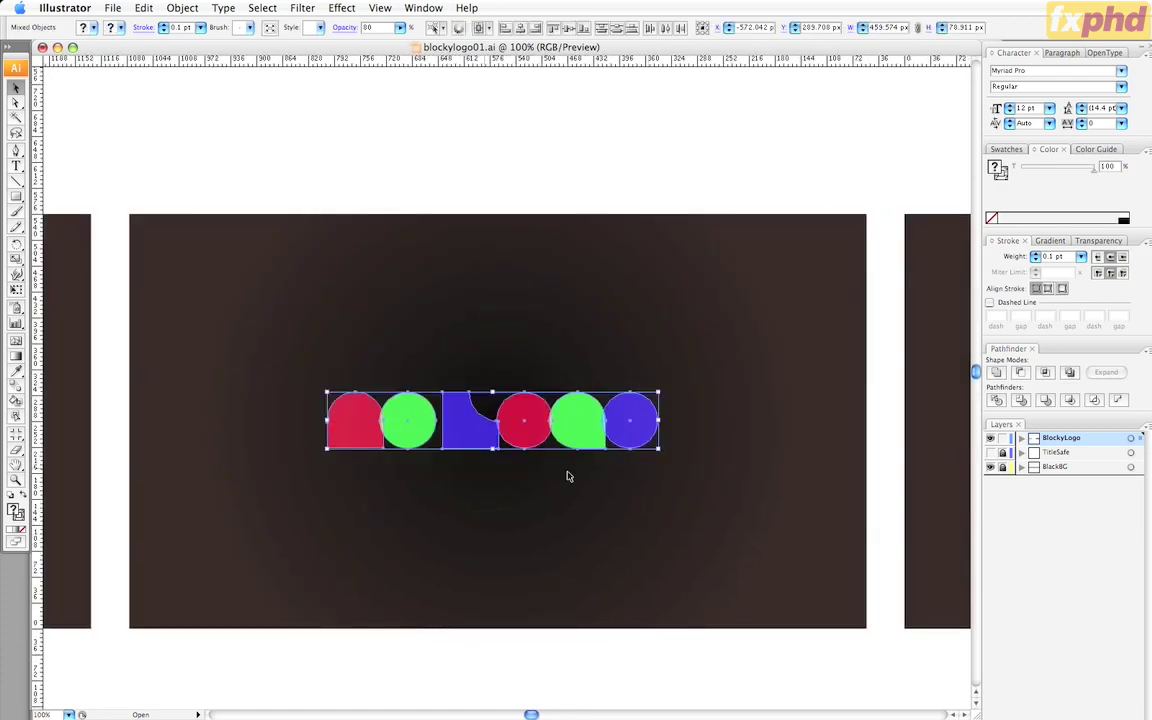
pyautogui.click(1036, 255)
pyautogui.click(1036, 255)
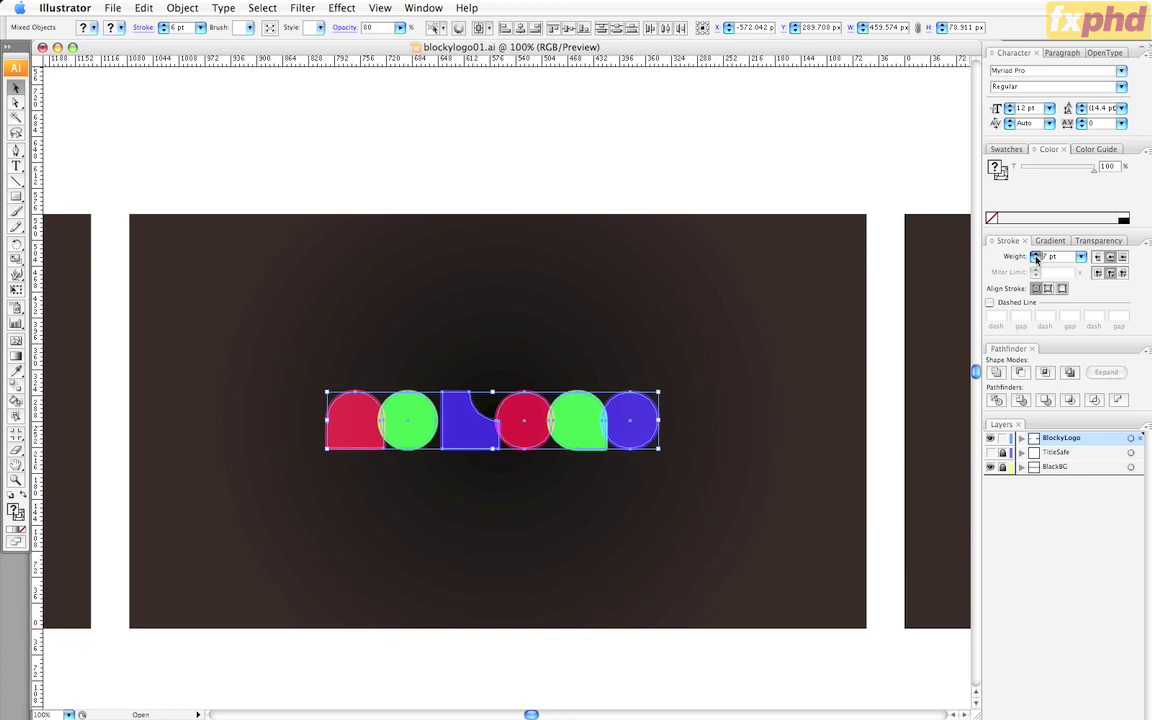
pyautogui.click(1080, 257)
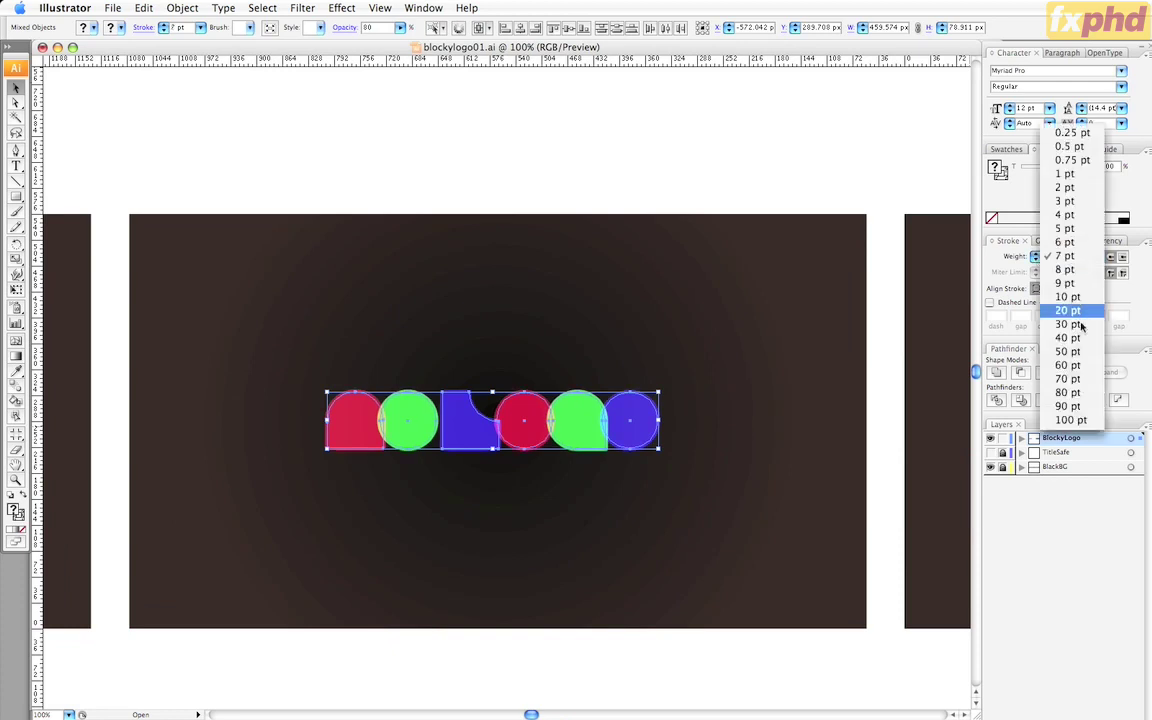
pyautogui.click(1085, 336)
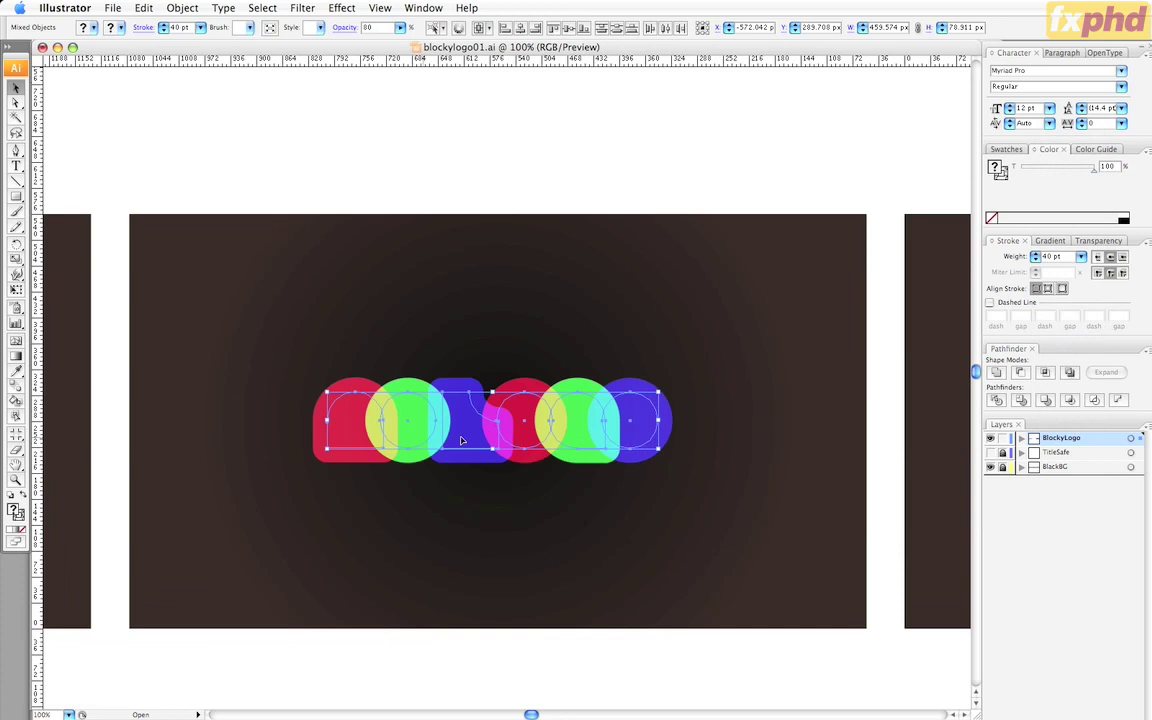
pyautogui.click(1082, 257)
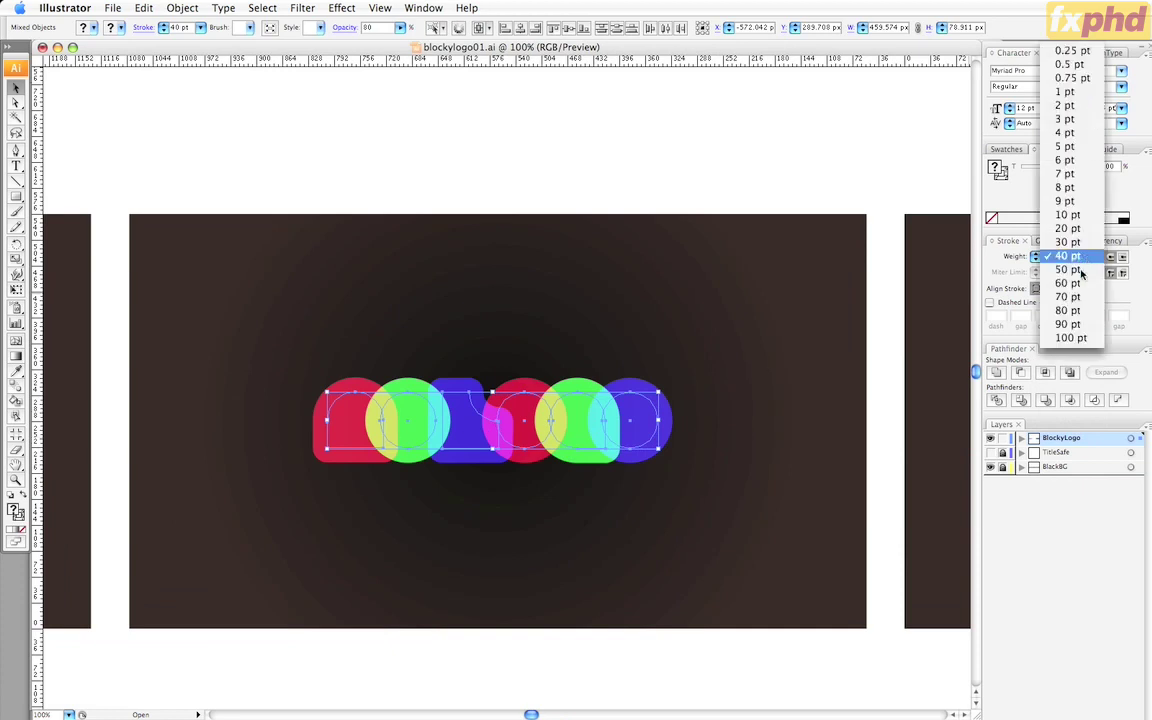
pyautogui.click(1080, 325)
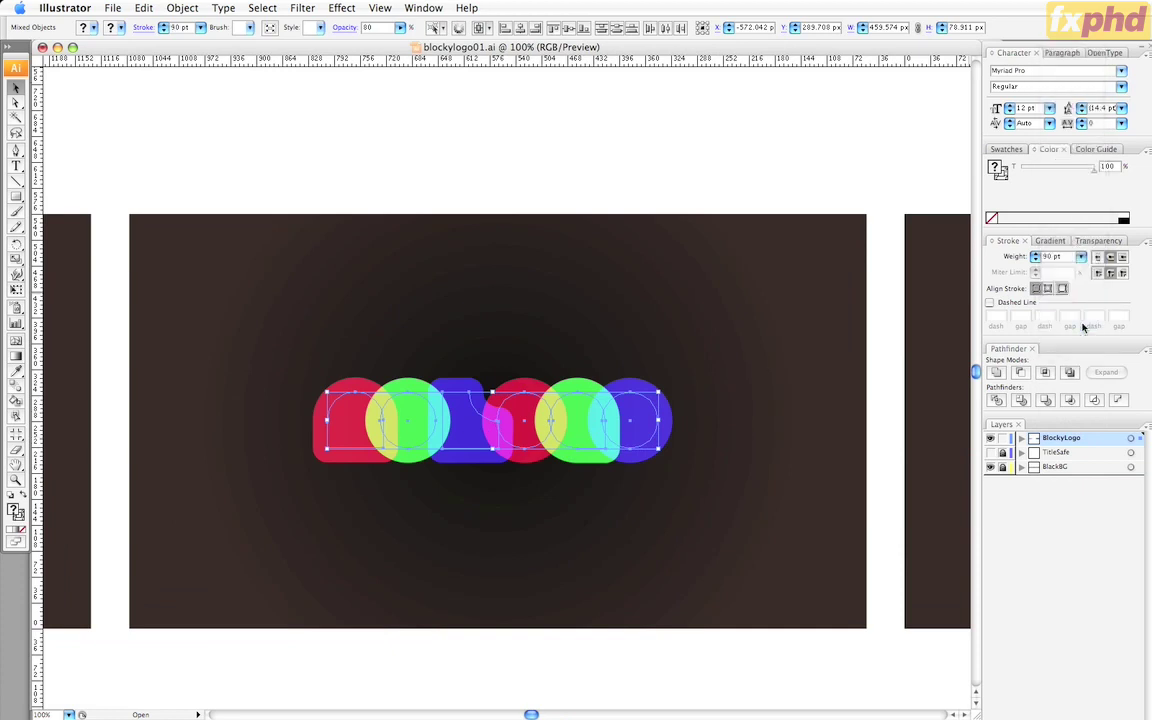
pyautogui.click(550, 545)
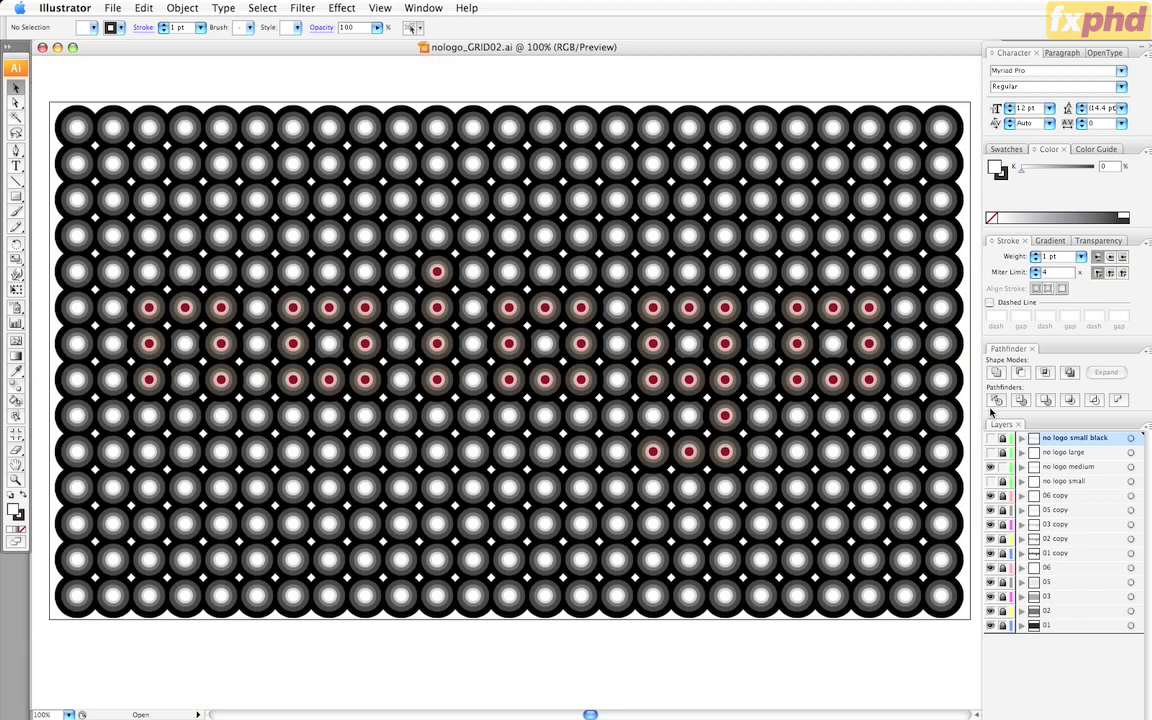
# Step: Preview the circle-grid logo with the no logo large and no logo medium layers shown in turn, and hide them
pyautogui.click(991, 466)
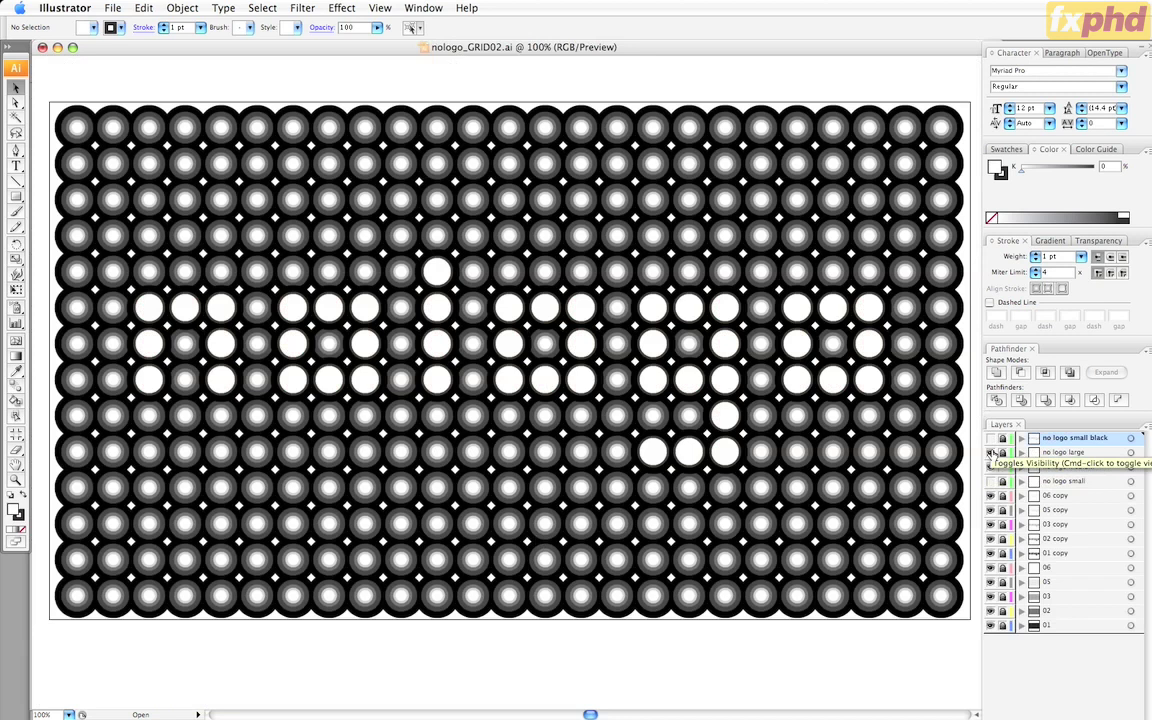
pyautogui.click(991, 439)
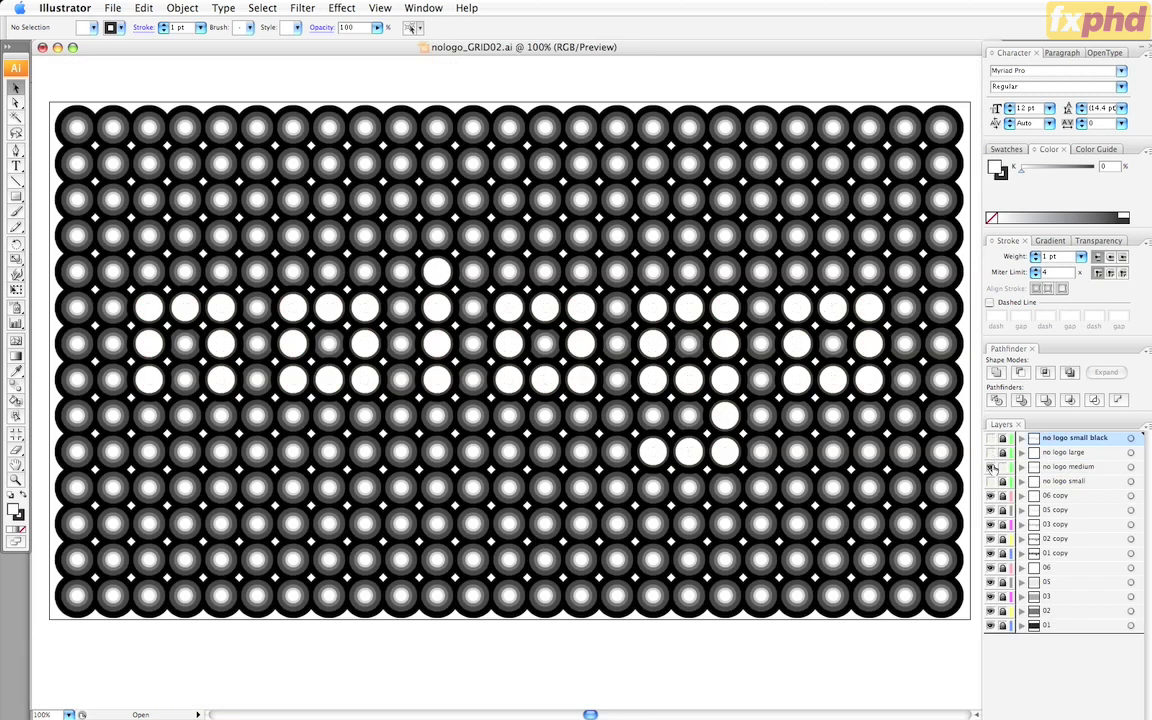
pyautogui.moveTo(991, 438); pyautogui.dragTo(991, 467)
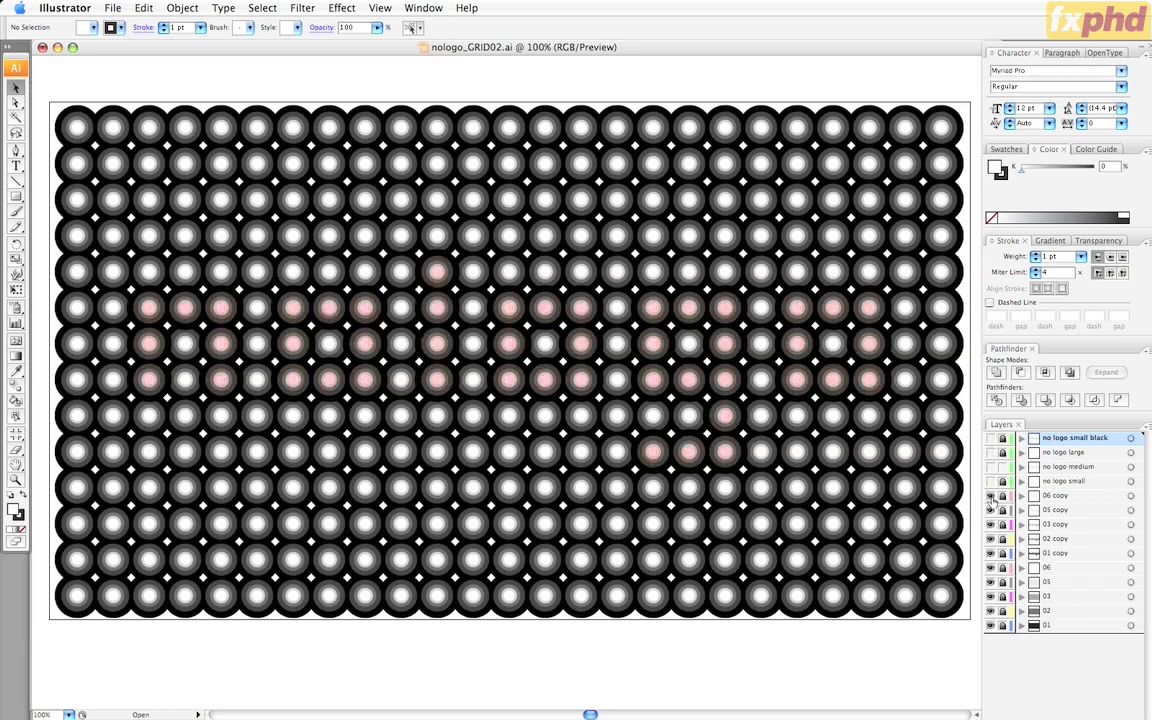
# Step: Toggle the visibility of the 06 copy, 05 copy and 03 copy layers to examine the rings behind the logo
pyautogui.click(991, 496)
pyautogui.click(991, 496)
pyautogui.click(991, 524)
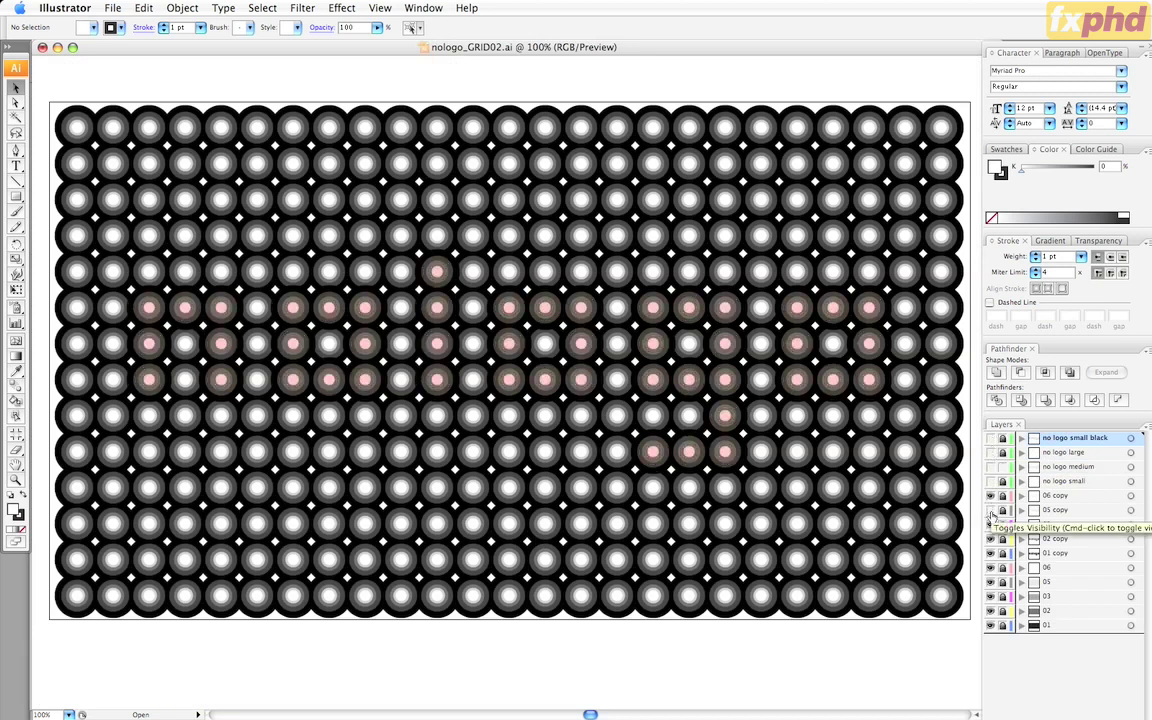
pyautogui.click(991, 524)
pyautogui.click(991, 452)
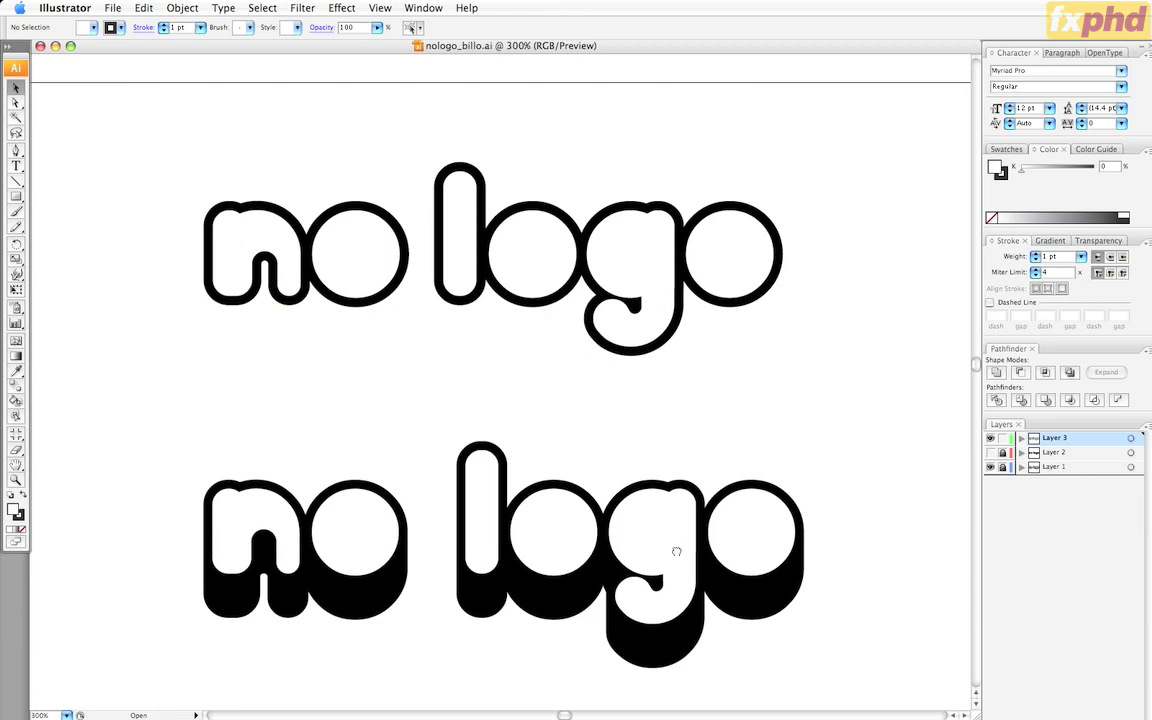
# Step: Review both versions of the rounded lettering in nologo_billo.ai and close the document
pyautogui.scroll(-3, 609, 495)
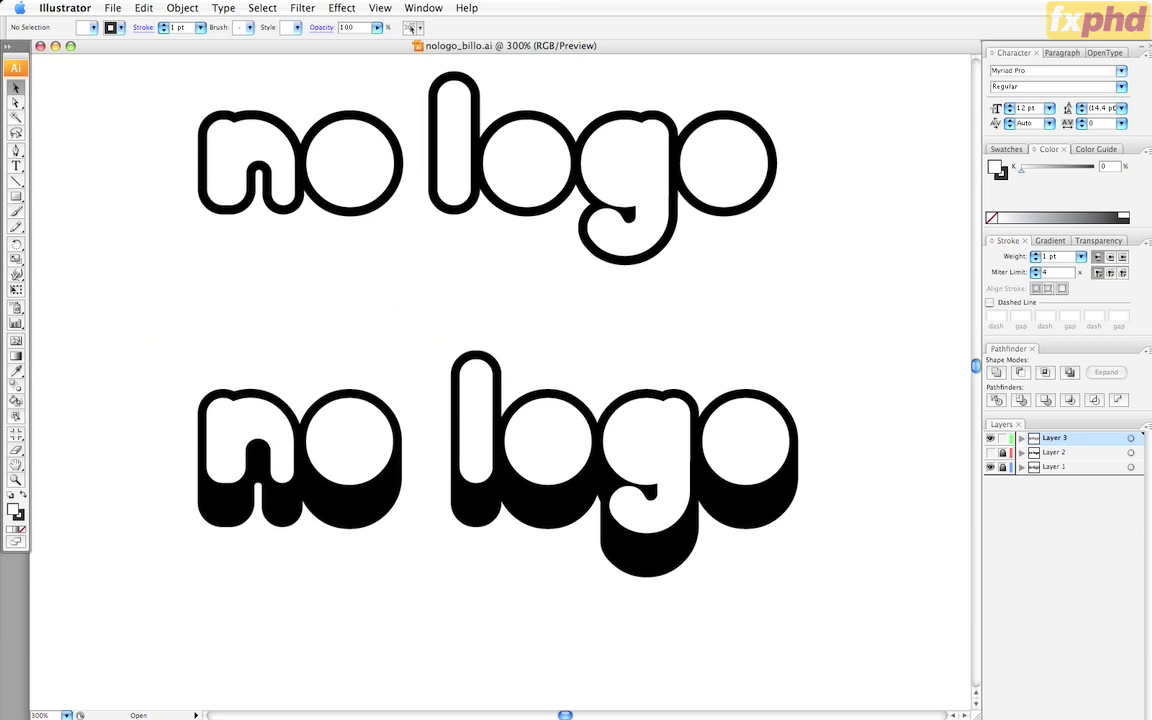
pyautogui.press('super+w')
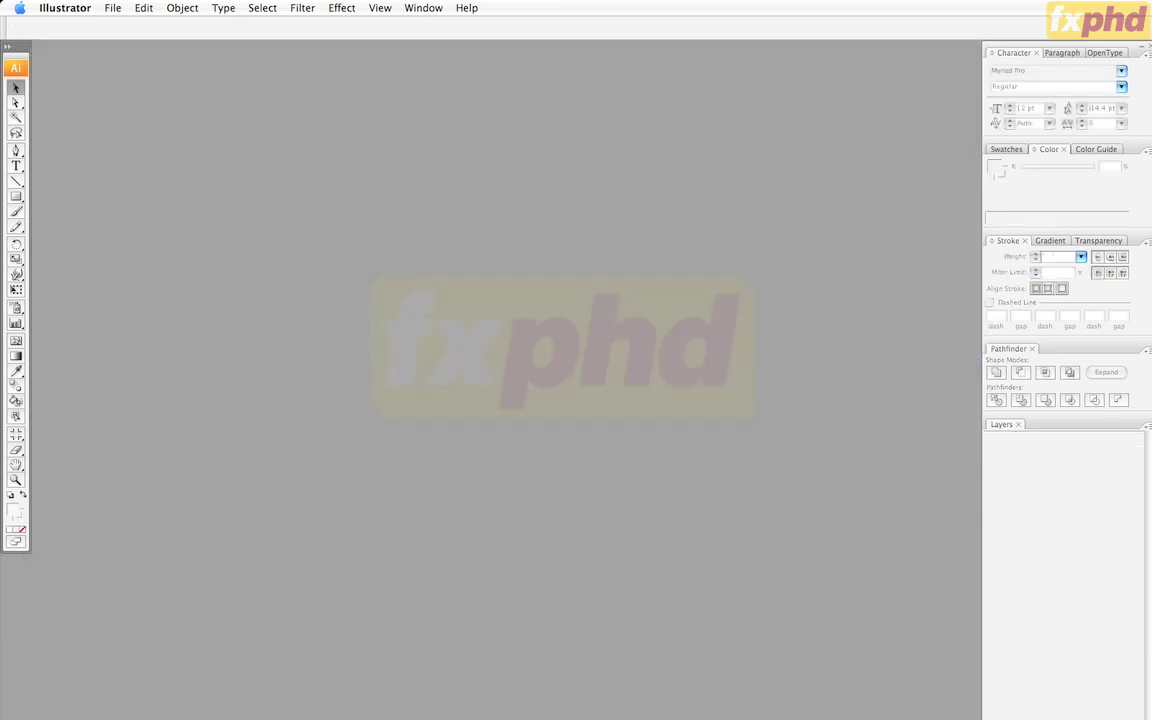
pyautogui.press('super+q')
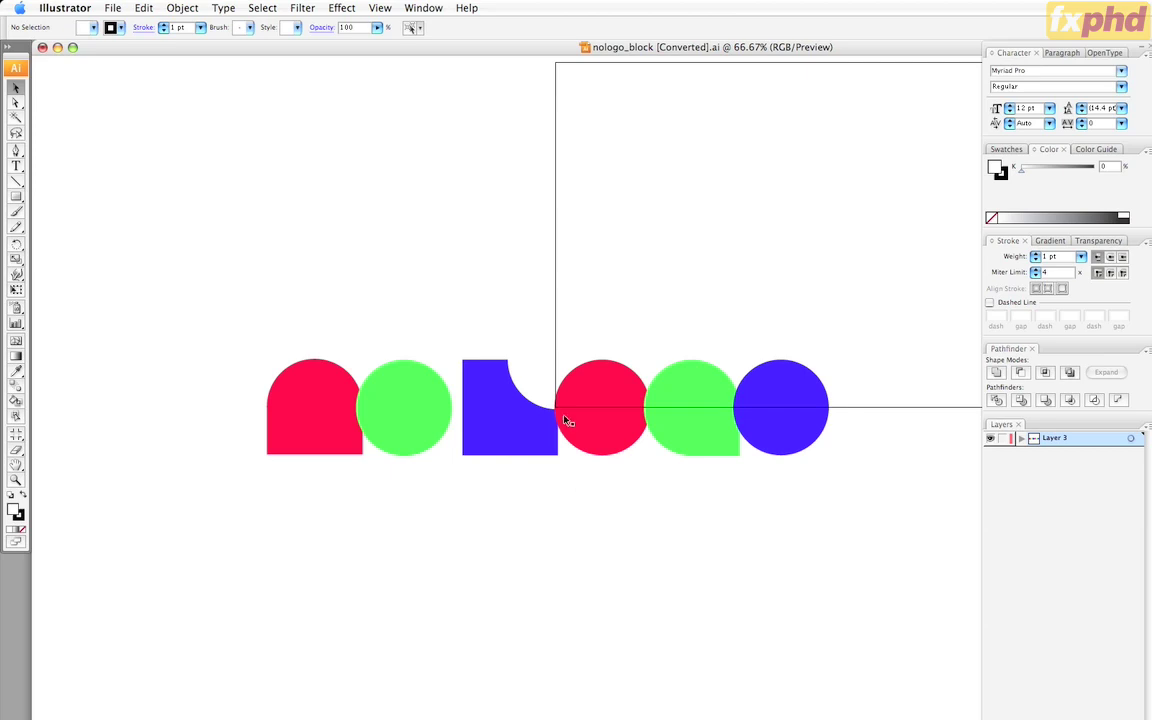
pyautogui.press('super+r')
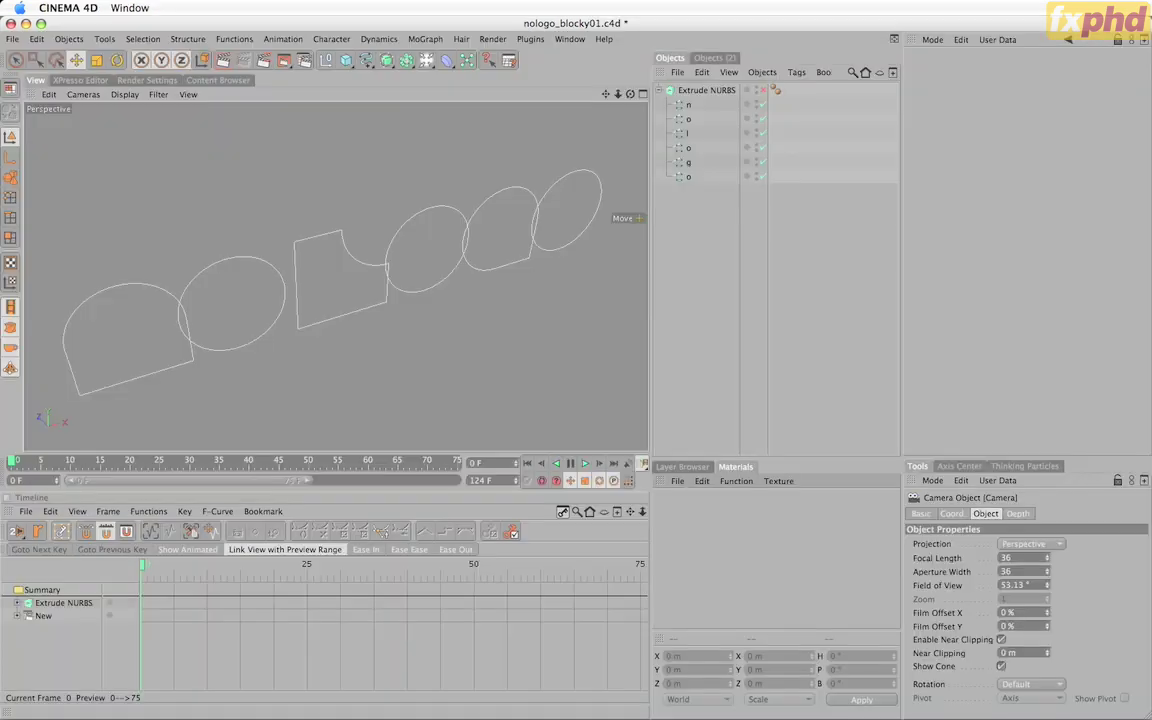
# Step: Inspect the individual letter splines and enable the Extrude NURBS object that contains them
pyautogui.click(689, 118)
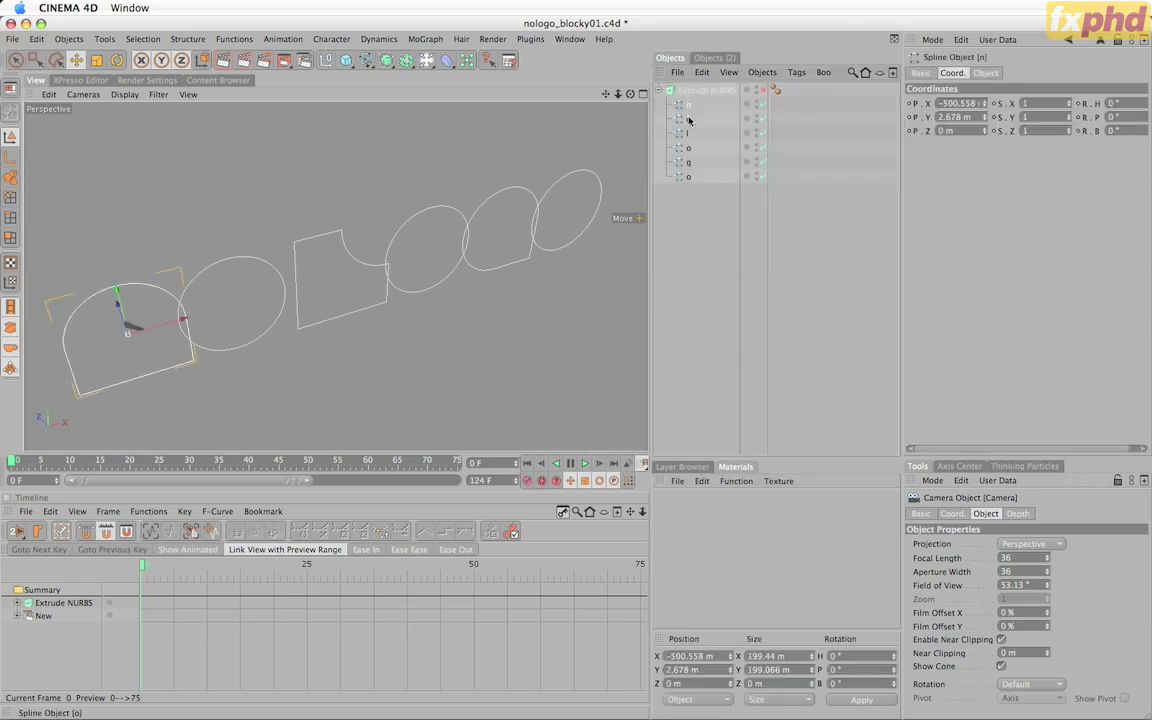
pyautogui.click(707, 224)
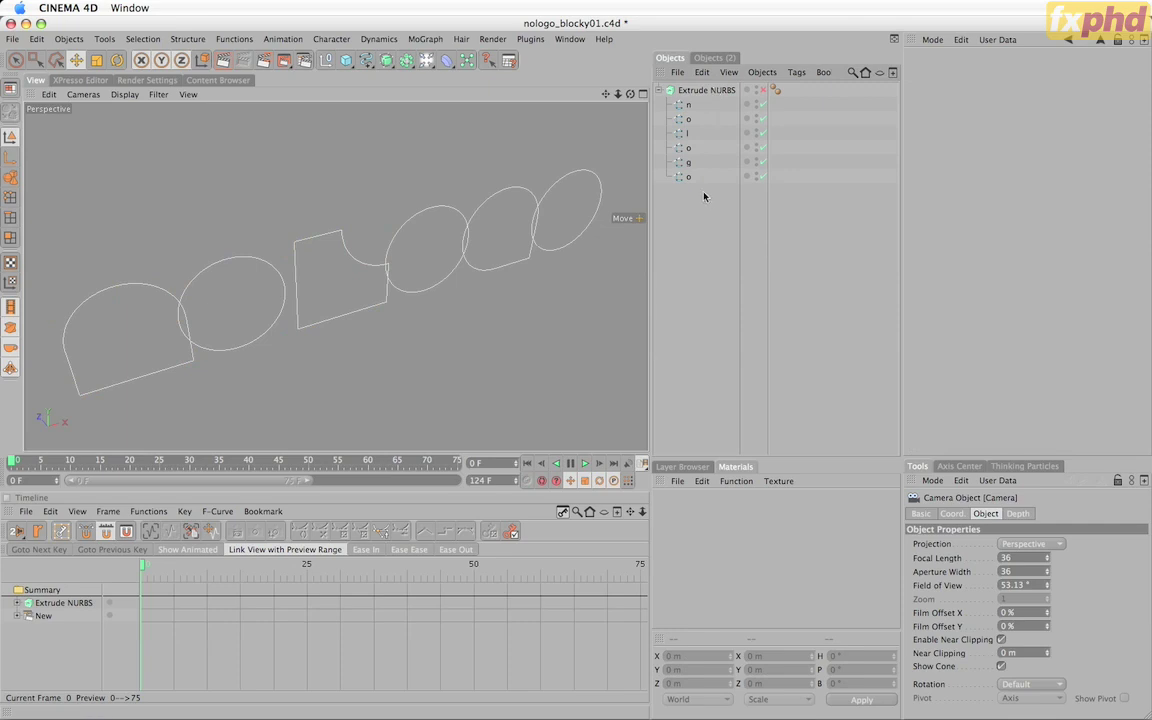
pyautogui.click(694, 92)
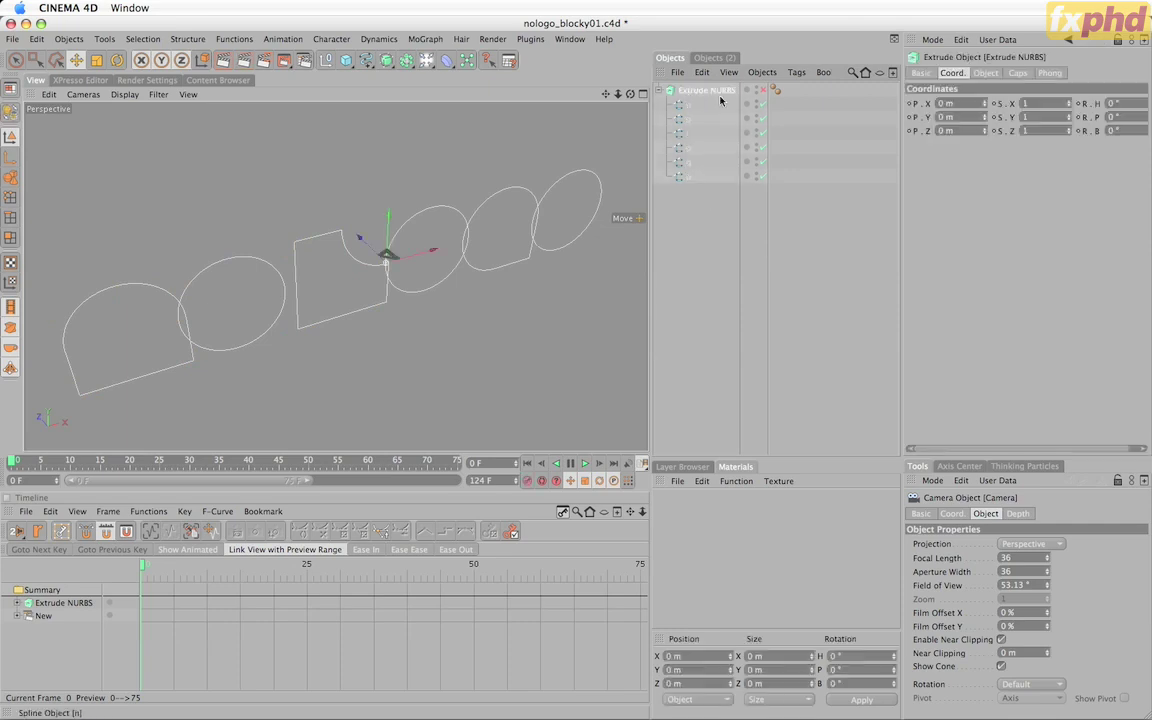
pyautogui.click(762, 90)
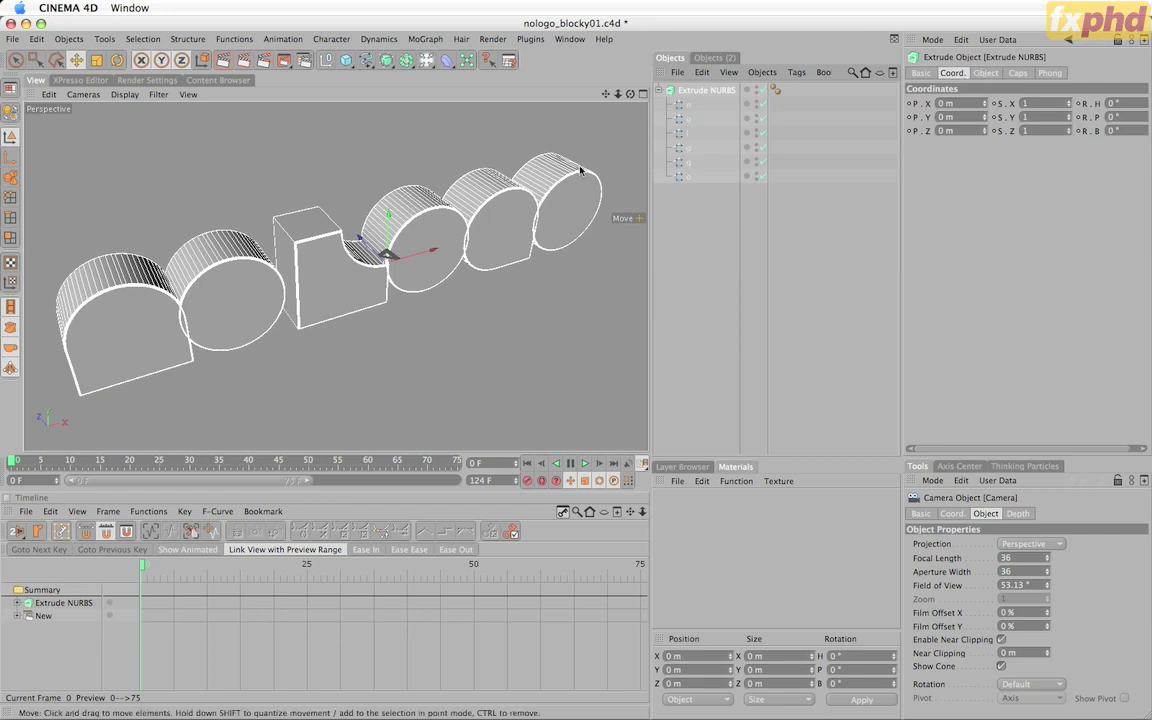
# Step: Turn the Hierarchical option of the Extrude NURBS off and on again to compare how the letters extrude
pyautogui.click(993, 74)
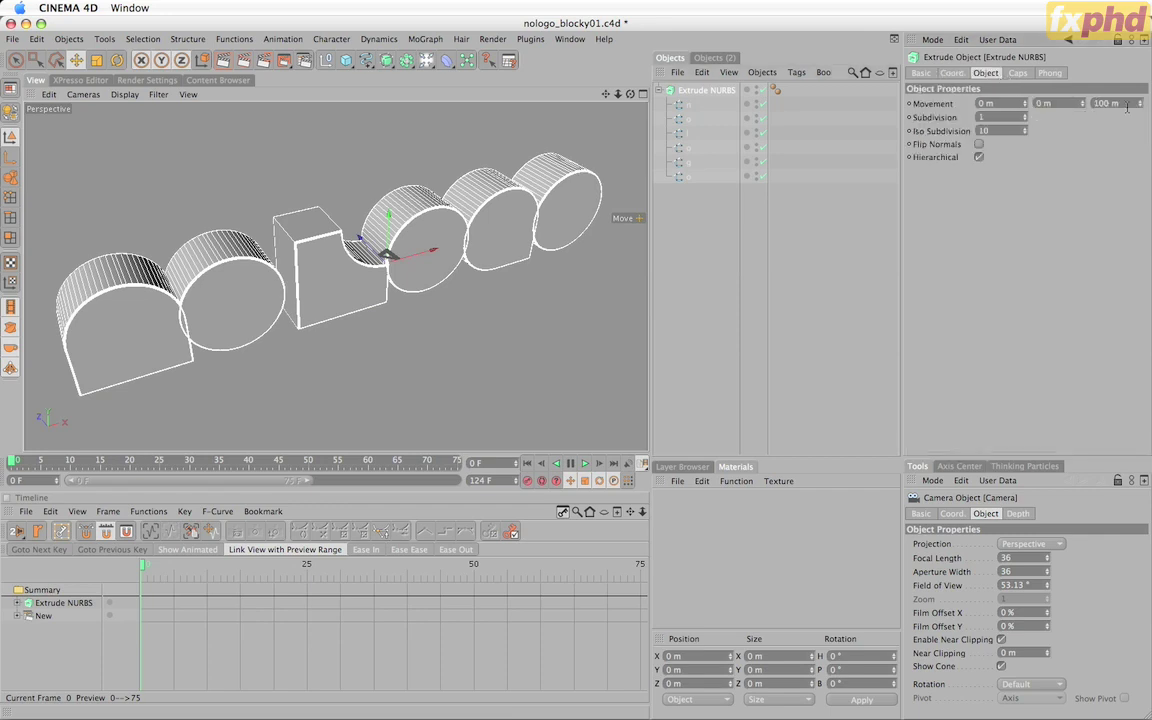
pyautogui.click(979, 158)
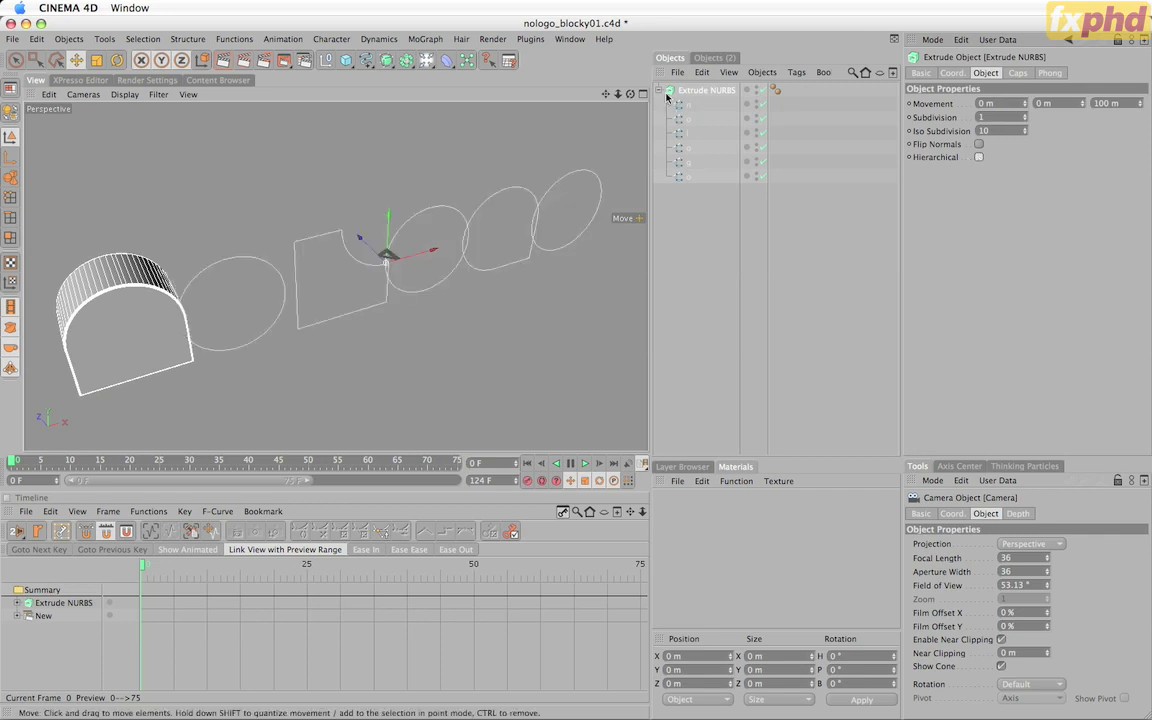
pyautogui.click(979, 158)
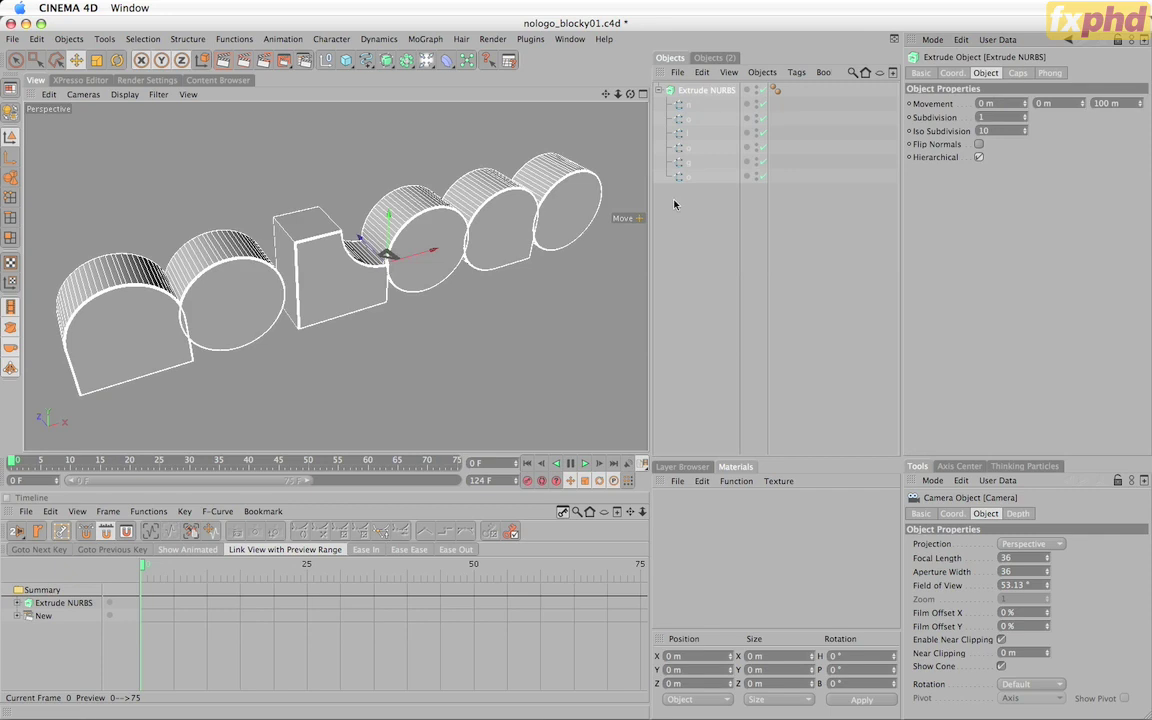
# Step: Review the caps and rounding settings of the Extrude NURBS, render the perspective view and return to its object properties
pyautogui.click(1016, 73)
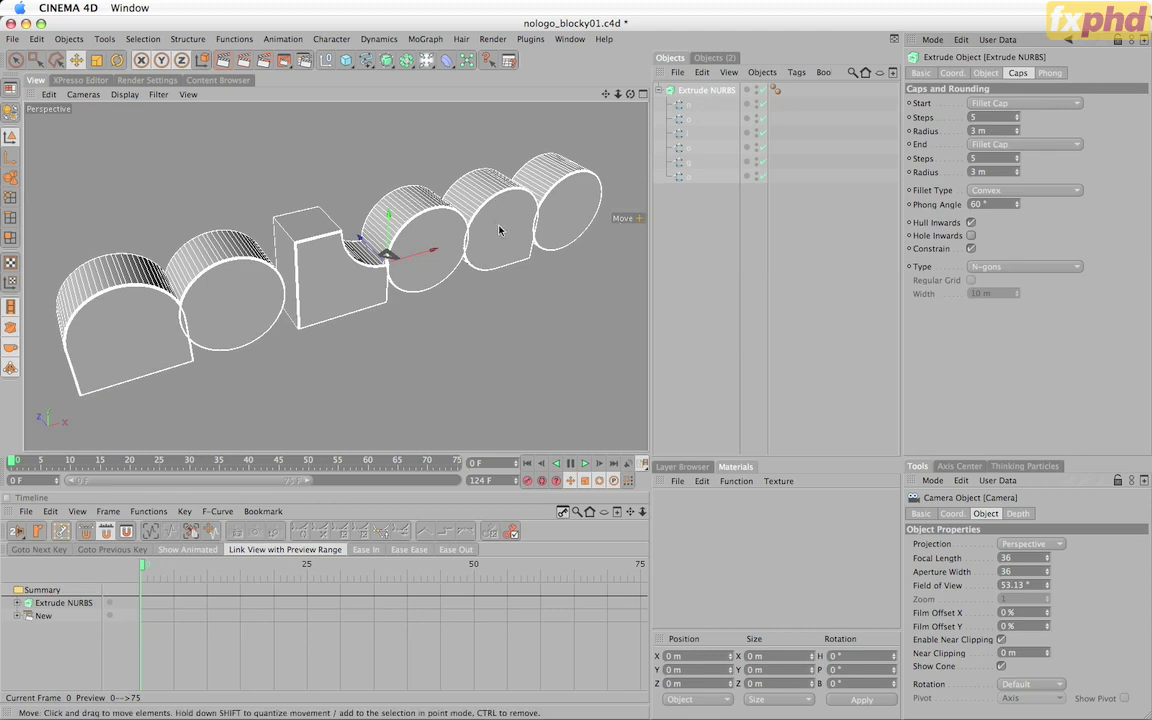
pyautogui.hotkey('ctrl', 'r')
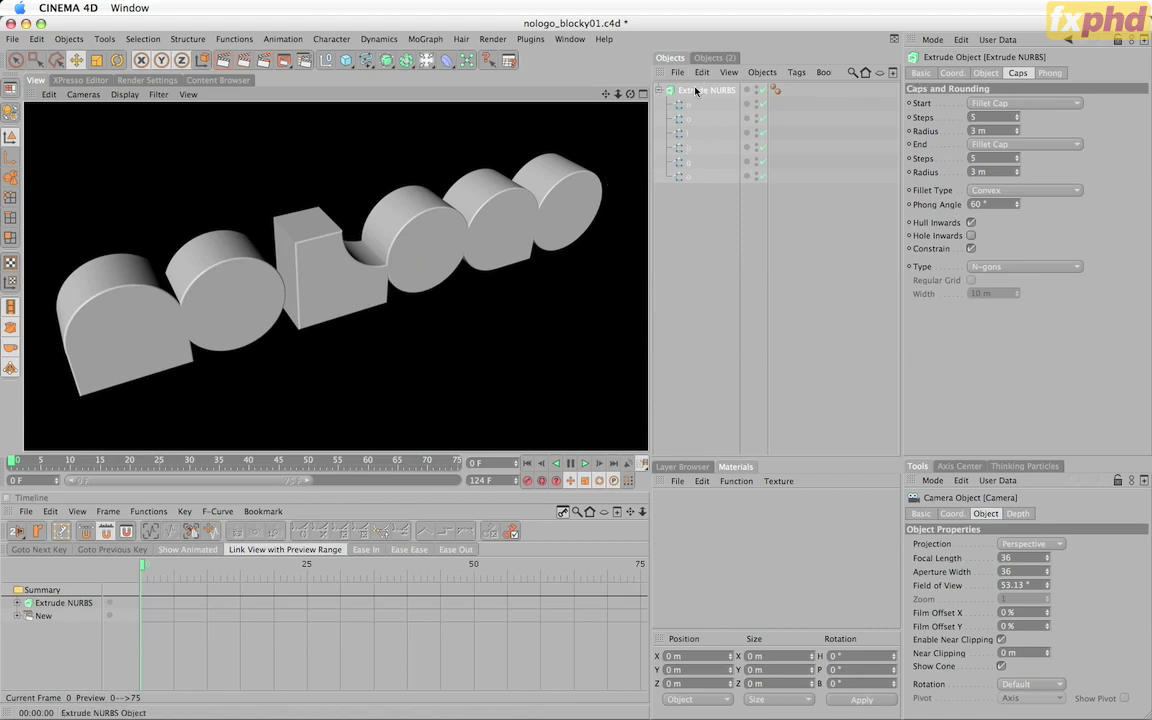
pyautogui.click(985, 73)
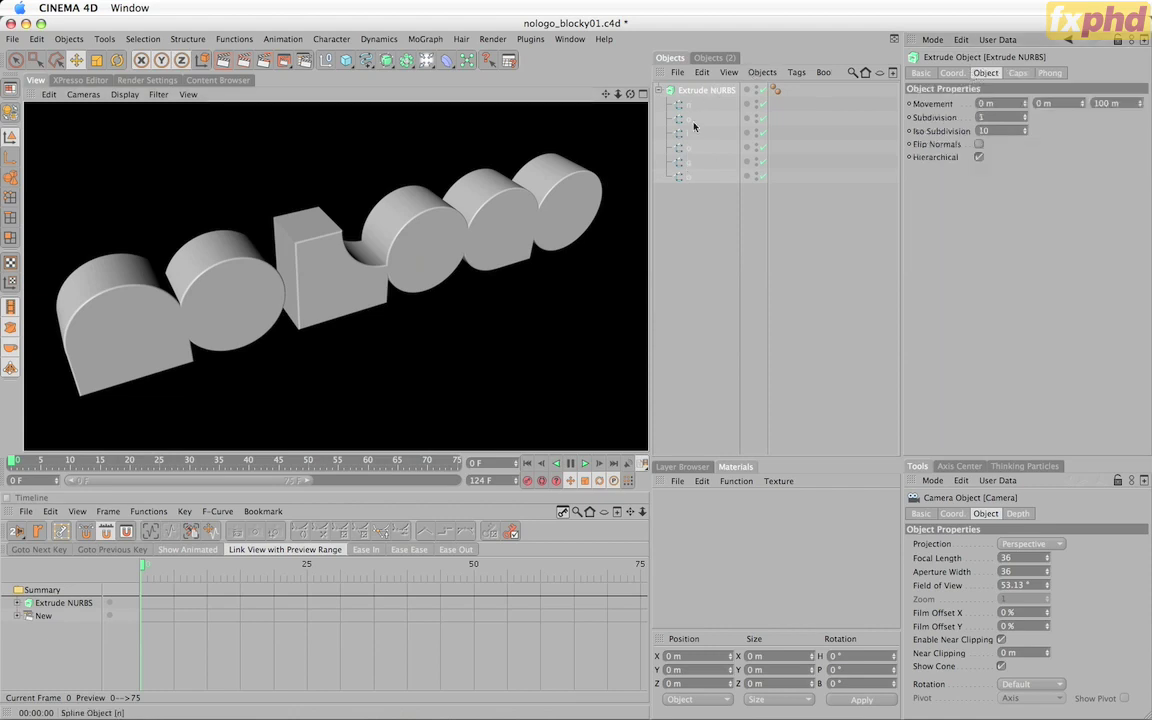
# Step: Make the Extrude NURBS object editable and expand its hierarchy to reach the separate letter extrusions, selecting the n
pyautogui.press('c')
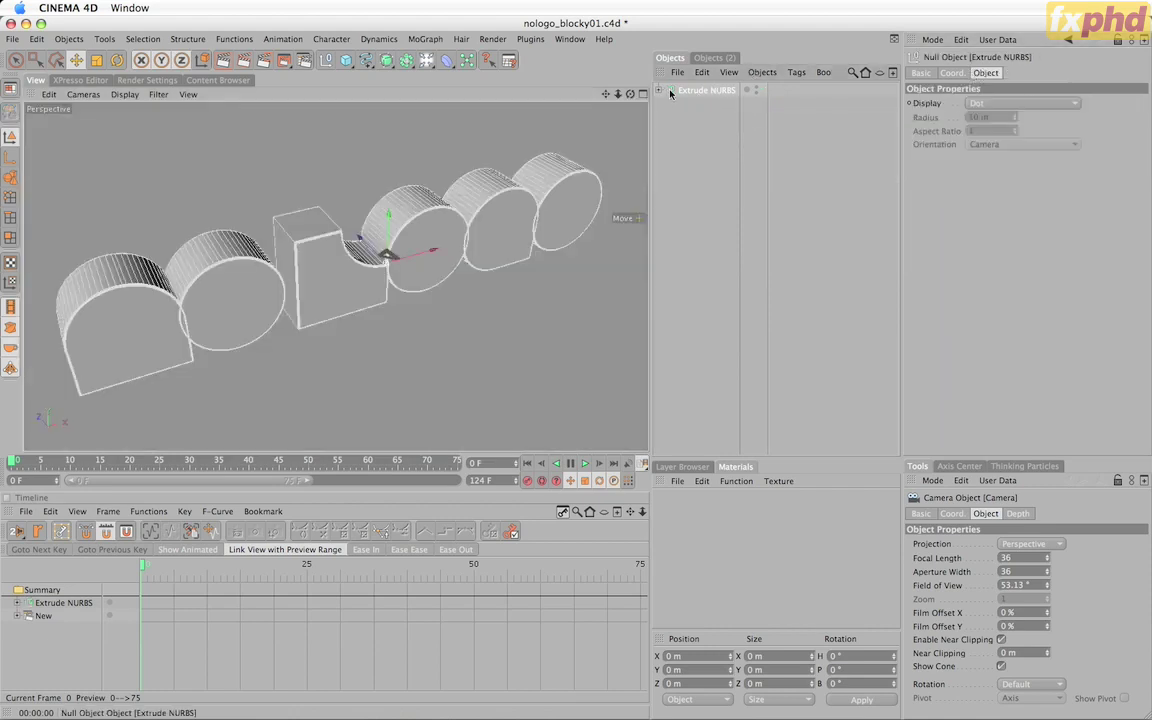
pyautogui.click(659, 91)
pyautogui.click(667, 104)
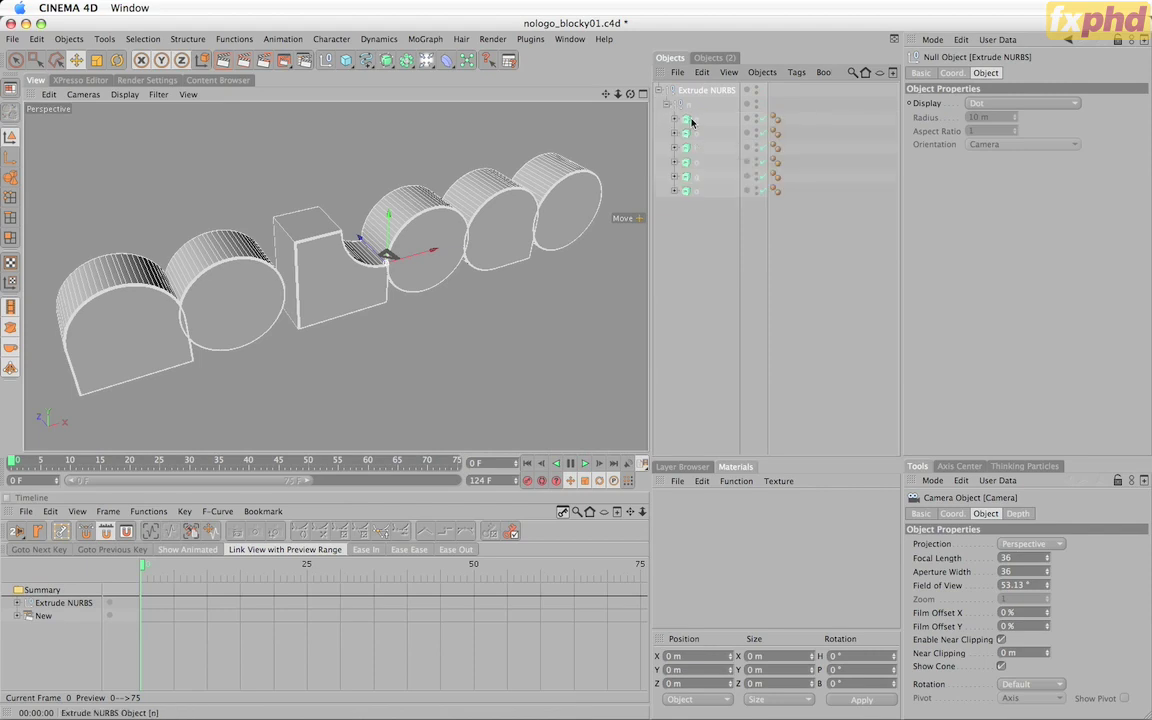
pyautogui.click(692, 120)
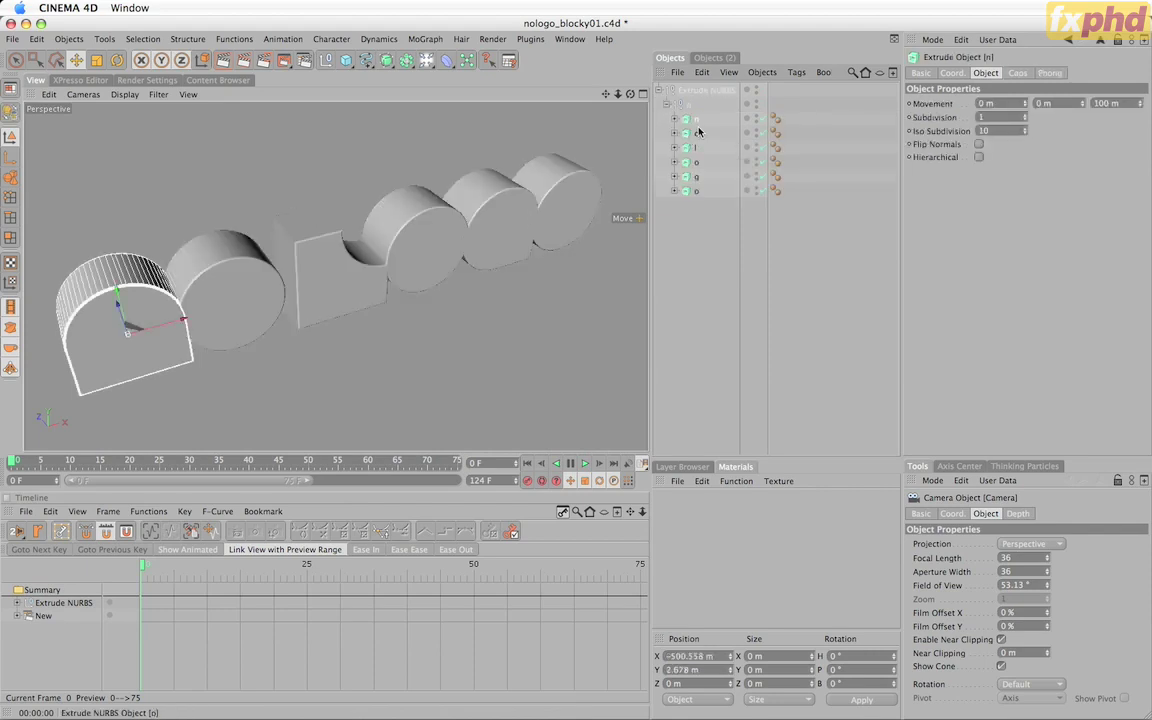
# Step: Move the first o extrusion up and away from the row of letters, and undo the move
pyautogui.click(686, 133)
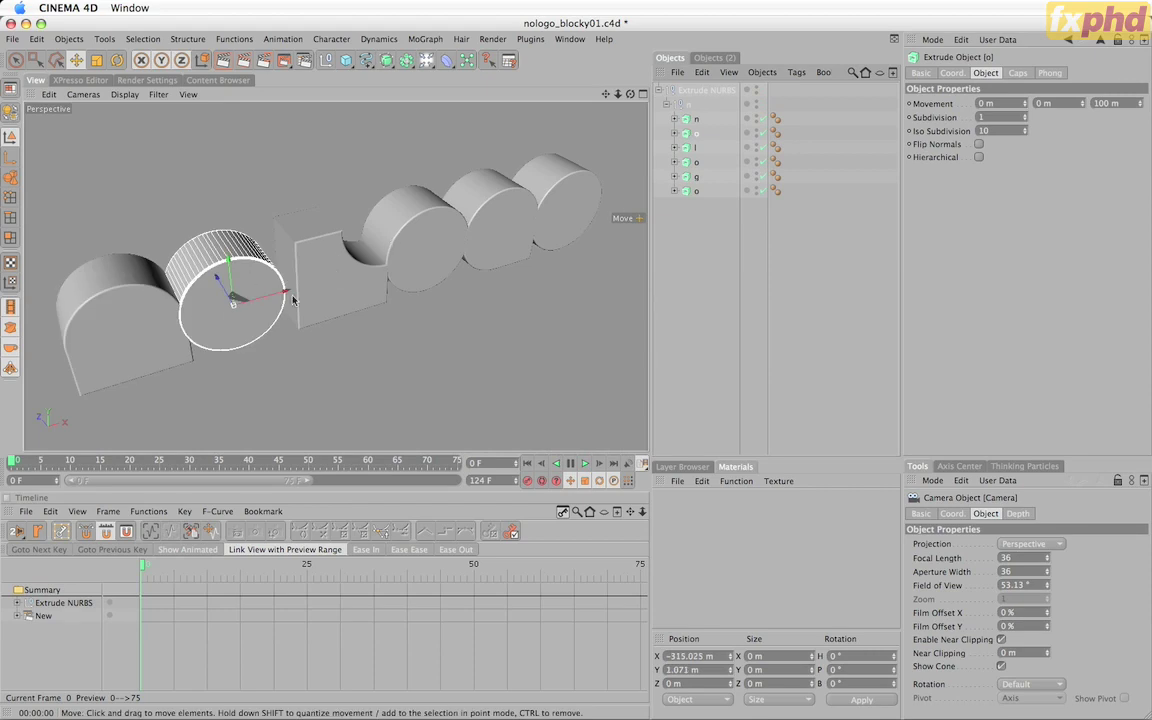
pyautogui.moveTo(324, 343); pyautogui.dragTo(360, 278)
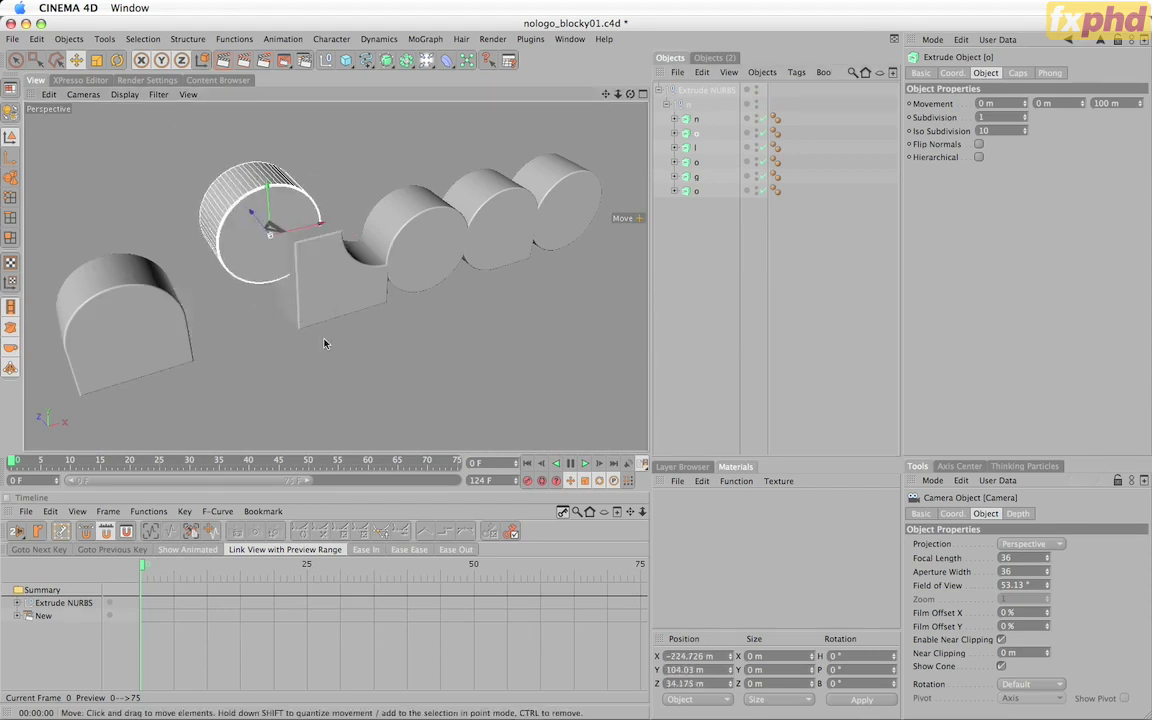
pyautogui.press('super+z')
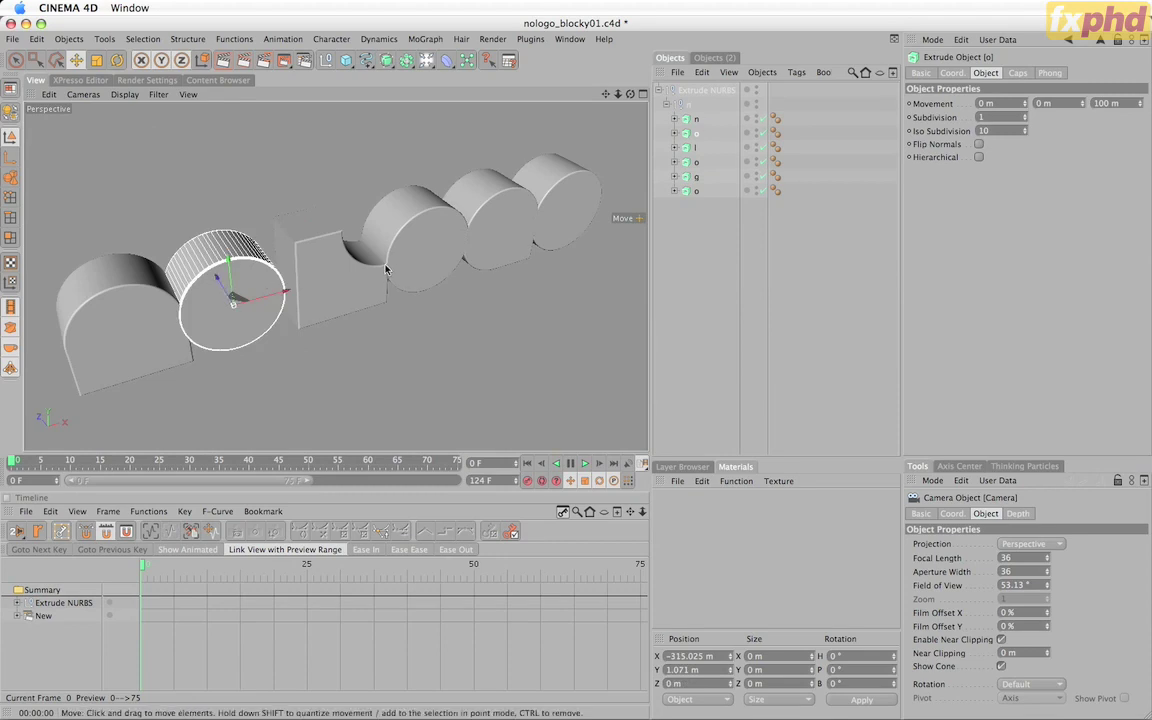
# Step: Check the remaining letter extrusions l, o, g and o one by one and select all six extrusions together
pyautogui.click(687, 170)
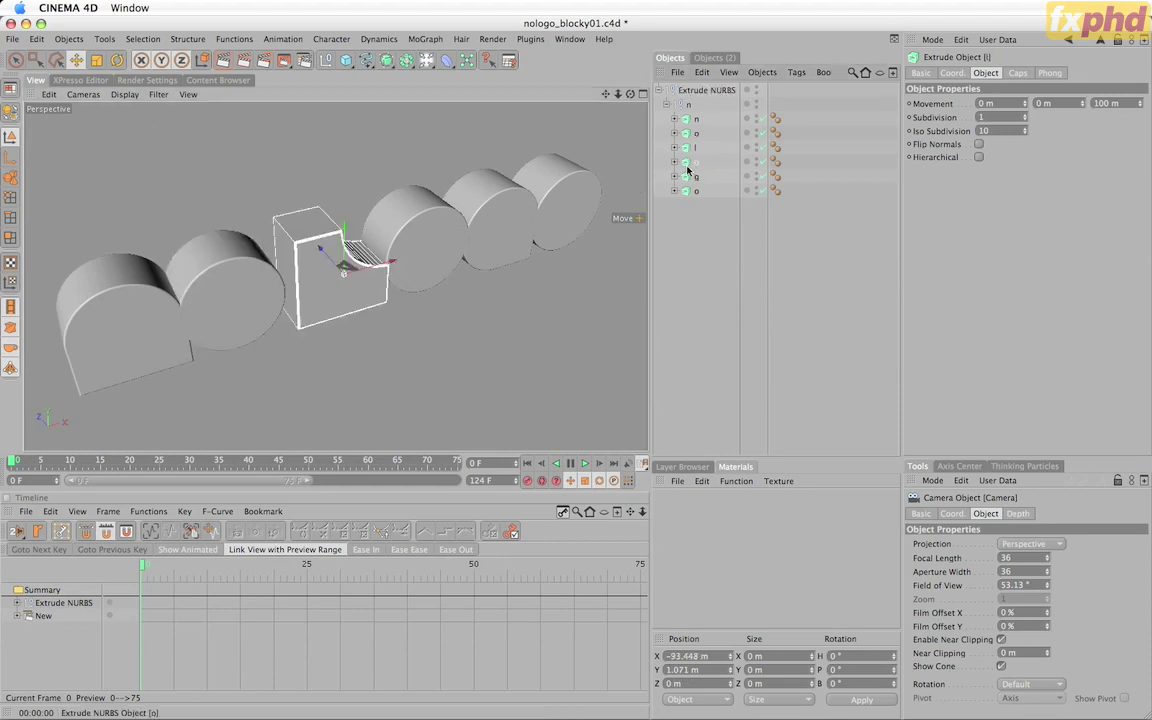
pyautogui.click(689, 184)
pyautogui.click(689, 196)
pyautogui.click(689, 209)
pyautogui.moveTo(720, 235); pyautogui.dragTo(679, 117)
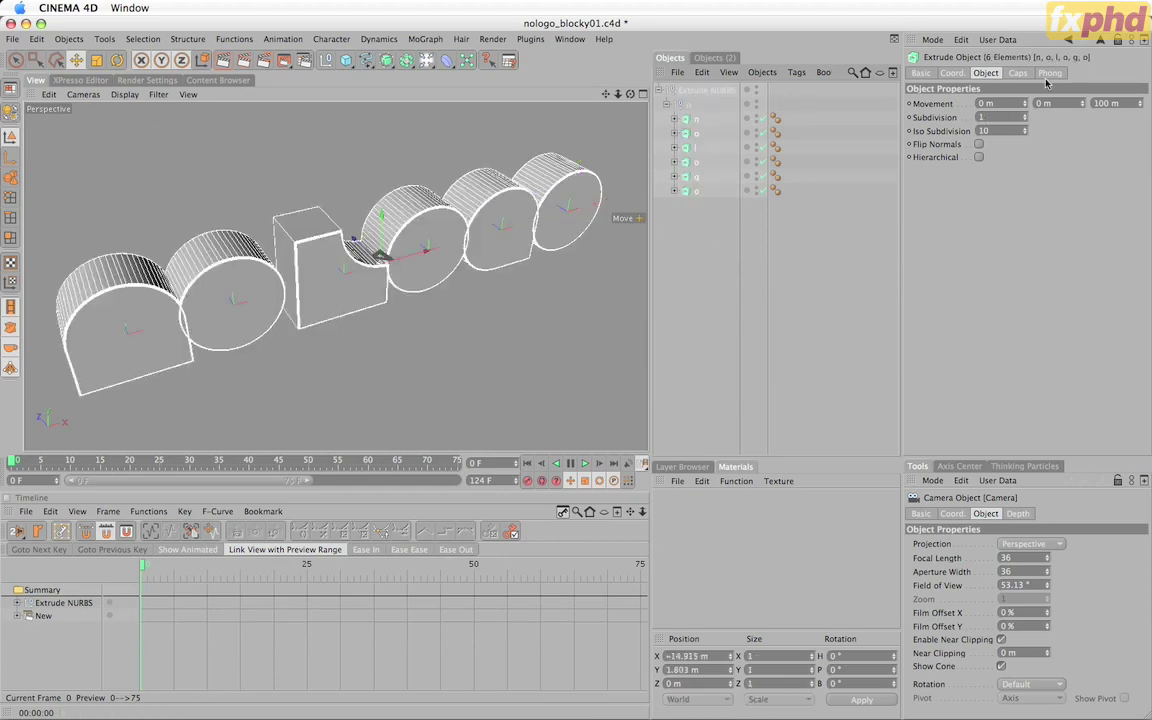
pyautogui.click(701, 240)
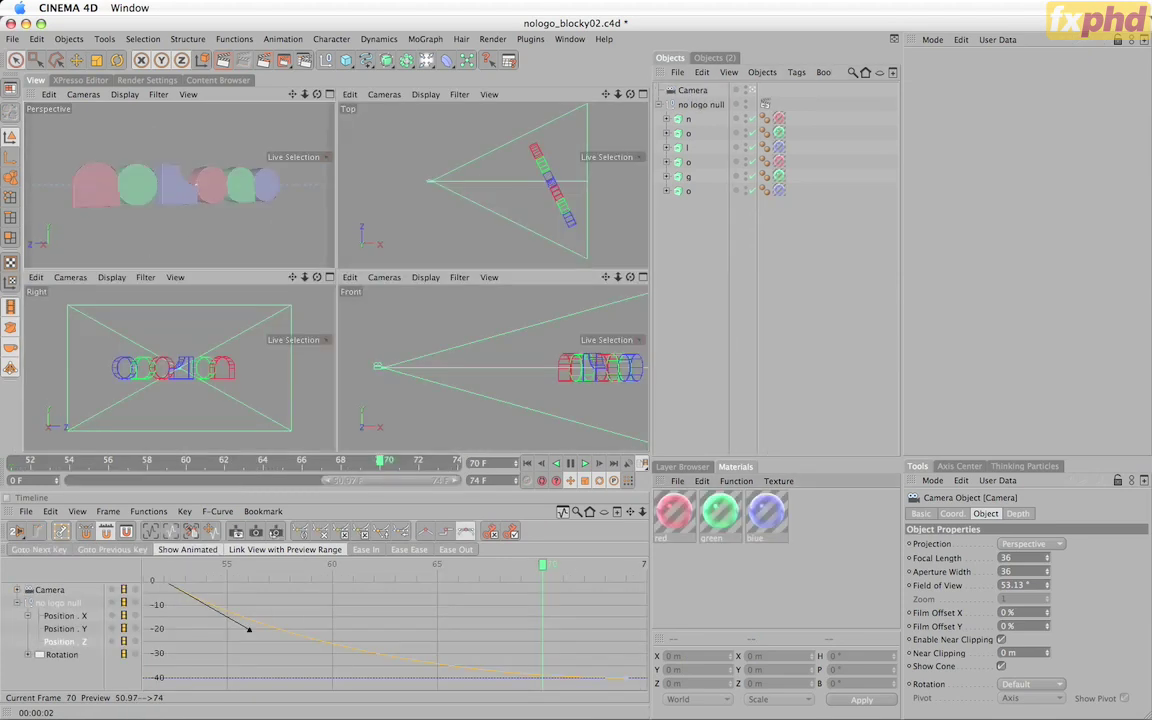
# Step: Inspect the reflection settings of the red material in nologo_blocky02.c4d and render the active view
pyautogui.click(682, 512)
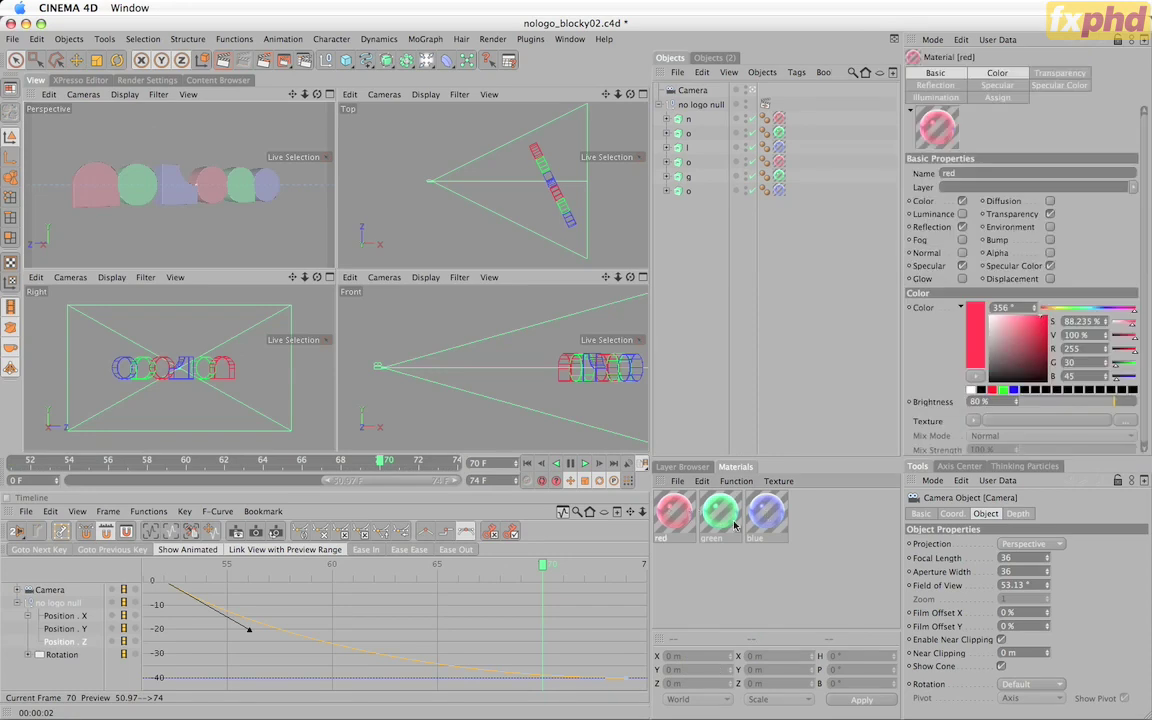
pyautogui.click(938, 85)
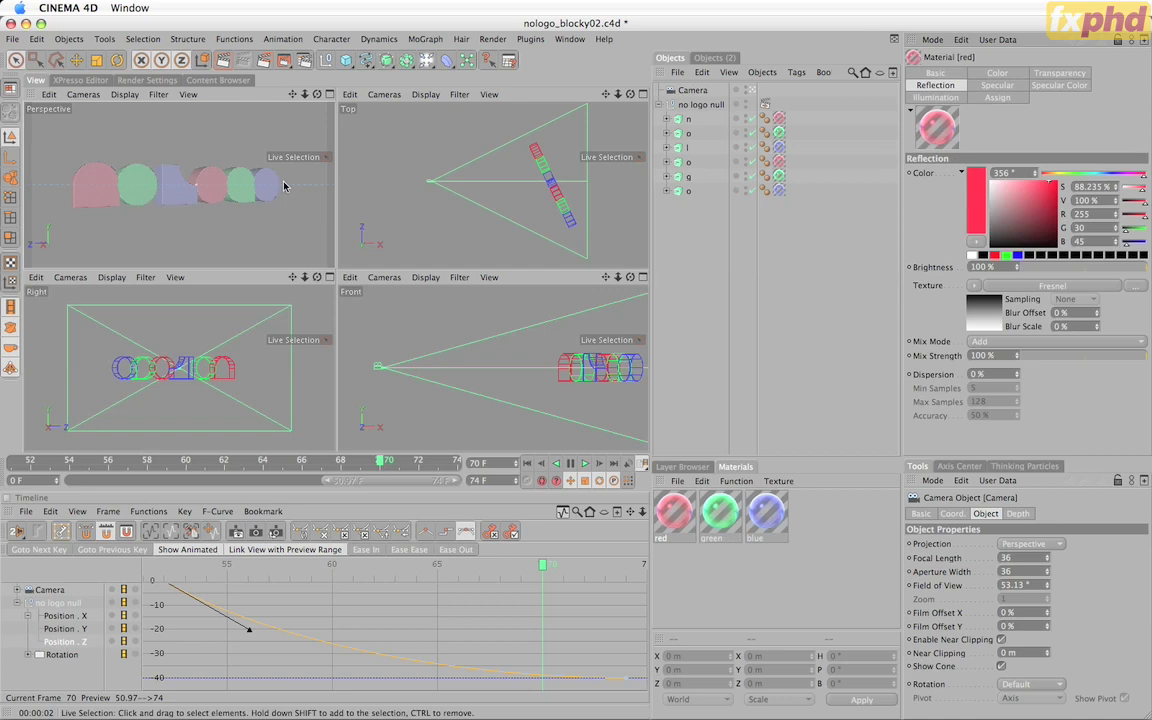
pyautogui.press('super+r')
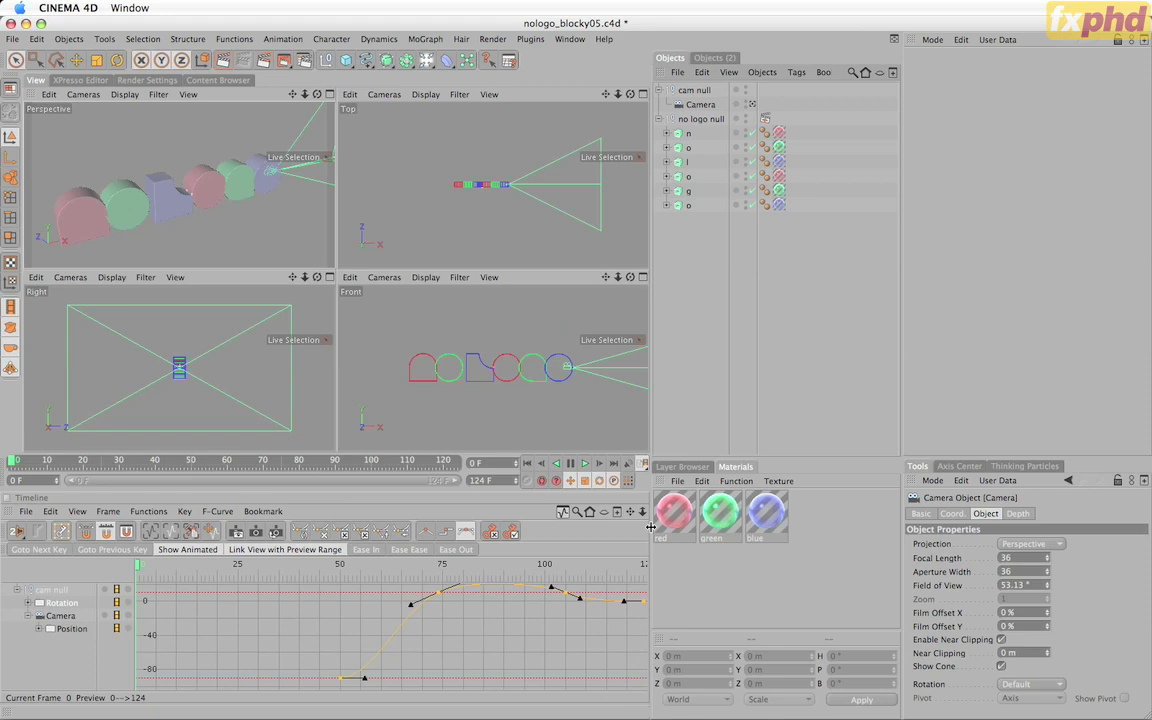
# Step: Show the perspective view of nologo_blocky05.c4d full size, scrub the animation and return to frame 0
pyautogui.press('F1')
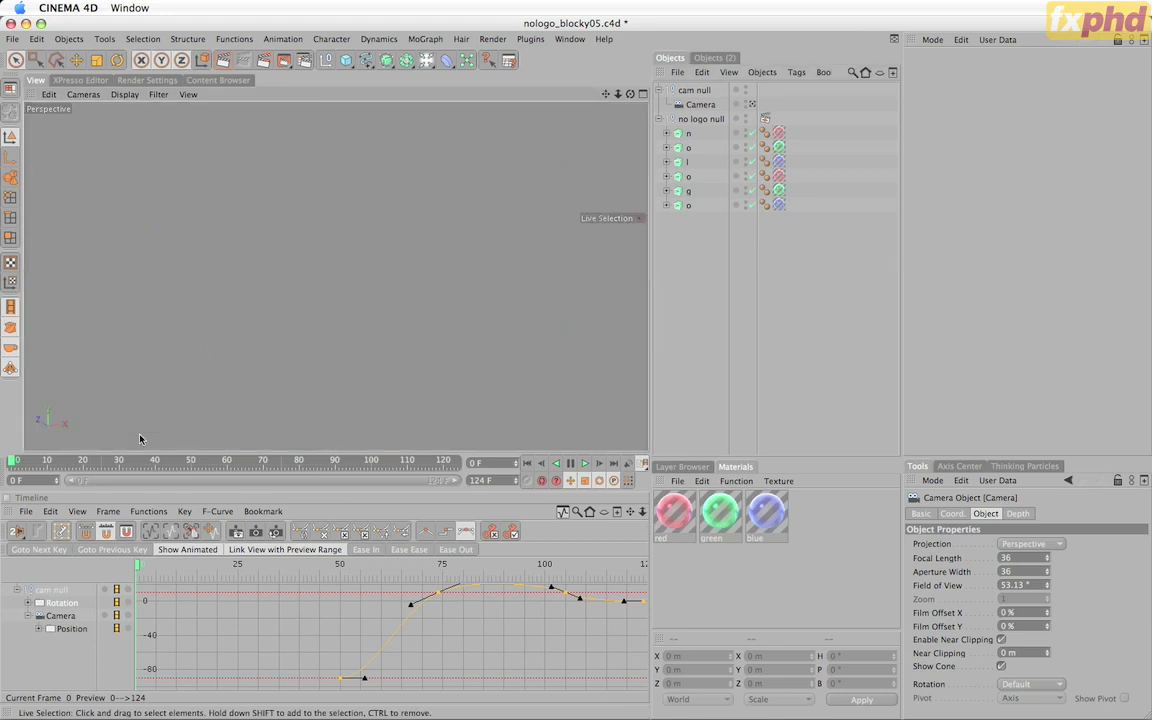
pyautogui.click(33, 461)
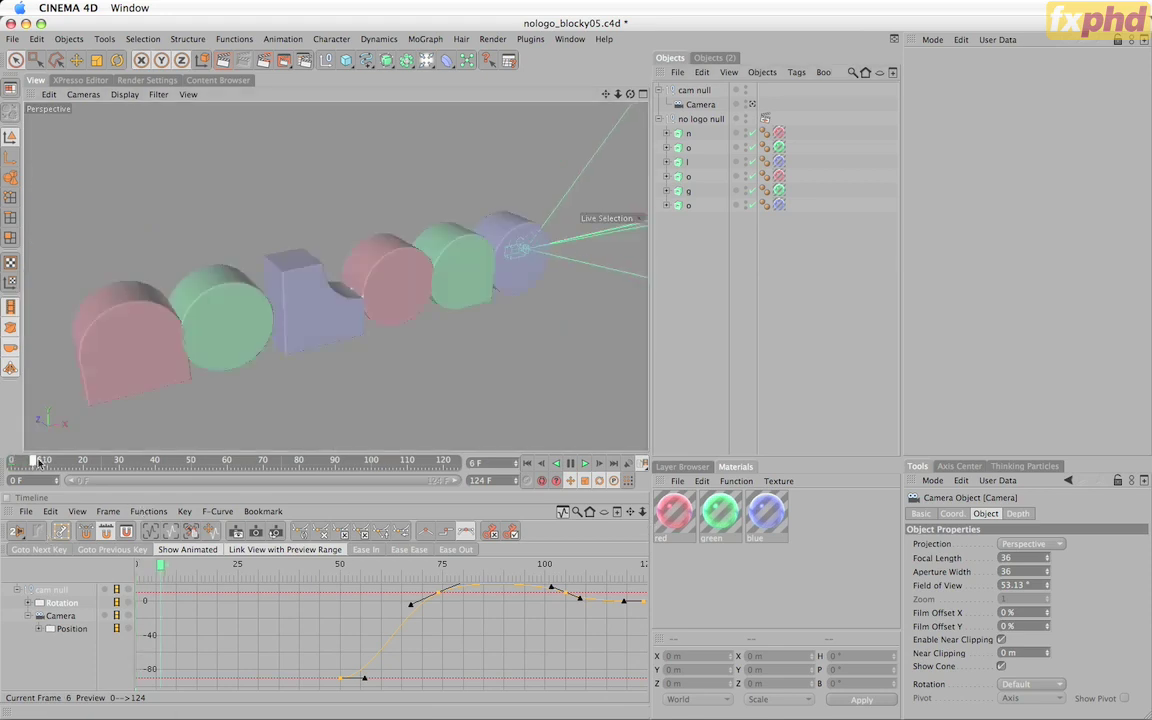
pyautogui.moveTo(33, 461); pyautogui.dragTo(8, 503)
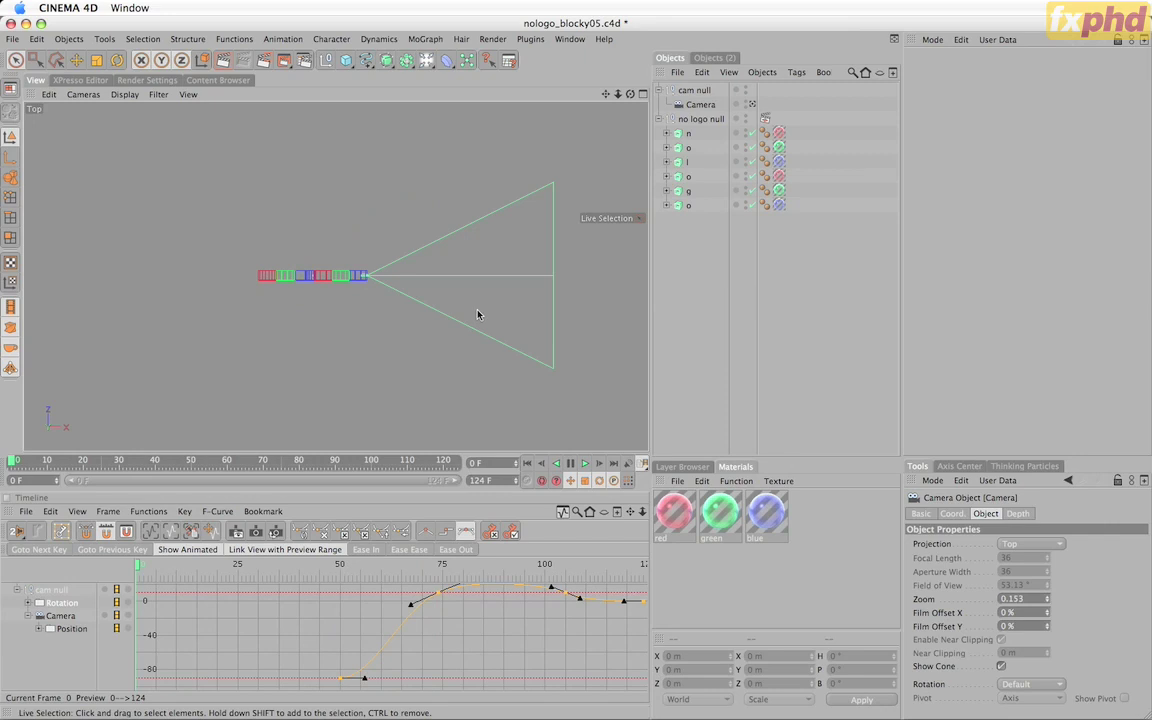
# Step: Inspect cam null and the coordinates of its child Camera, scrubbing to frame 50 to follow the camera's Z movement
pyautogui.click(697, 92)
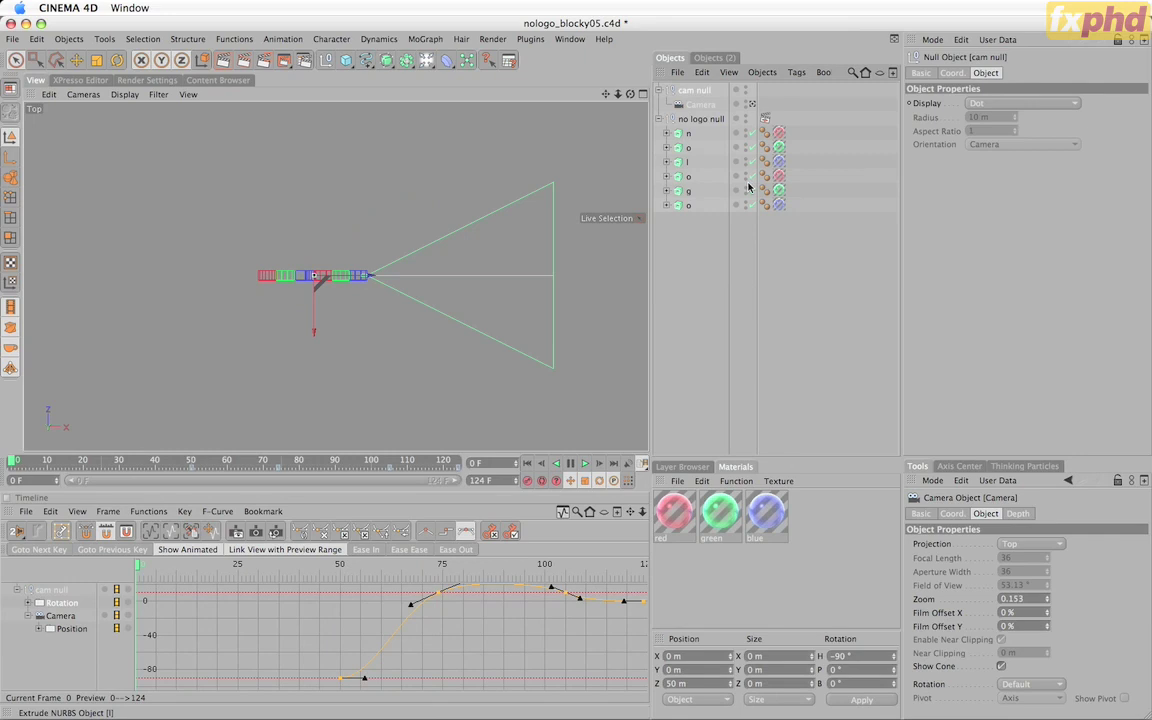
pyautogui.click(712, 107)
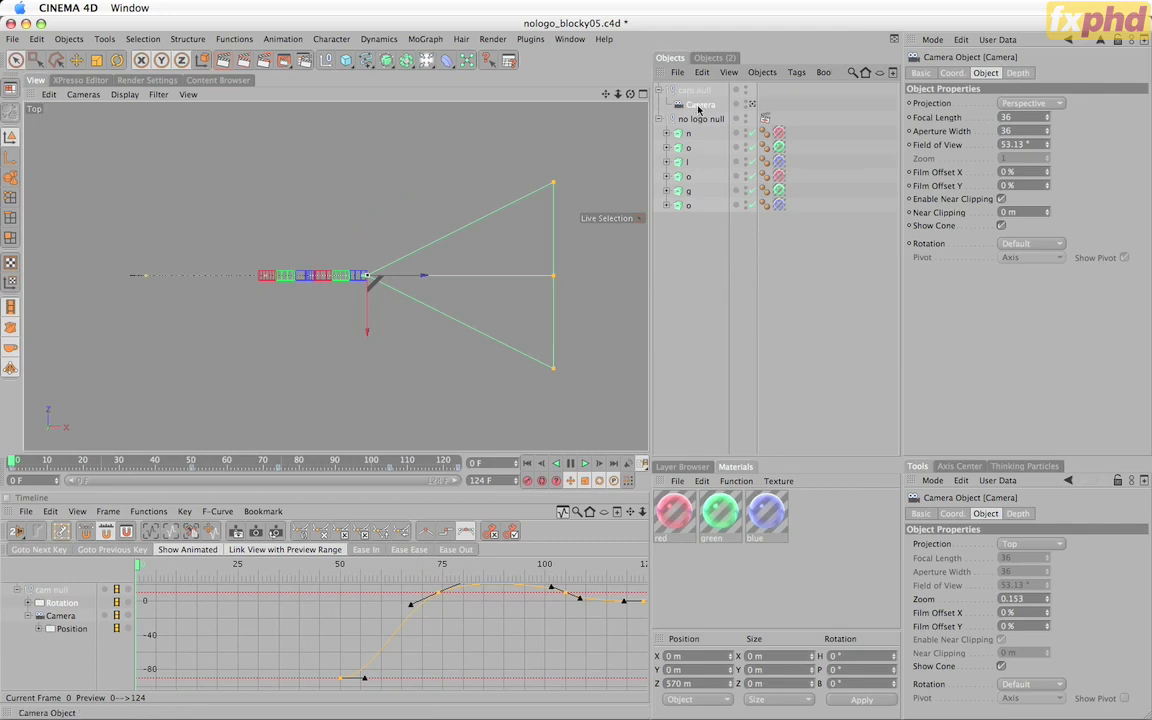
pyautogui.click(952, 72)
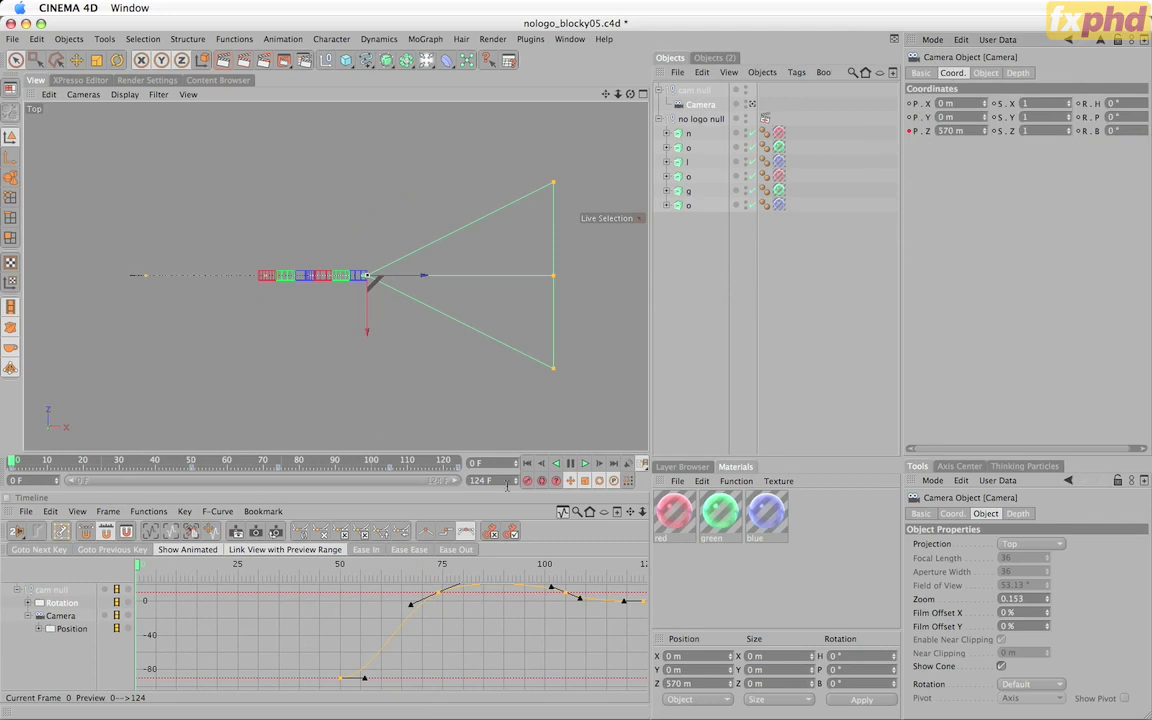
pyautogui.moveTo(13, 455); pyautogui.dragTo(142, 461)
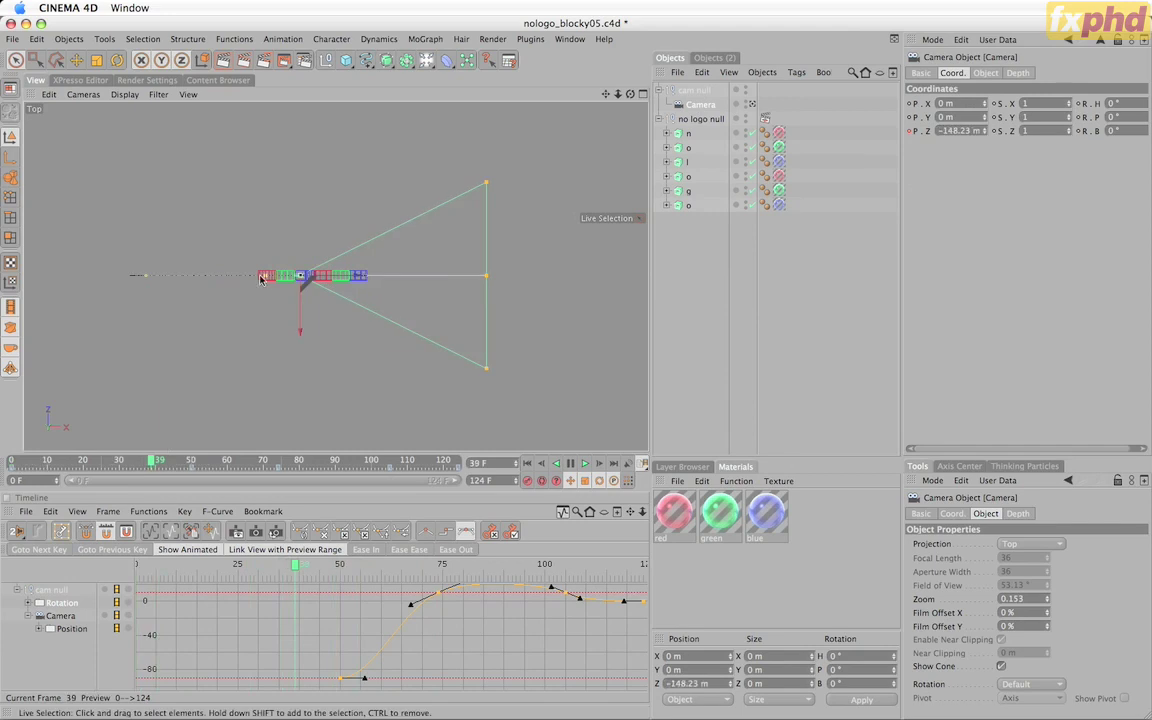
pyautogui.click(151, 461)
pyautogui.moveTo(158, 461); pyautogui.dragTo(191, 456)
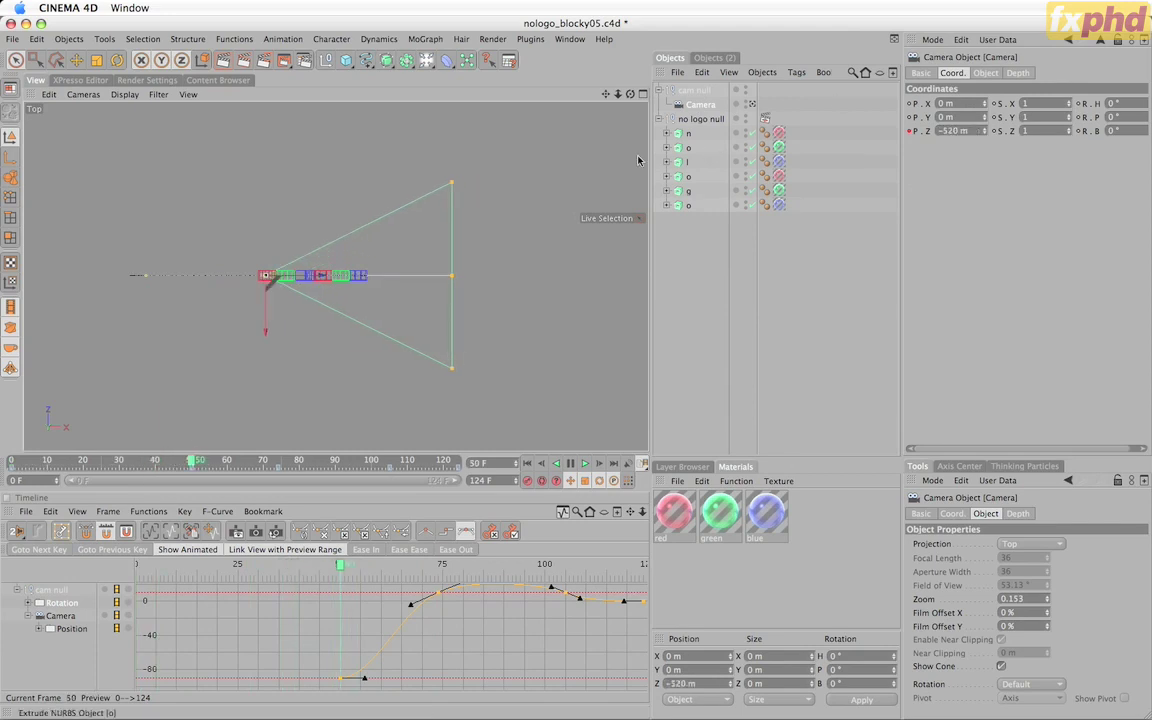
# Step: Inspect the animated heading of cam null and scrub through its rotation curve, stopping at frame 33
pyautogui.click(692, 91)
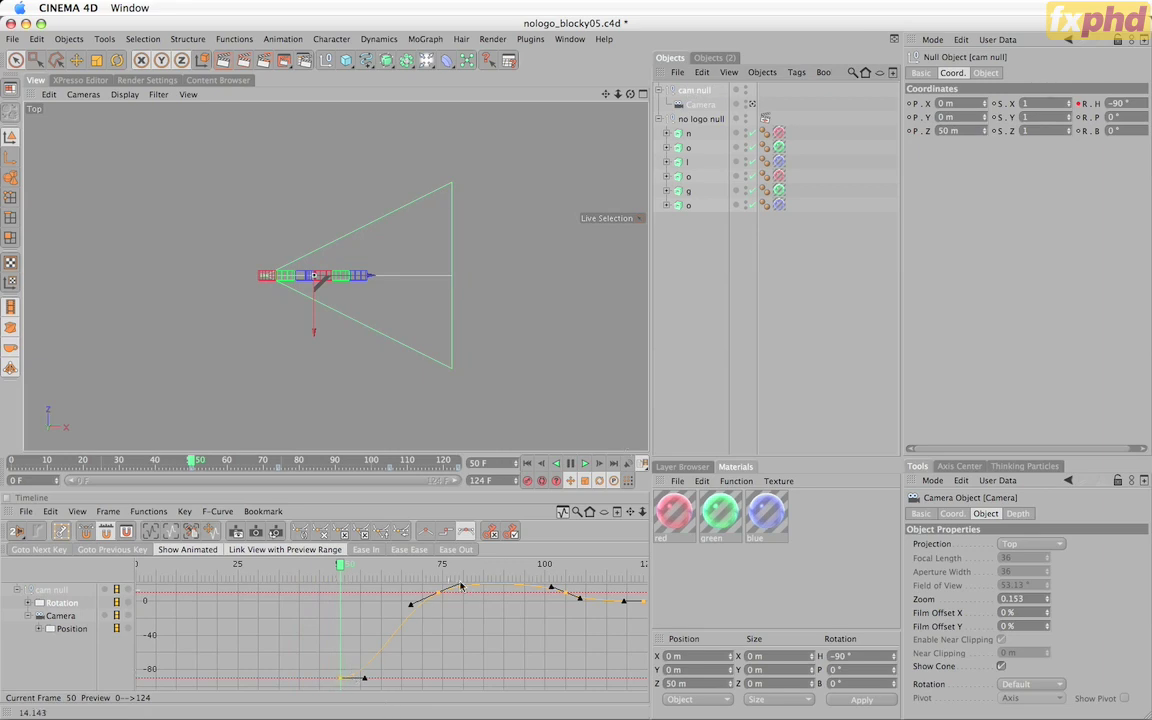
pyautogui.moveTo(352, 571); pyautogui.dragTo(428, 560)
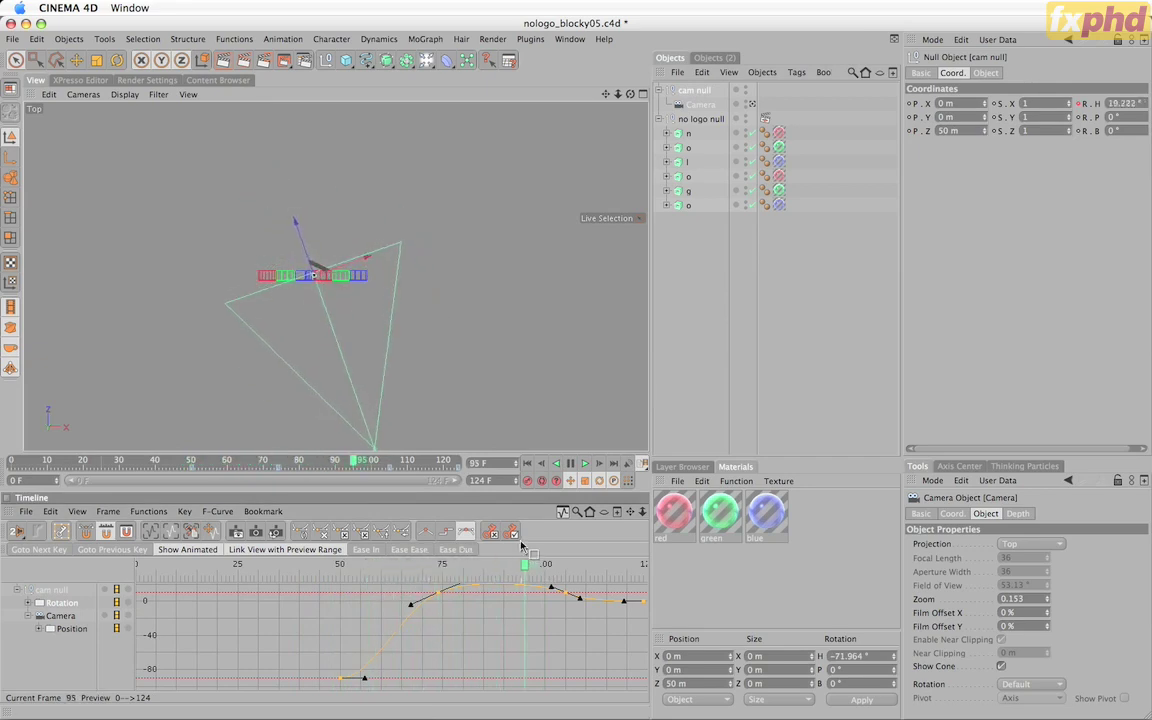
pyautogui.click(270, 564)
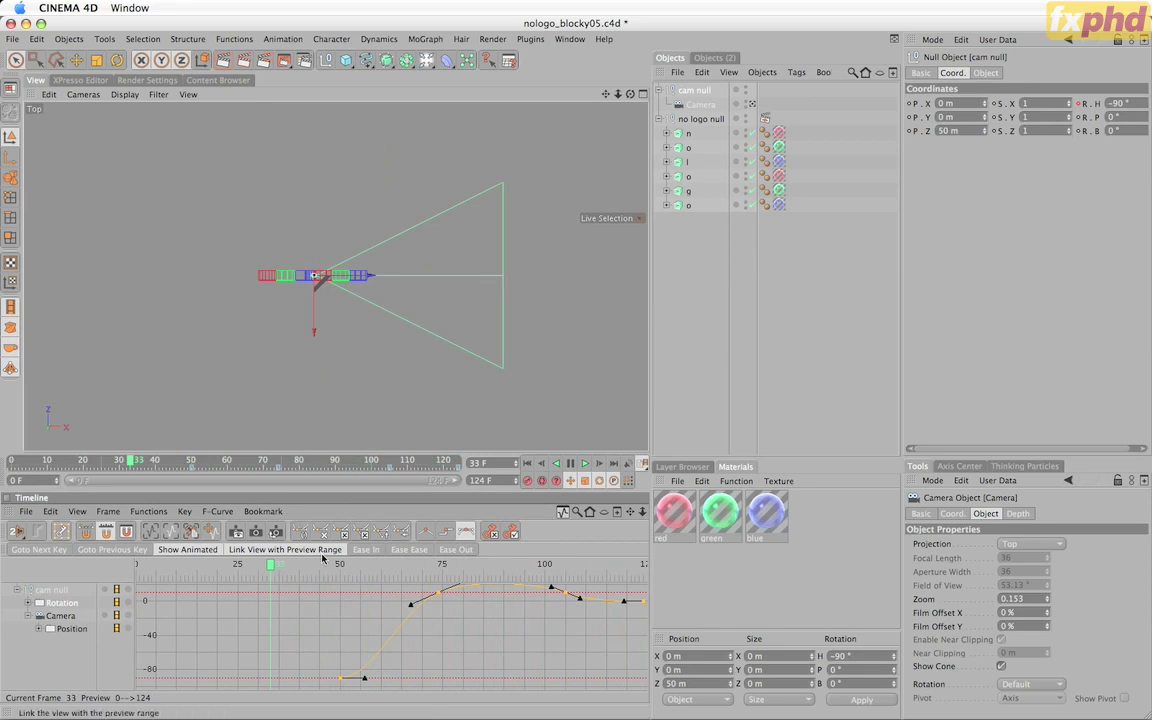
# Step: Look through the scene Camera in the perspective view and scrub the animation from the start to frame 124
pyautogui.press('F1')
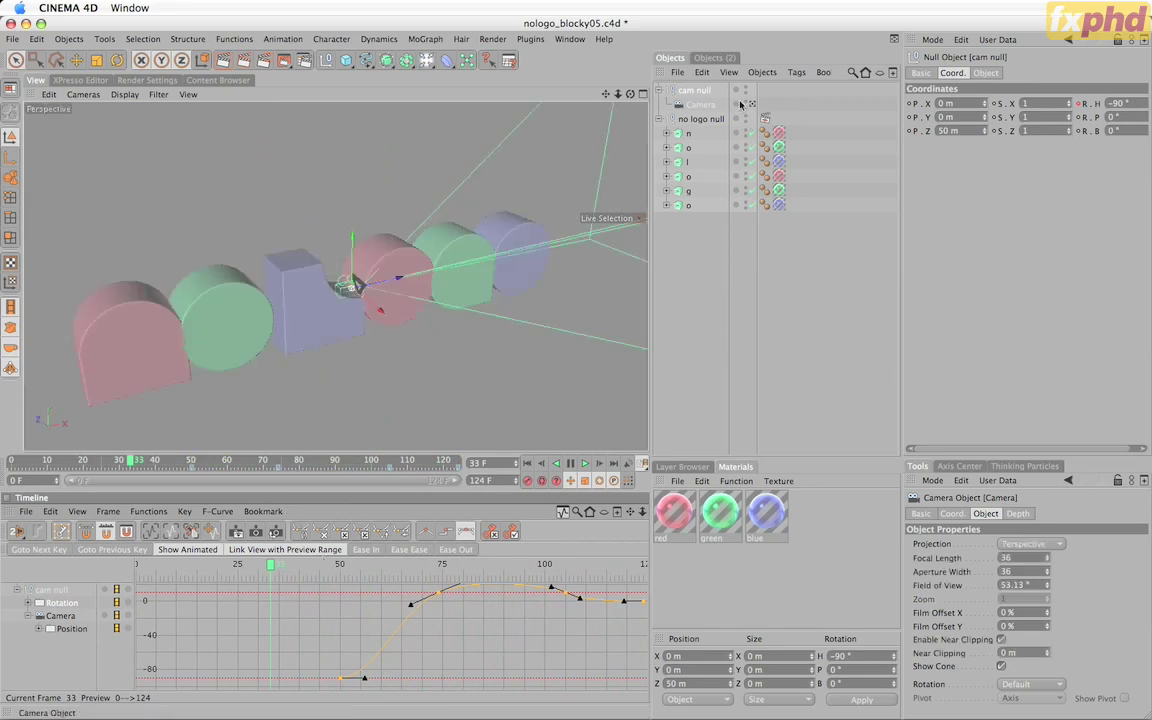
pyautogui.click(752, 104)
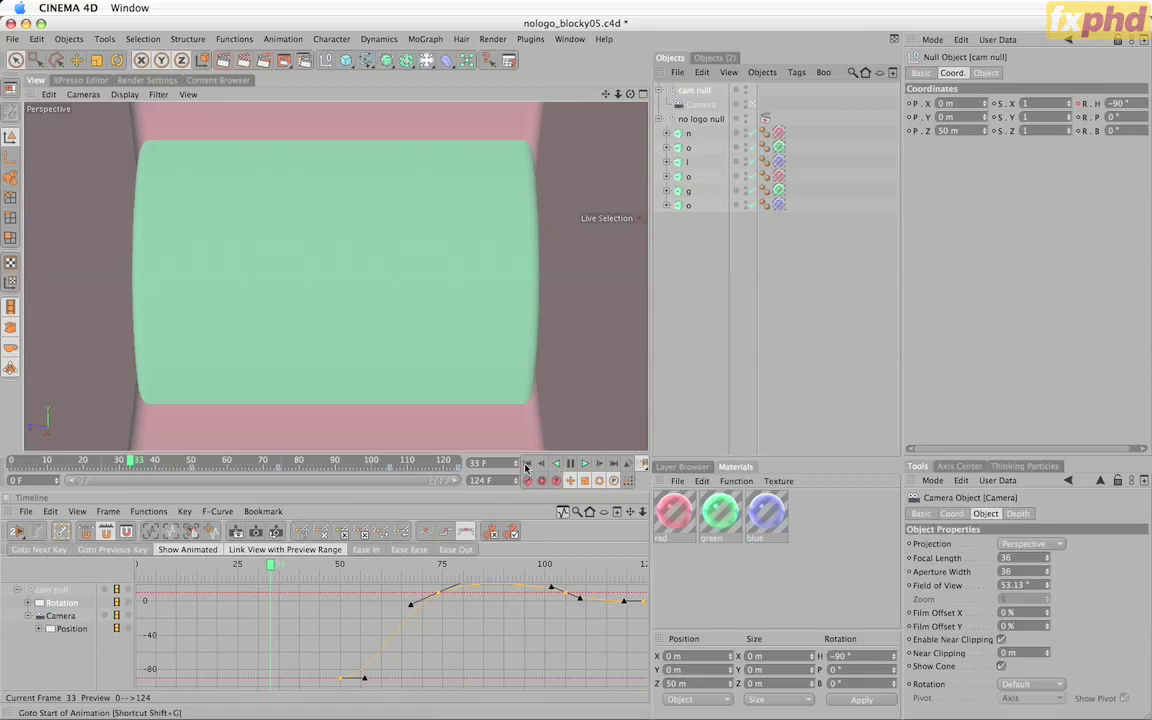
pyautogui.click(25, 460)
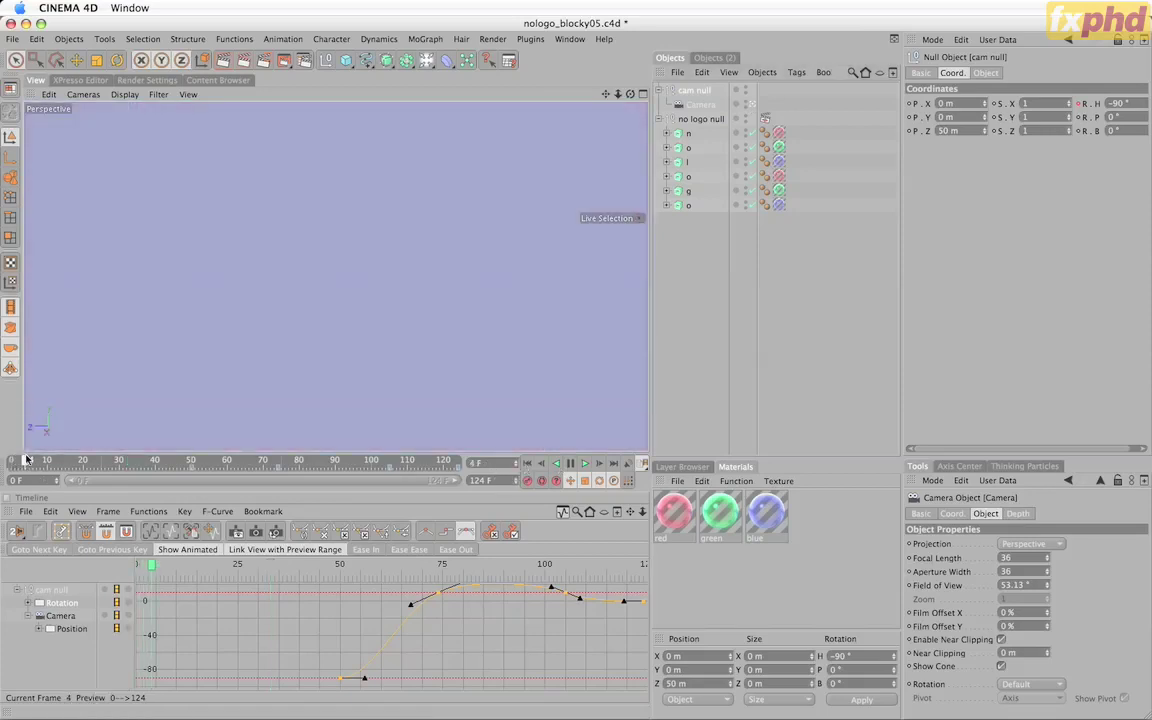
pyautogui.moveTo(25, 460)
pyautogui.mouseDown()
pyautogui.moveTo(255, 404)
pyautogui.moveTo(459, 407)
pyautogui.mouseUp()
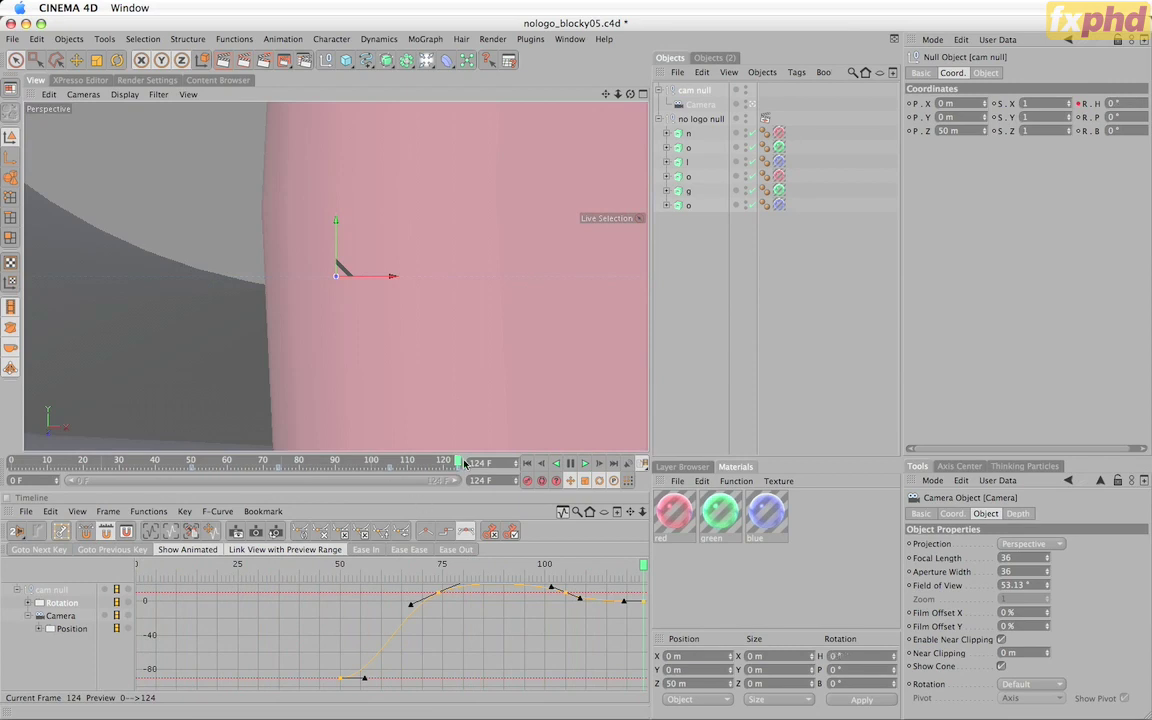
# Step: Scrub back to frame 46 and render the camera view through the glassy letters
pyautogui.click(411, 460)
pyautogui.moveTo(376, 476); pyautogui.dragTo(177, 513)
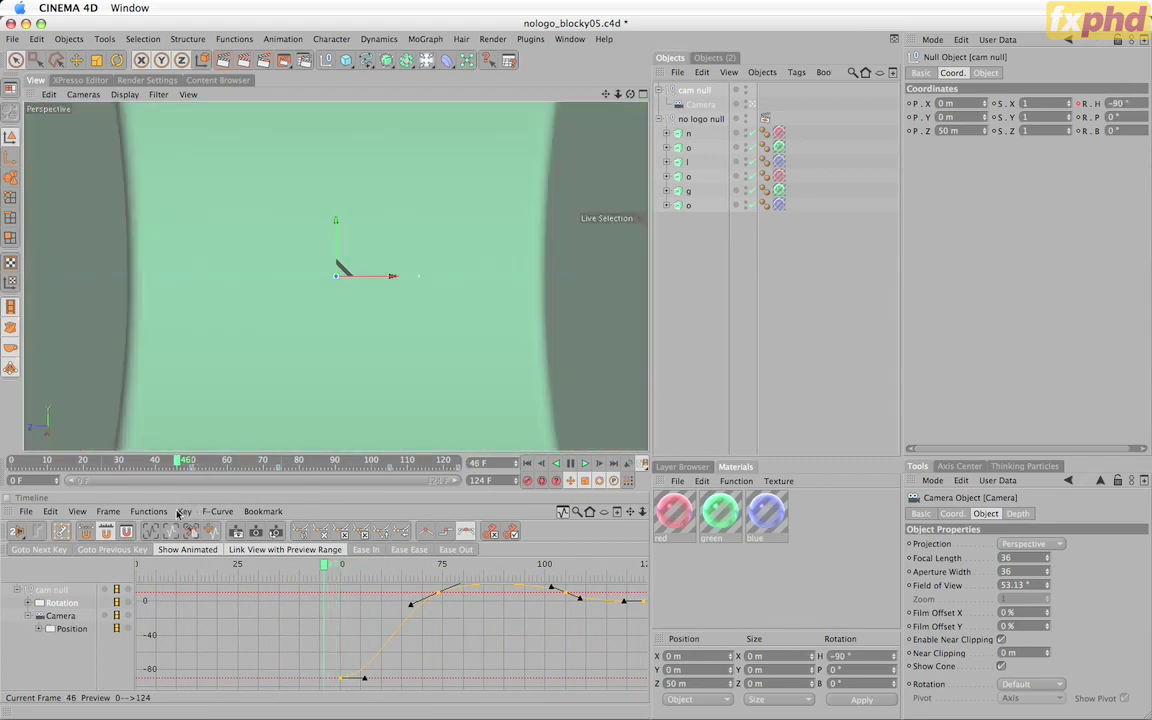
pyautogui.hotkey('ctrl', 'r')
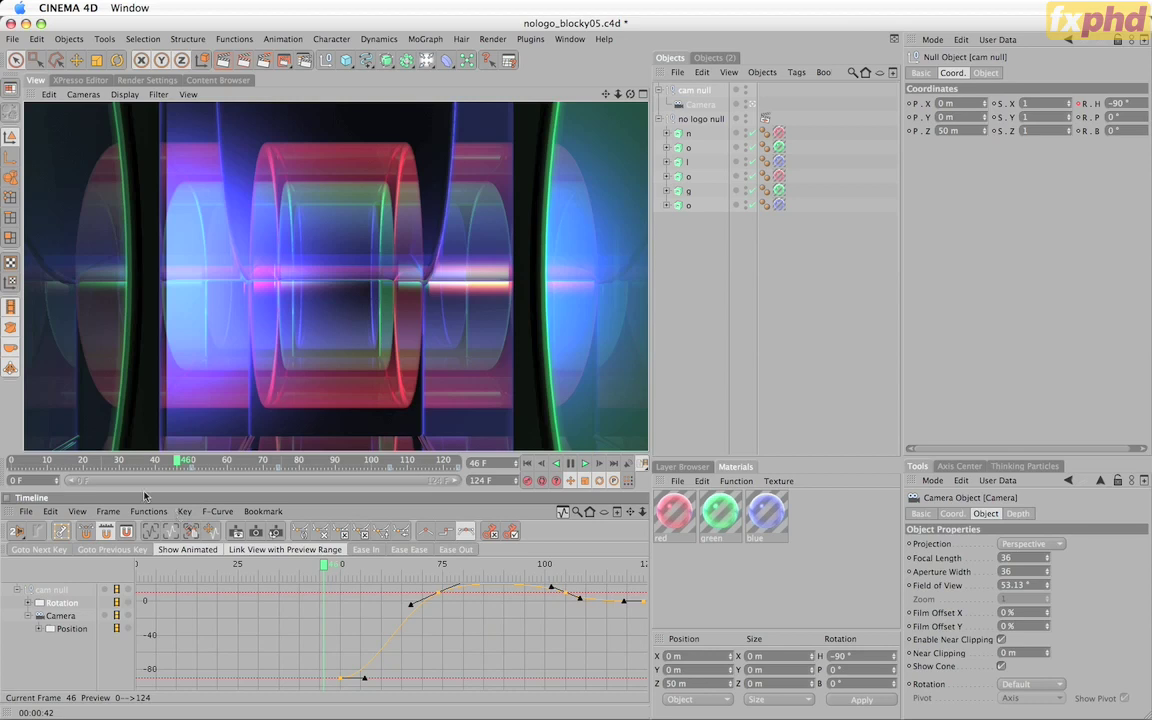
# Step: Review the render settings for multi-pass channels, output size and saving, including the target programs available for the compositing project file
pyautogui.click(137, 81)
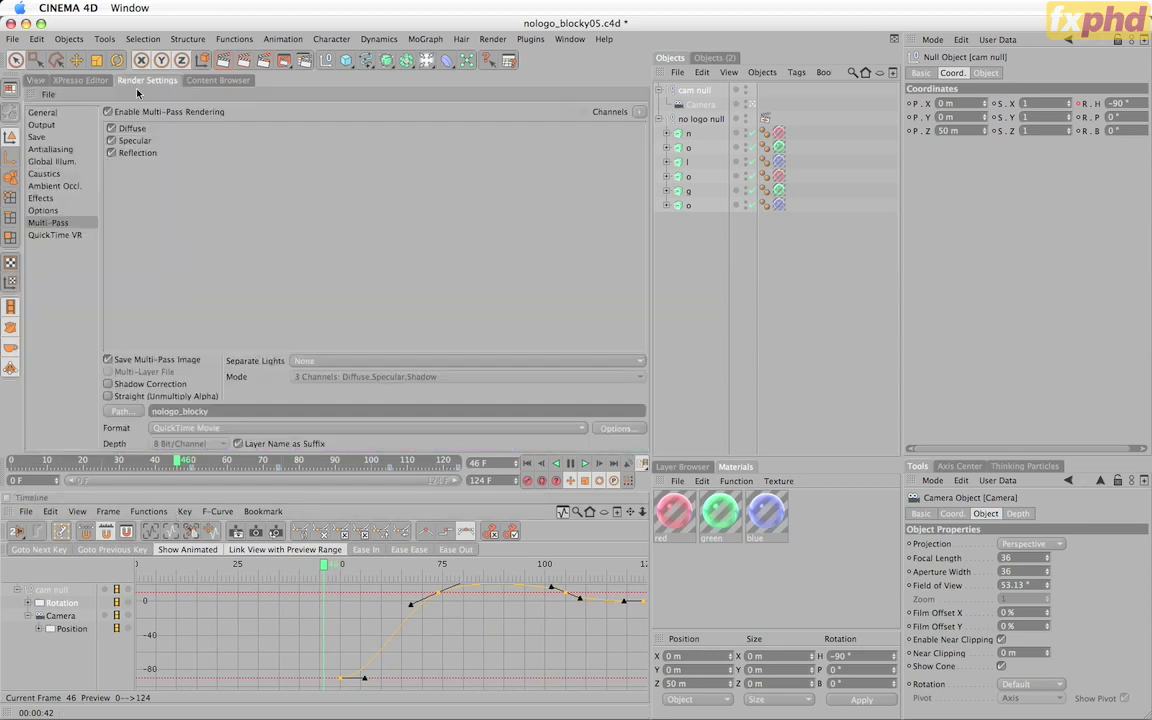
pyautogui.click(41, 125)
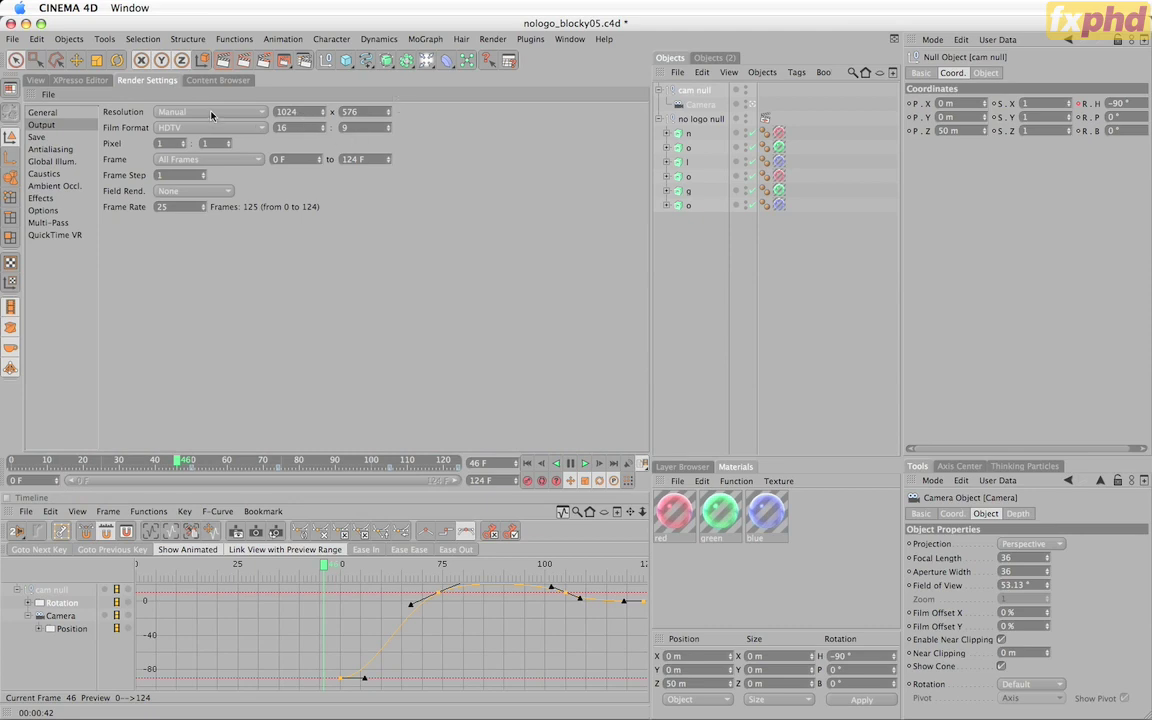
pyautogui.click(64, 138)
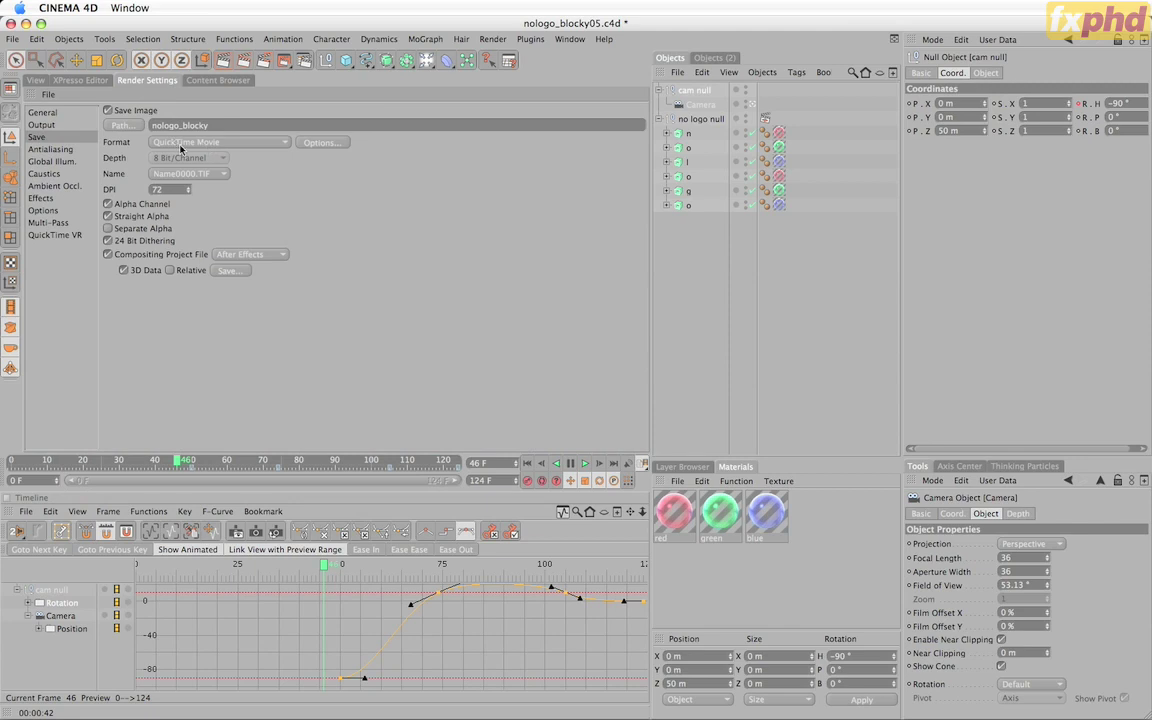
pyautogui.click(50, 222)
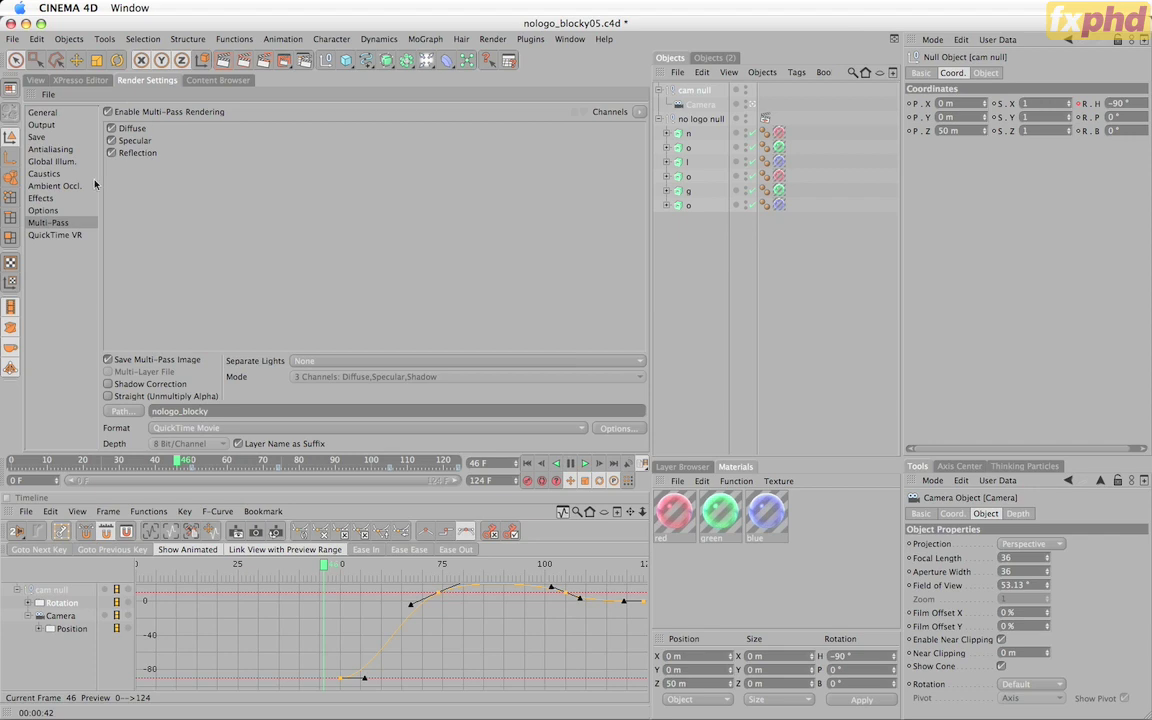
pyautogui.click(45, 136)
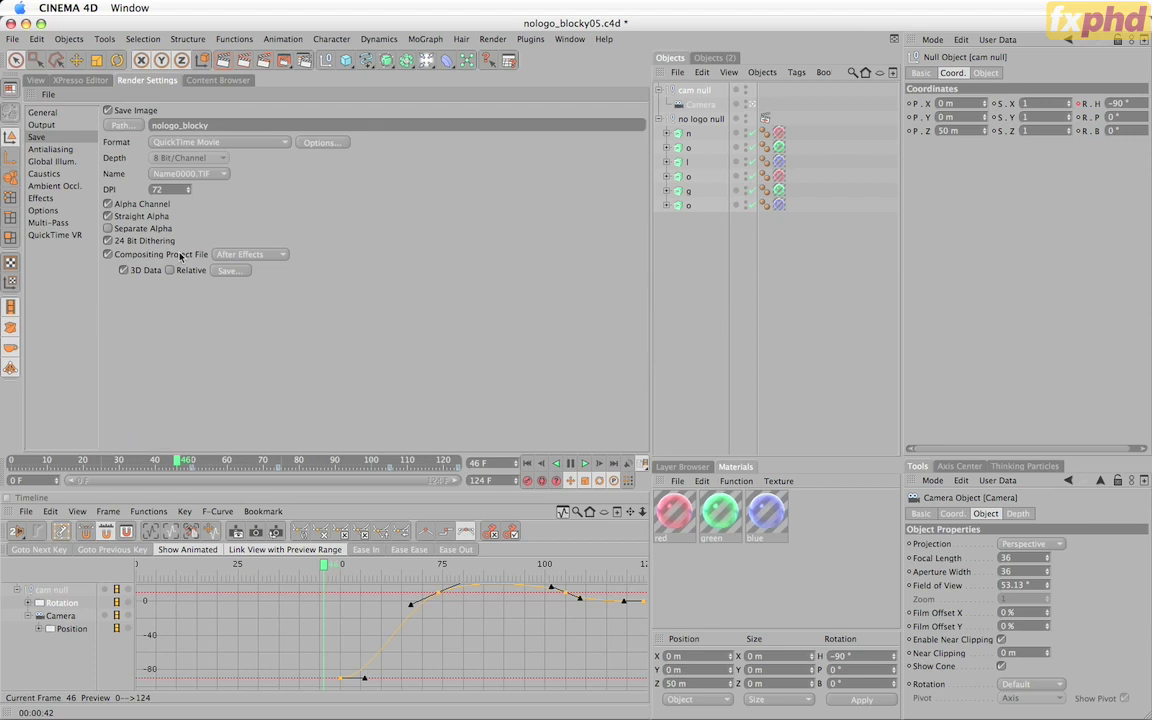
pyautogui.click(225, 256)
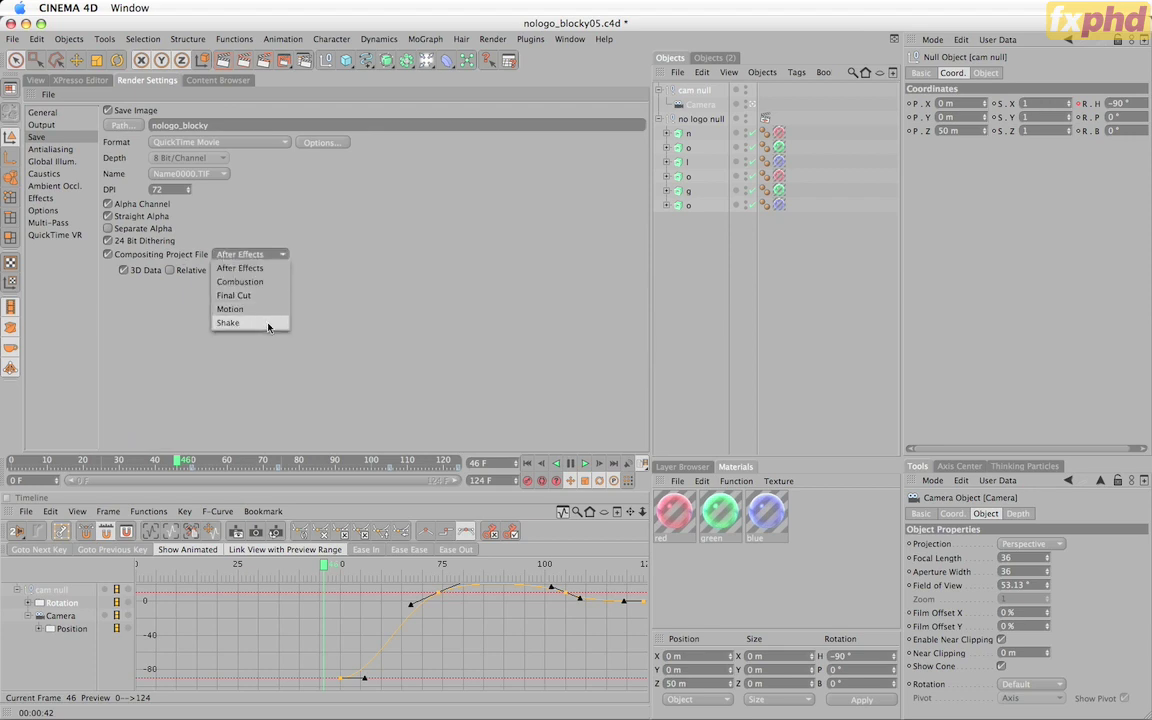
pyautogui.click(417, 225)
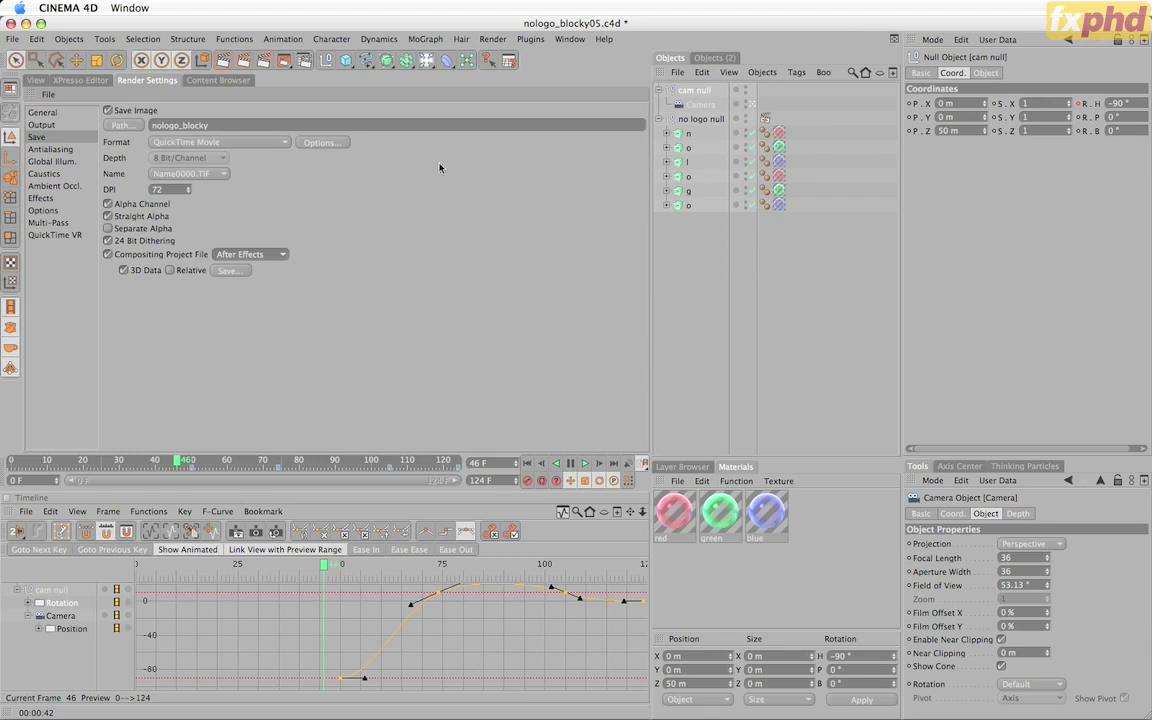
# Step: Inspect the External Compositing tag on no logo null and recheck the multi-pass render channels
pyautogui.click(706, 120)
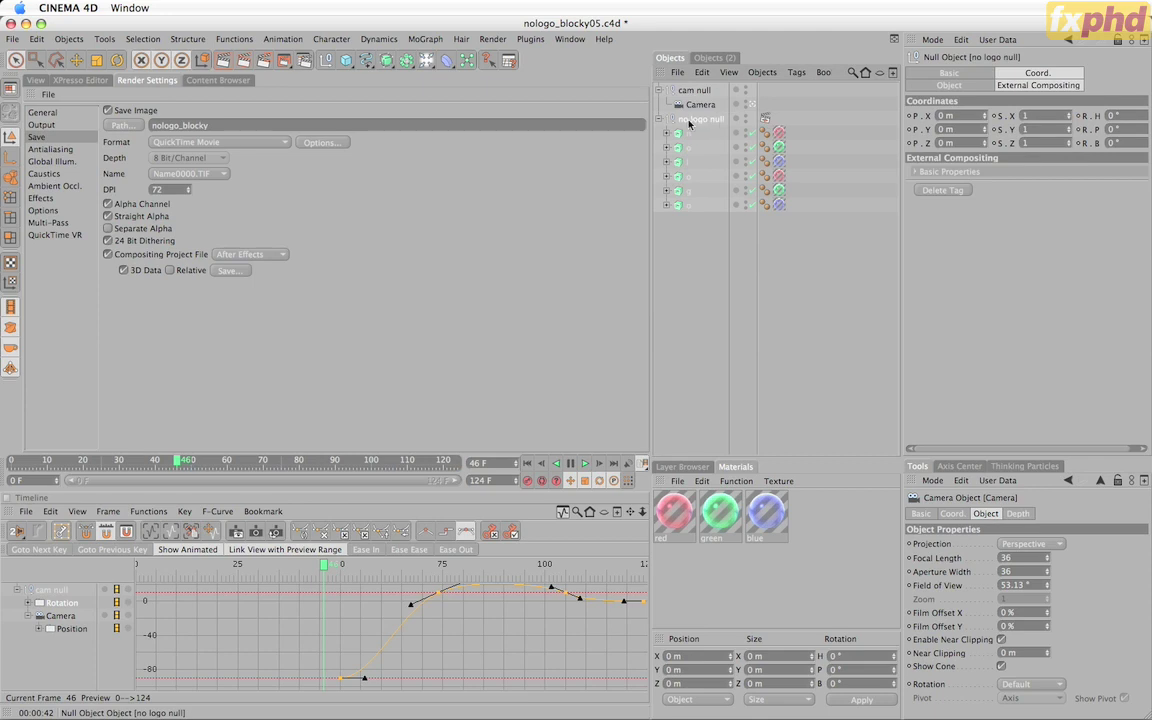
pyautogui.click(765, 118)
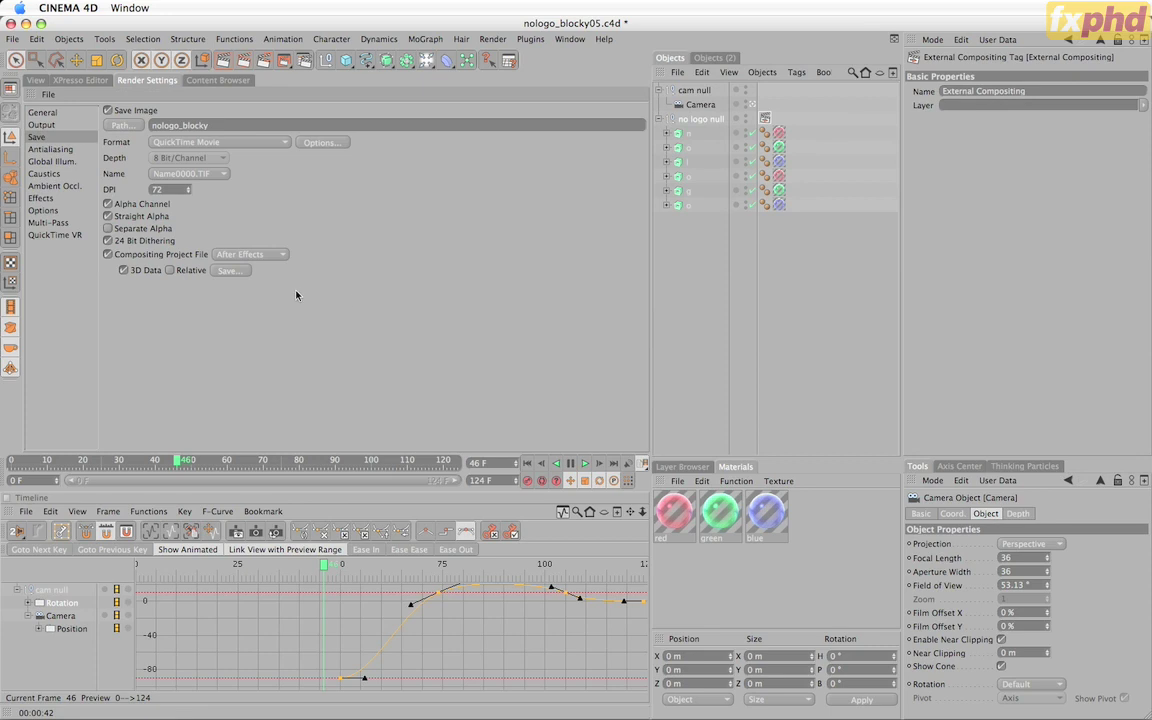
pyautogui.click(50, 222)
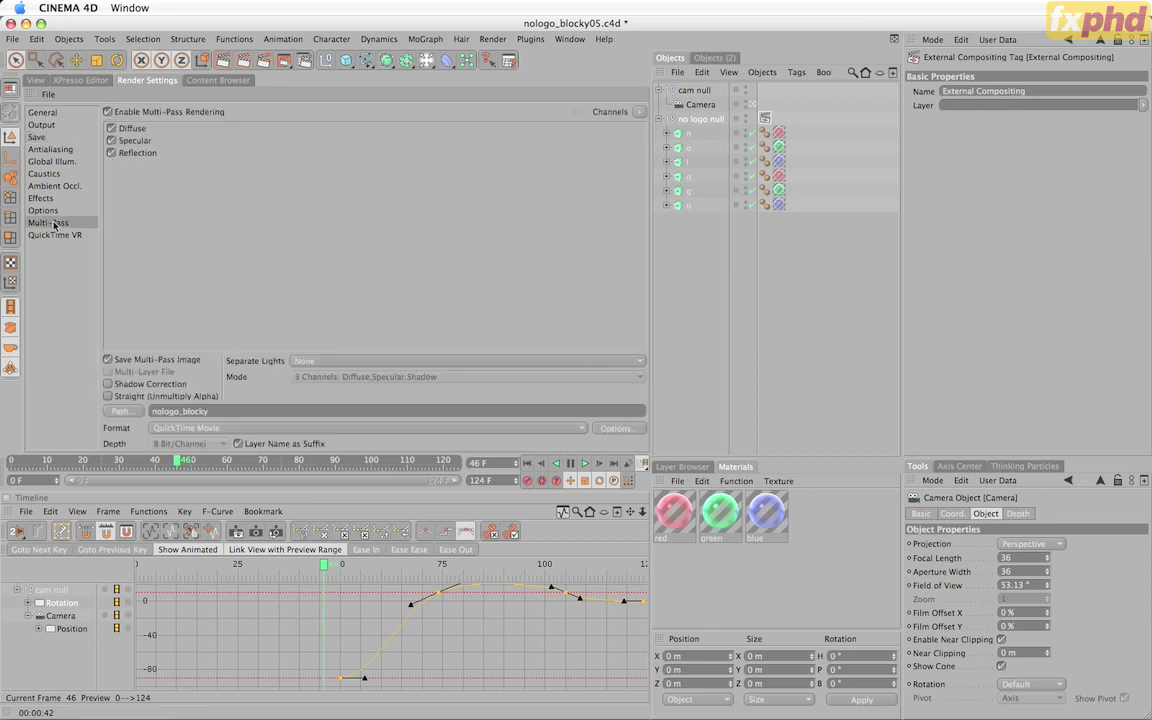
pyautogui.click(40, 81)
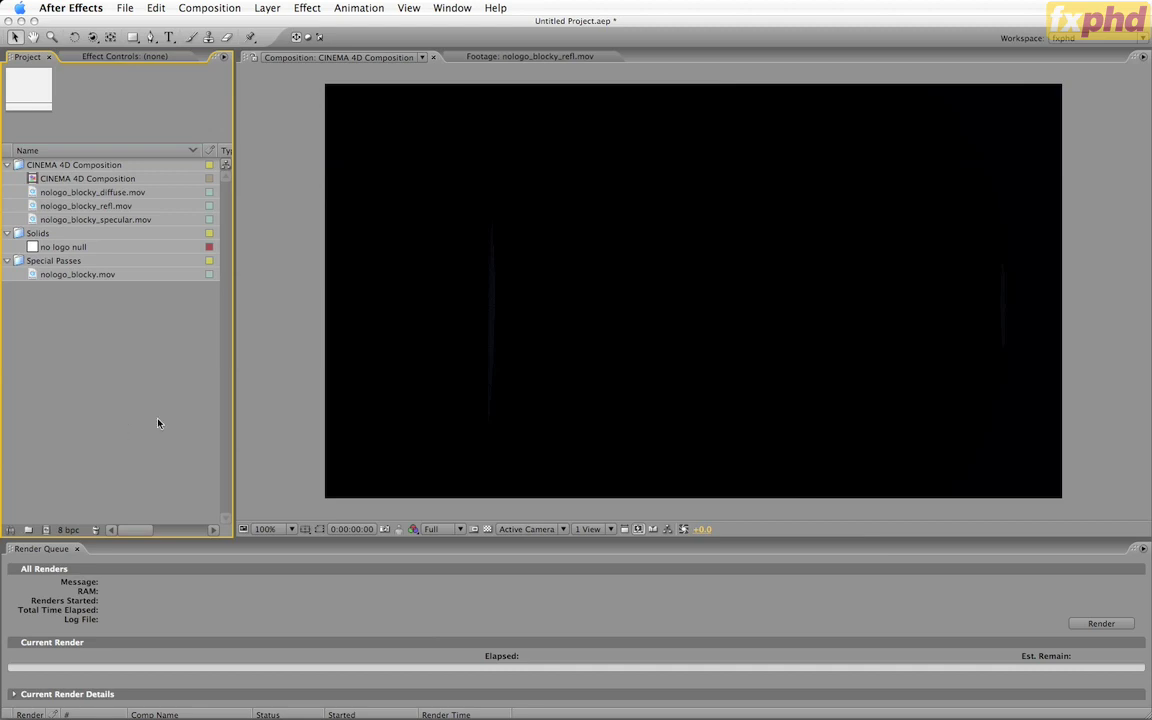
# Step: In After Effects, open the imported CINEMA 4D Composition and enlarge the timeline to show all its layers
pyautogui.click(67, 249)
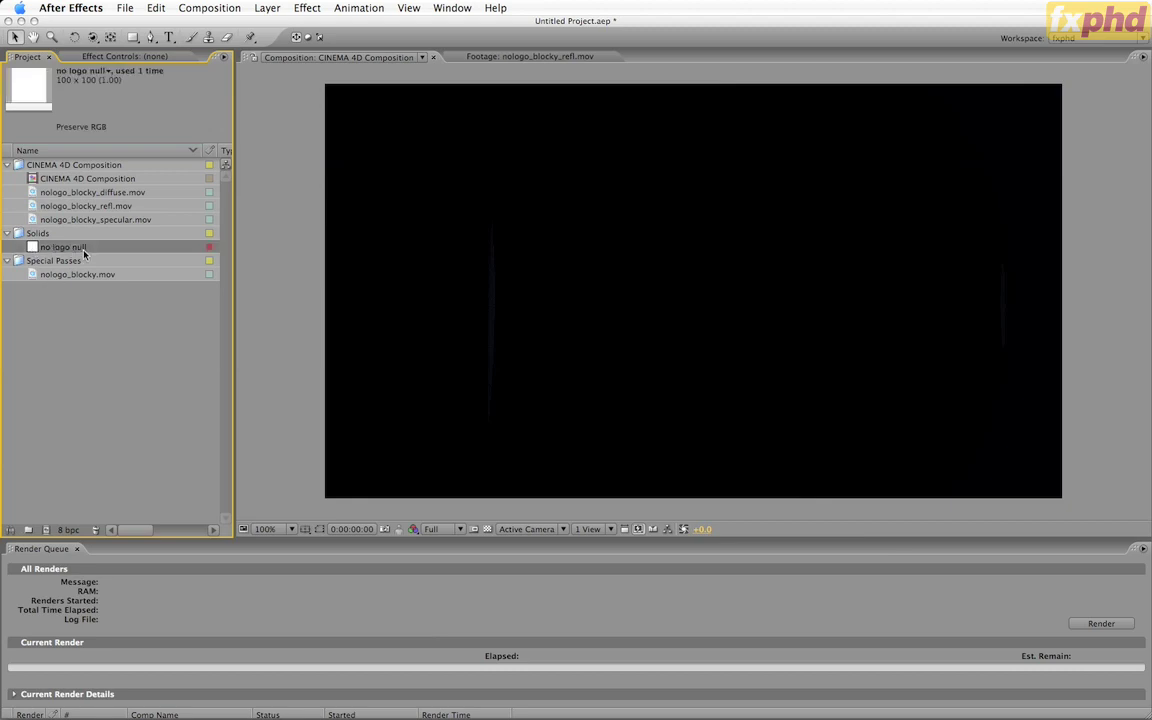
pyautogui.click(69, 179)
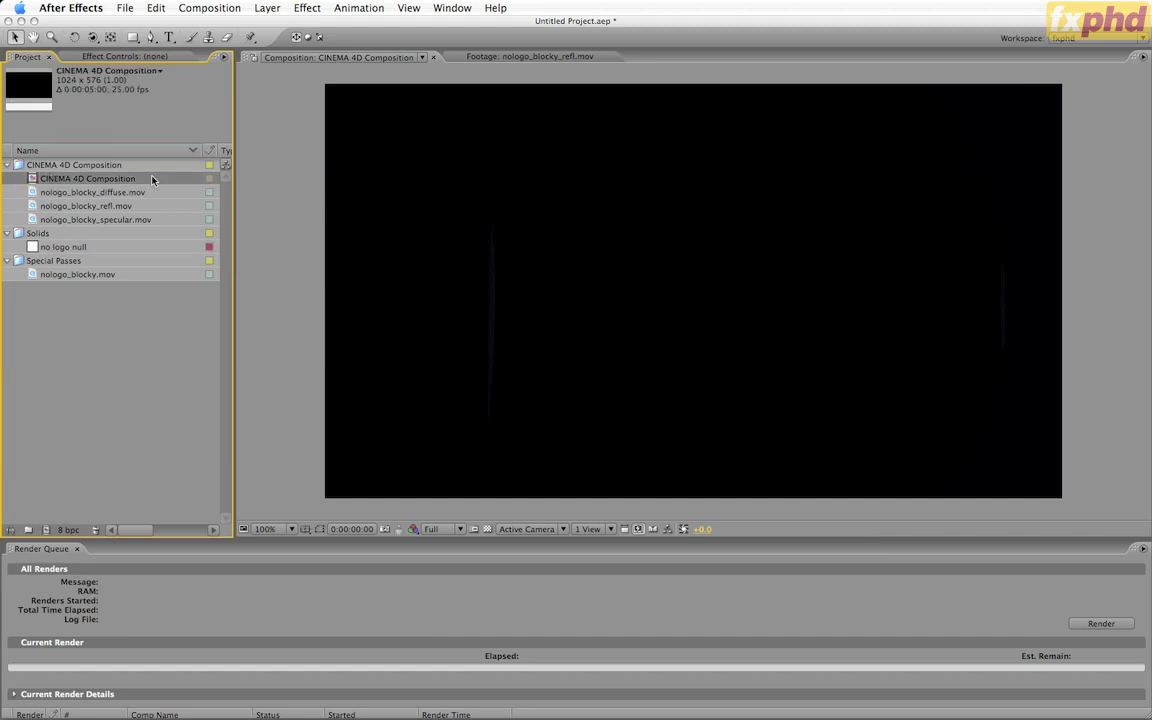
pyautogui.doubleClick(69, 179)
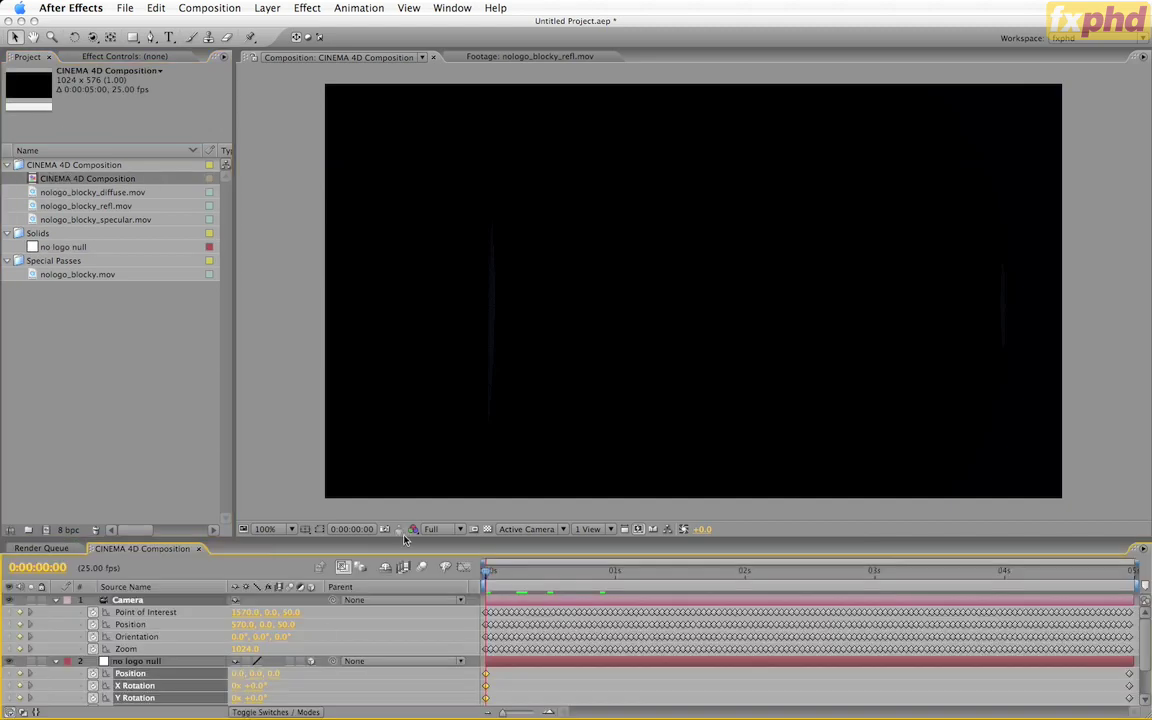
pyautogui.moveTo(393, 538); pyautogui.dragTo(393, 481)
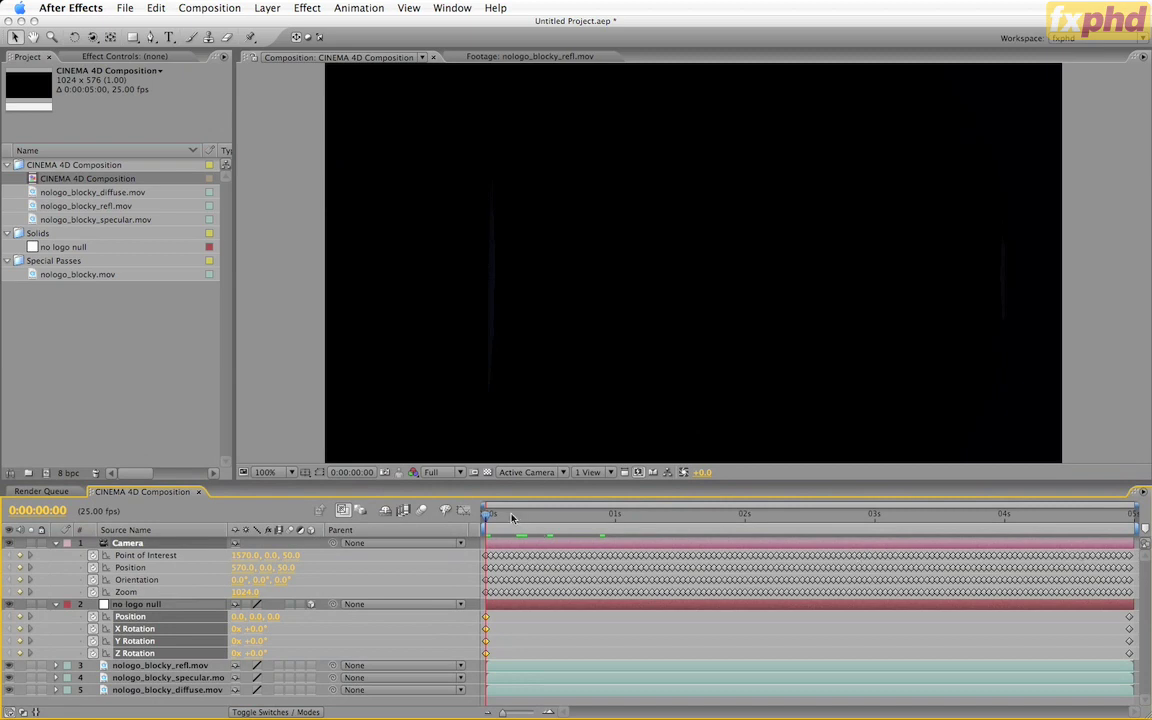
# Step: Scrub the imported composition to 0:00:02:17 and beyond to compare the no logo null and camera data with the rendered letters
pyautogui.moveTo(511, 517); pyautogui.dragTo(833, 512)
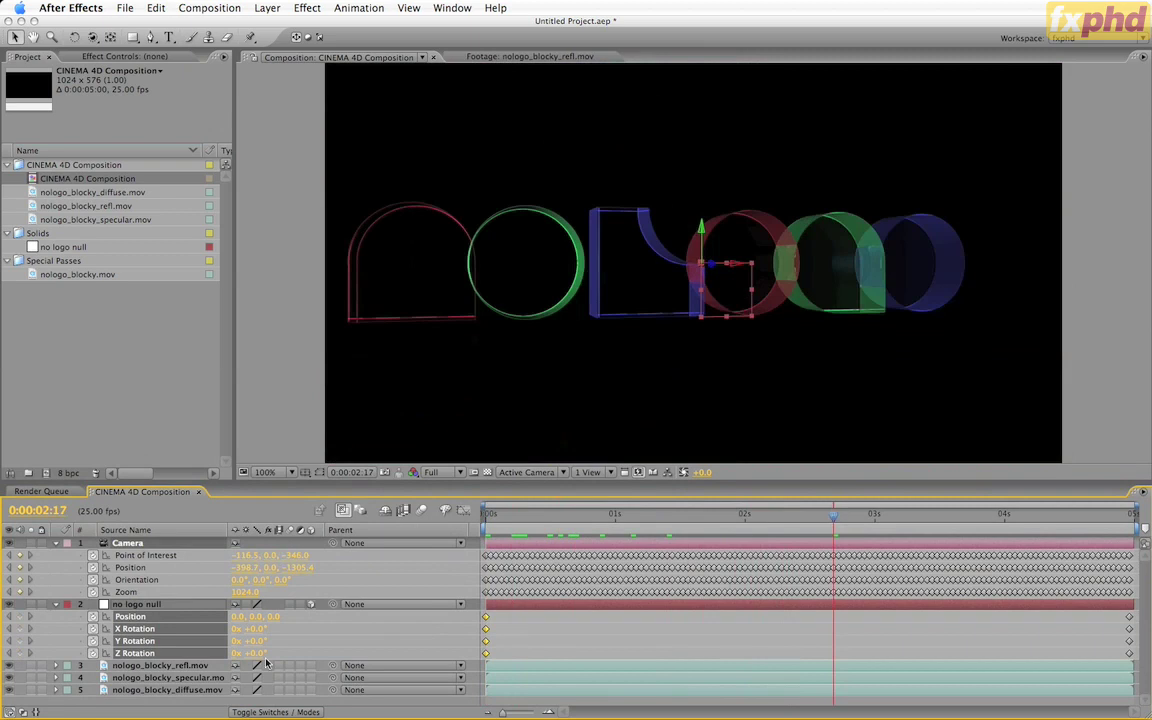
pyautogui.click(257, 612)
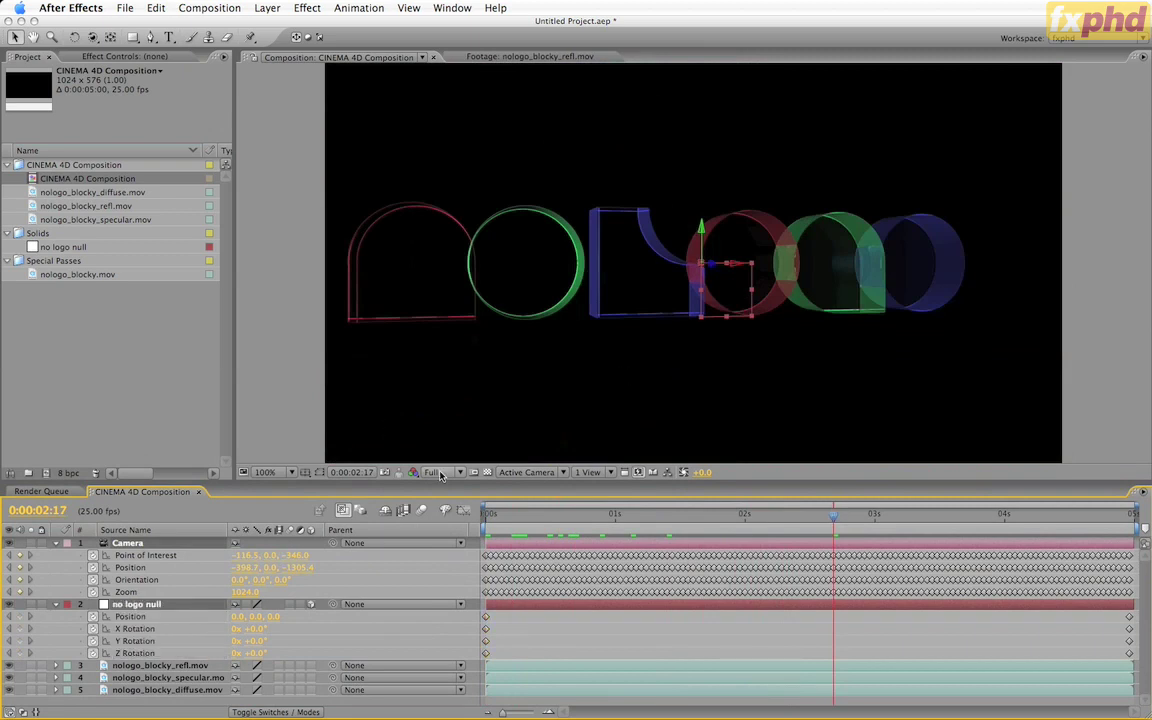
pyautogui.click(890, 513)
pyautogui.moveTo(938, 528); pyautogui.dragTo(455, 540)
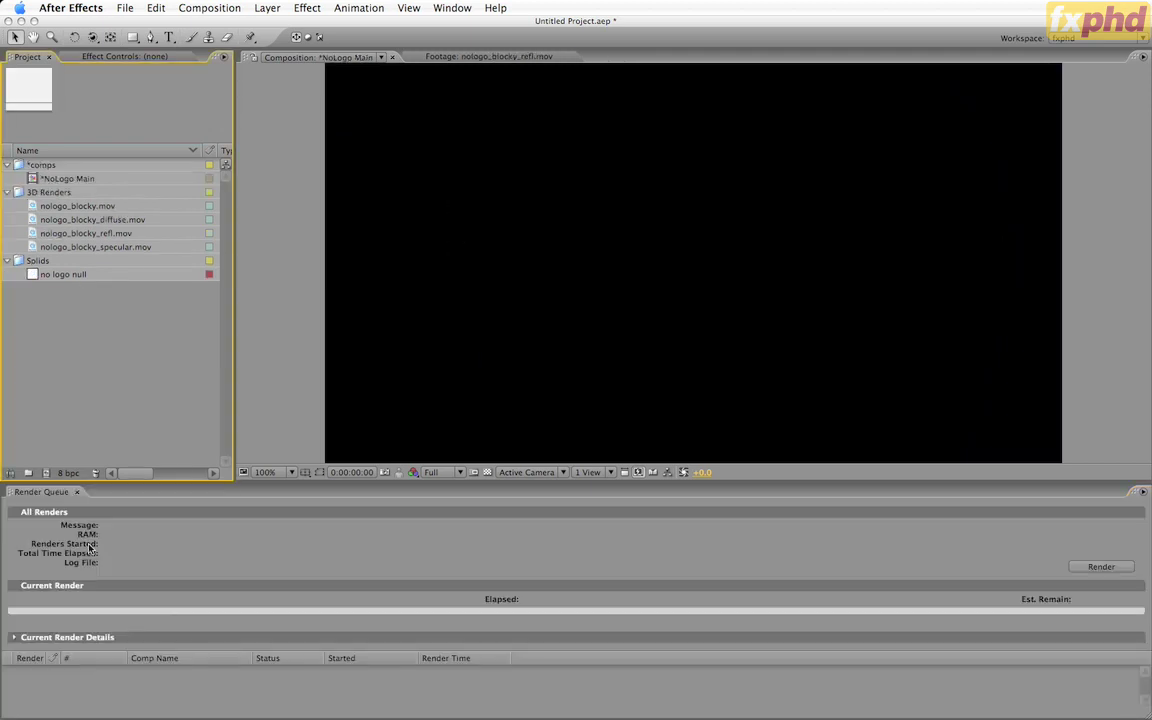
# Step: Create a single composition from the diffuse, refl and specular movies without sequencing layers, and place the diffuse layer at the bottom of the stack
pyautogui.click(96, 220)
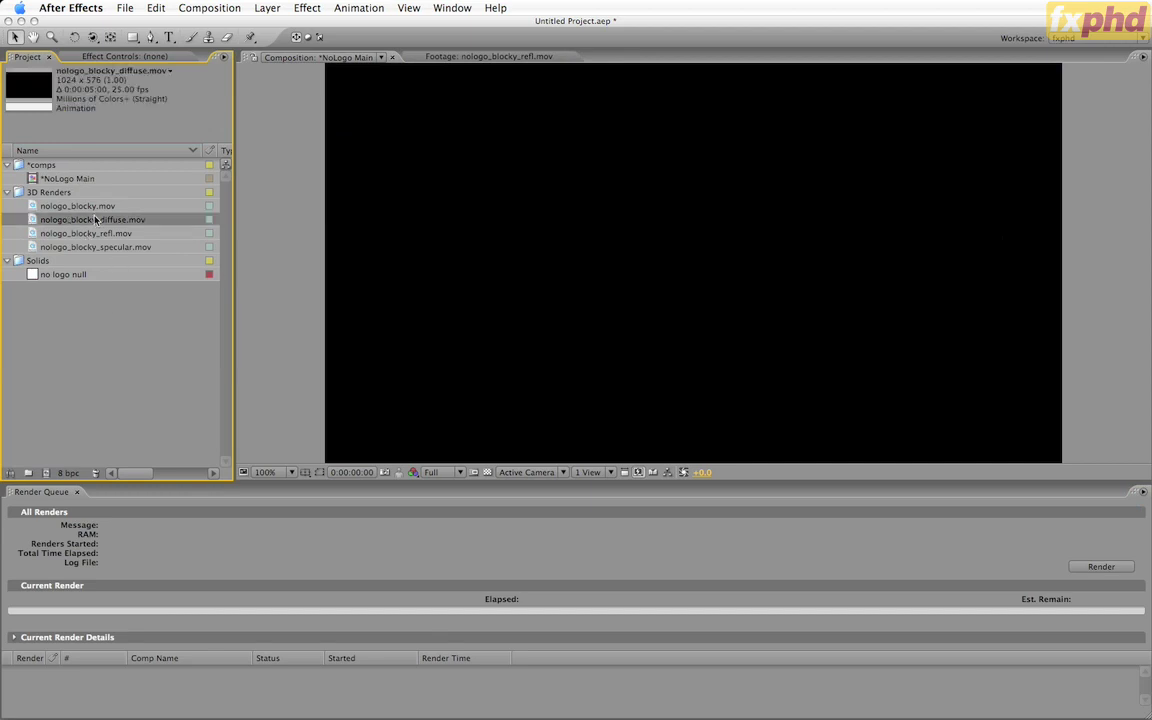
pyautogui.keyDown('shift'); pyautogui.click(96, 248); pyautogui.keyUp('shift')
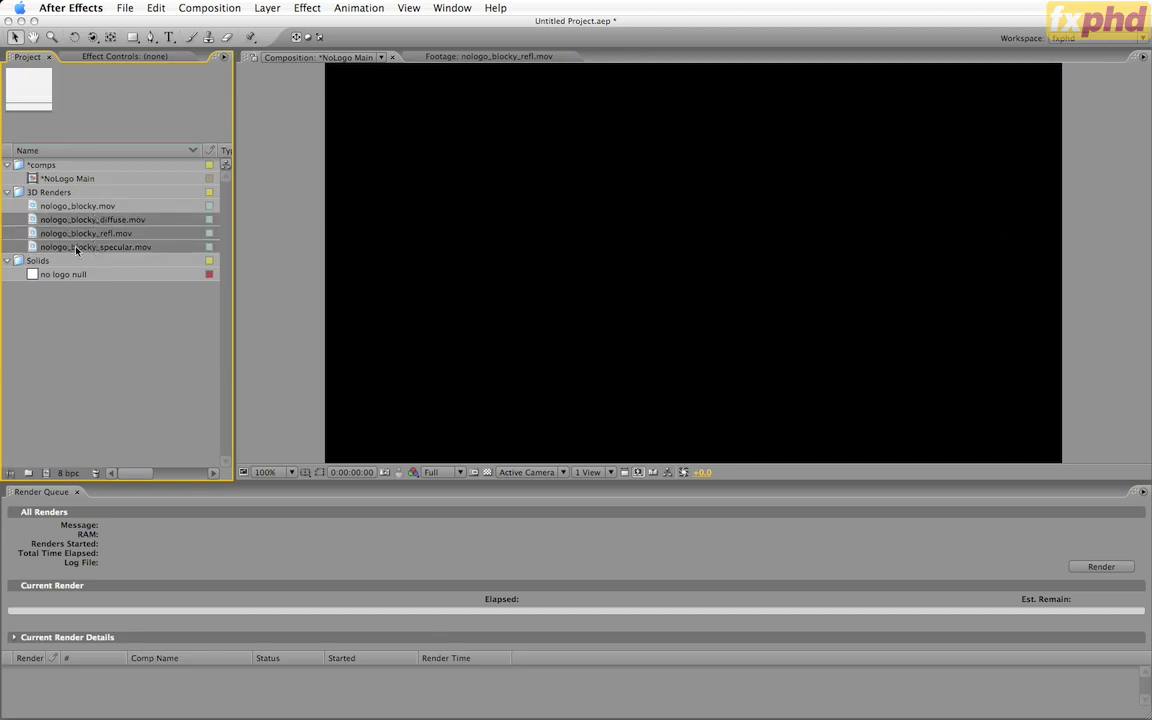
pyautogui.moveTo(76, 250); pyautogui.dragTo(46, 476)
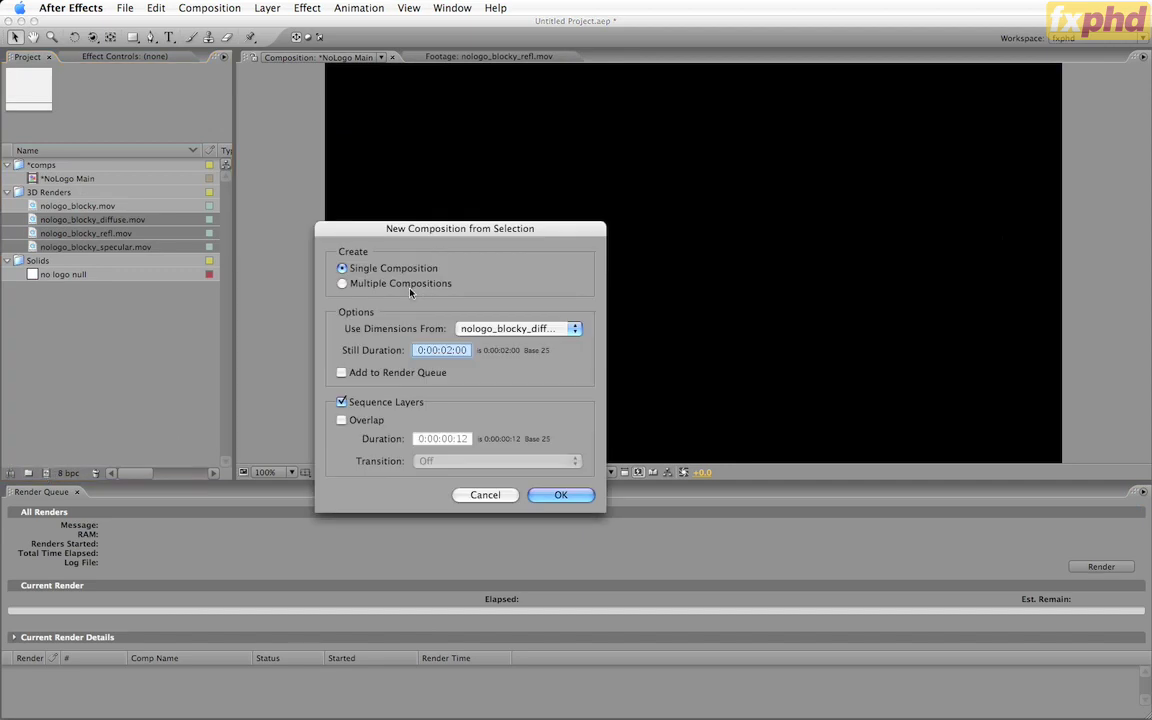
pyautogui.click(350, 403)
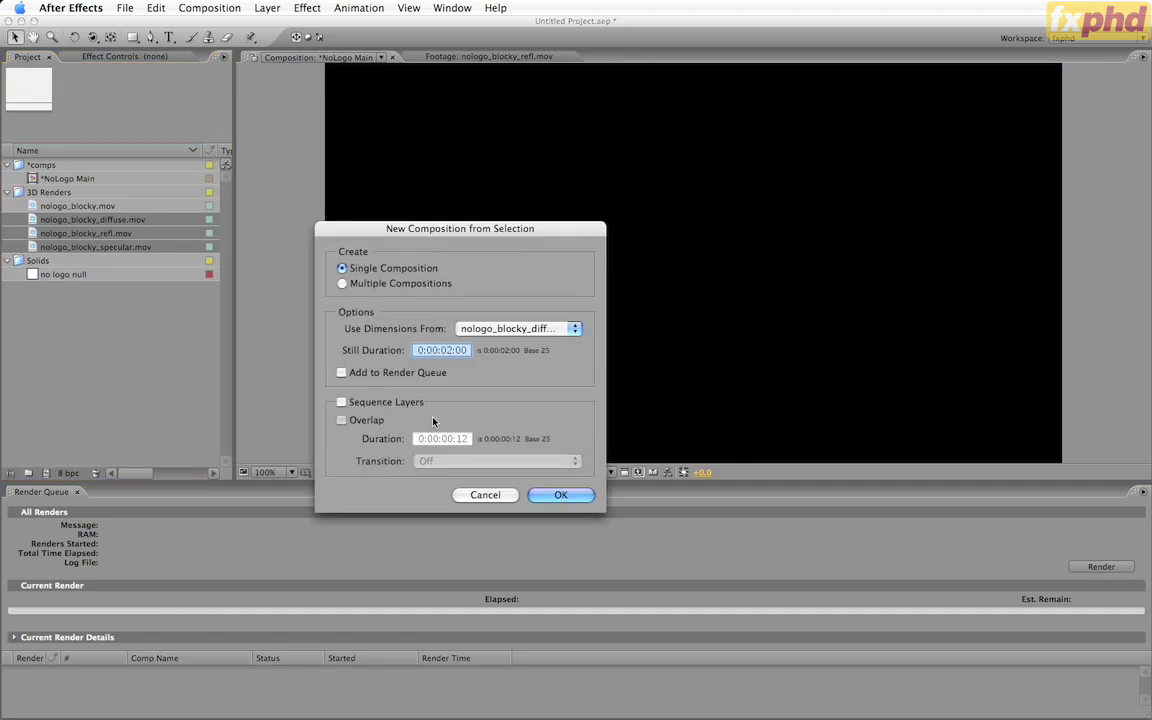
pyautogui.click(561, 495)
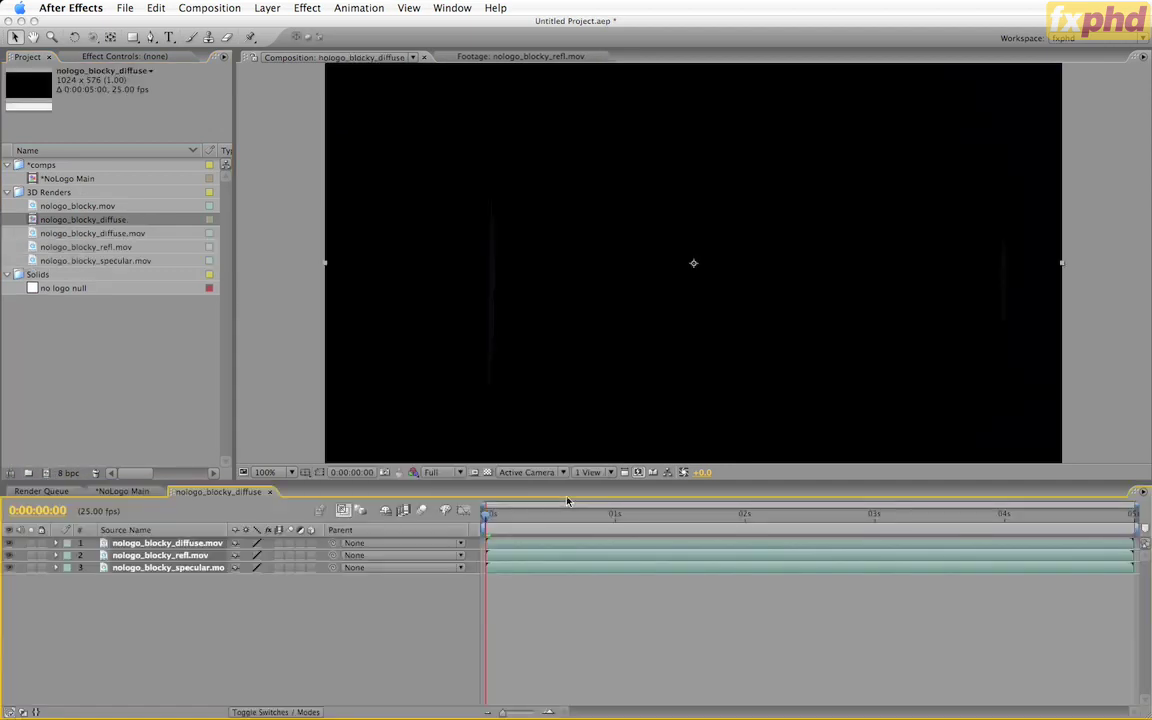
pyautogui.click(206, 612)
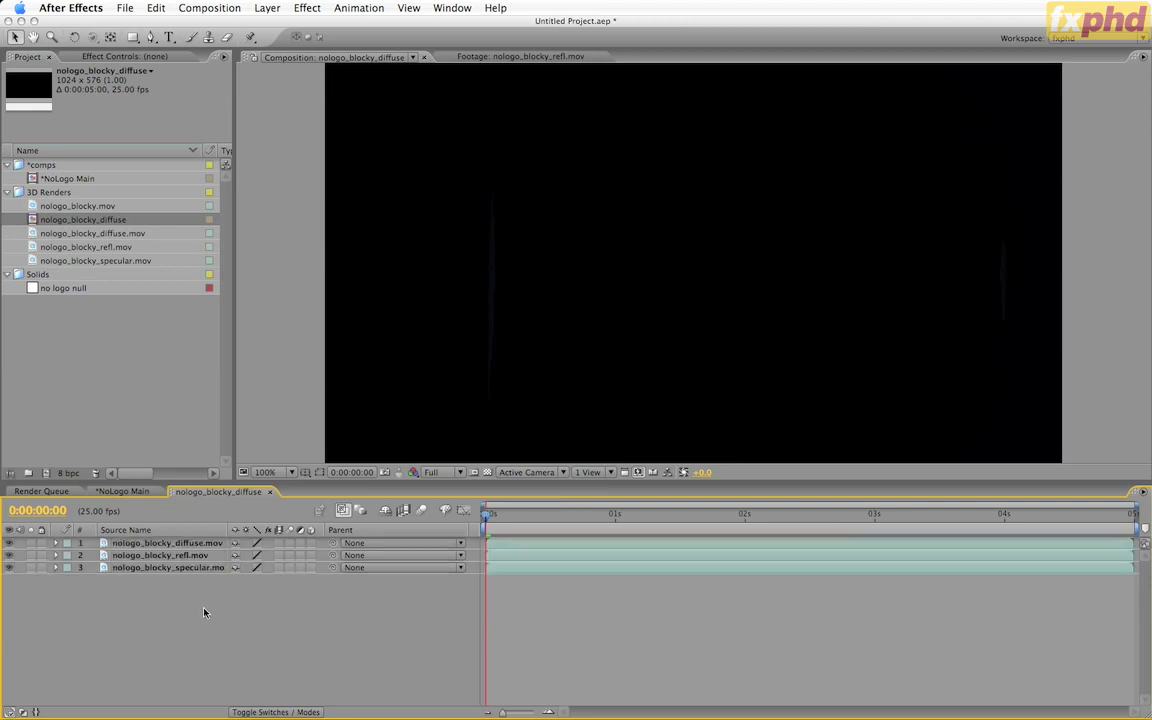
pyautogui.moveTo(188, 542); pyautogui.dragTo(185, 577)
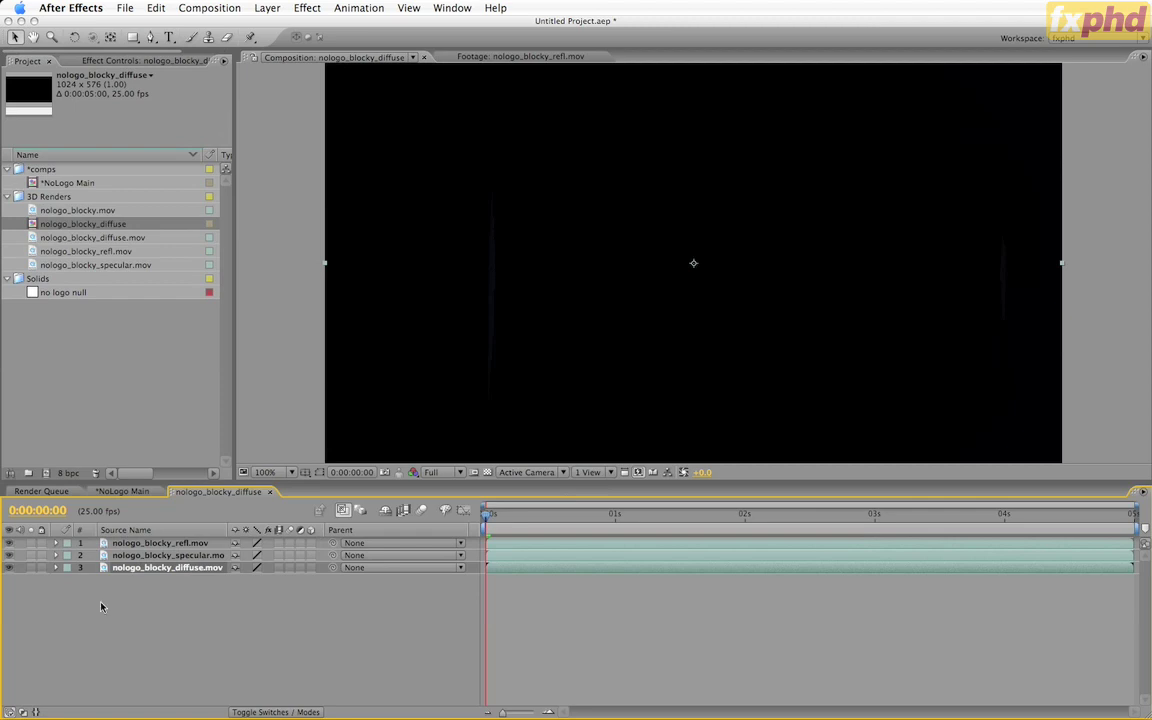
# Step: Move the new passes composition into the *comps folder and rename it nologo blocky logo
pyautogui.click(33, 200)
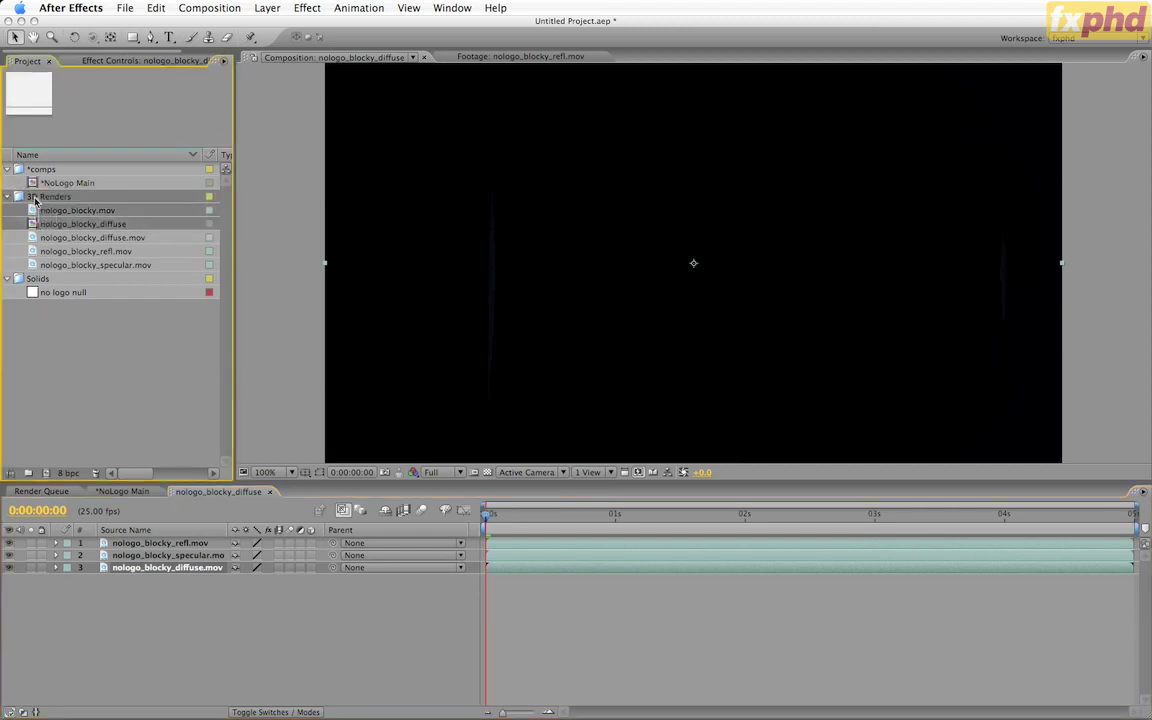
pyautogui.moveTo(48, 226); pyautogui.dragTo(46, 170)
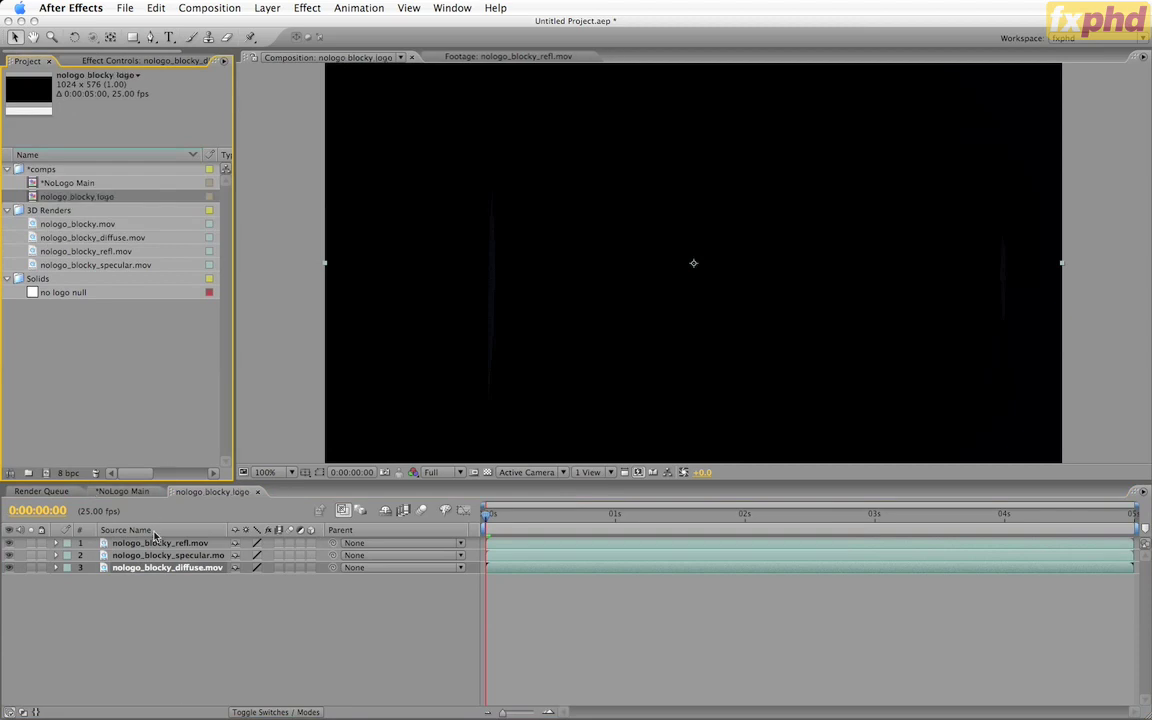
# Step: With the playhead at 0:00:01:21, set the blending mode of the refl and specular layers to Add
pyautogui.moveTo(532, 513); pyautogui.dragTo(725, 514)
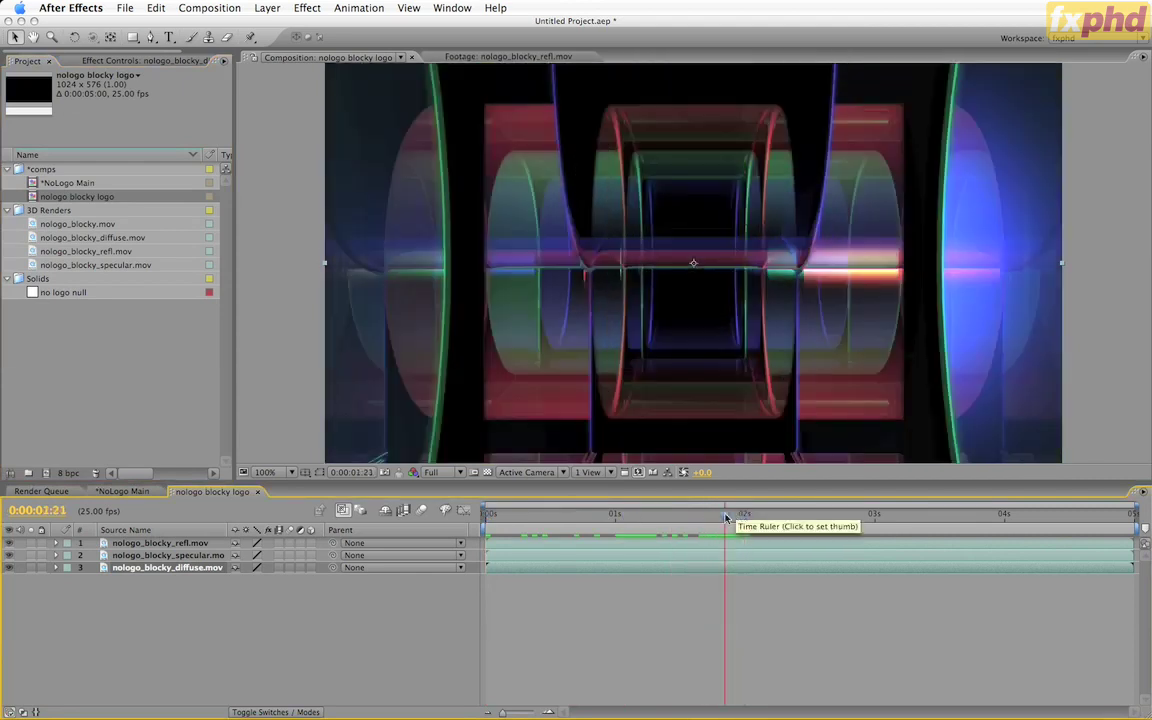
pyautogui.click(200, 610)
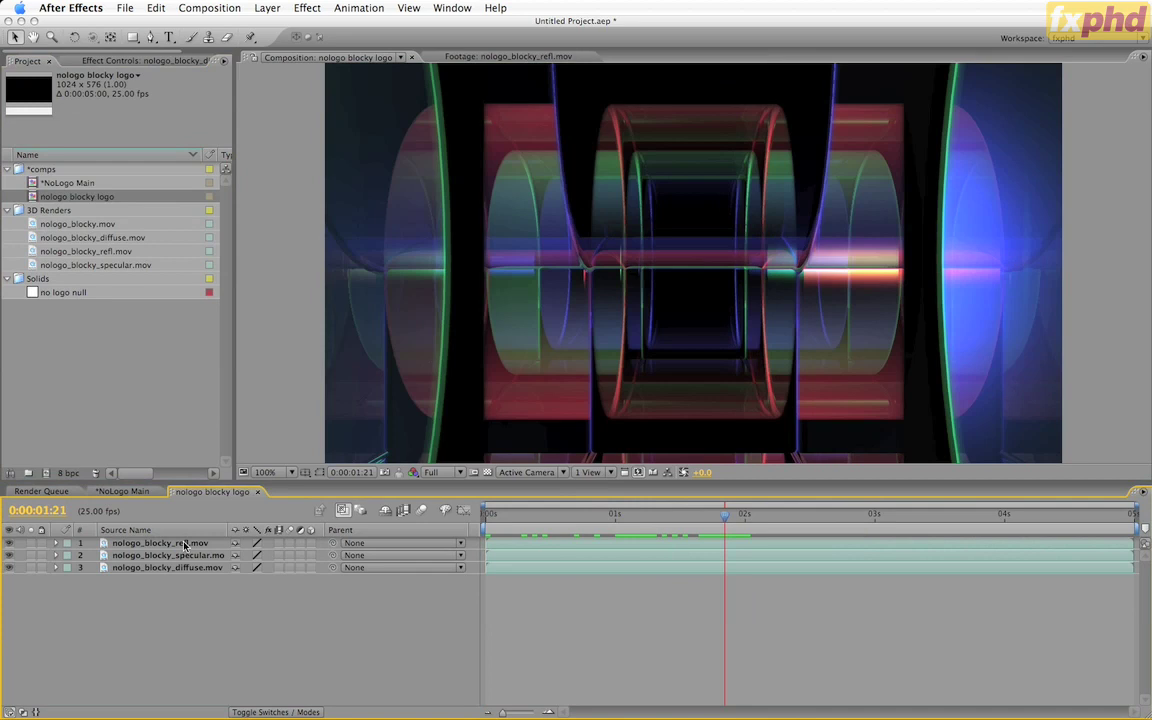
pyautogui.press('F4')
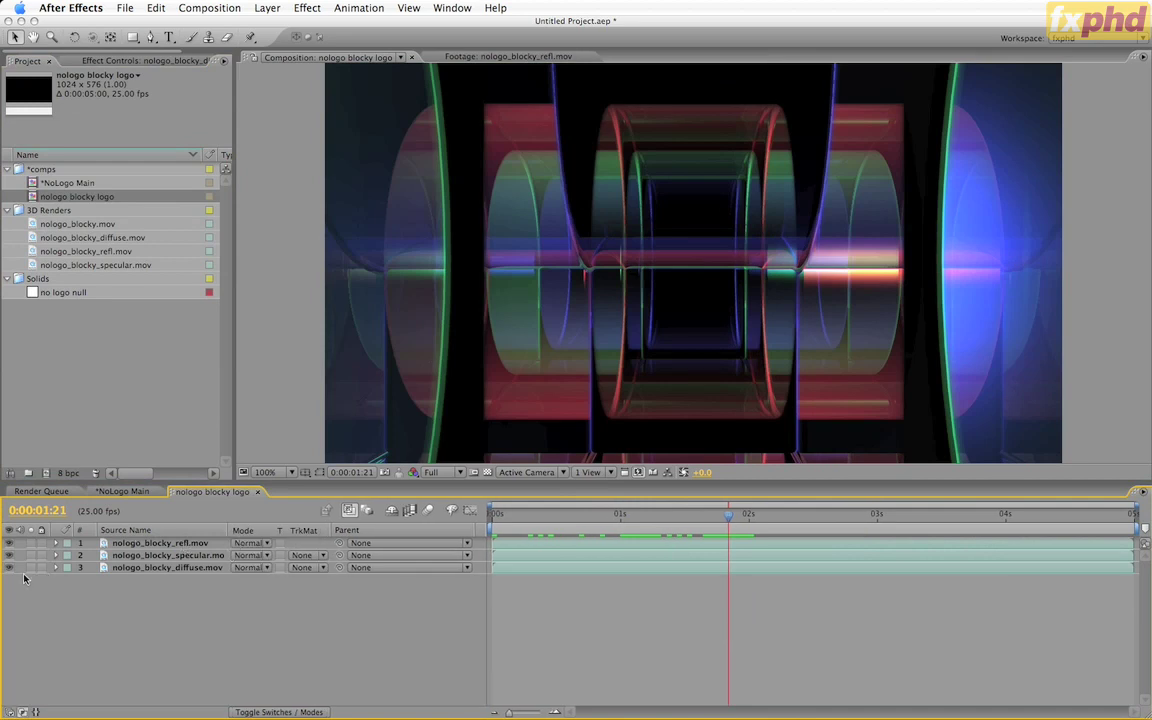
pyautogui.click(173, 567)
pyautogui.keyDown('shift'); pyautogui.click(173, 543); pyautogui.keyUp('shift')
pyautogui.click(252, 543)
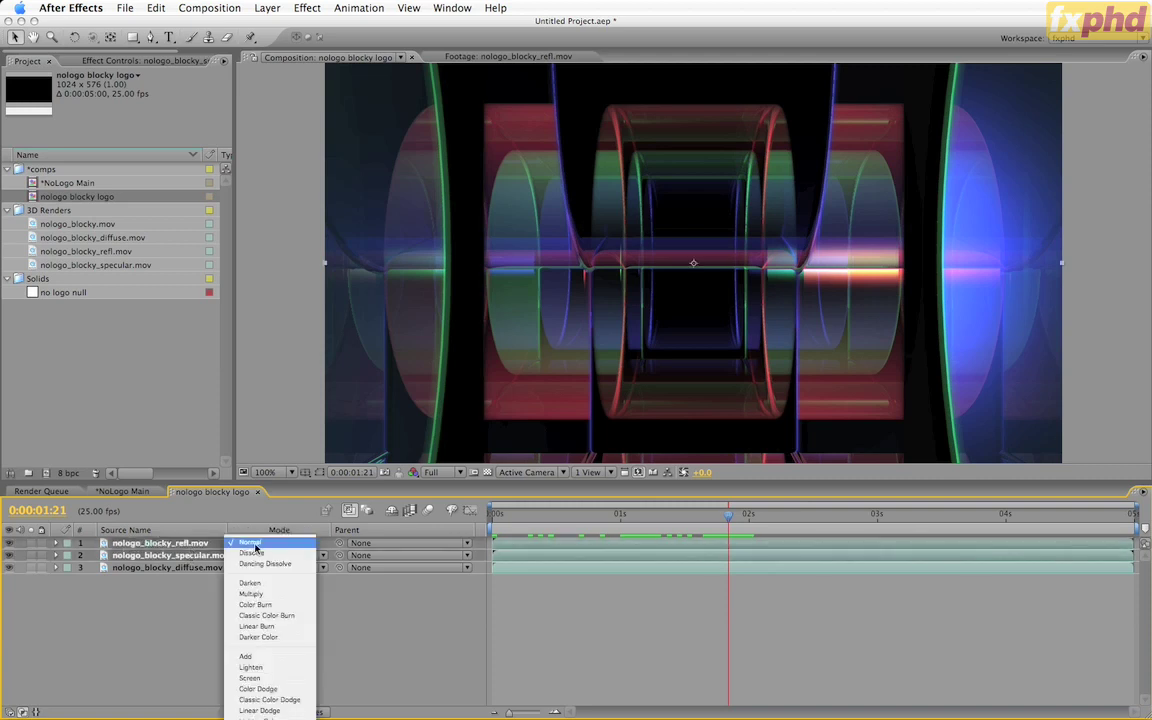
pyautogui.click(270, 657)
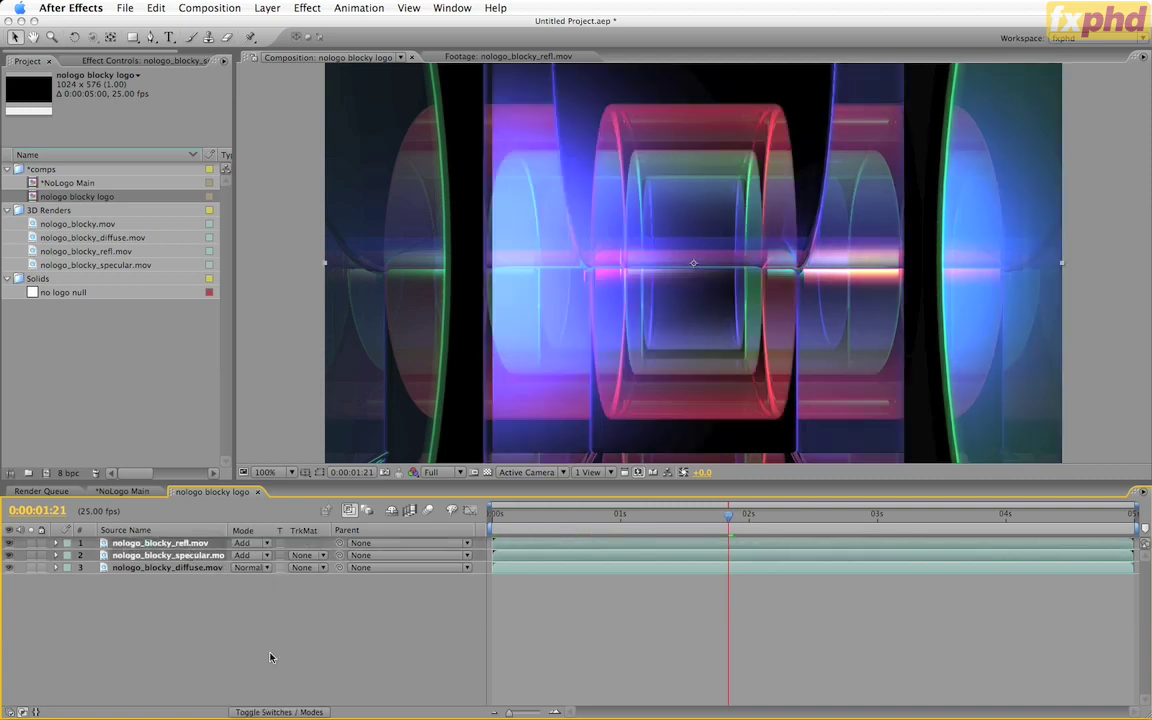
# Step: Keyframe the specular layer's opacity from 0% at 0:00:02:05 to 100% at 0:00:02:15
pyautogui.moveTo(728, 522); pyautogui.dragTo(668, 524)
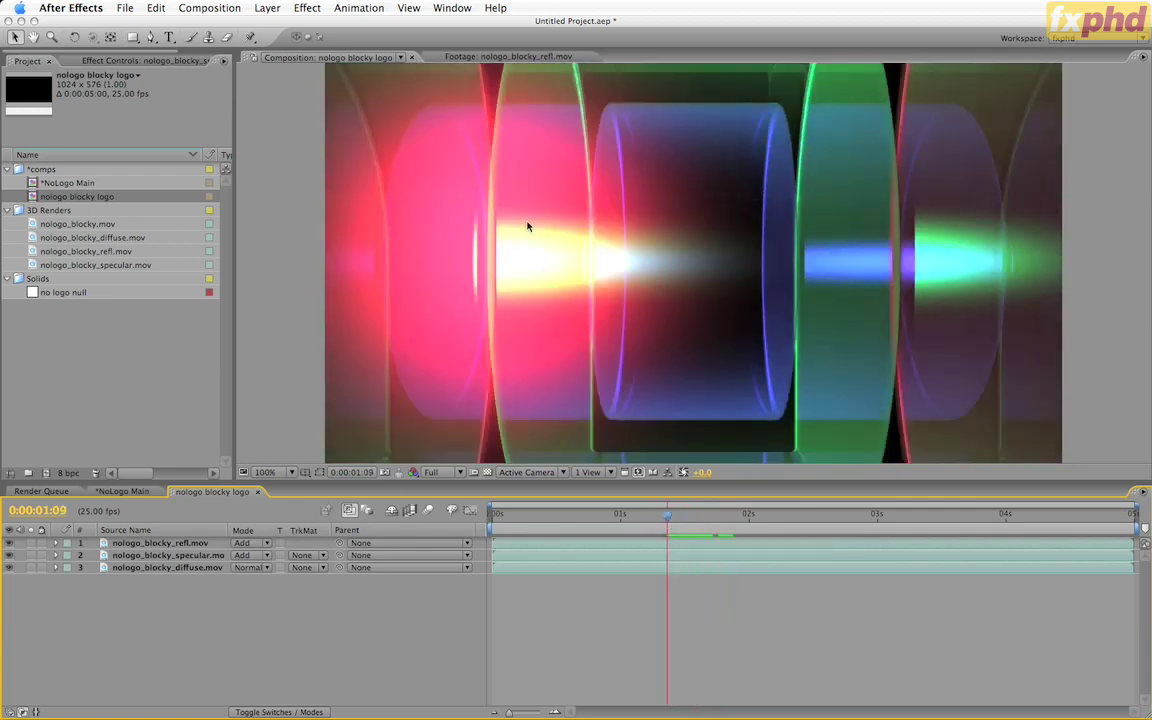
pyautogui.moveTo(661, 531); pyautogui.dragTo(229, 566)
pyautogui.click(221, 557)
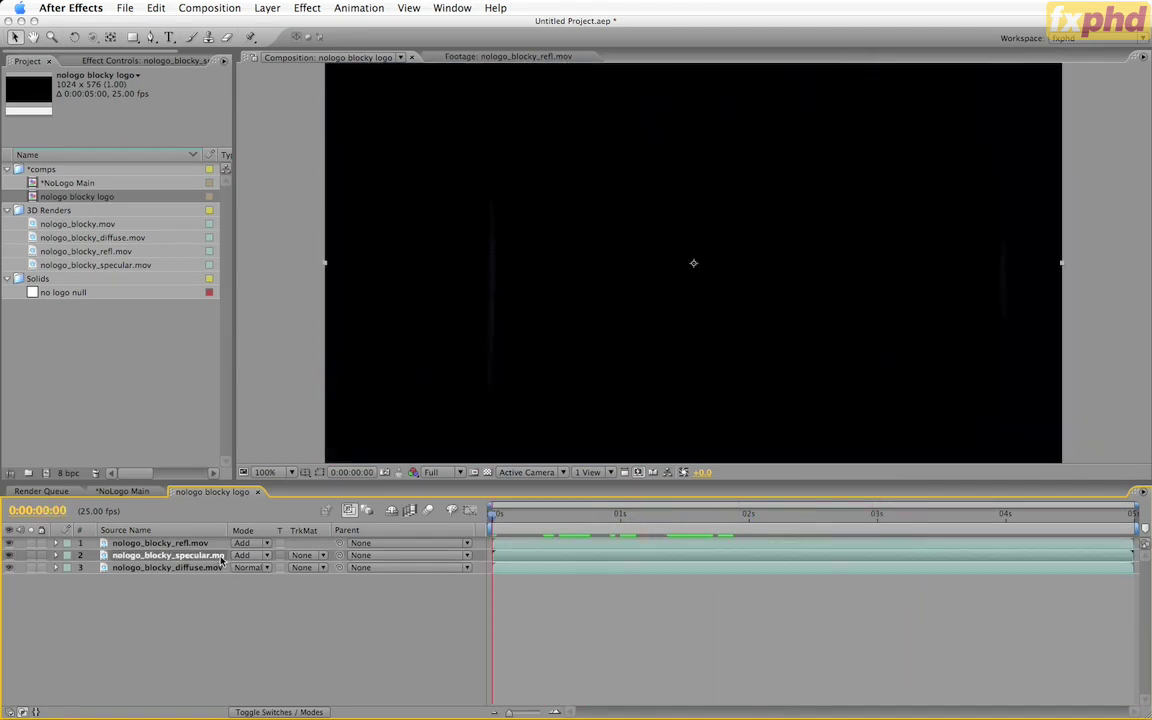
pyautogui.press('t')
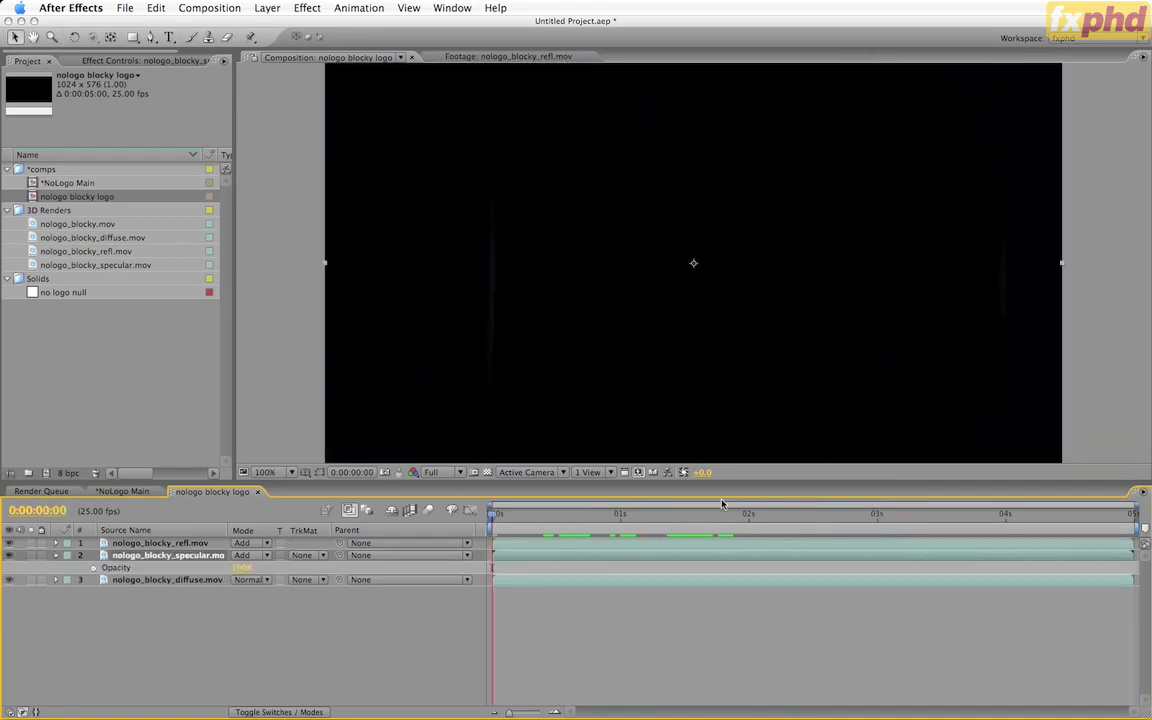
pyautogui.moveTo(661, 517); pyautogui.dragTo(774, 517)
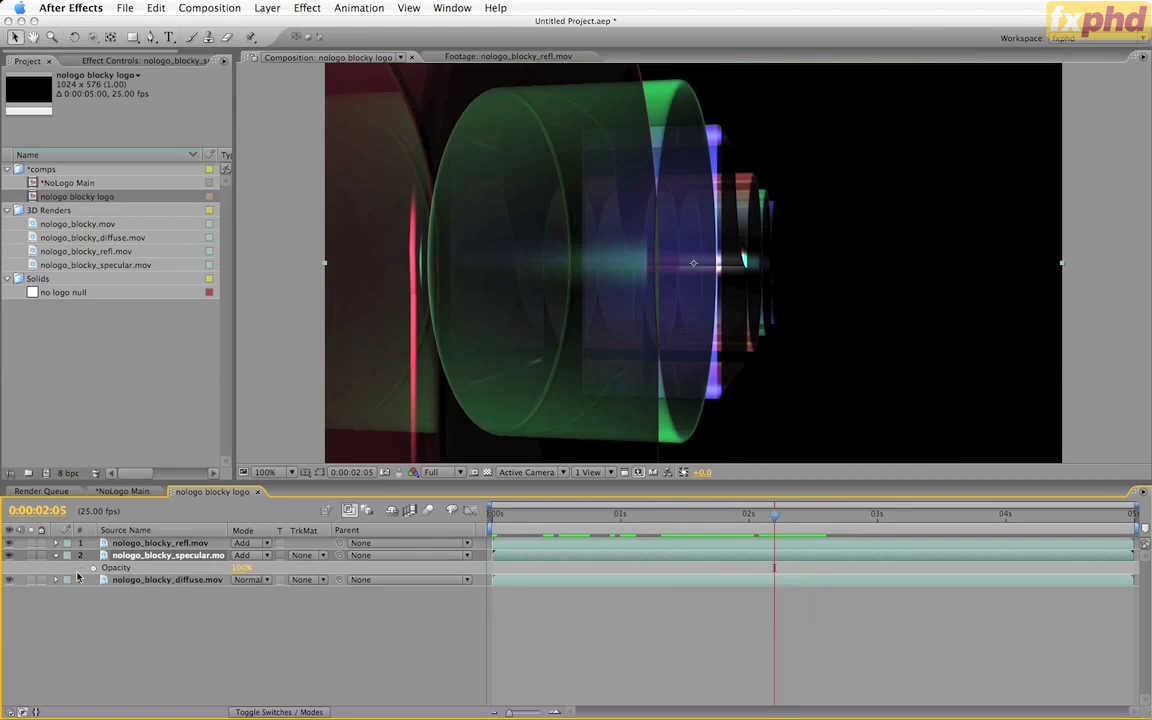
pyautogui.moveTo(242, 568); pyautogui.dragTo(150, 568)
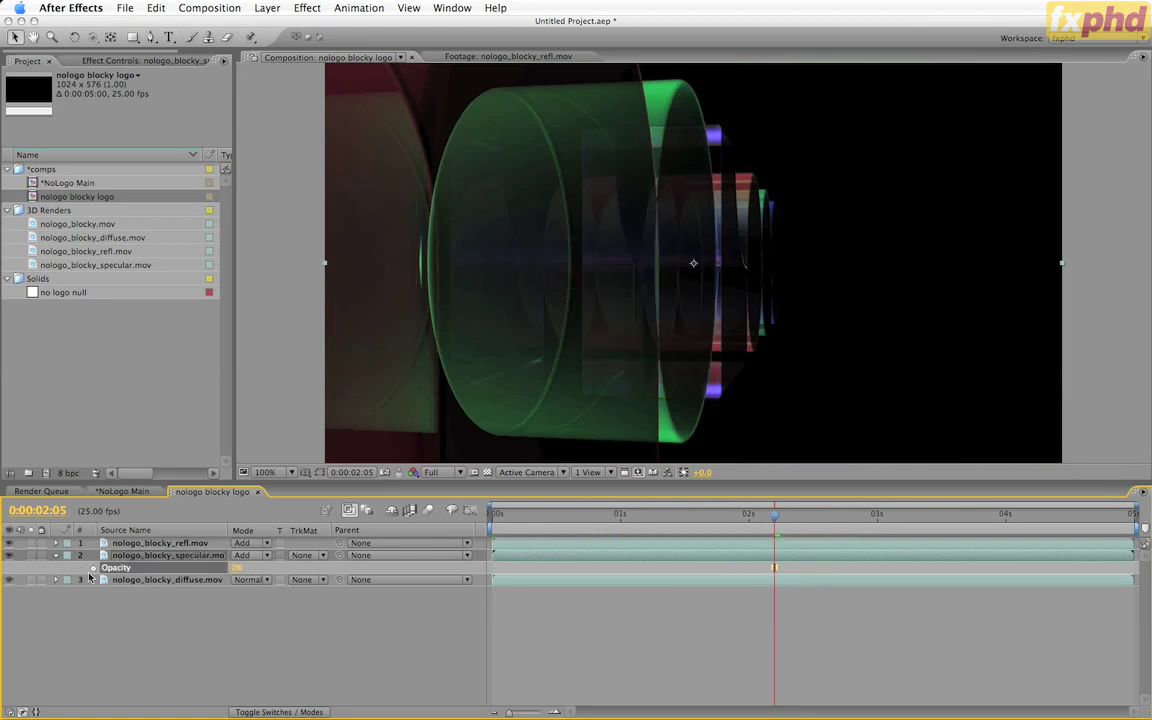
pyautogui.click(93, 568)
pyautogui.hotkey('shift', 'pagedown')
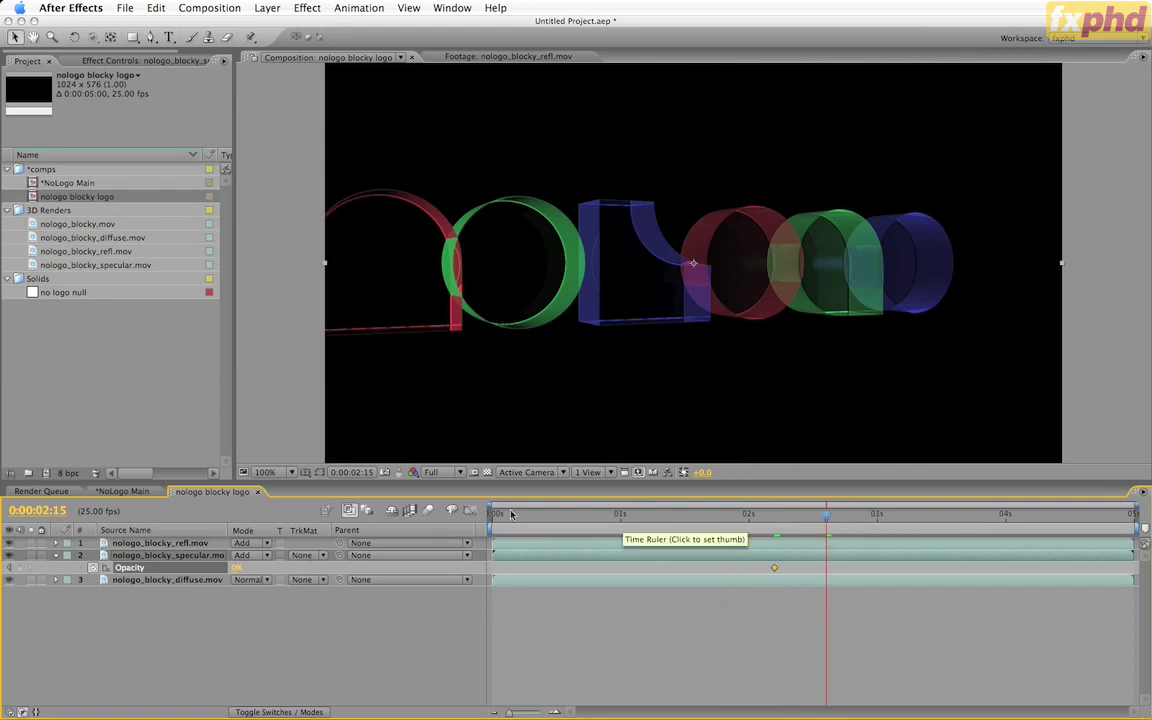
pyautogui.moveTo(238, 567); pyautogui.dragTo(398, 568)
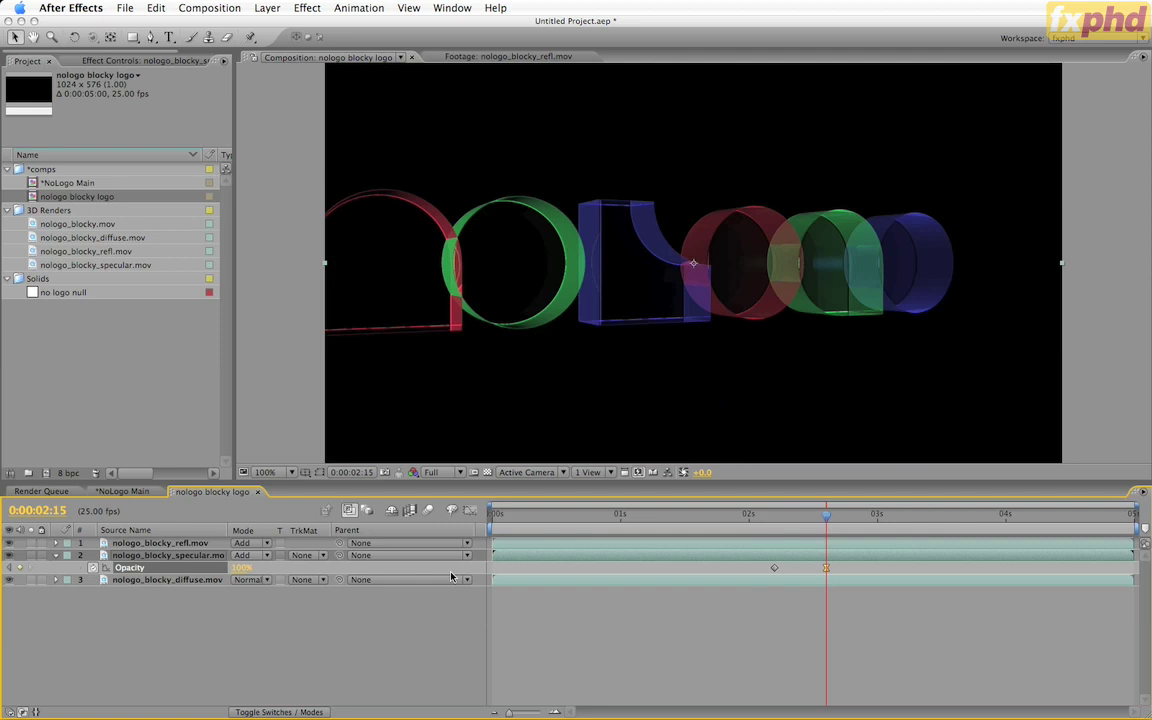
# Step: Scrub the composition from 0:00:00:00 to 0:00:01:18 and beyond to check the letters with the specular highlights faded out
pyautogui.moveTo(826, 517); pyautogui.dragTo(566, 527)
pyautogui.click(717, 542)
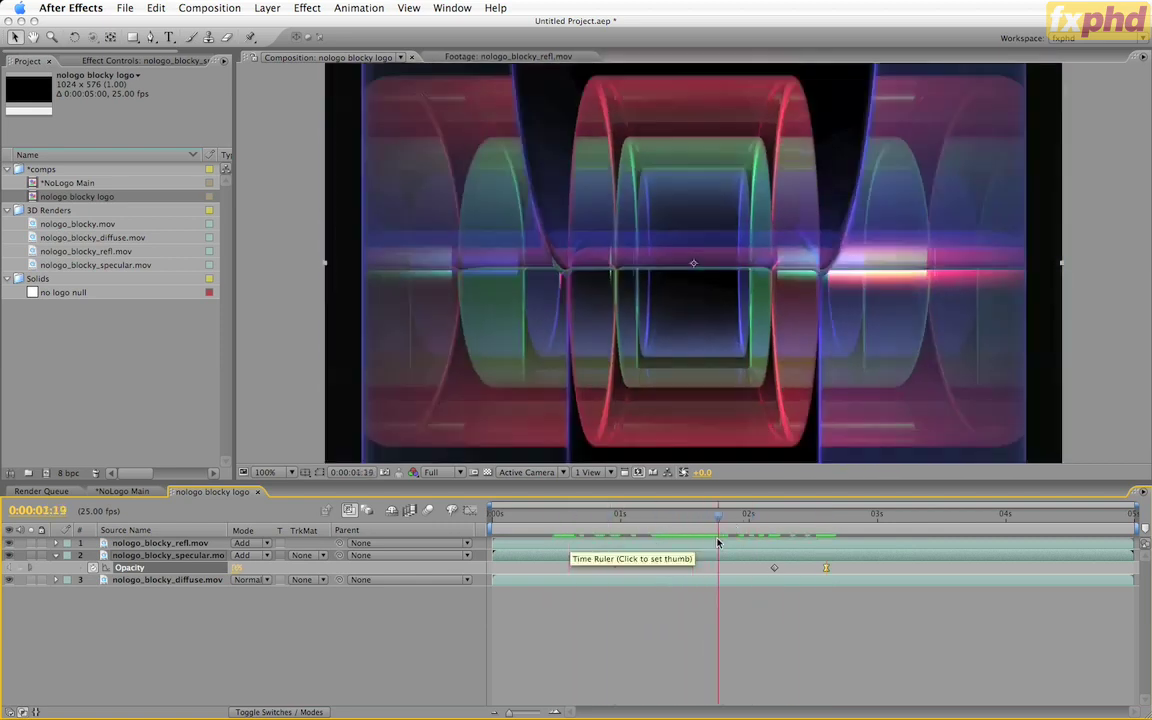
pyautogui.moveTo(717, 542); pyautogui.dragTo(491, 497)
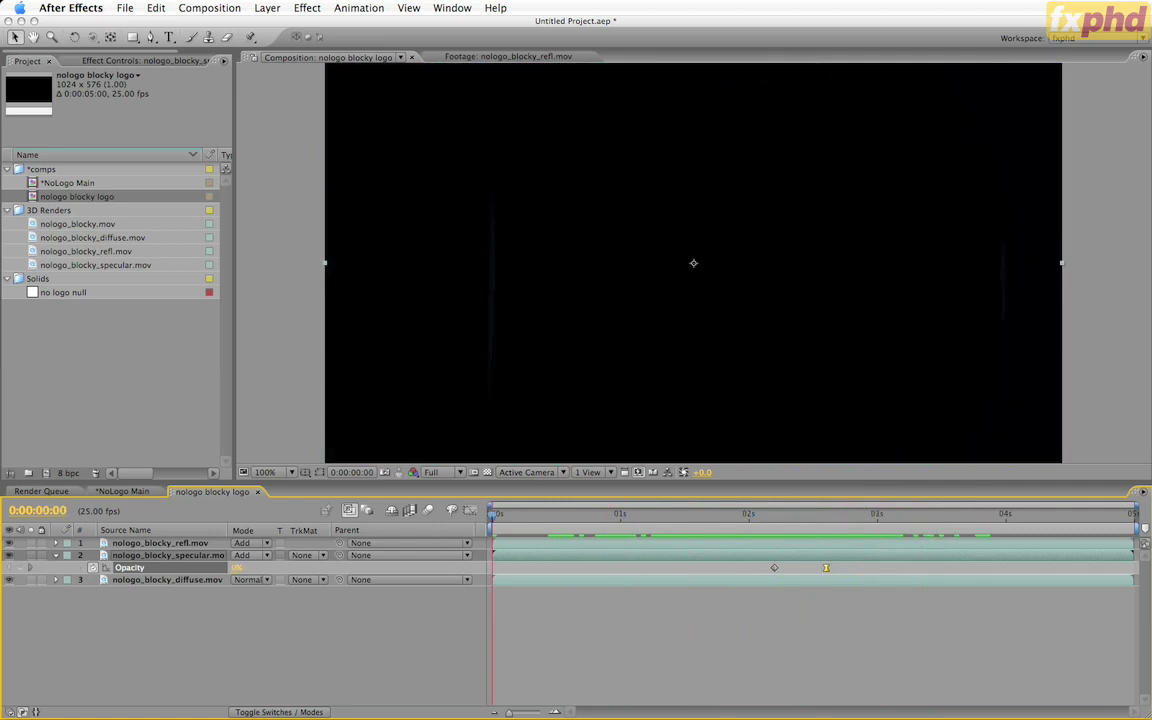
pyautogui.press('super+Tab')
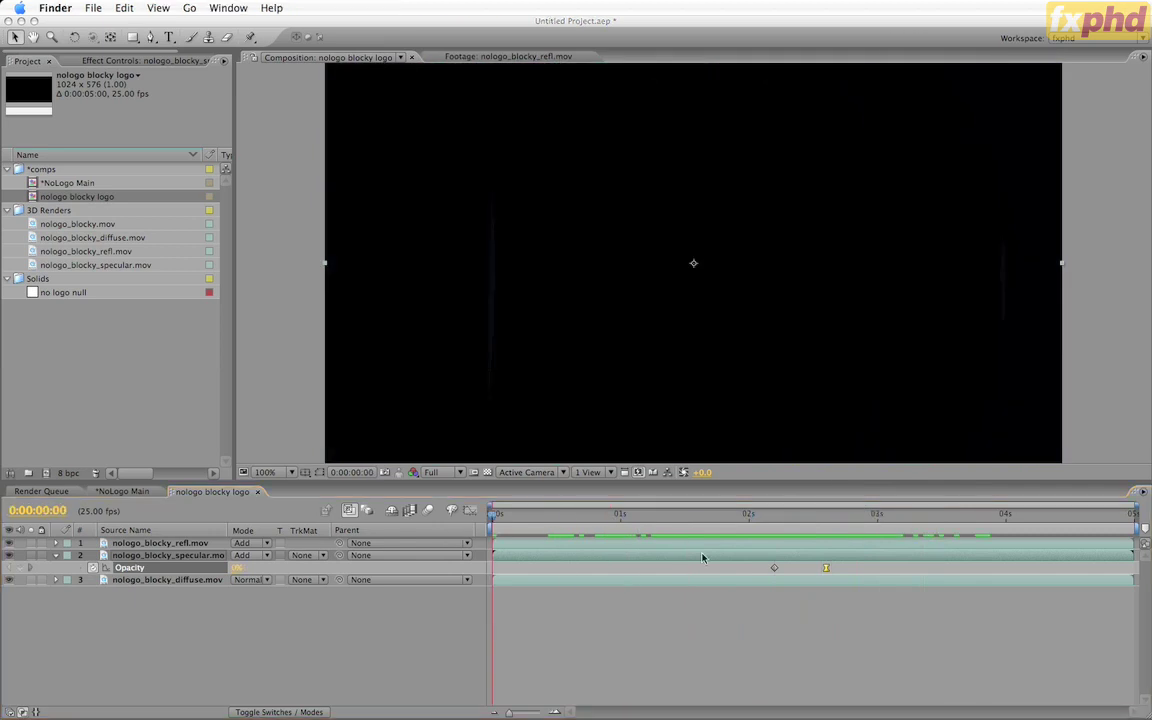
pyautogui.click(513, 533)
pyautogui.moveTo(540, 514); pyautogui.dragTo(713, 514)
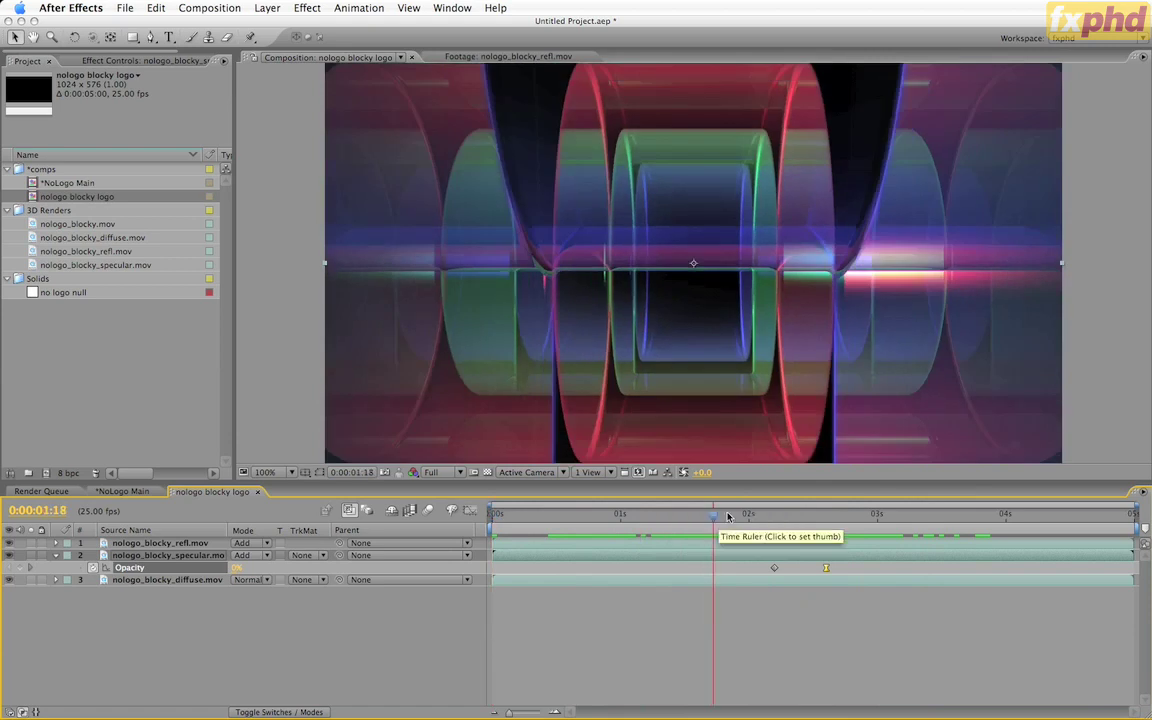
# Step: Duplicate the refl layer twice to intensify the reflections
pyautogui.click(172, 544)
pyautogui.hotkey('ctrl', 'd')
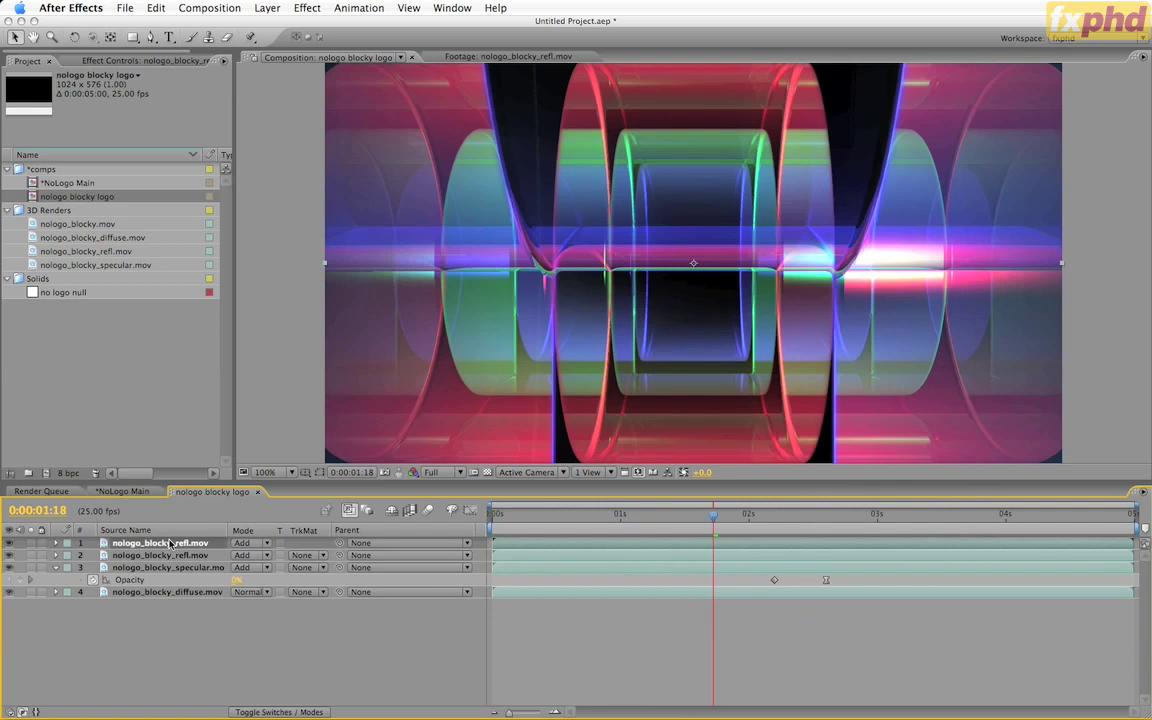
pyautogui.press('super+d')
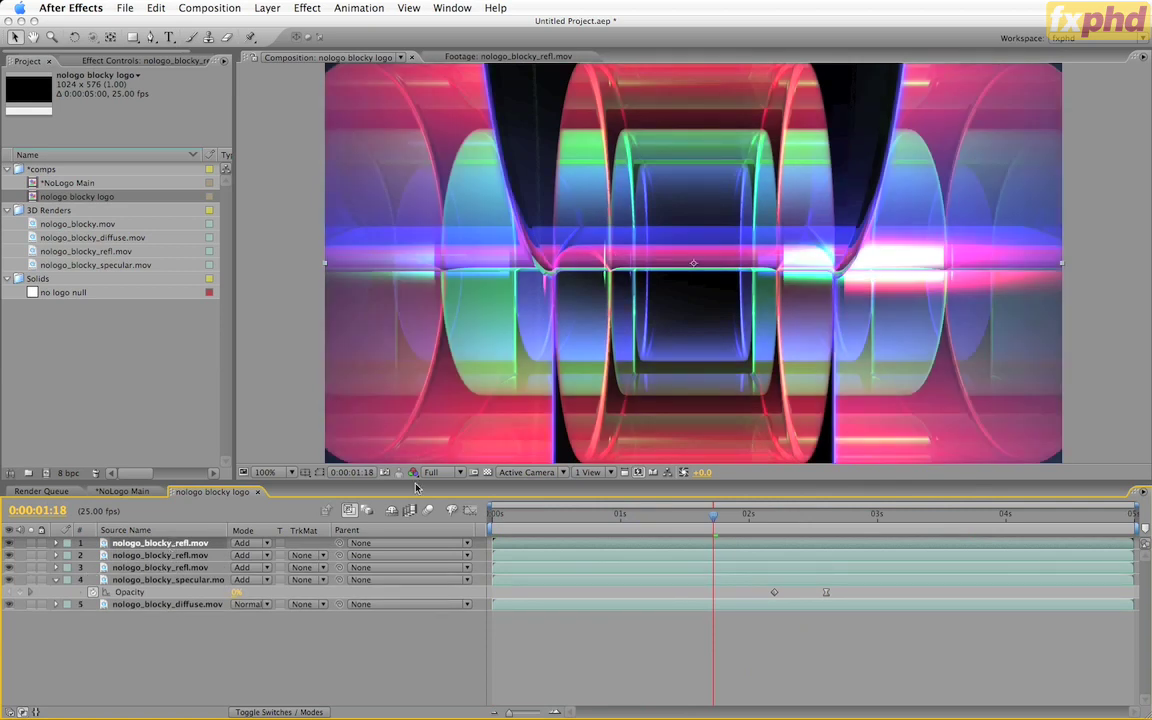
# Step: Apply a Box Blur to the topmost refl layer with a blur radius of 5.0 and 2 iterations
pyautogui.click(306, 7)
pyautogui.click(321, 37)
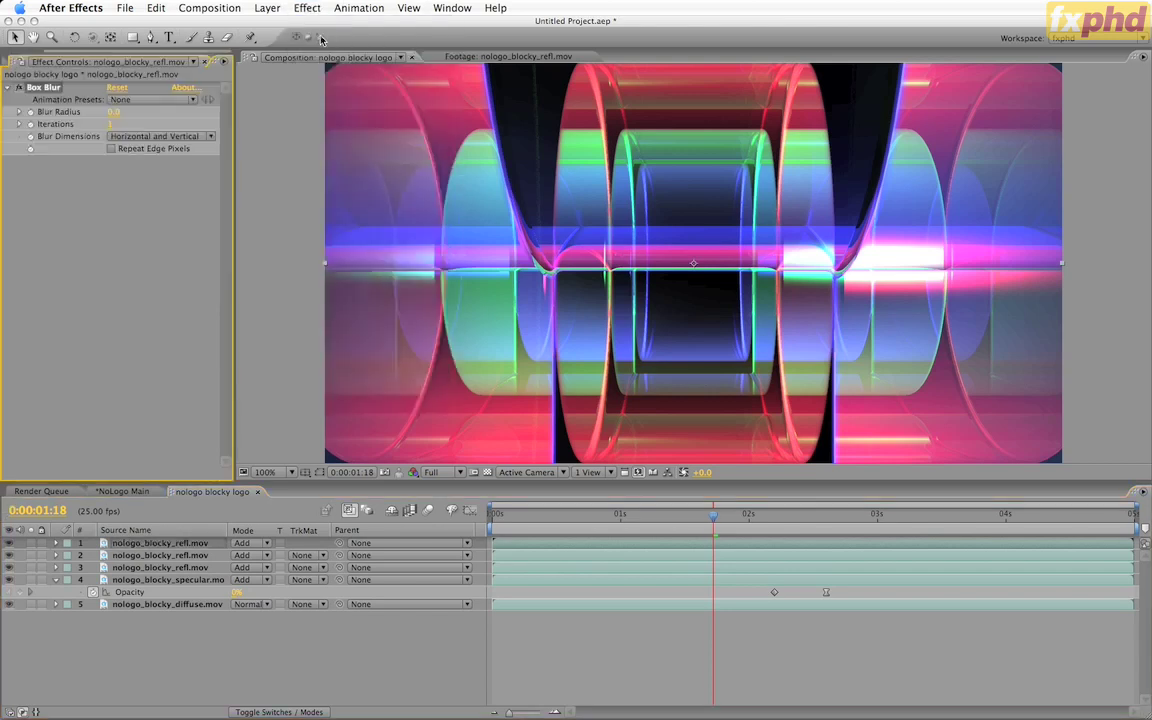
pyautogui.click(115, 112)
pyautogui.press('Tab')
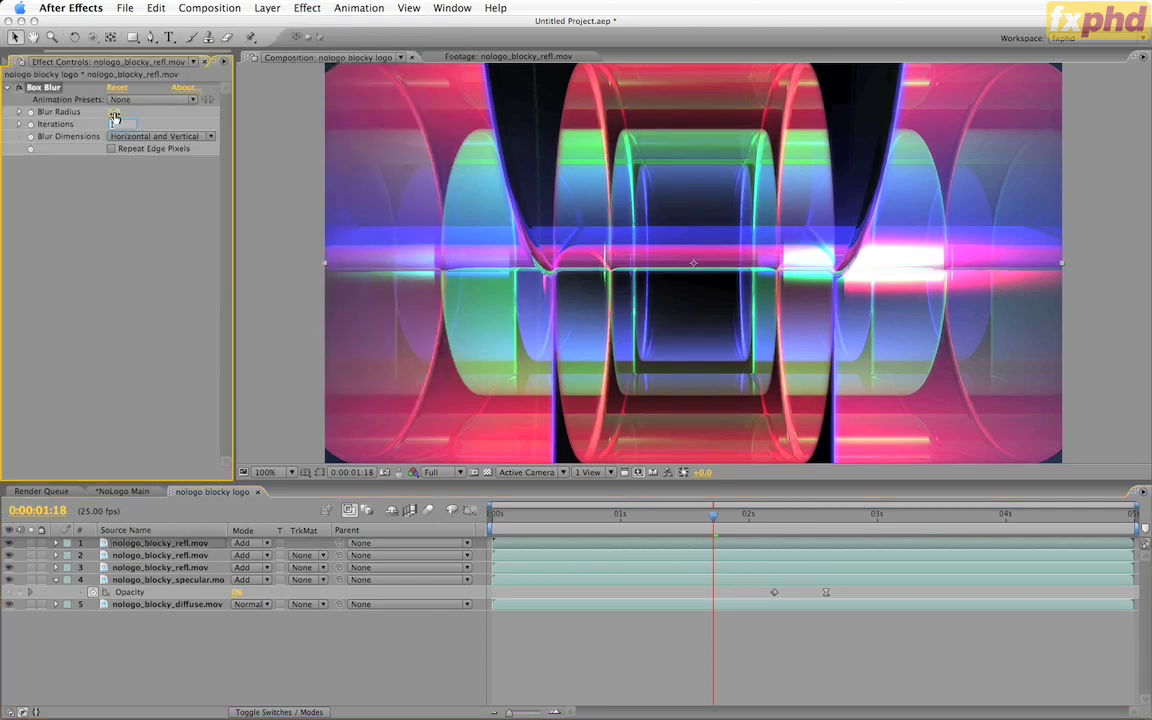
pyautogui.press('Return')
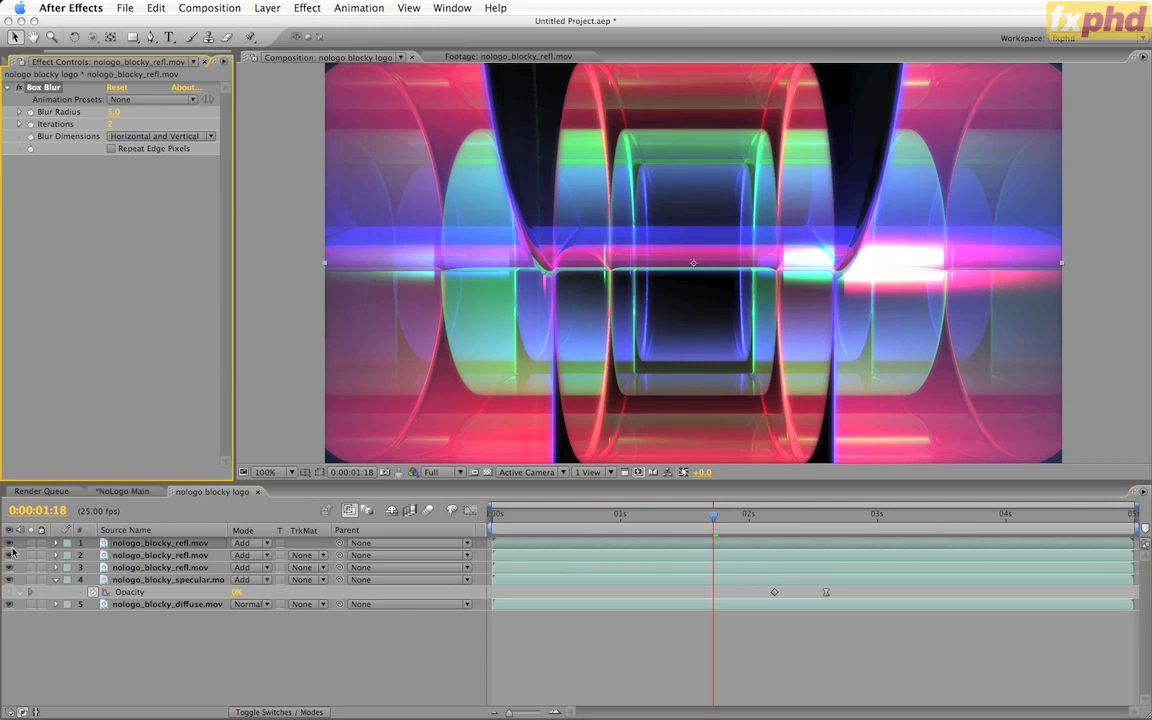
# Step: Toggle the blurred refl layer's visibility to compare the glow, leave it visible, and scrub to 0:00:01:20
pyautogui.click(9, 543)
pyautogui.click(9, 543)
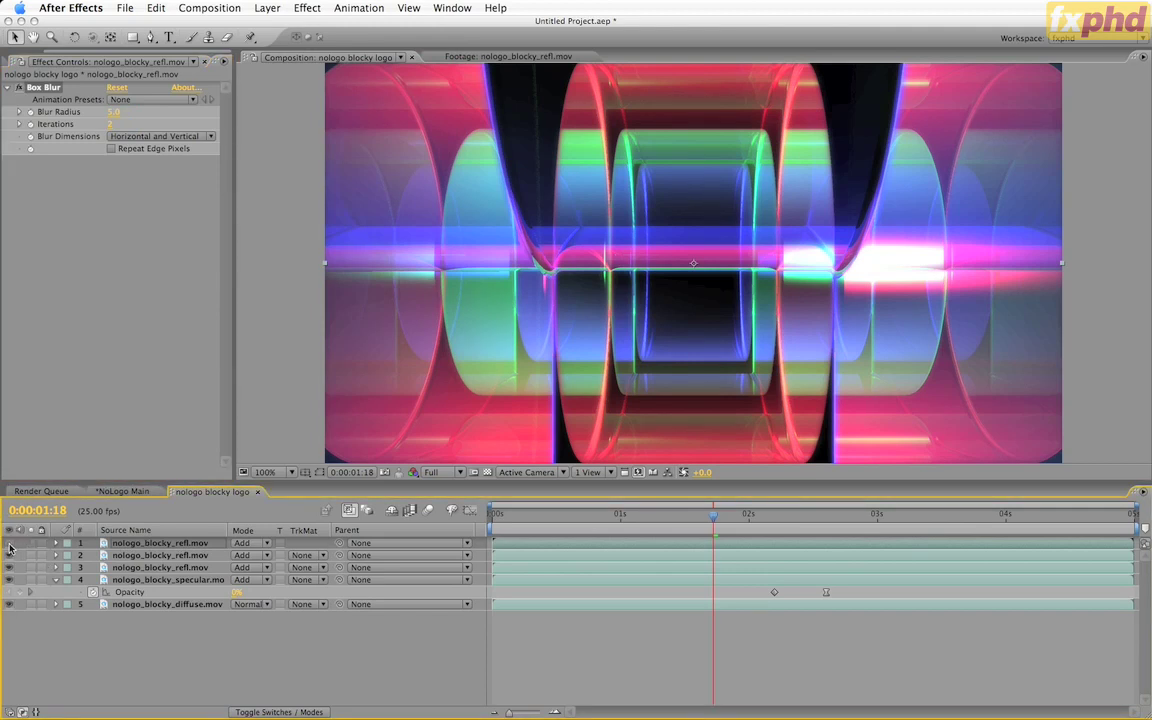
pyautogui.click(9, 543)
pyautogui.click(9, 543)
pyautogui.click(9, 543)
pyautogui.click(9, 543)
pyautogui.moveTo(528, 522); pyautogui.dragTo(723, 518)
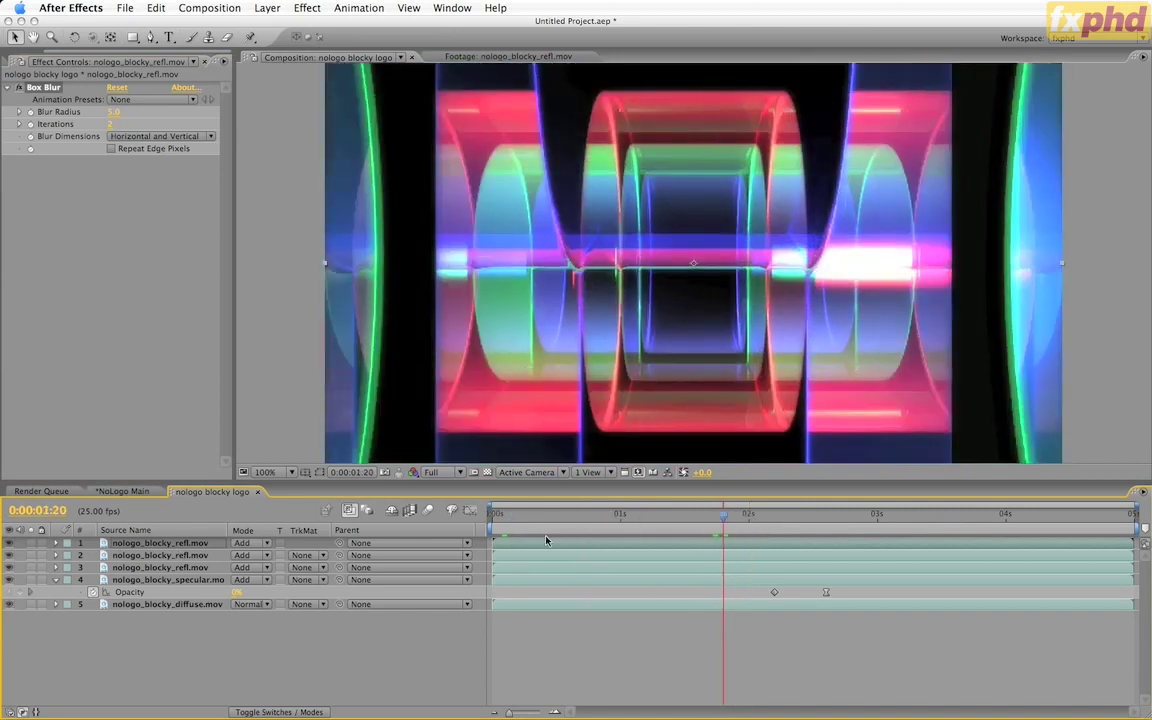
# Step: Inspect the composition's alpha channel, enlarging the viewer area, and return to the colour view
pyautogui.click(413, 473)
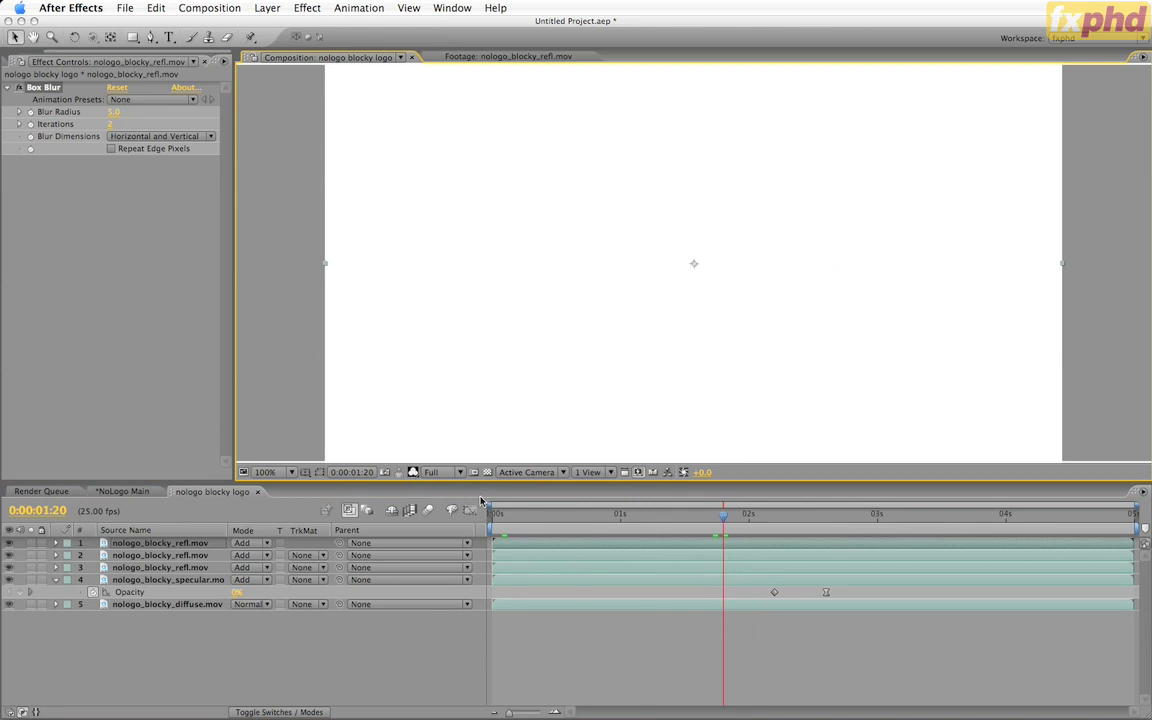
pyautogui.moveTo(500, 486); pyautogui.dragTo(501, 523)
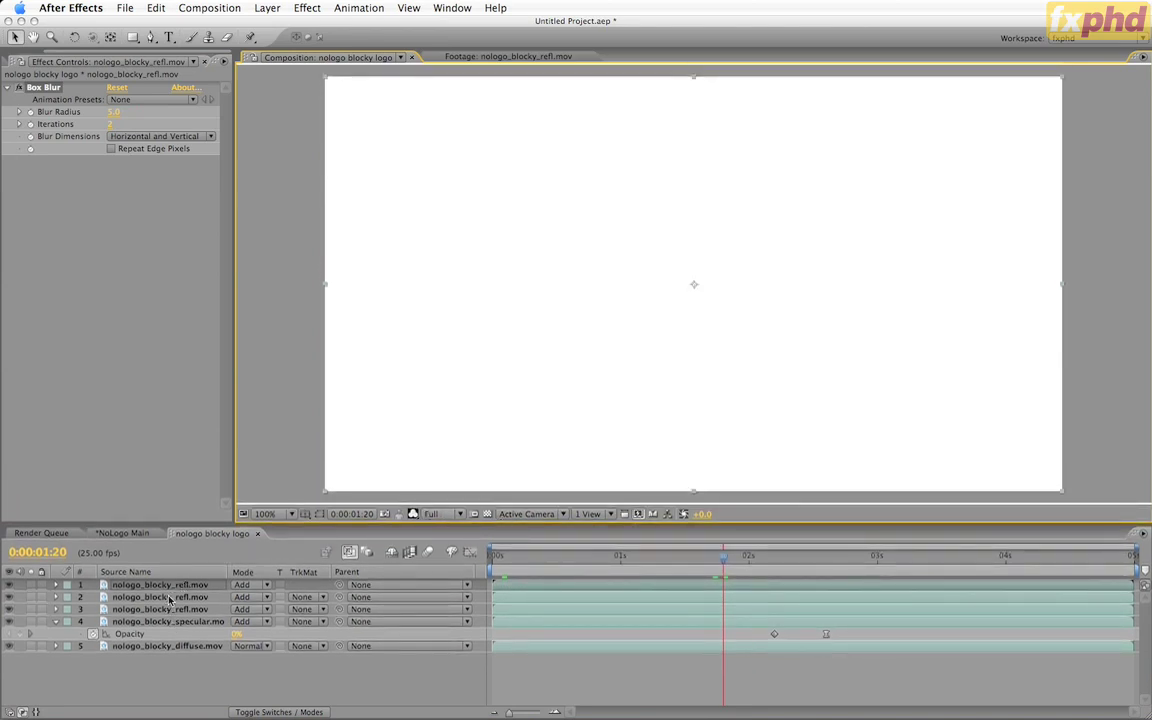
pyautogui.click(412, 514)
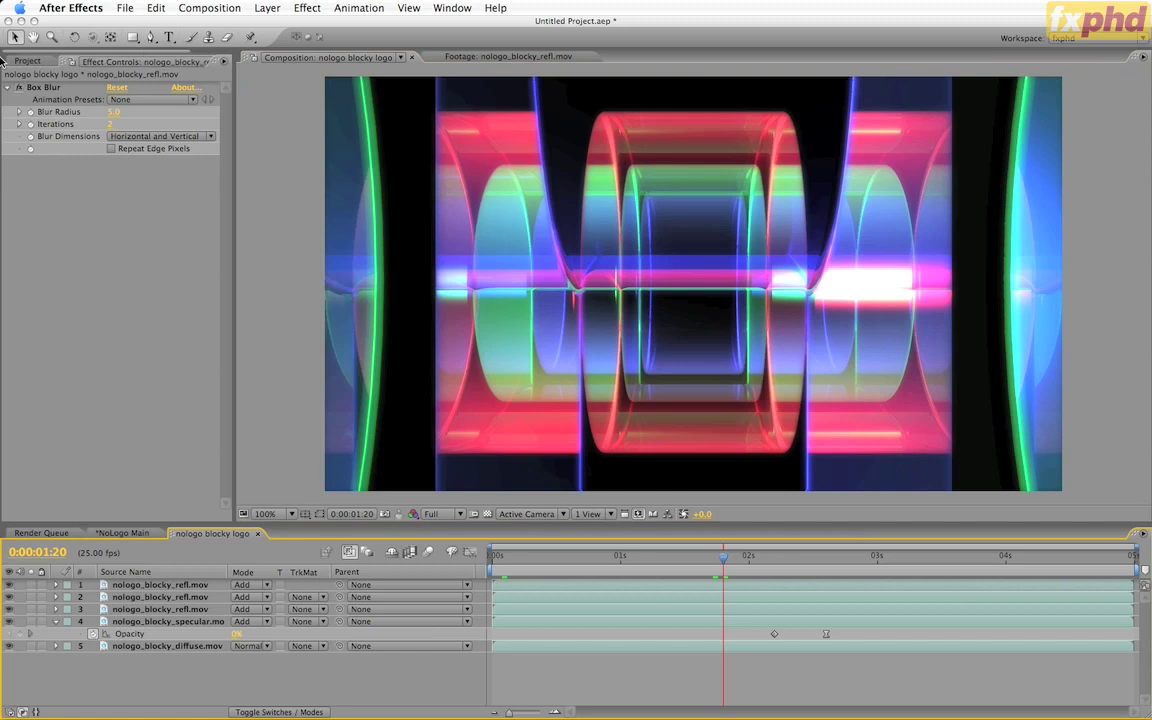
# Step: Preview the nologo_blocky.mov footage to 0:00:01:23 and inspect its alpha channel before returning to the colour view
pyautogui.click(20, 61)
pyautogui.click(85, 224)
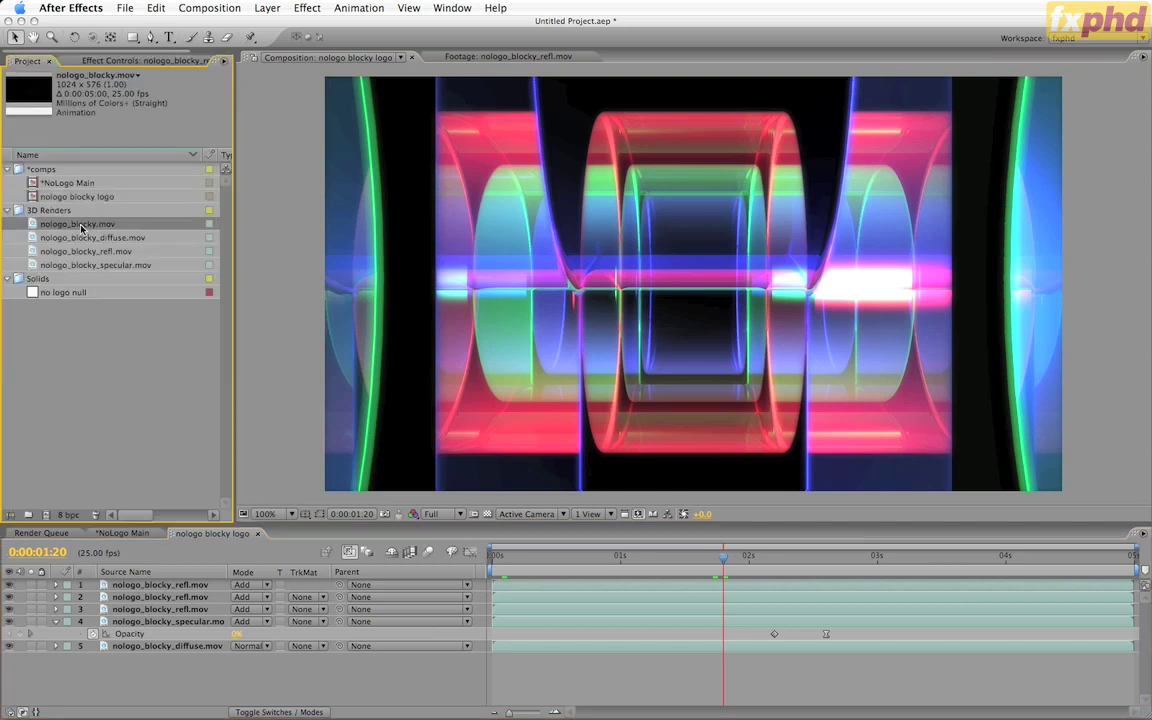
pyautogui.doubleClick(69, 226)
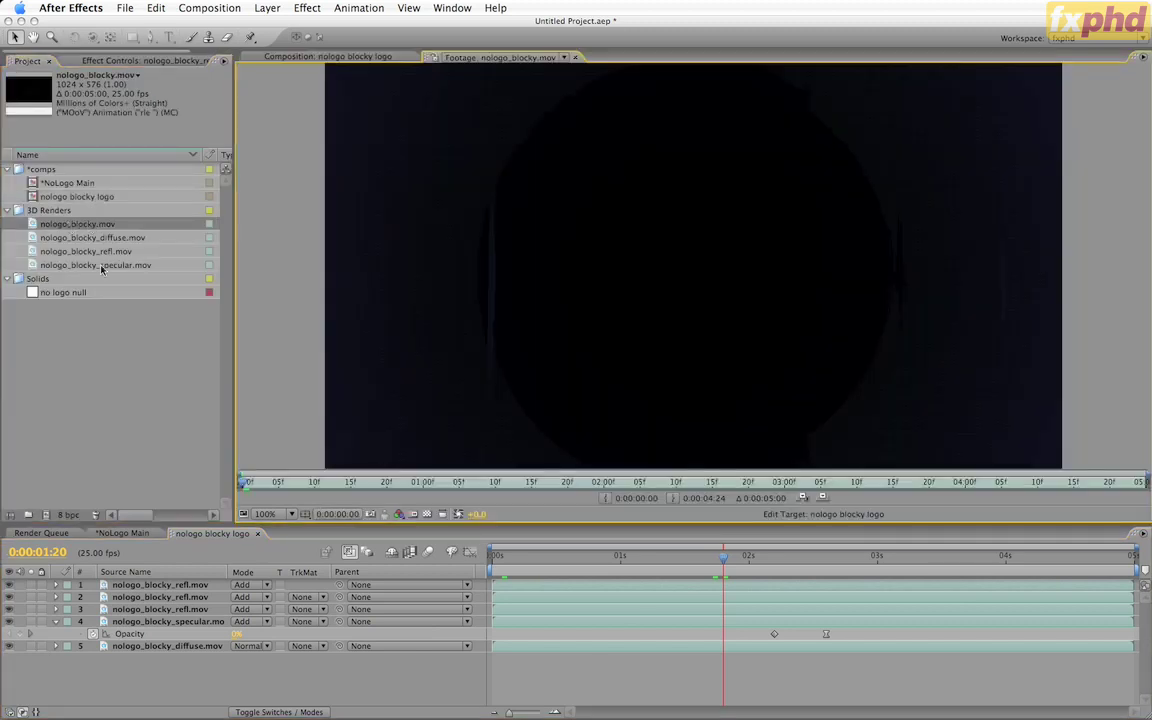
pyautogui.press('space')
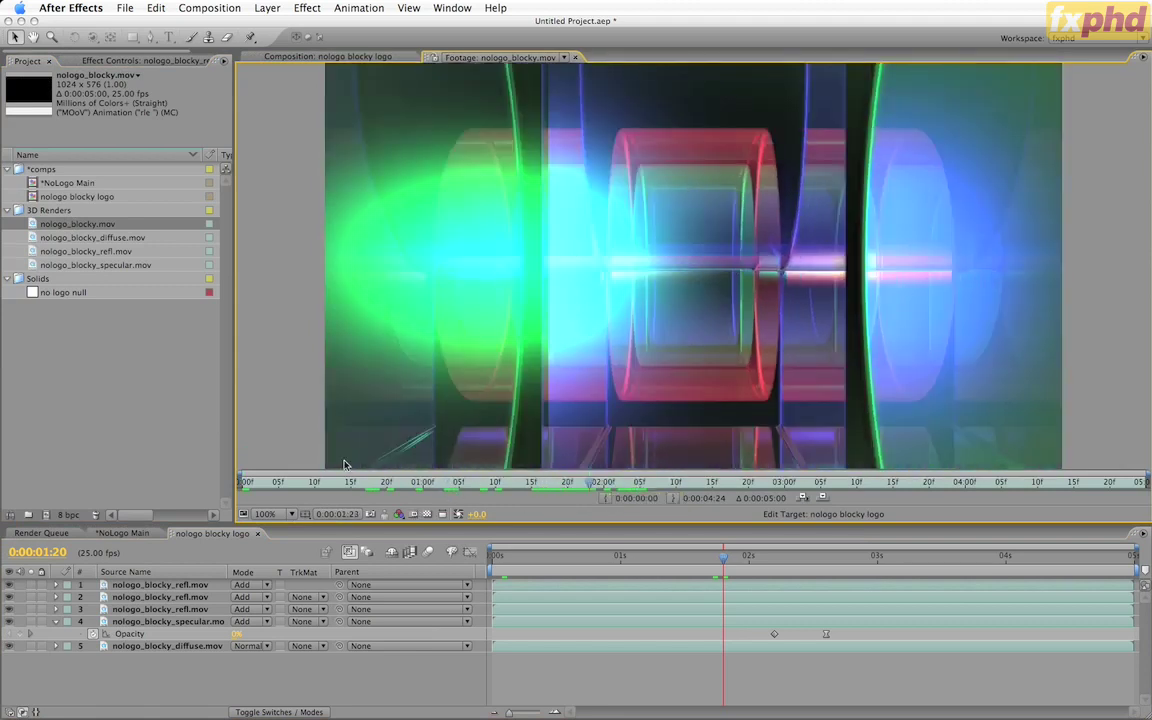
pyautogui.click(399, 515)
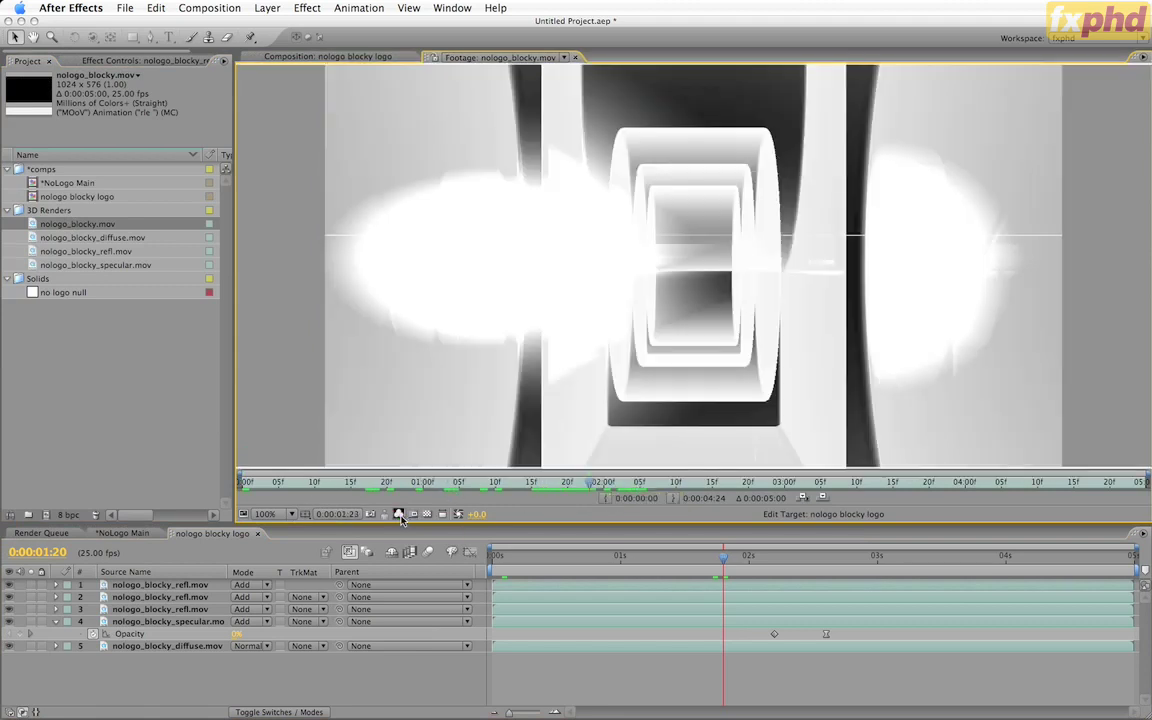
pyautogui.click(399, 515)
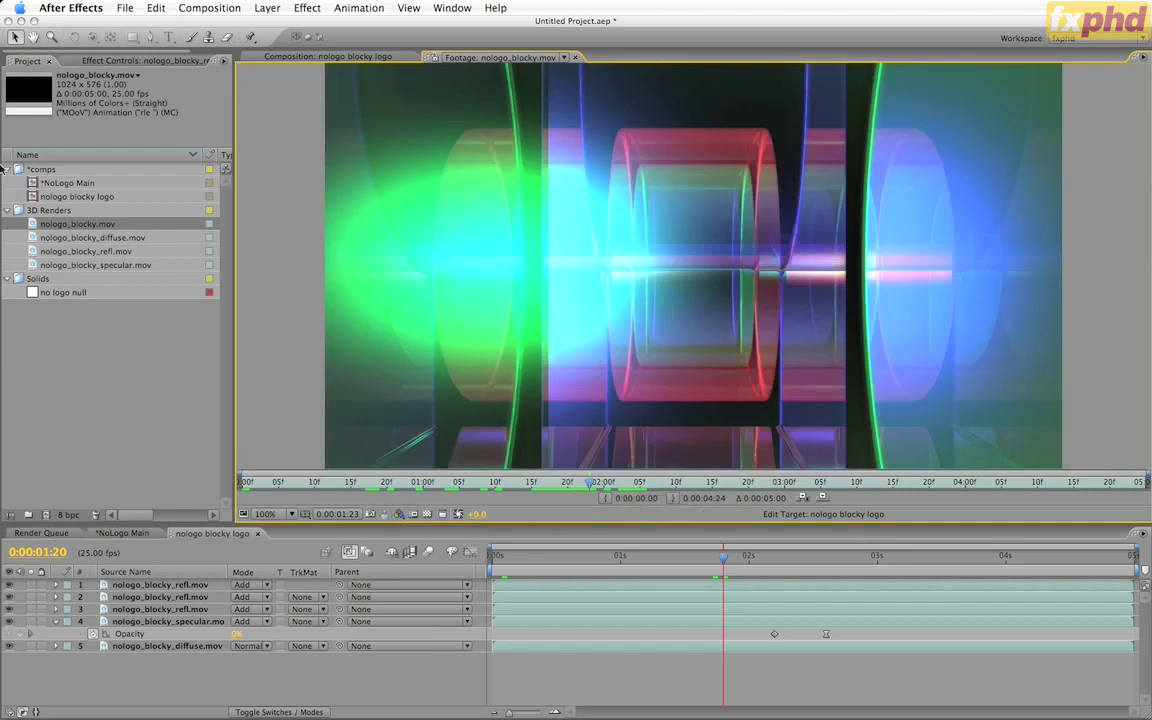
# Step: Add nologo_blocky.mov as the top layer of the nologo blocky logo composition and set its blending mode to Stencil Alpha
pyautogui.click(58, 201)
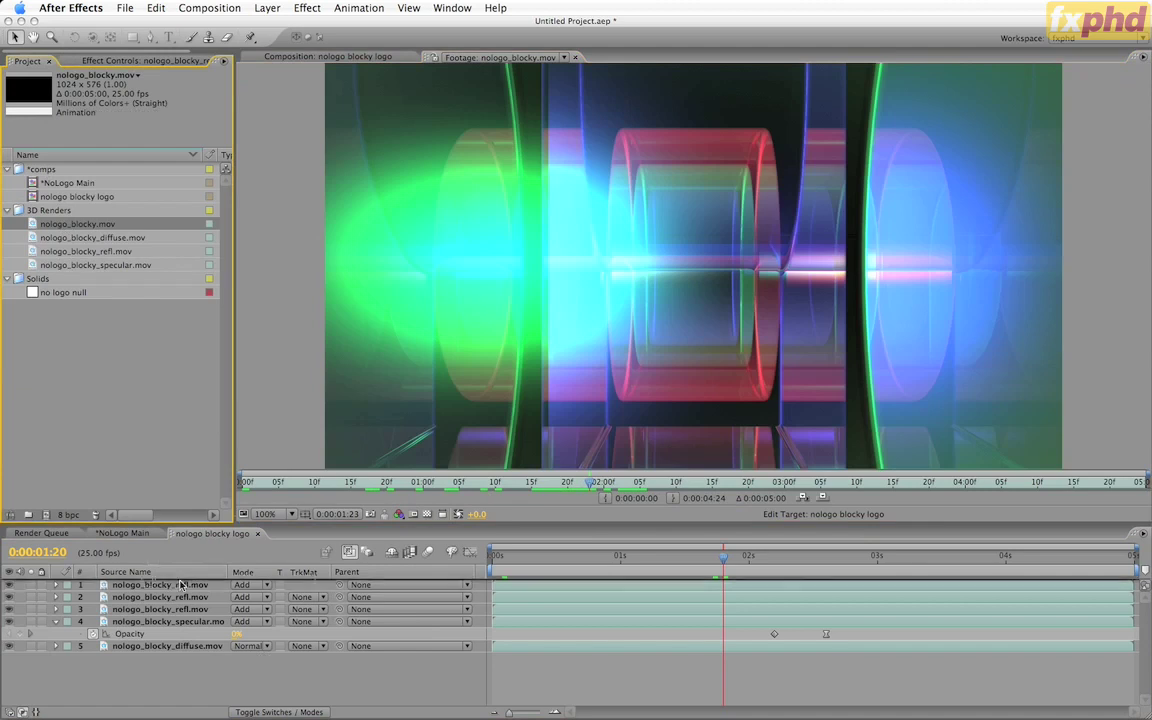
pyautogui.moveTo(181, 585); pyautogui.dragTo(180, 585)
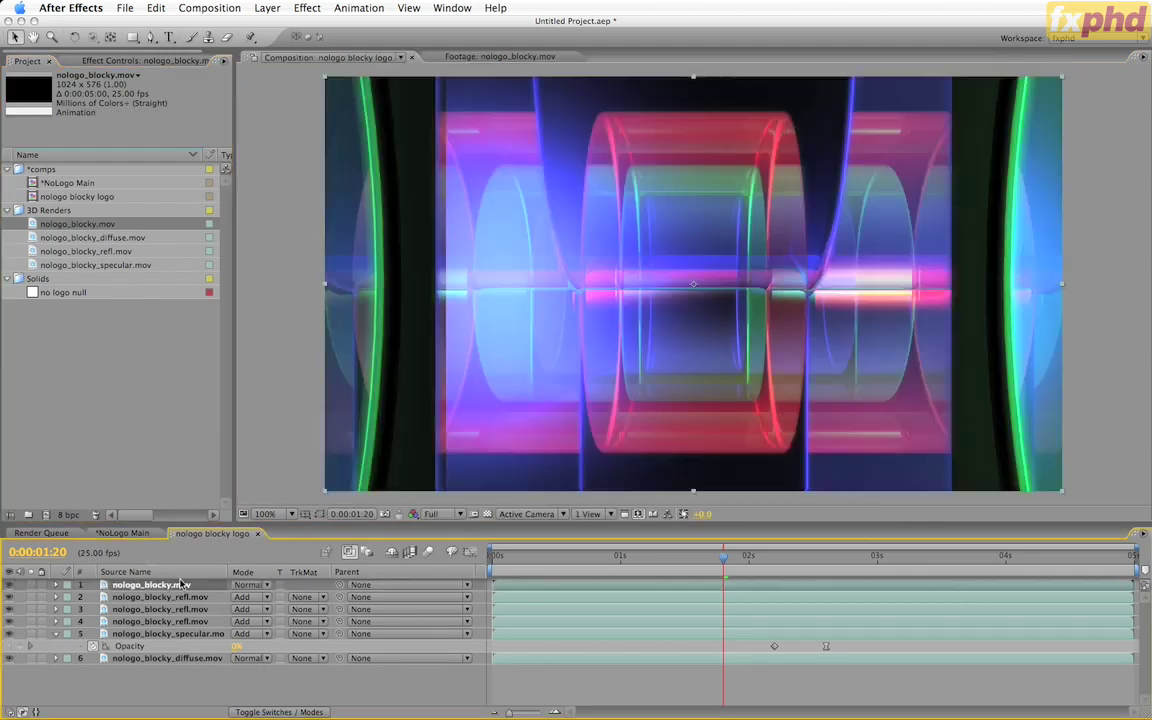
pyautogui.click(251, 585)
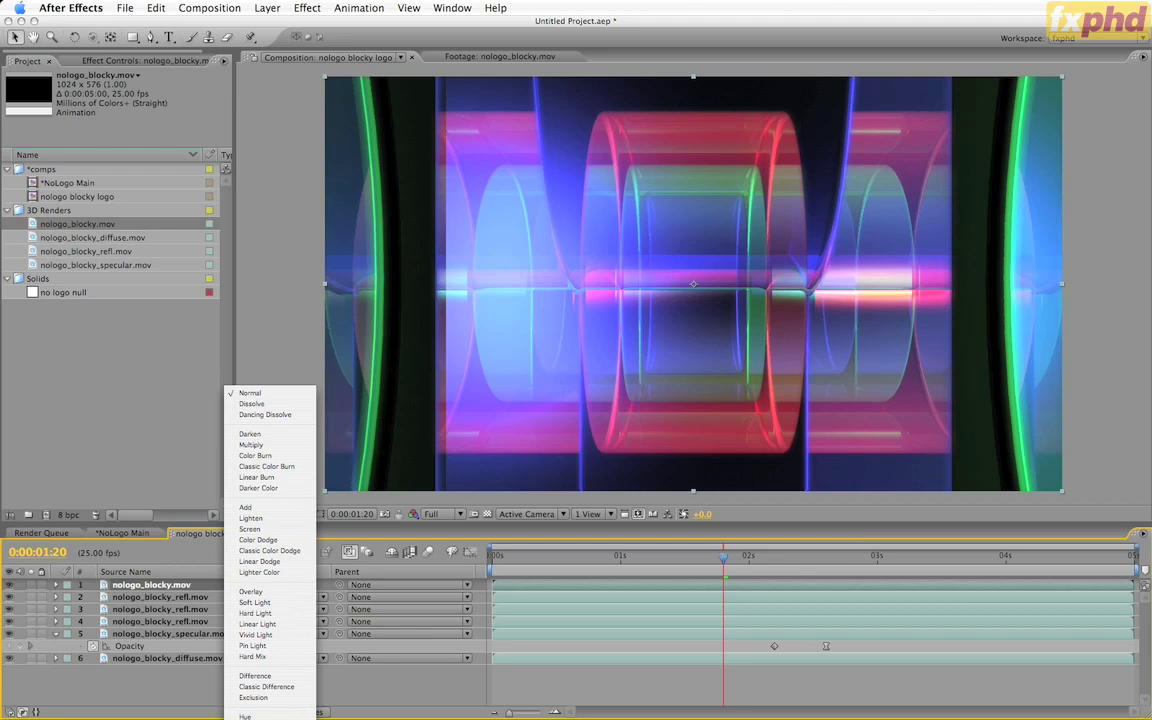
pyautogui.click(265, 719)
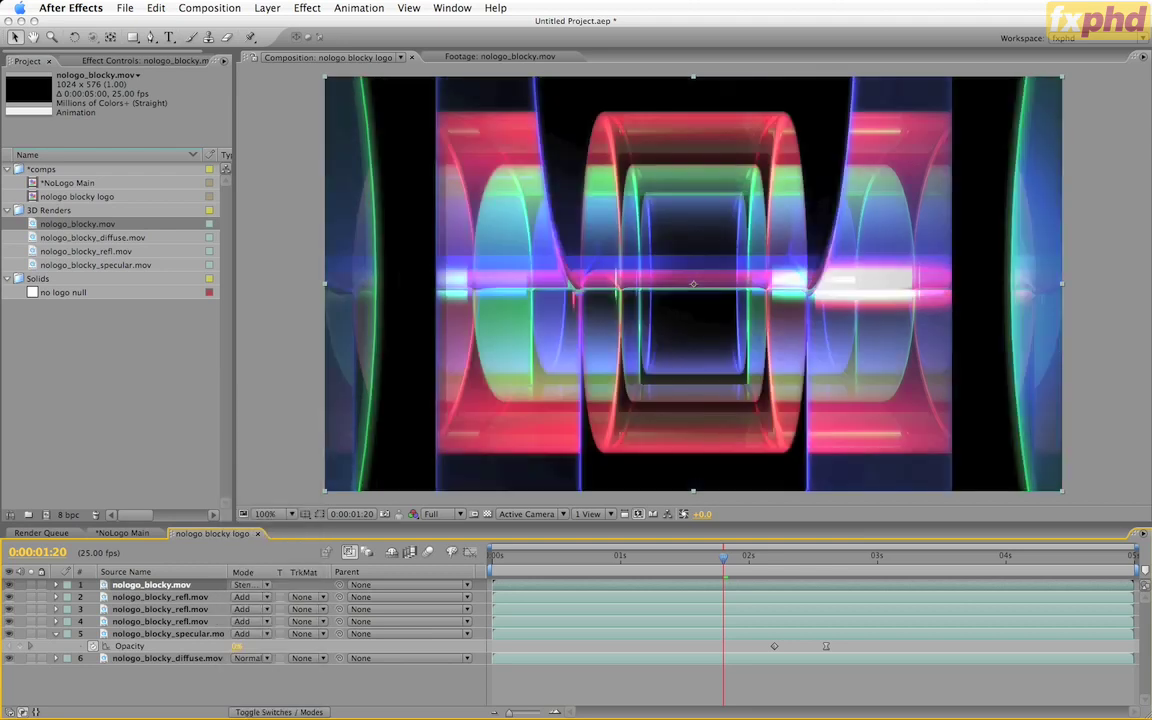
# Step: Check the composition's alpha channel while scrubbing to 0:00:01:16, and return to the colour view
pyautogui.click(414, 514)
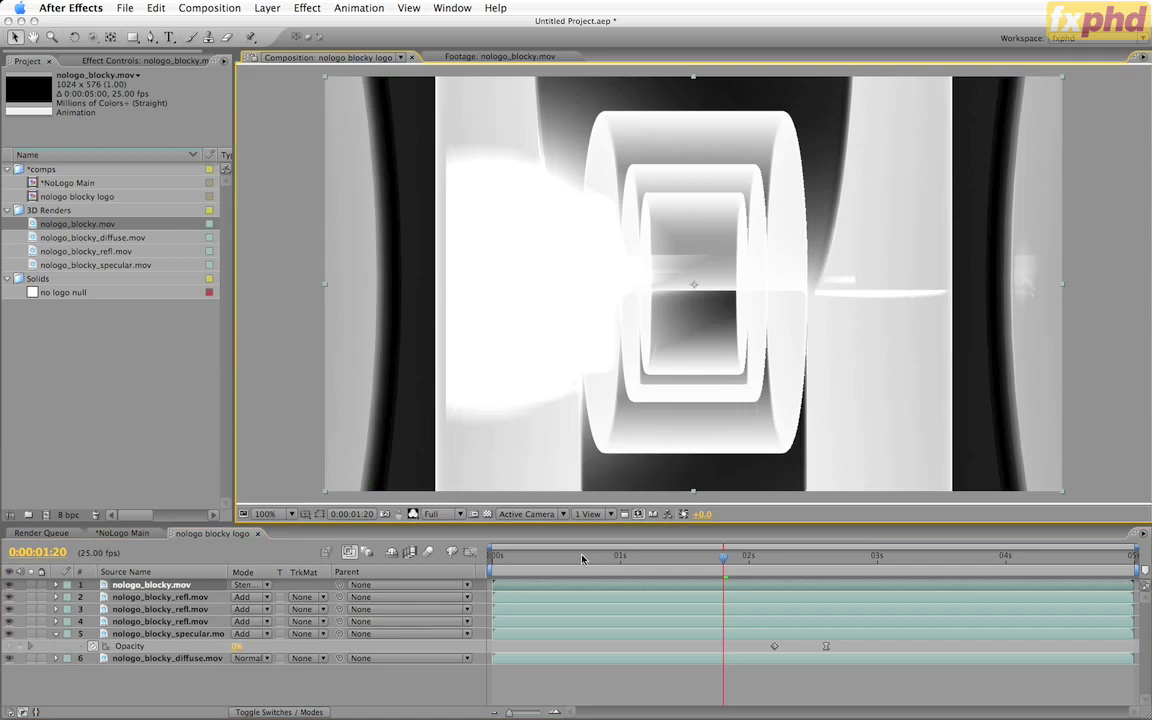
pyautogui.moveTo(583, 558); pyautogui.dragTo(704, 558)
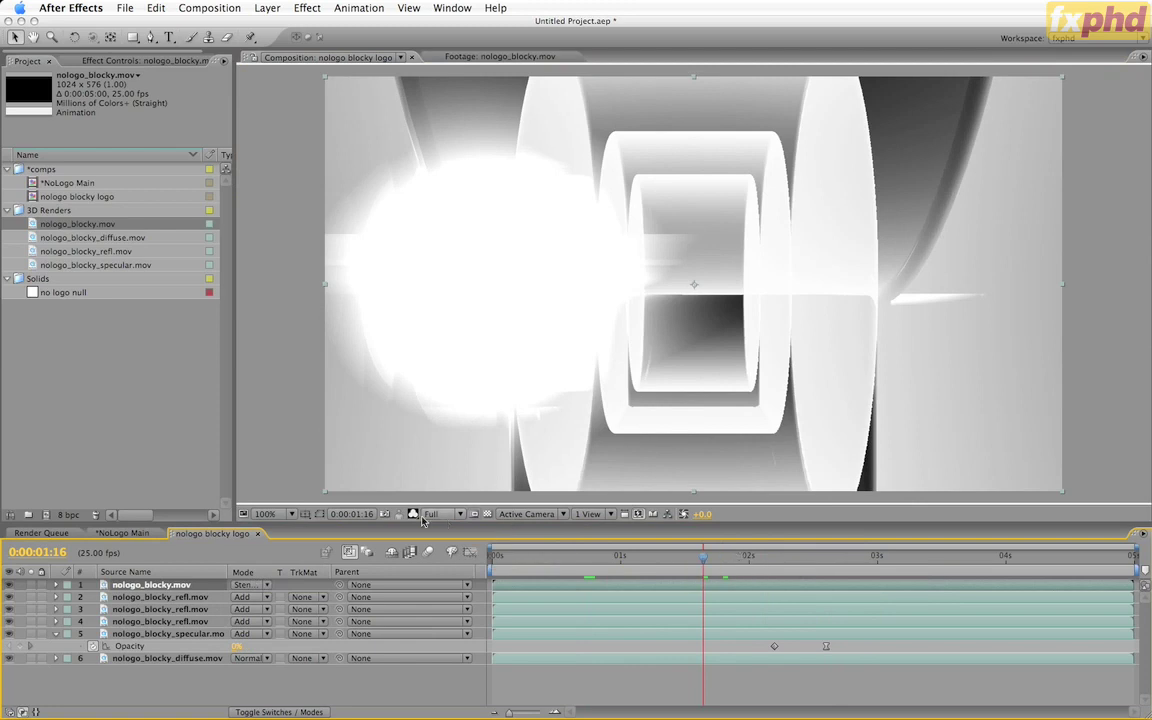
pyautogui.click(372, 463)
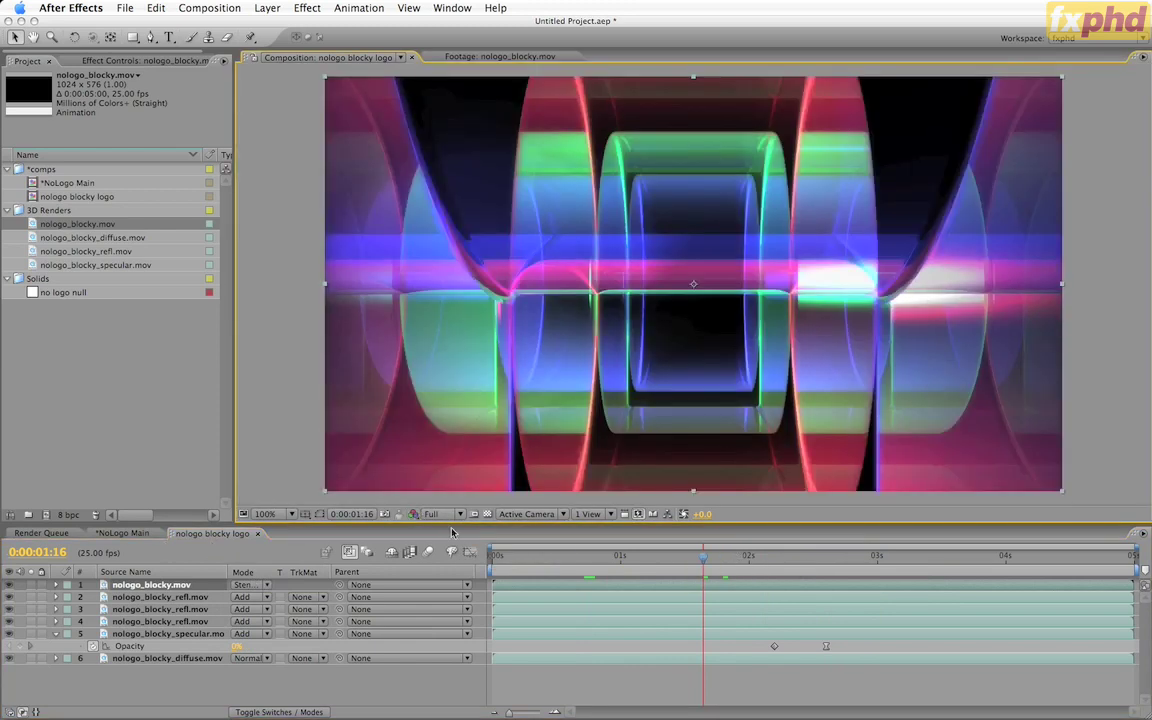
# Step: Save the project as afx222-class08_01.aep and close the nologo blocky logo composition
pyautogui.press('space')
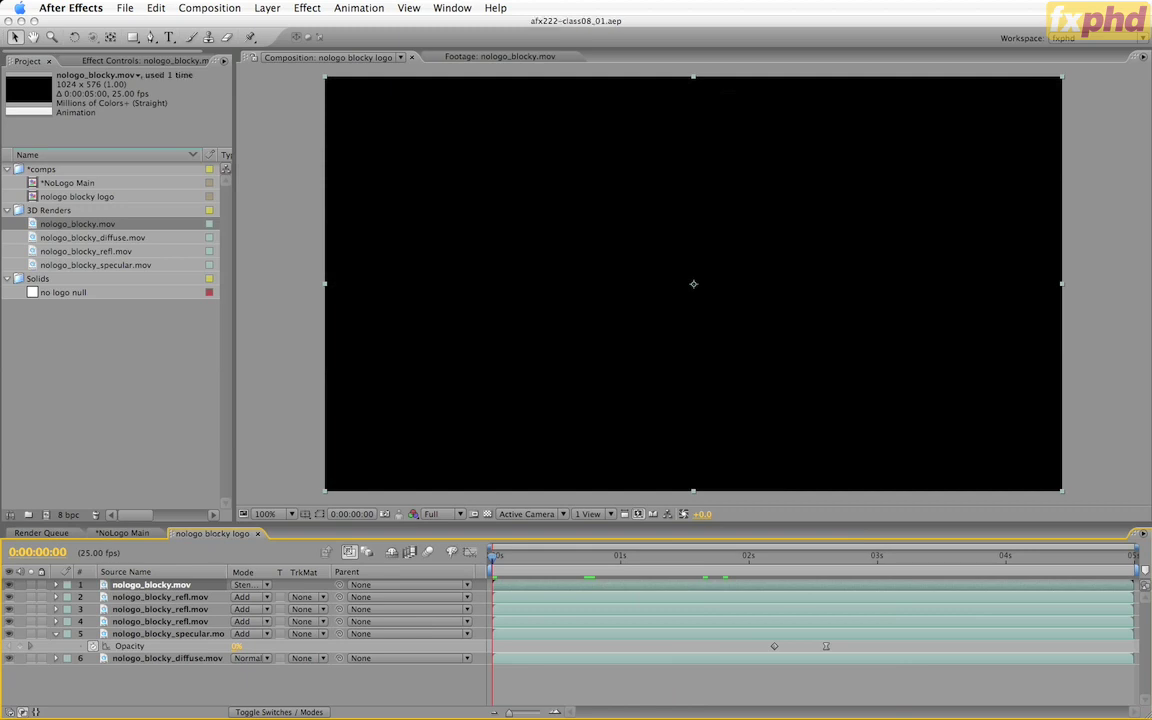
pyautogui.click(257, 533)
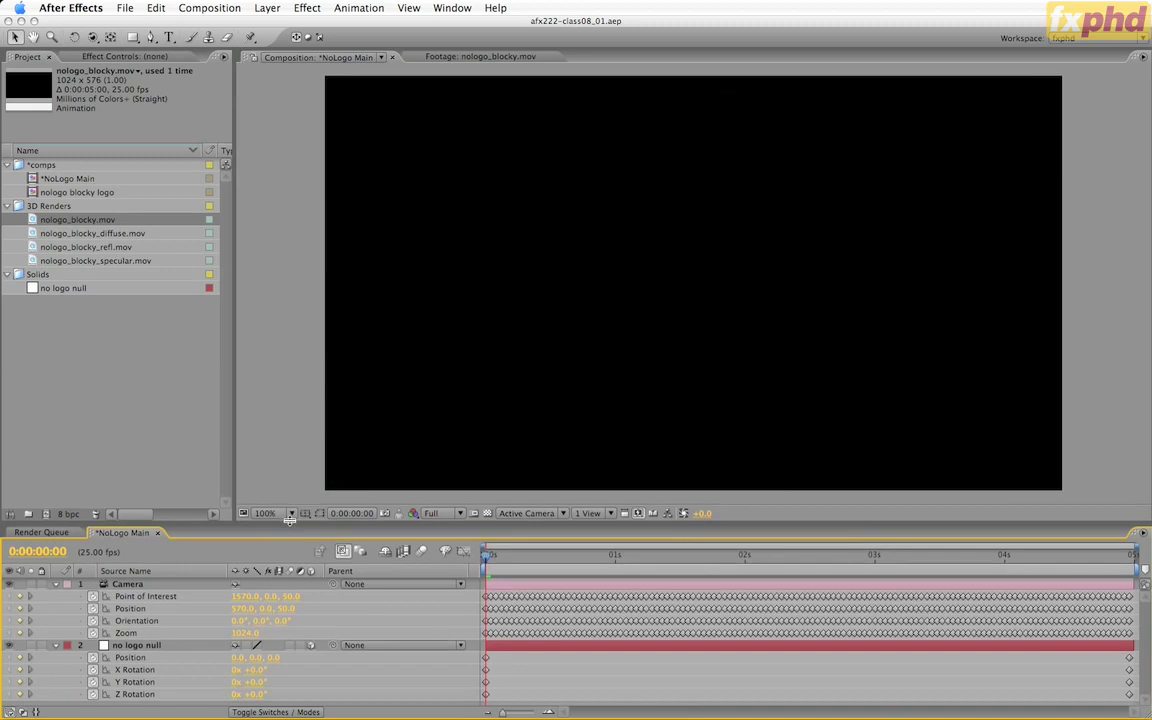
# Step: Enlarge the timeline area and collapse the properties of the Camera and no logo null layers
pyautogui.moveTo(290, 522); pyautogui.dragTo(290, 494)
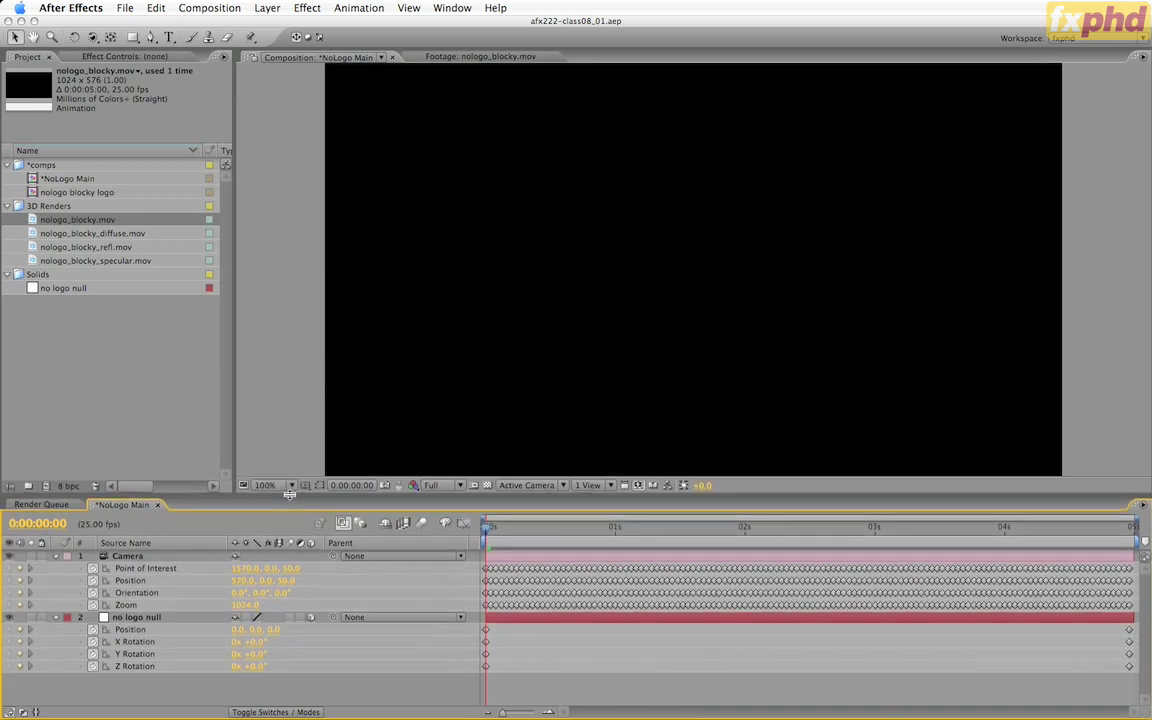
pyautogui.click(153, 558)
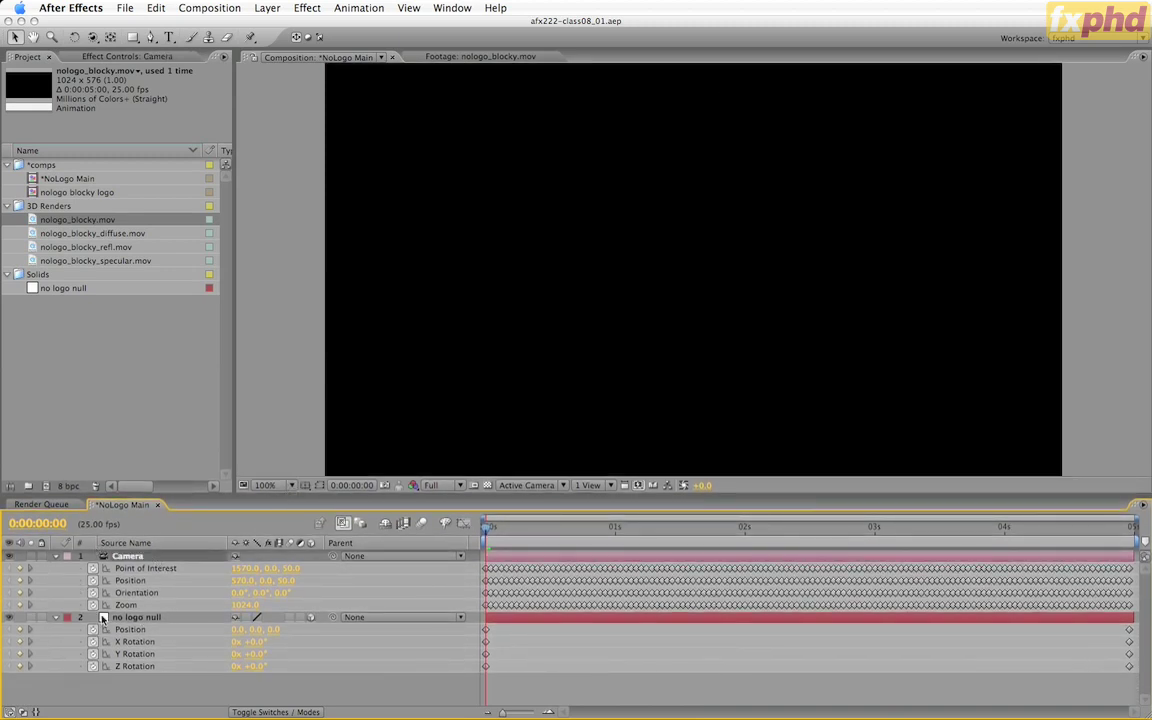
pyautogui.click(56, 618)
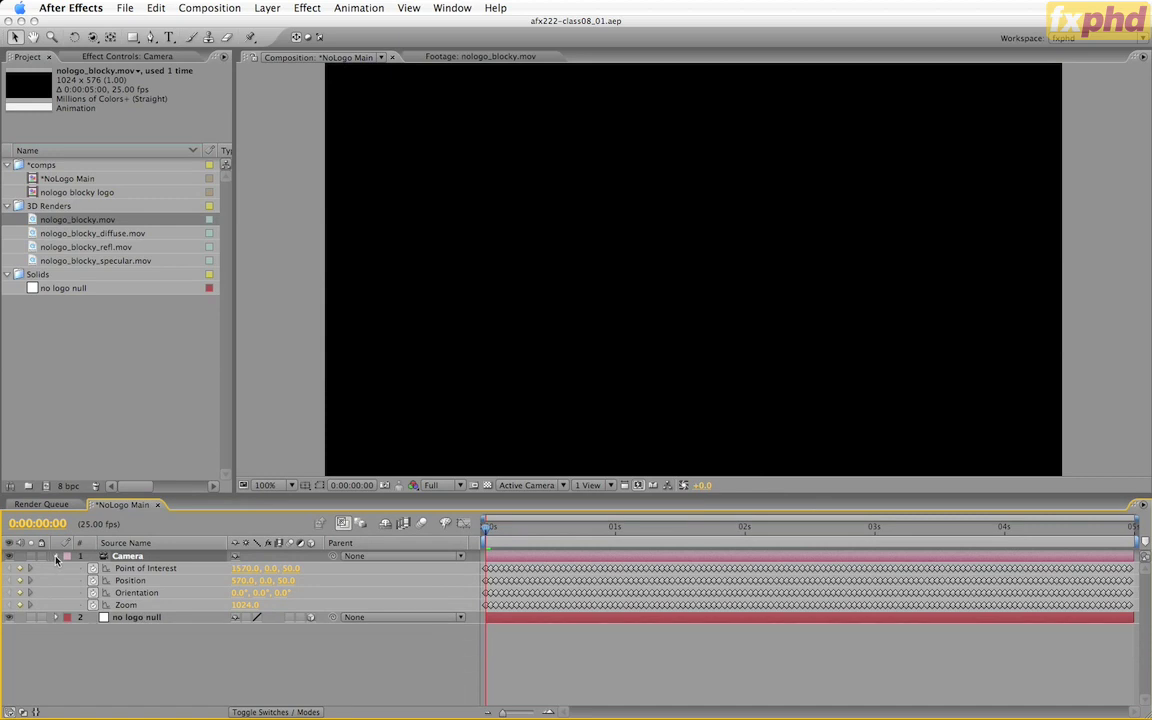
pyautogui.click(56, 557)
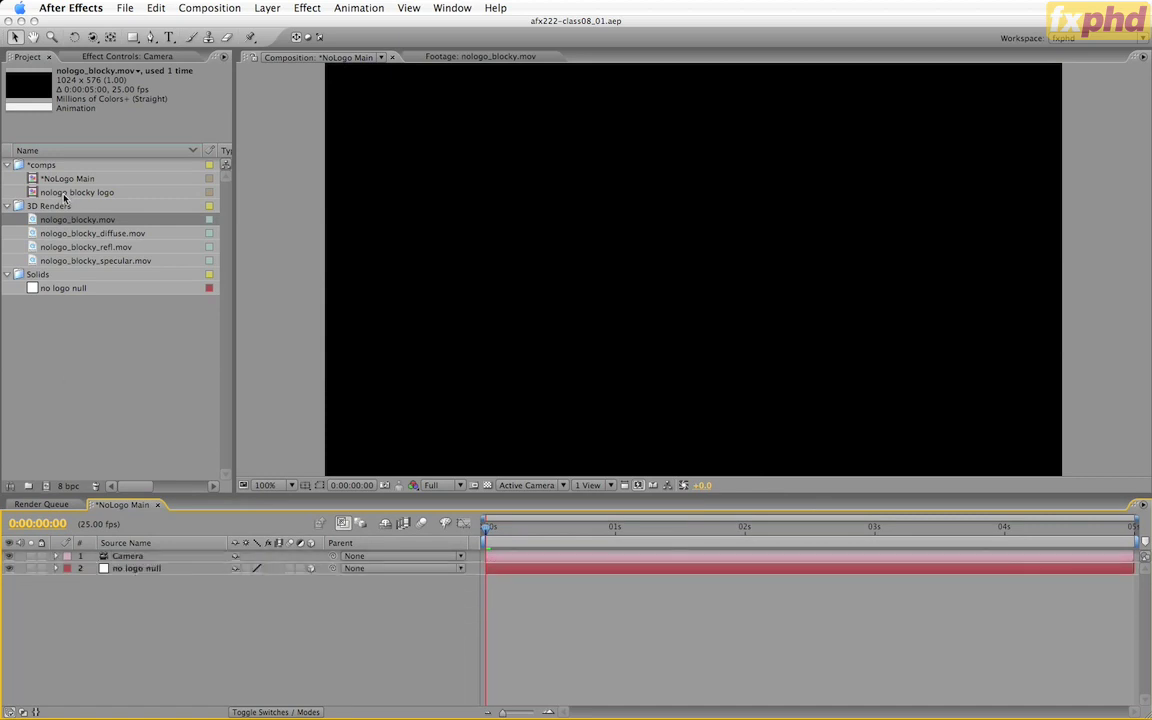
# Step: Add the nologo blocky logo composition as the bottom layer of *NoLogo Main and preview it to 0:00:02:15
pyautogui.moveTo(64, 194); pyautogui.dragTo(121, 562)
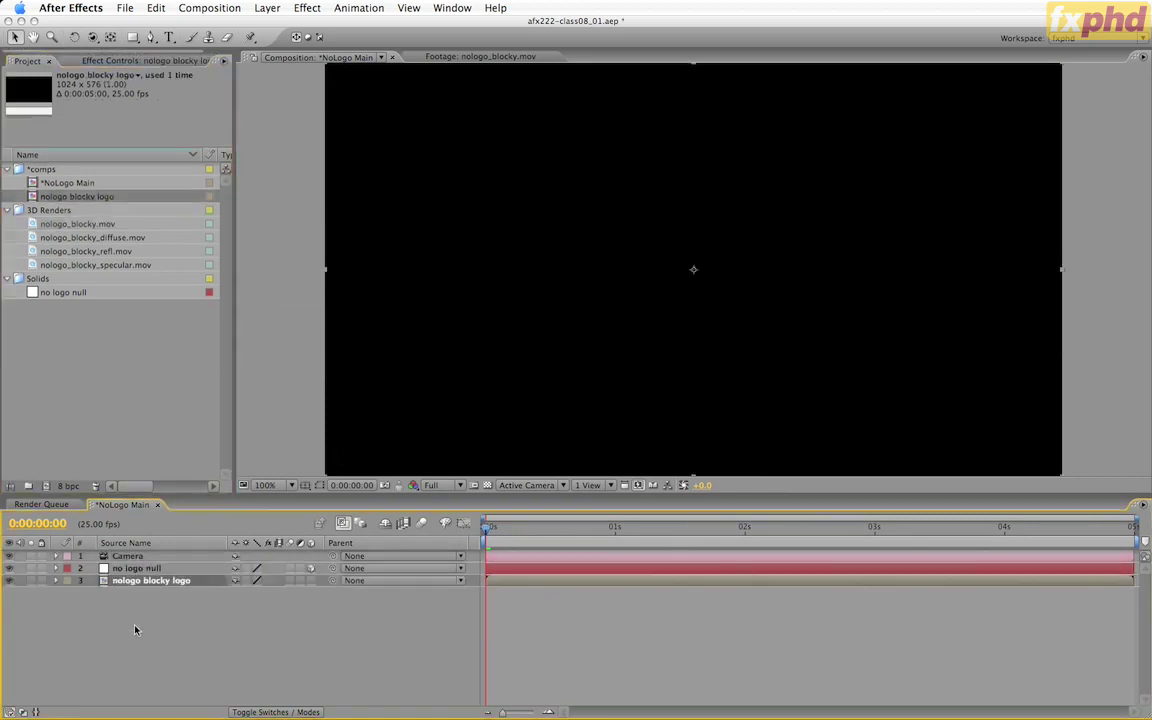
pyautogui.moveTo(506, 527); pyautogui.dragTo(825, 534)
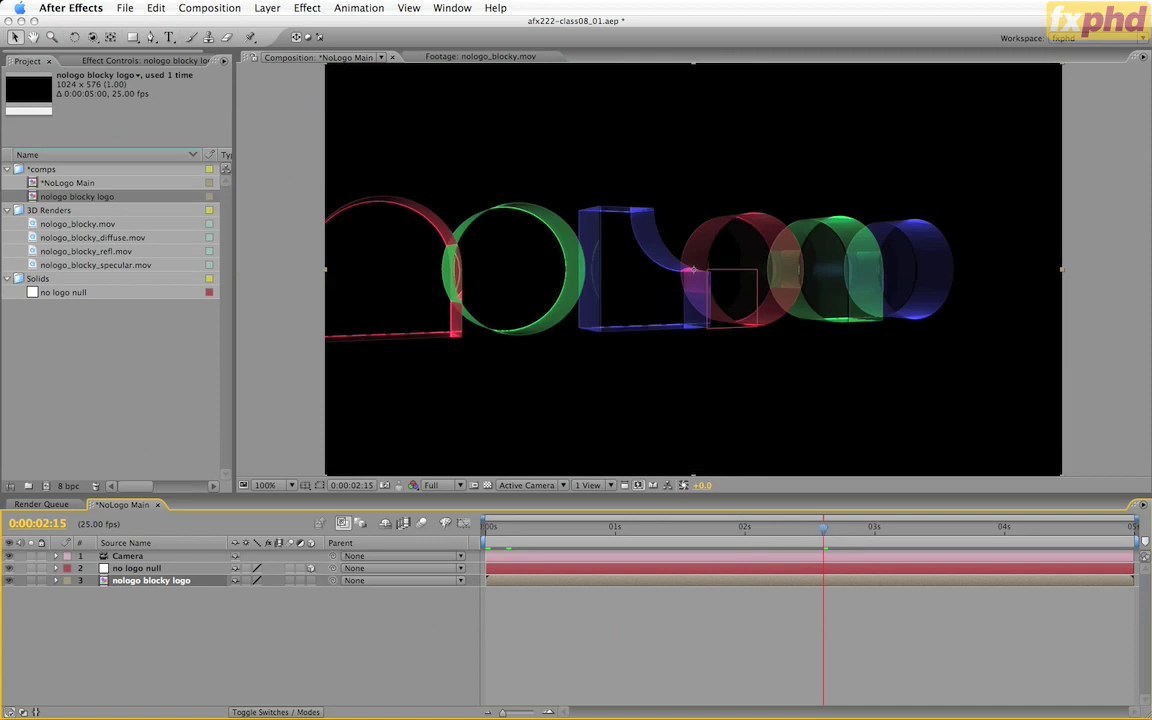
# Step: Switch to Illustrator, copy all six nologo block shapes, and return to After Effects
pyautogui.press('super+Tab')
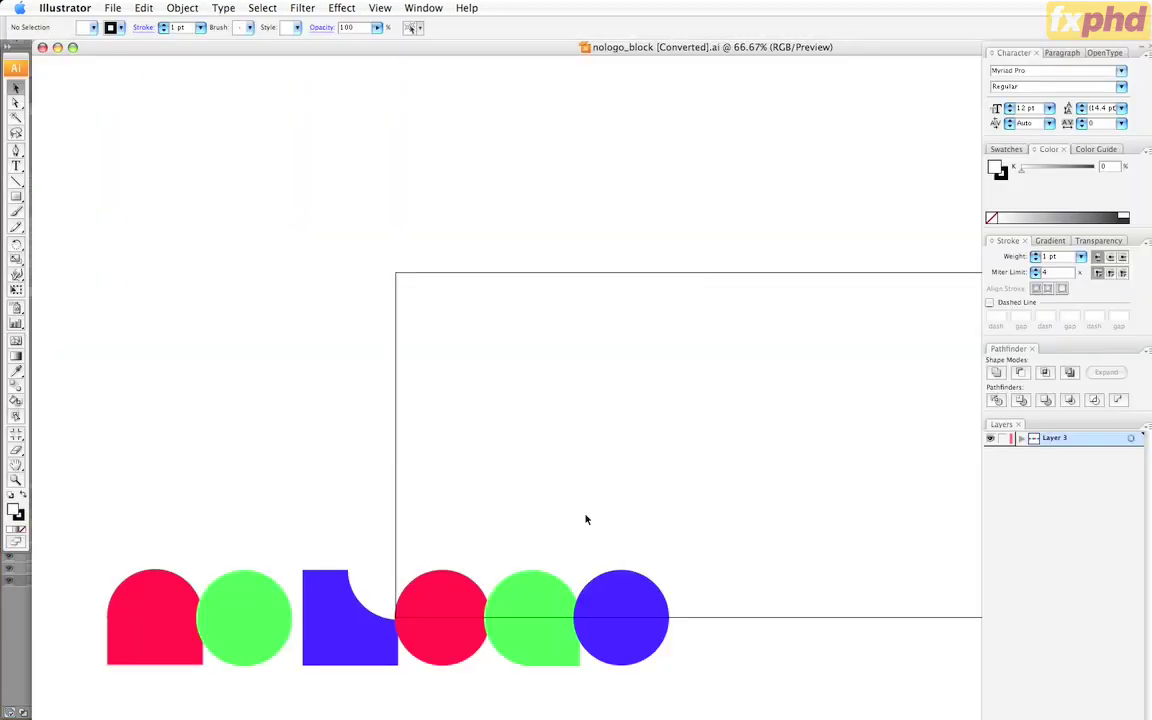
pyautogui.moveTo(463, 563); pyautogui.dragTo(610, 337)
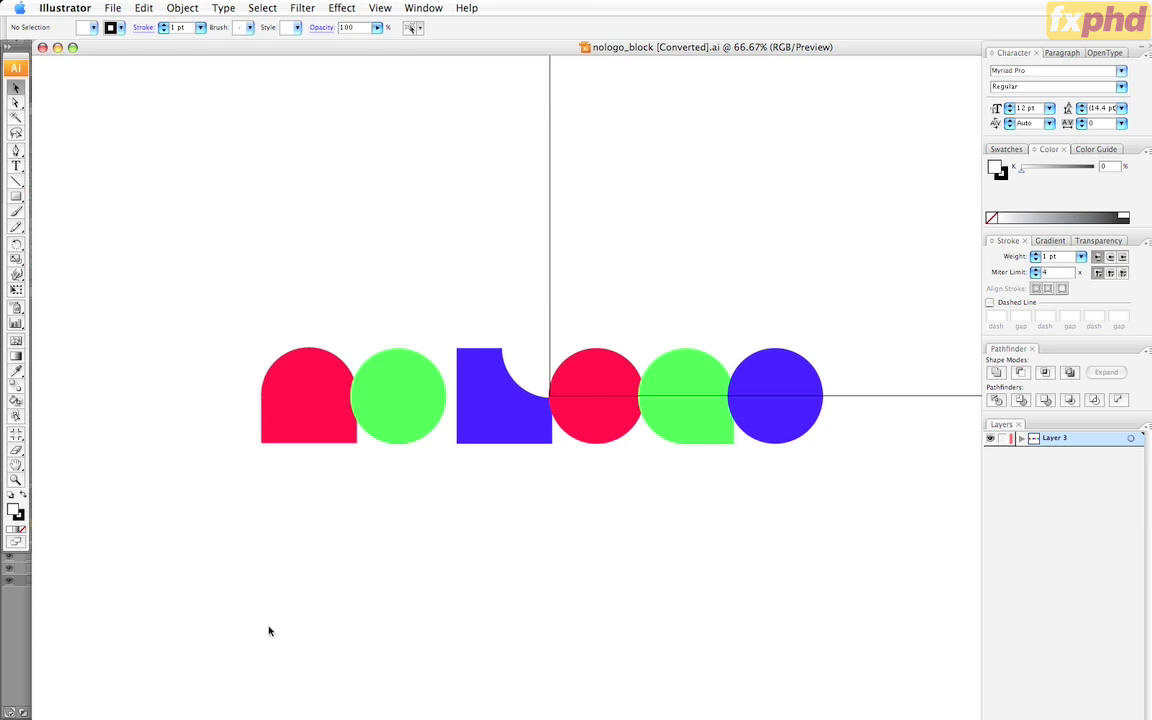
pyautogui.moveTo(222, 352); pyautogui.dragTo(877, 501)
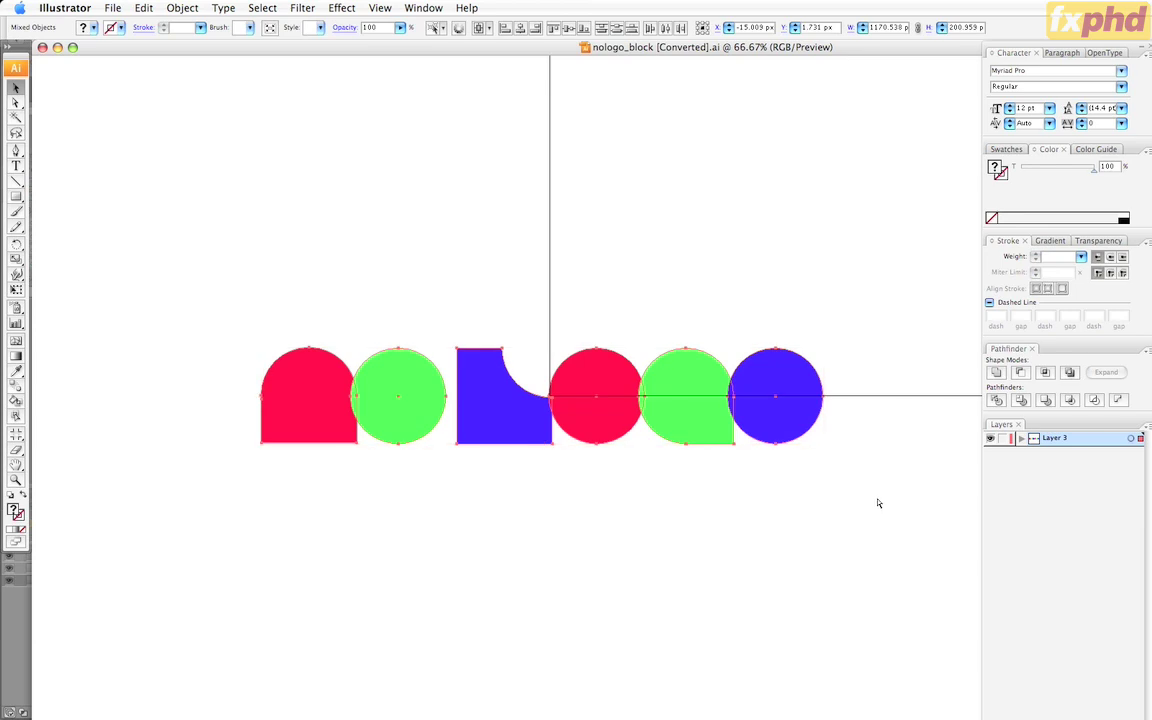
pyautogui.press('super+shift+b')
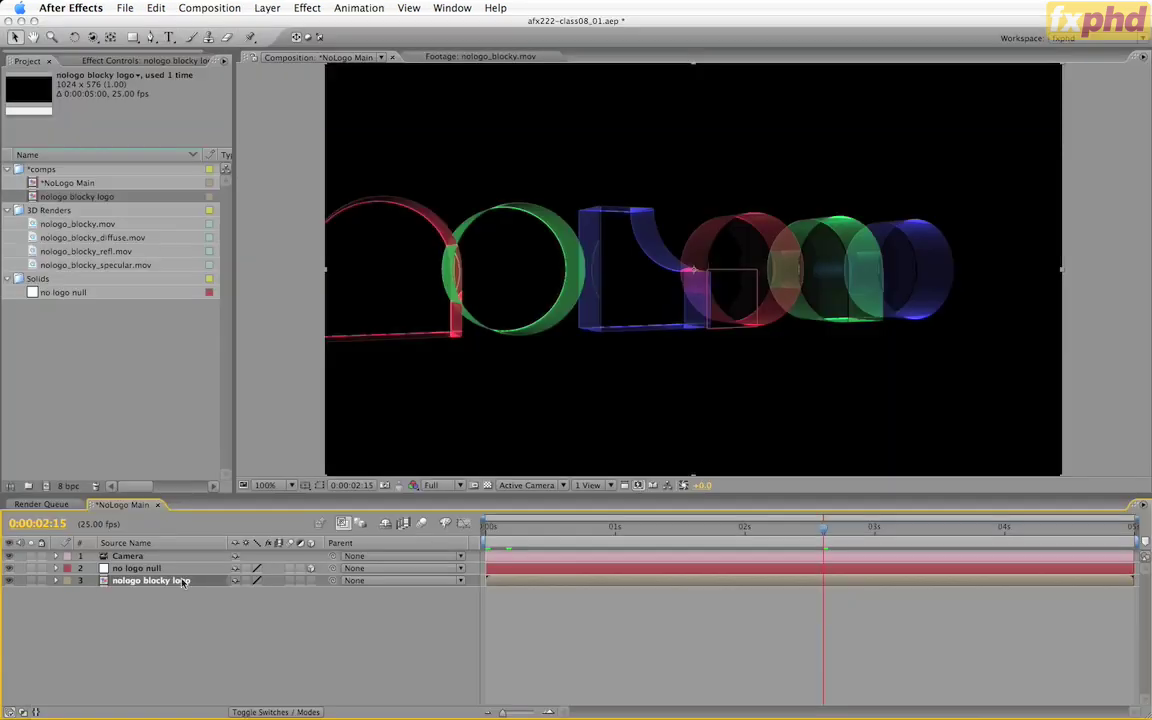
# Step: Return to the first frame of *NoLogo Main and create a new shape layer with no other layer selected
pyautogui.click(203, 621)
pyautogui.press('Home')
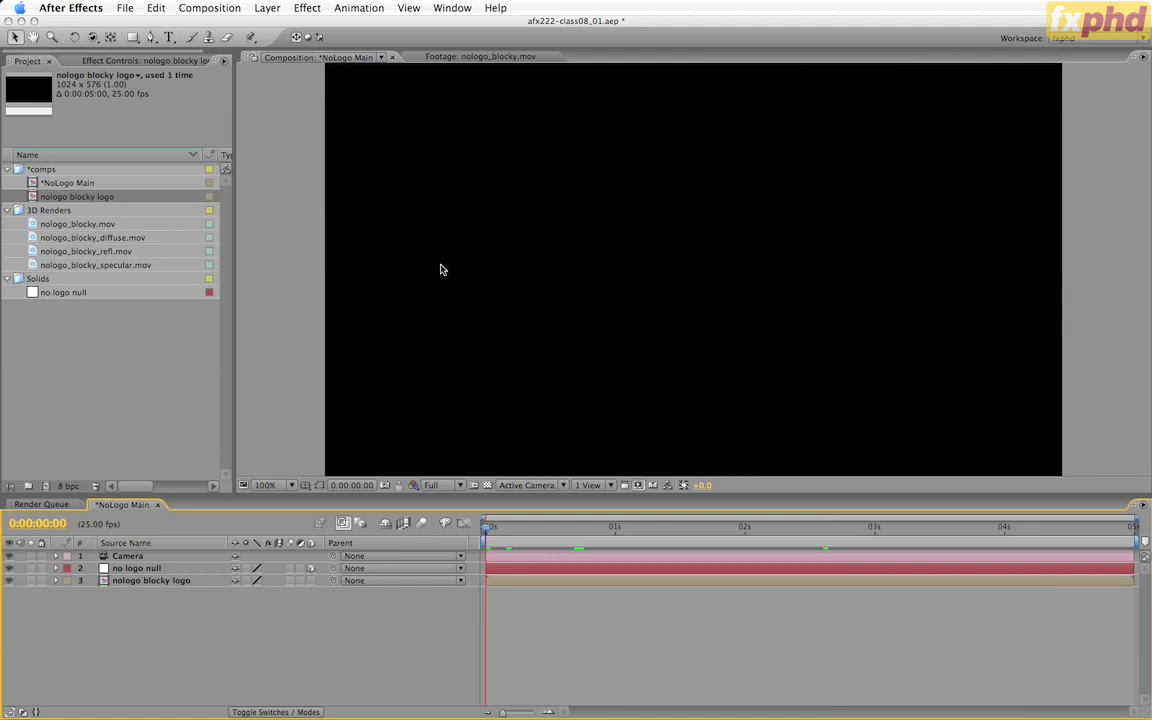
pyautogui.click(268, 8)
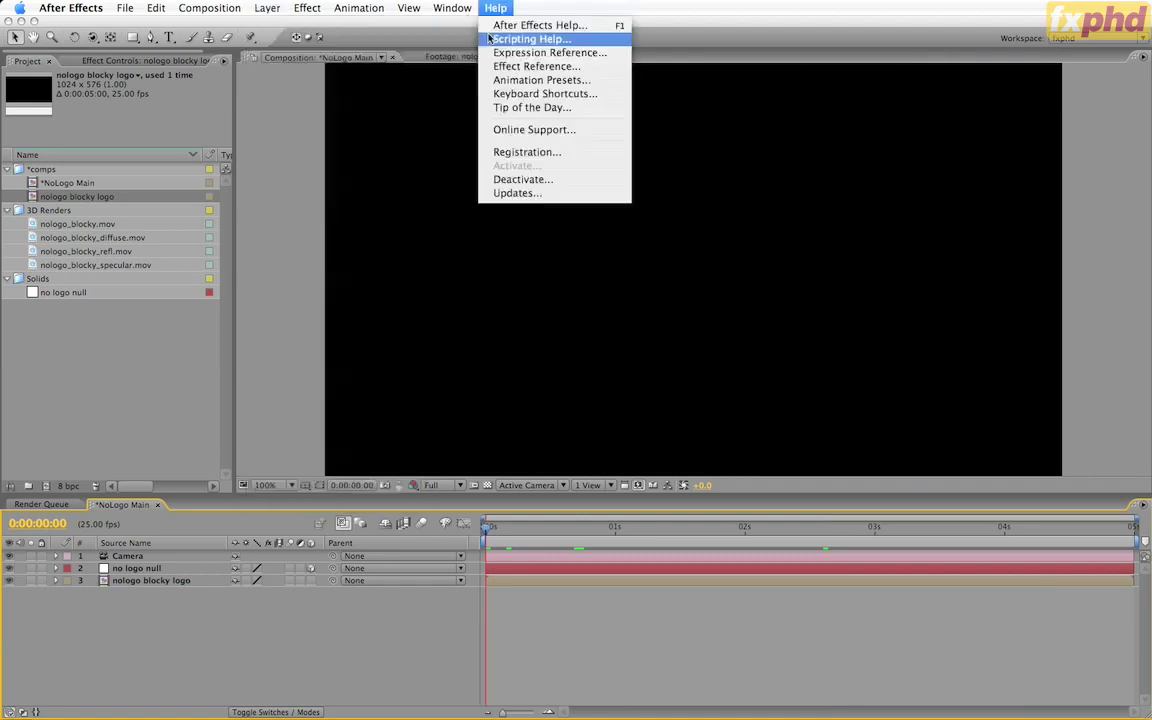
pyautogui.moveTo(300, 25)
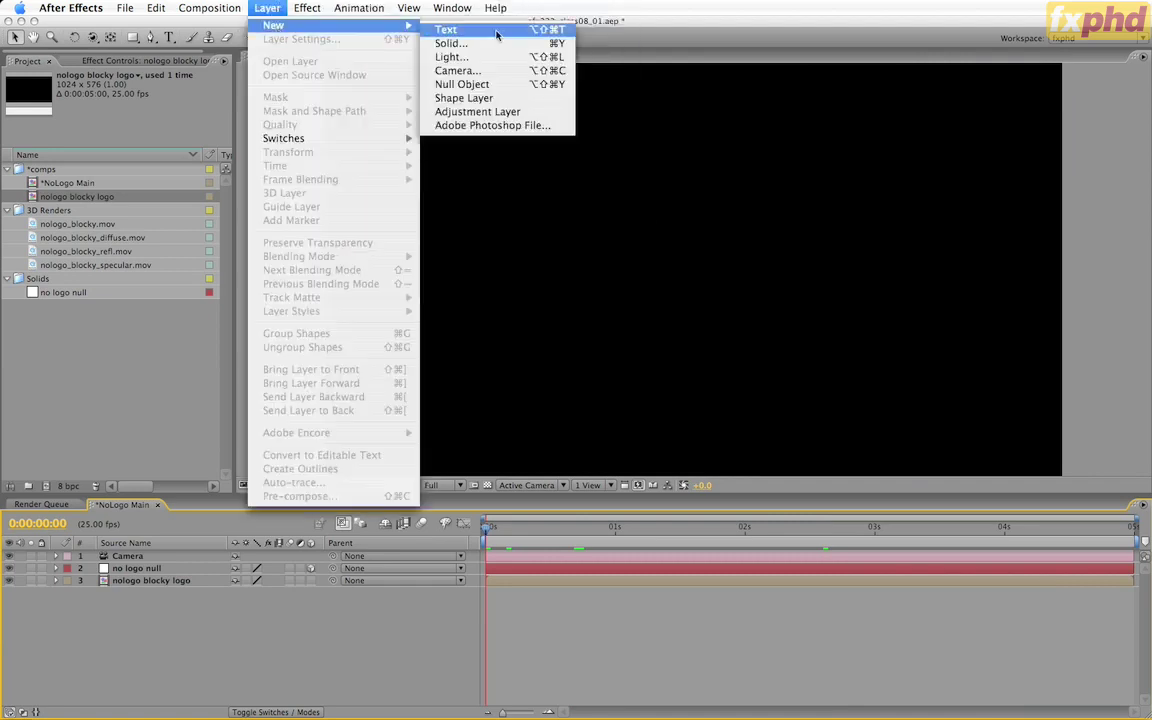
pyautogui.click(508, 98)
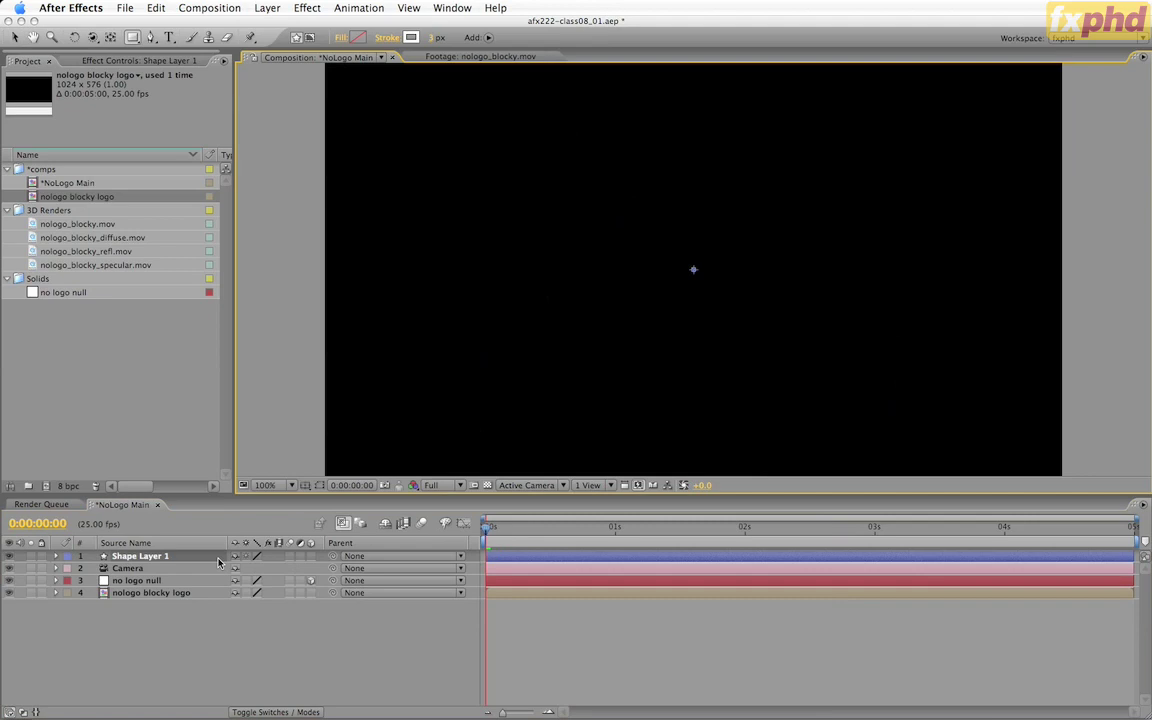
# Step: Draw a straight two-point placeholder path across the middle of the frame on the shape layer with the Pen tool
pyautogui.press('F2')
pyautogui.press('g')
pyautogui.click(553, 208)
pyautogui.click(849, 282)
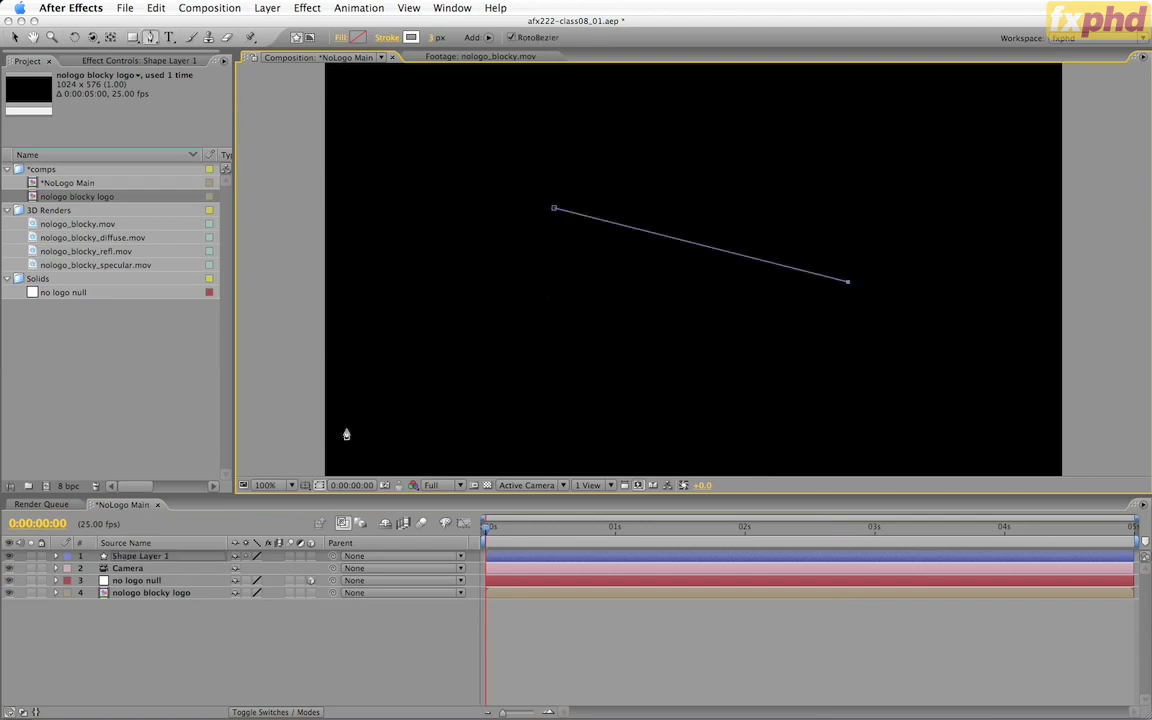
# Step: Expand Shape Layer 1 down to Shape 1's Path 1 and select its Path property
pyautogui.click(160, 556)
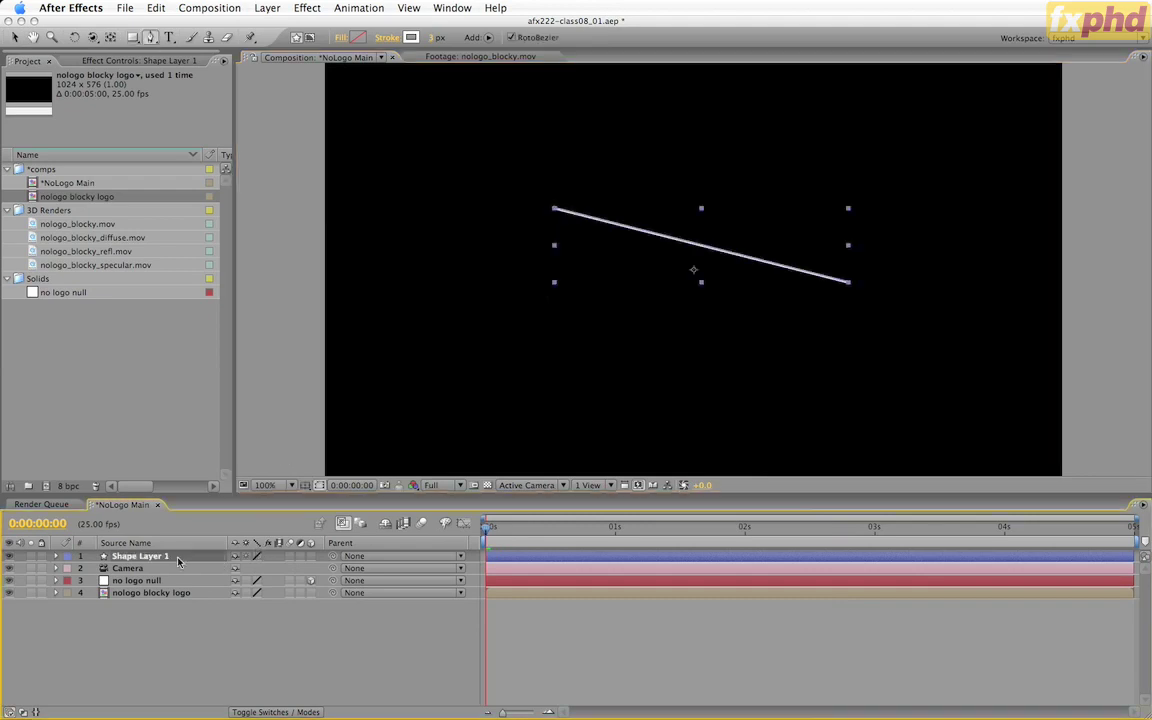
pyautogui.click(55, 556)
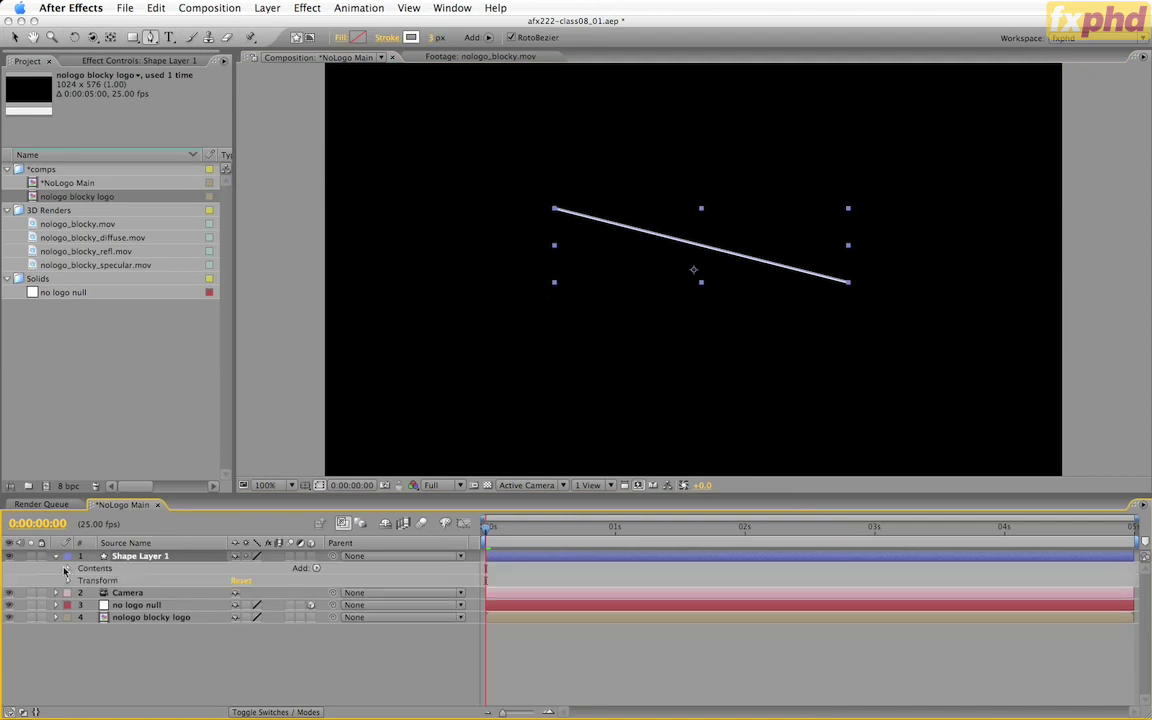
pyautogui.click(68, 568)
pyautogui.click(80, 580)
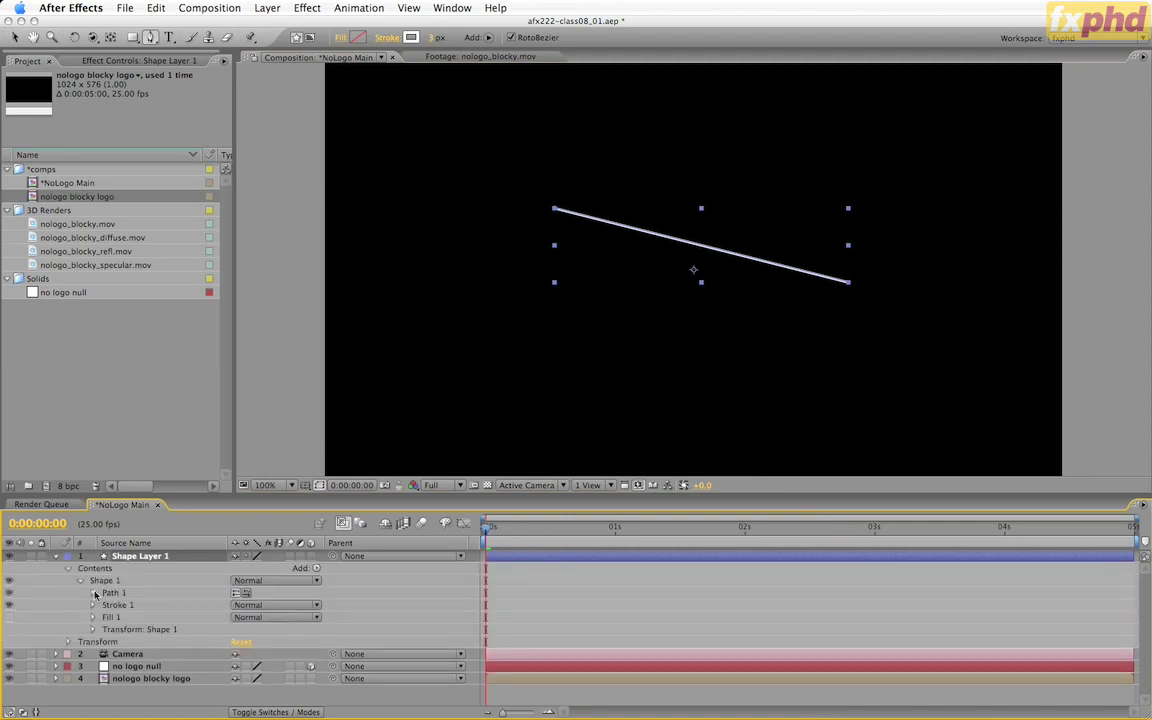
pyautogui.click(92, 592)
pyautogui.click(140, 605)
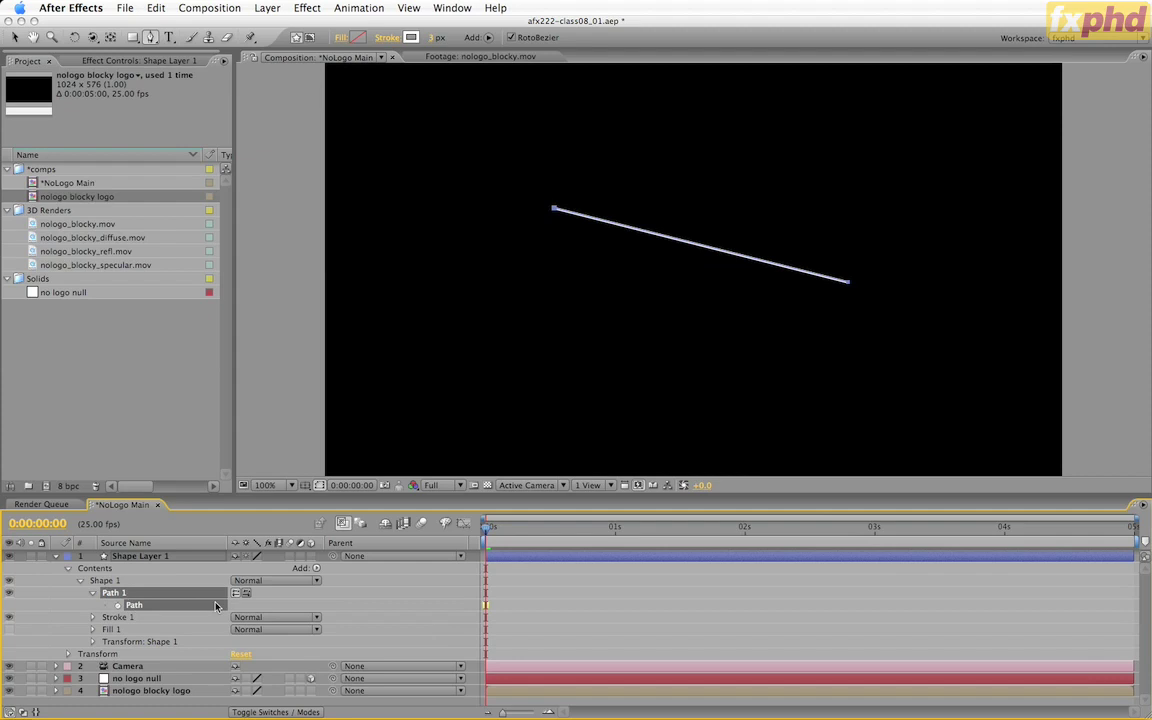
# Step: Try to paste all six copied shapes into Path 1, inspect the layer's masks, and remove them
pyautogui.press('super+v')
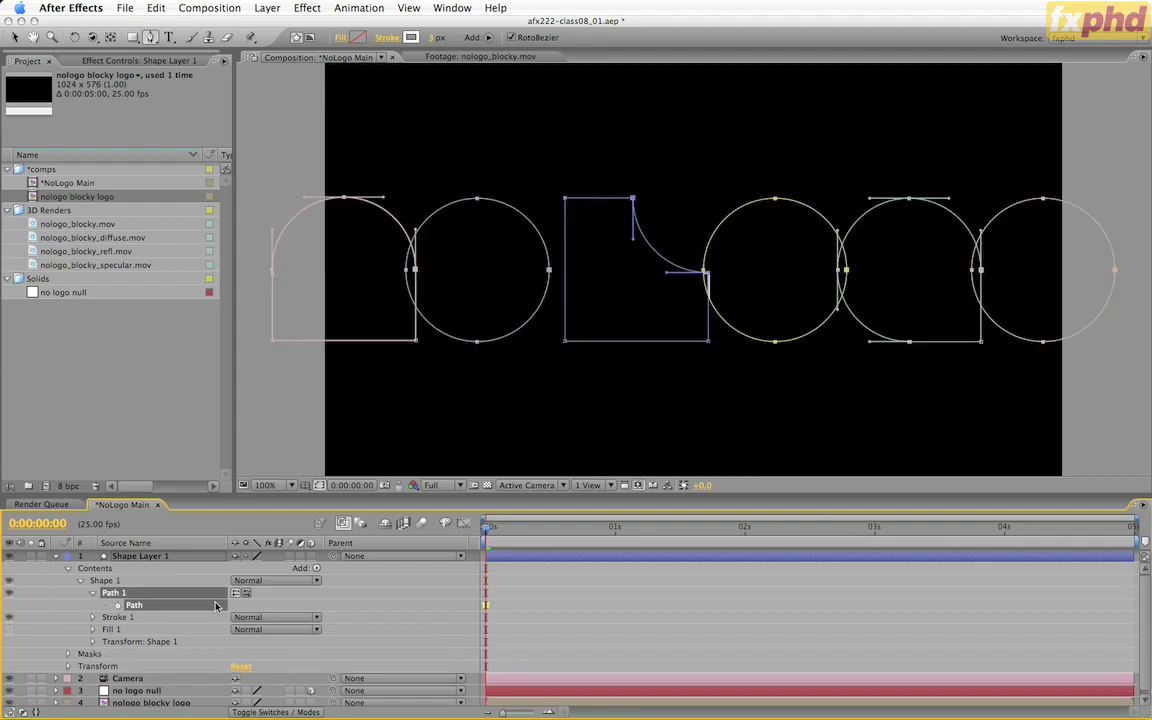
pyautogui.click(68, 653)
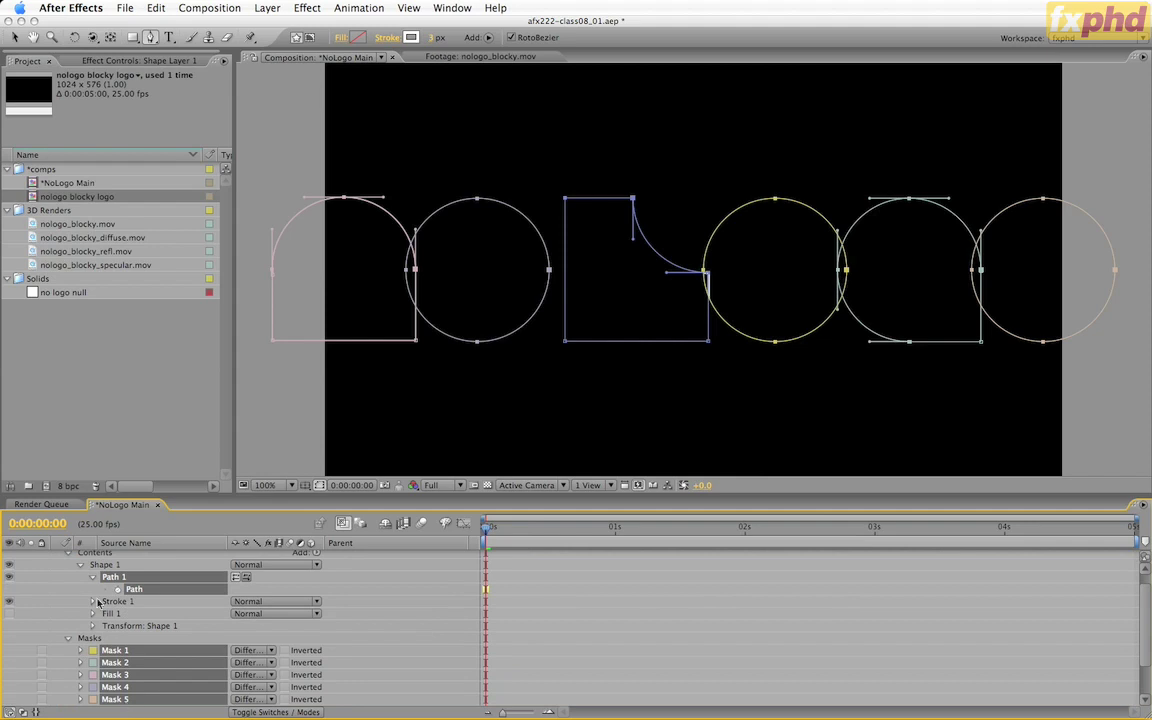
pyautogui.press('Delete')
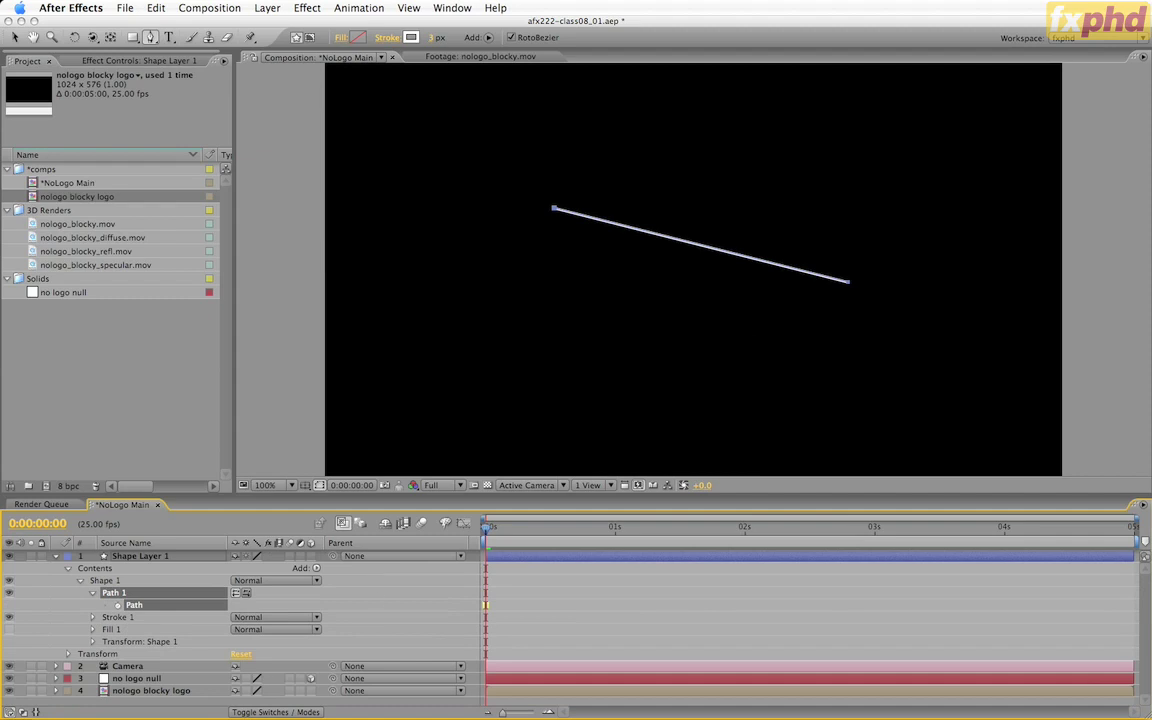
# Step: Copy the first red arch shape from Illustrator and paste it into the Path property of Path 1 in After Effects
pyautogui.press('super+Tab')
pyautogui.click(311, 435)
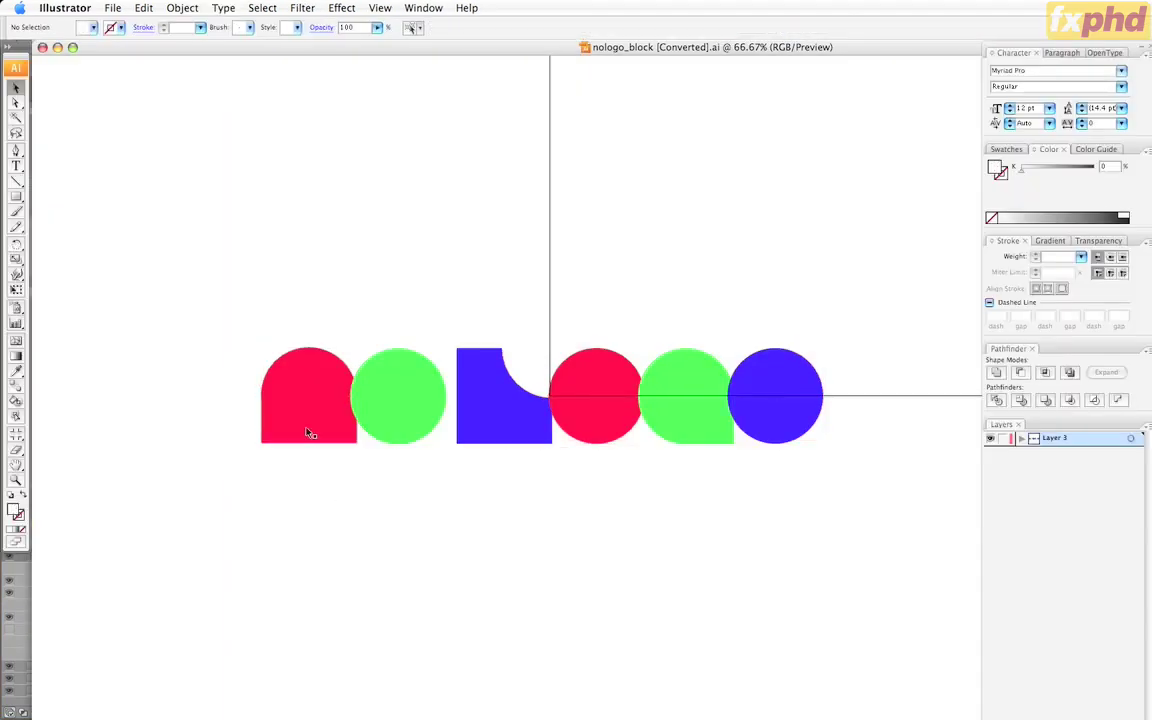
pyautogui.press('super+c')
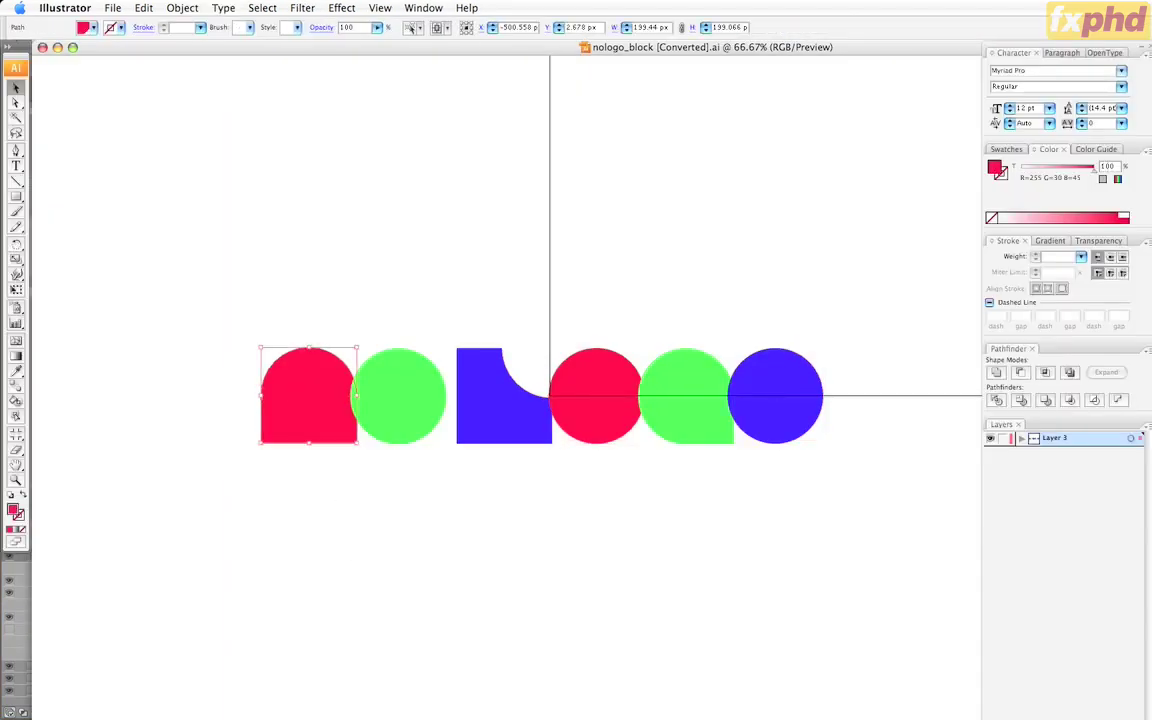
pyautogui.press('super+Tab')
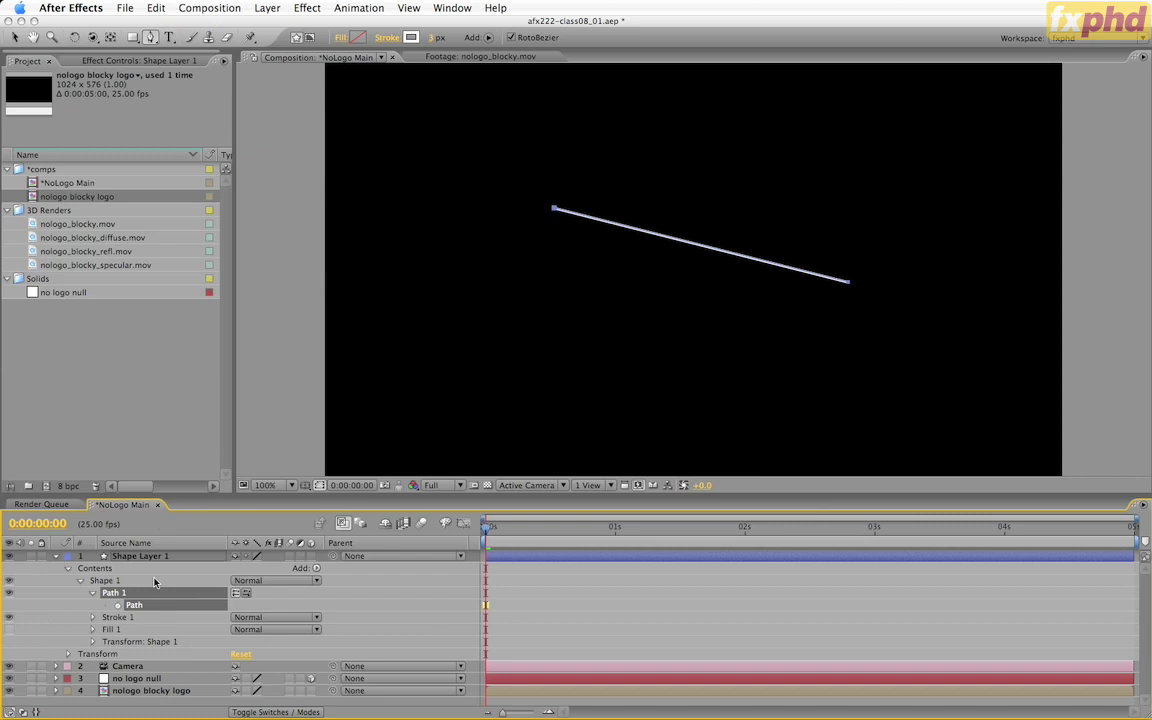
pyautogui.click(153, 559)
pyautogui.click(140, 606)
pyautogui.press('super+v')
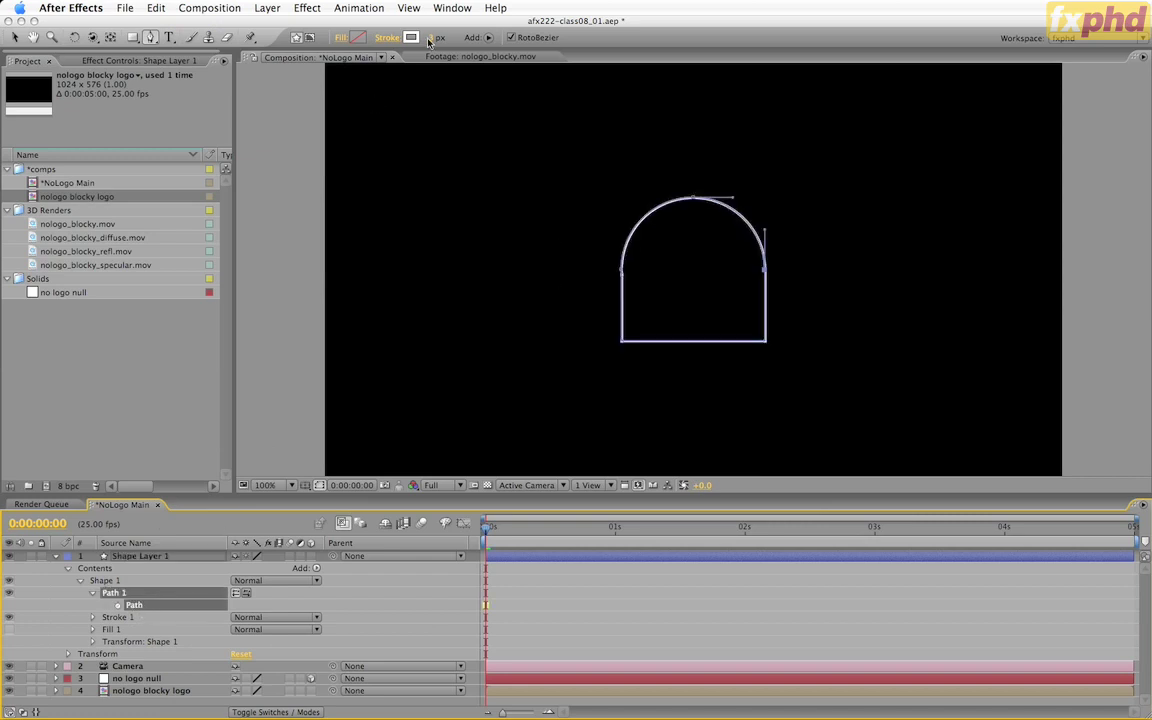
# Step: Try a stroke width of 0 px on the arch outline and undo the change
pyautogui.moveTo(431, 40)
pyautogui.mouseDown()
pyautogui.moveTo(470, 40)
pyautogui.moveTo(433, 38)
pyautogui.mouseUp()
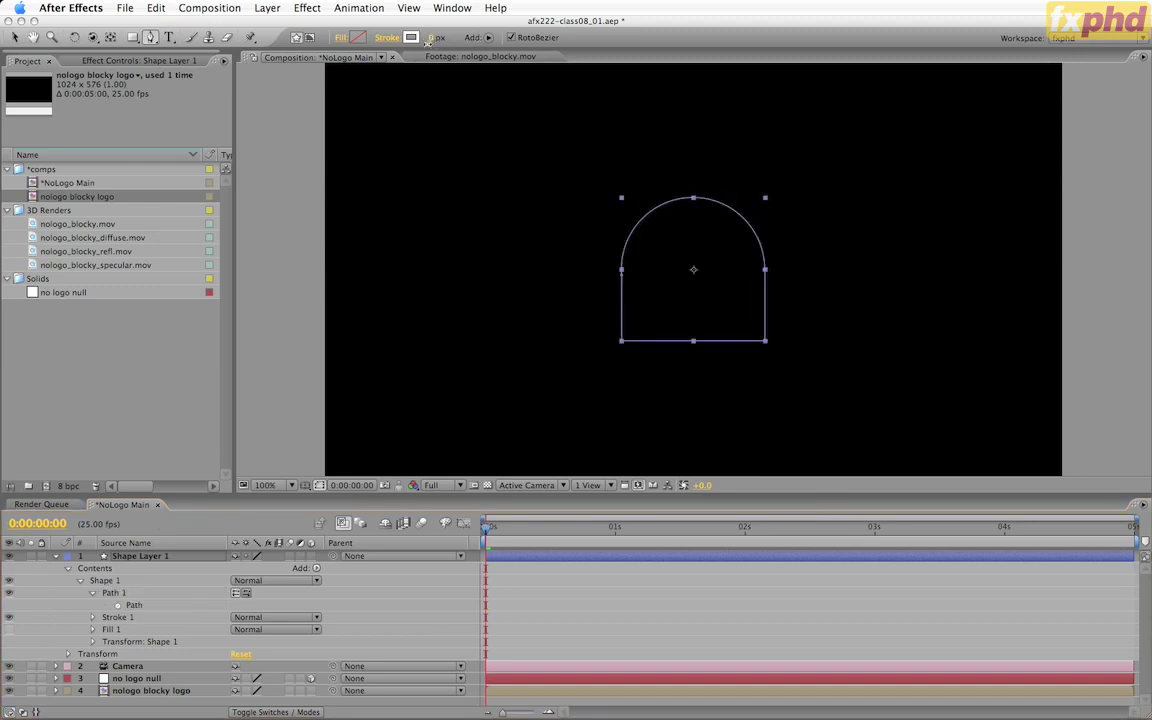
pyautogui.press('super+z')
pyautogui.press('super+z')
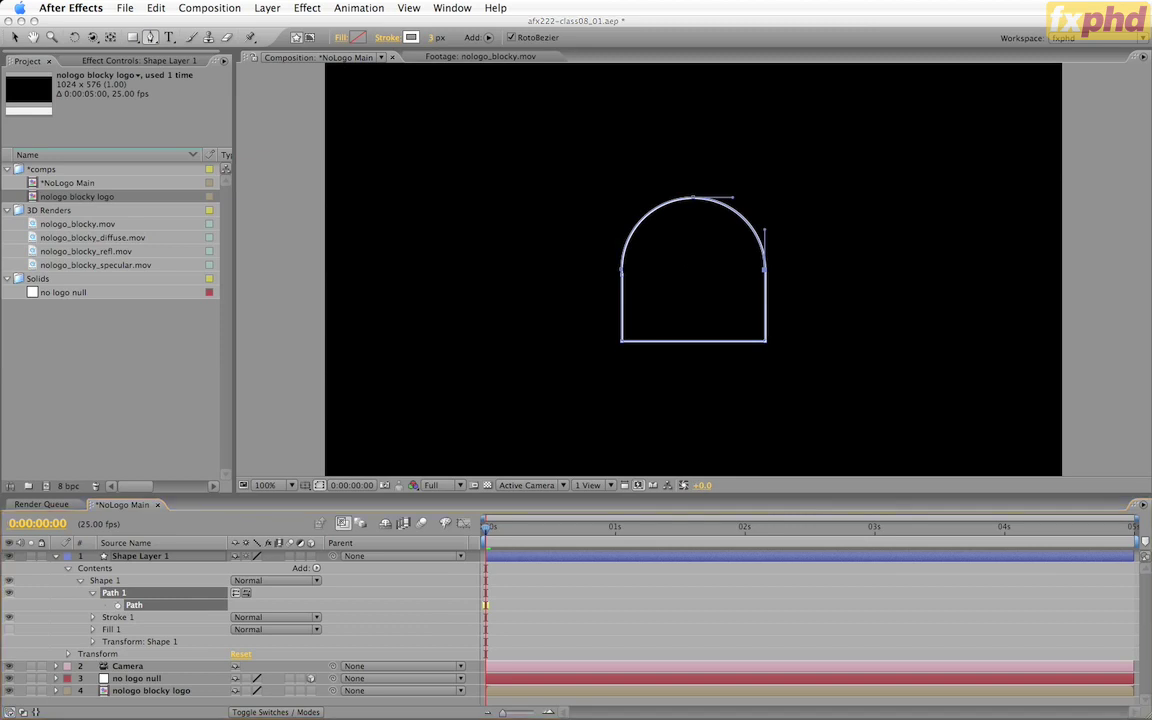
# Step: Switch to Illustrator, copy the green circle beside the red arch, and leave Illustrator to bring the After Effects composition back
pyautogui.press('super+Tab')
pyautogui.click(368, 420)
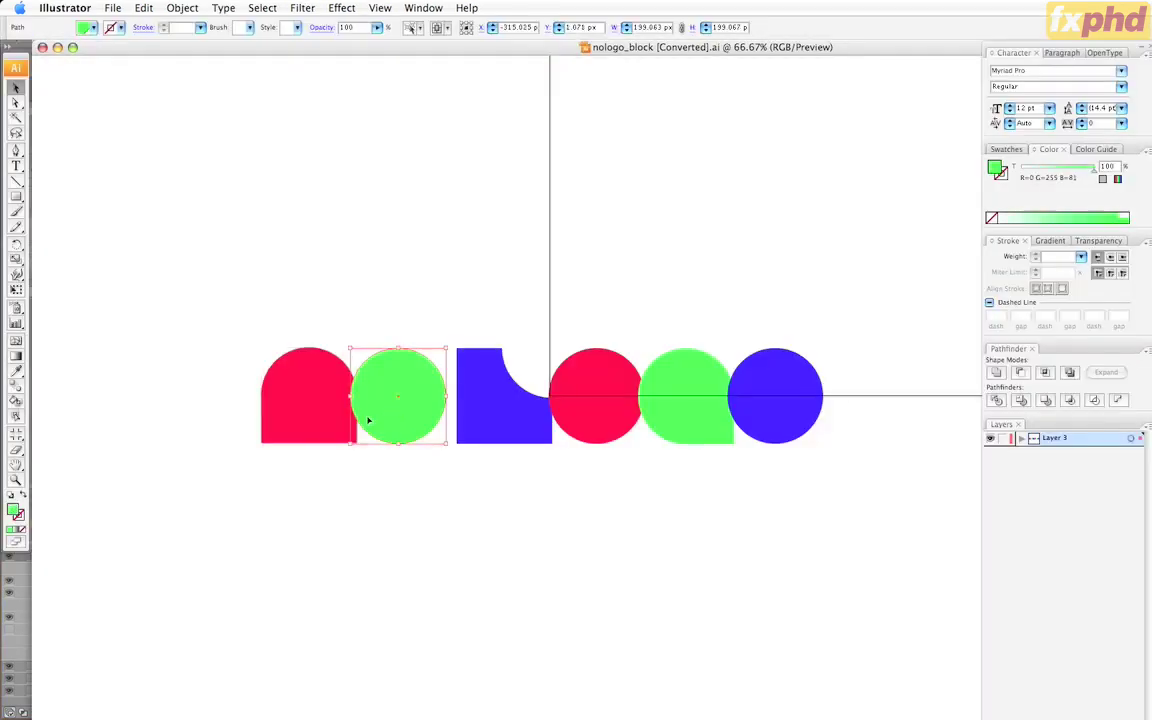
pyautogui.press('a')
pyautogui.press('v')
pyautogui.press('super+Tab')
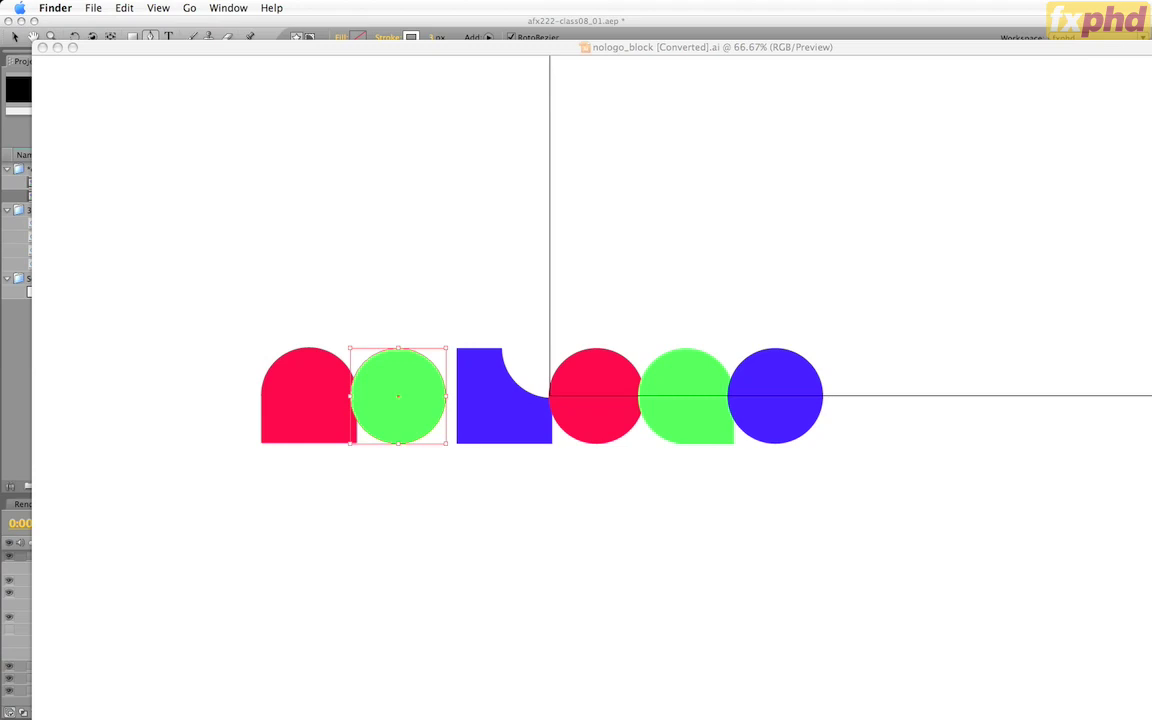
pyautogui.press('super+Tab')
pyautogui.press('super+h')
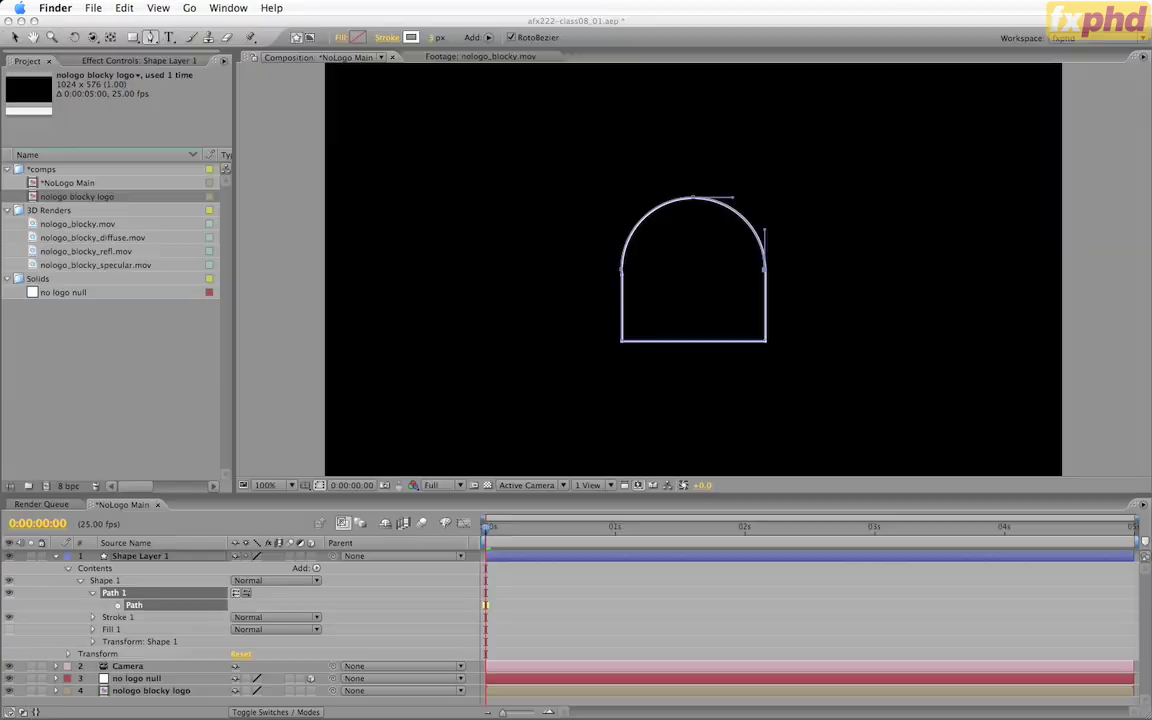
# Step: Try pasting the copied circle into the Path property of Path 1, and undo the paste
pyautogui.click(135, 604)
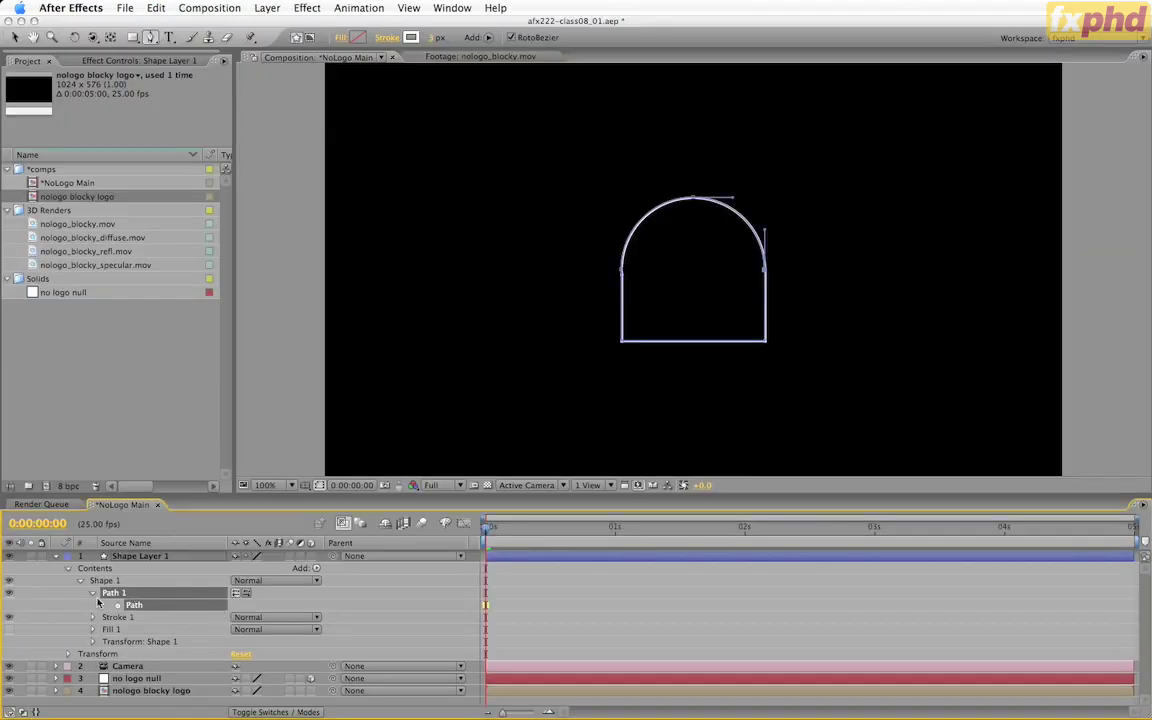
pyautogui.press('super+v')
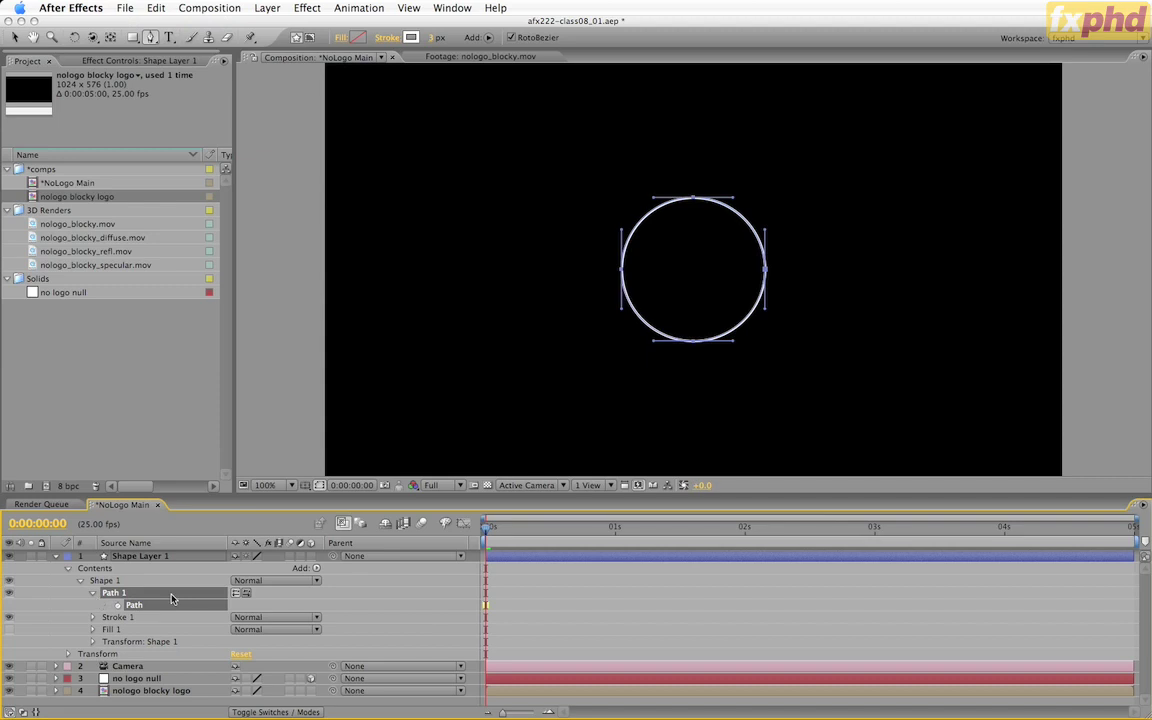
pyautogui.press('super+z')
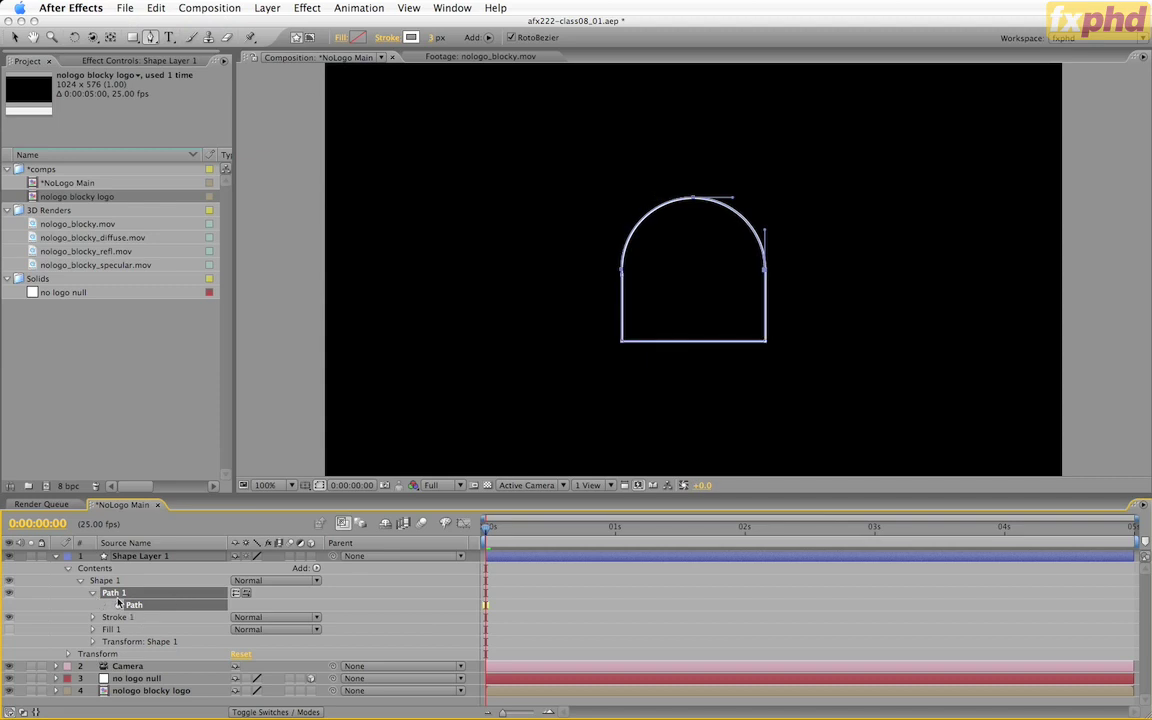
# Step: Duplicate Path 1 and paste the copied circle into the duplicate's Path property
pyautogui.press('super+d')
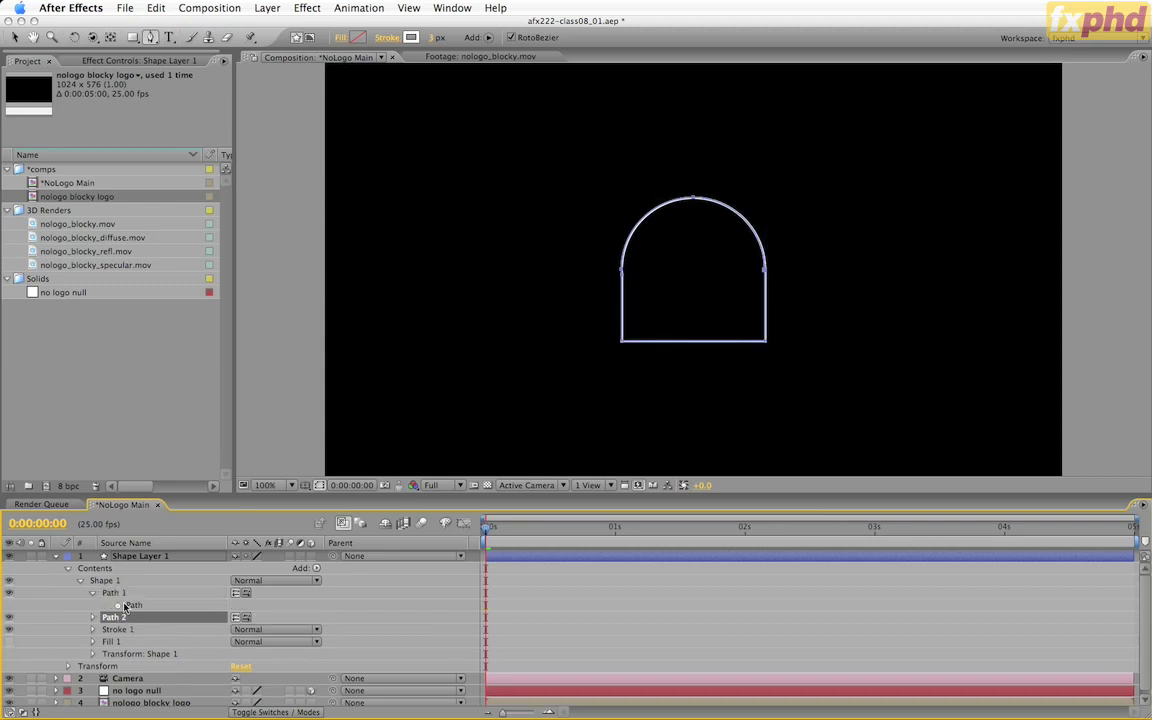
pyautogui.click(134, 628)
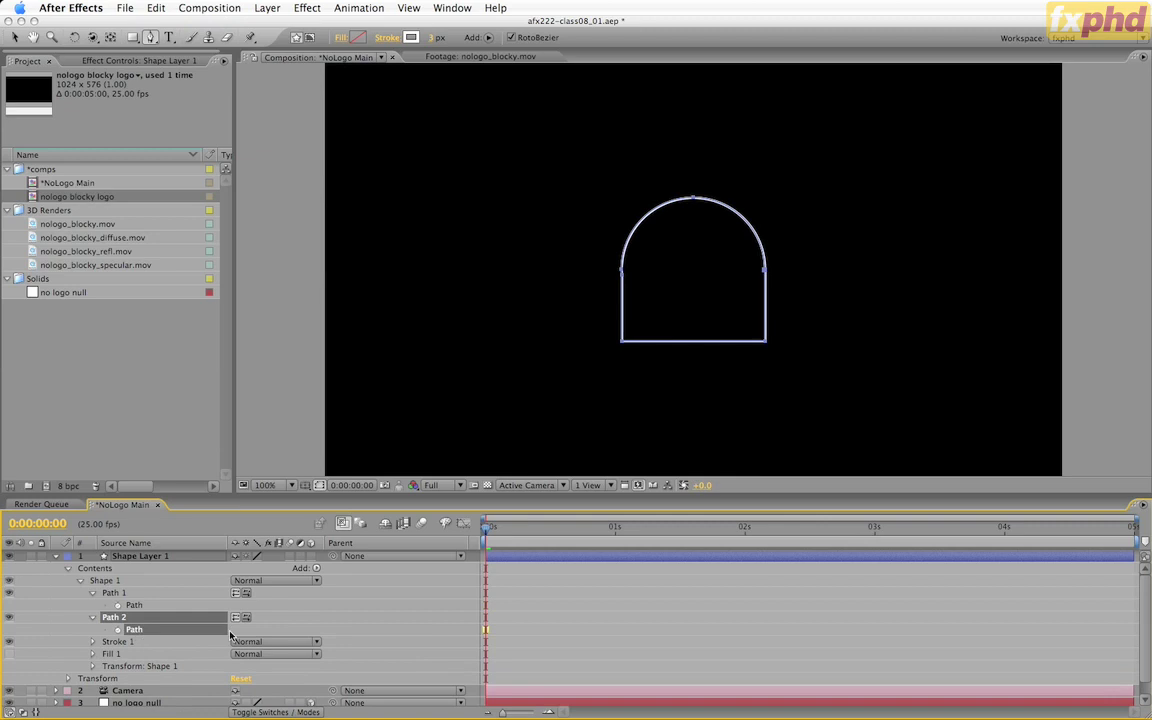
pyautogui.press('super+v')
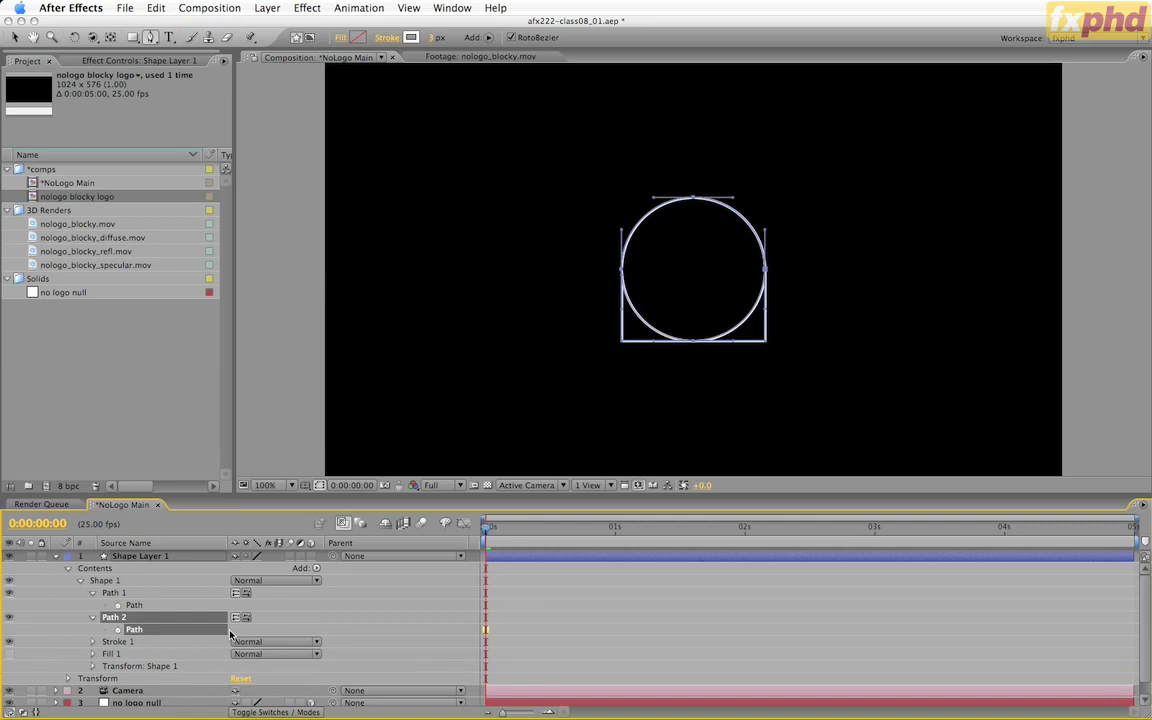
# Step: Try moving the pasted circle path directly in the composition with the Selection tool, and undo the attempt
pyautogui.press('v')
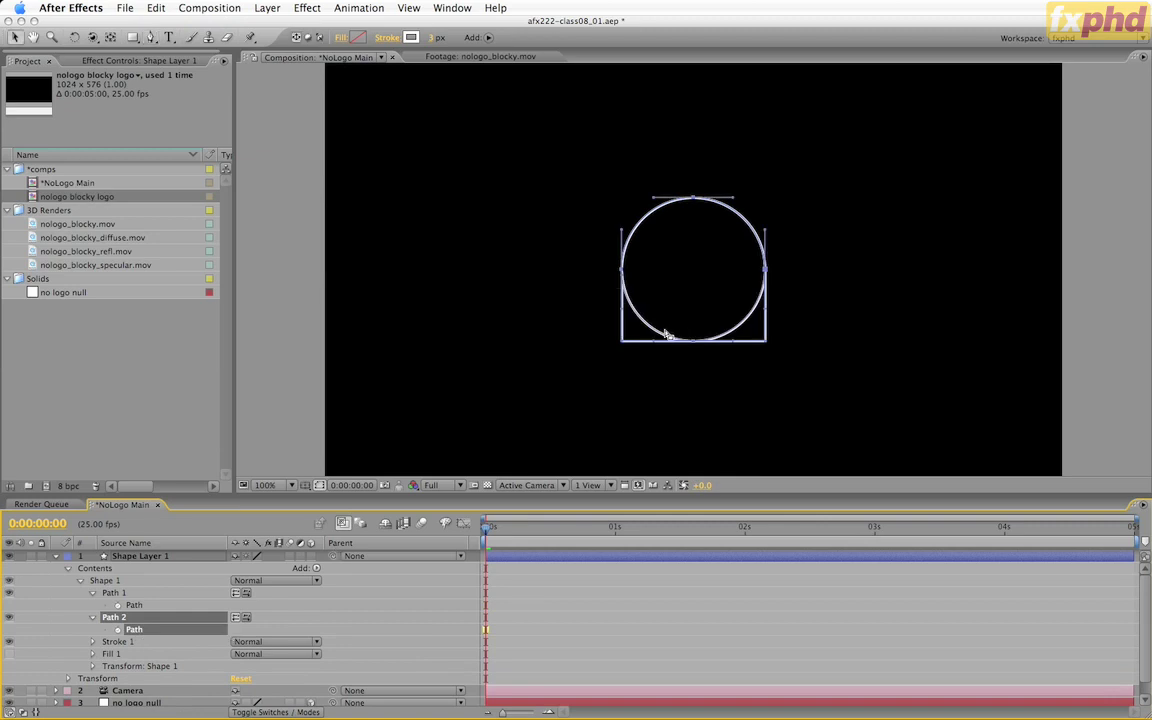
pyautogui.click(662, 337)
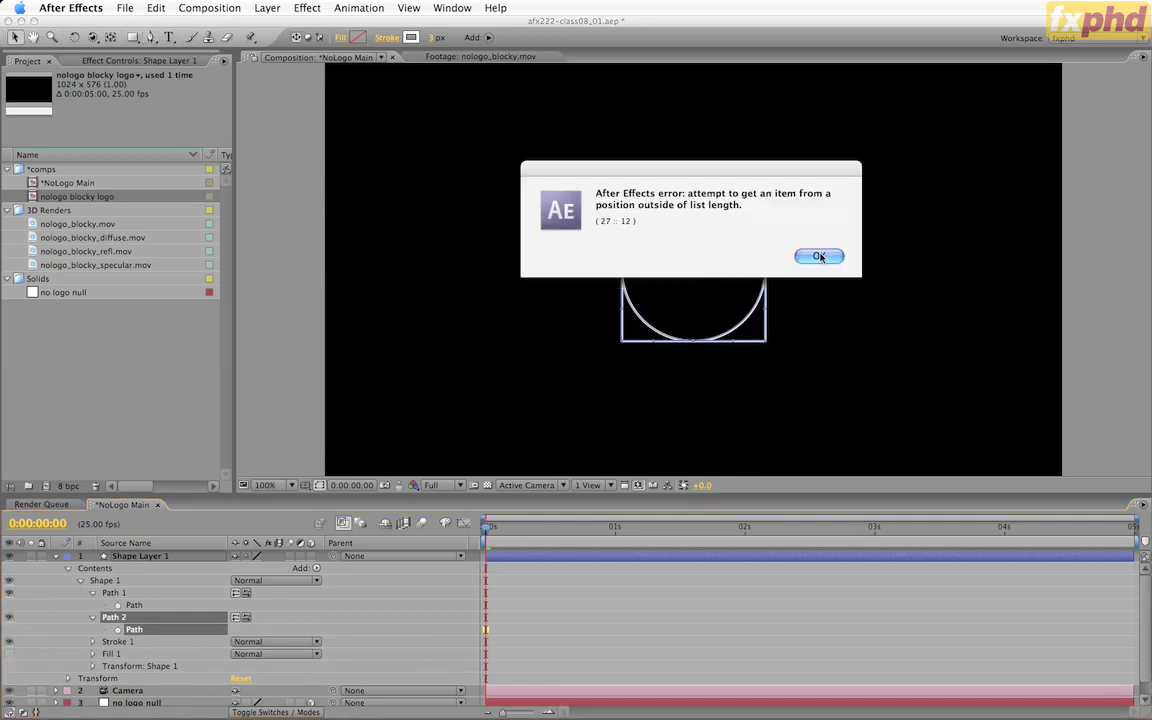
pyautogui.click(820, 258)
pyautogui.moveTo(746, 321); pyautogui.dragTo(789, 320)
pyautogui.press('super+z')
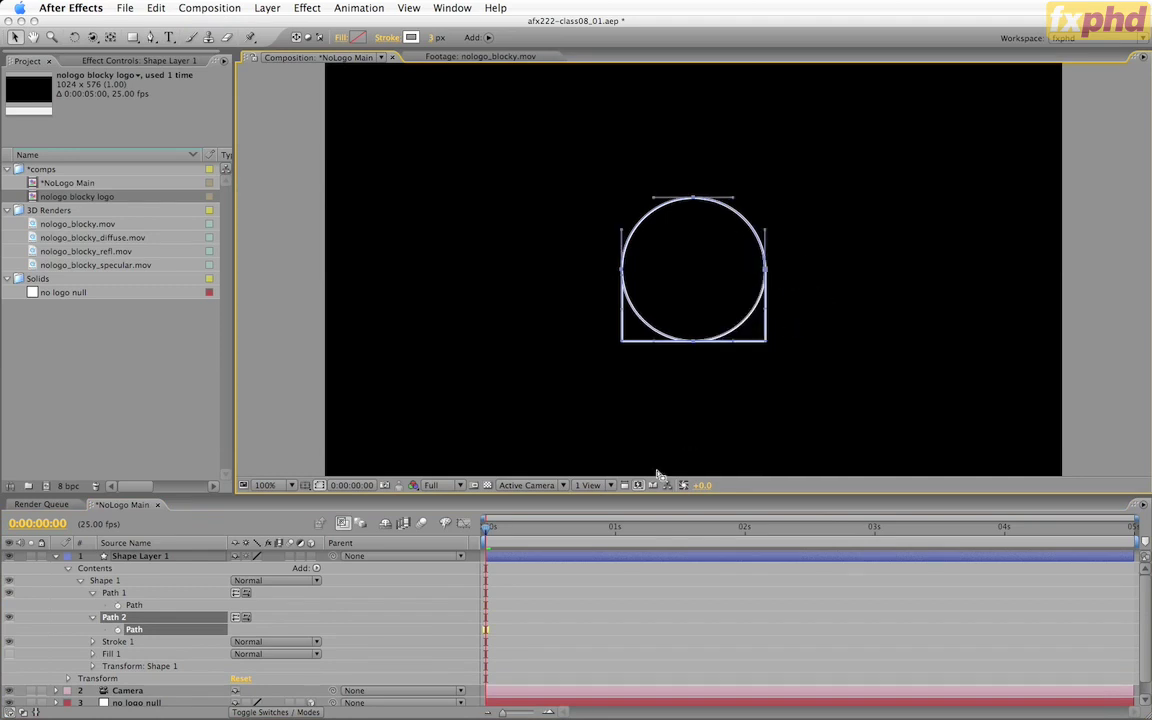
# Step: Nudge the circle path horizontally away from the arch, and delete Path 2
pyautogui.click(118, 629)
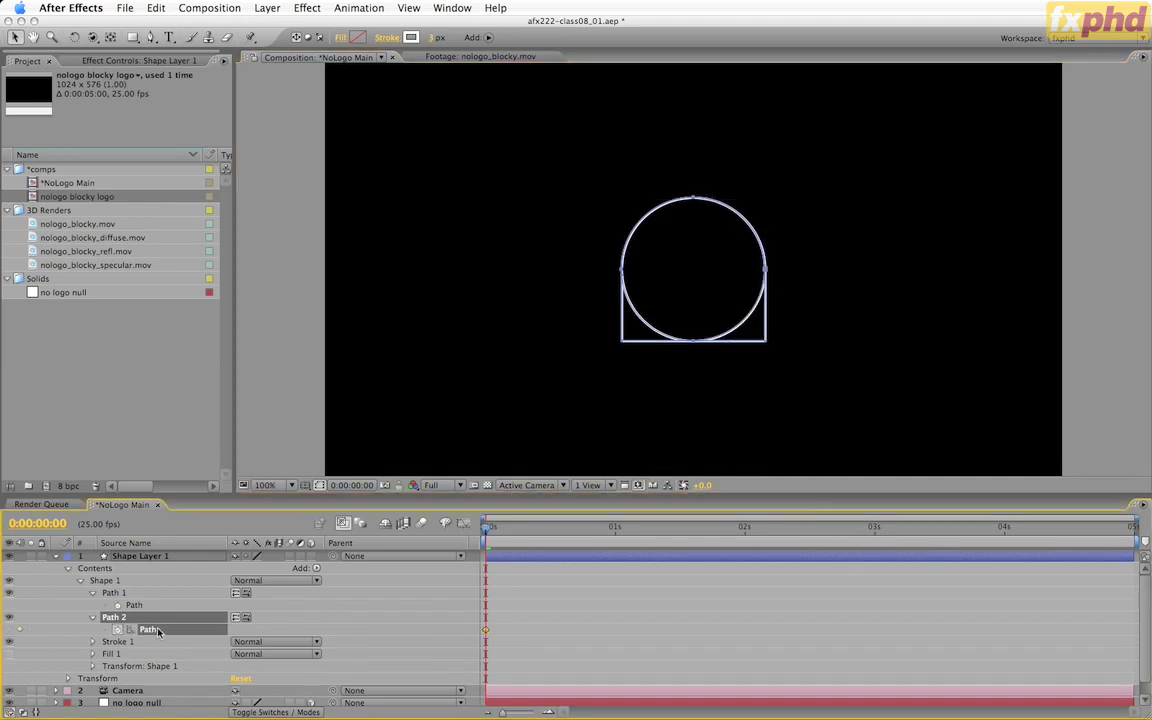
pyautogui.click(150, 629)
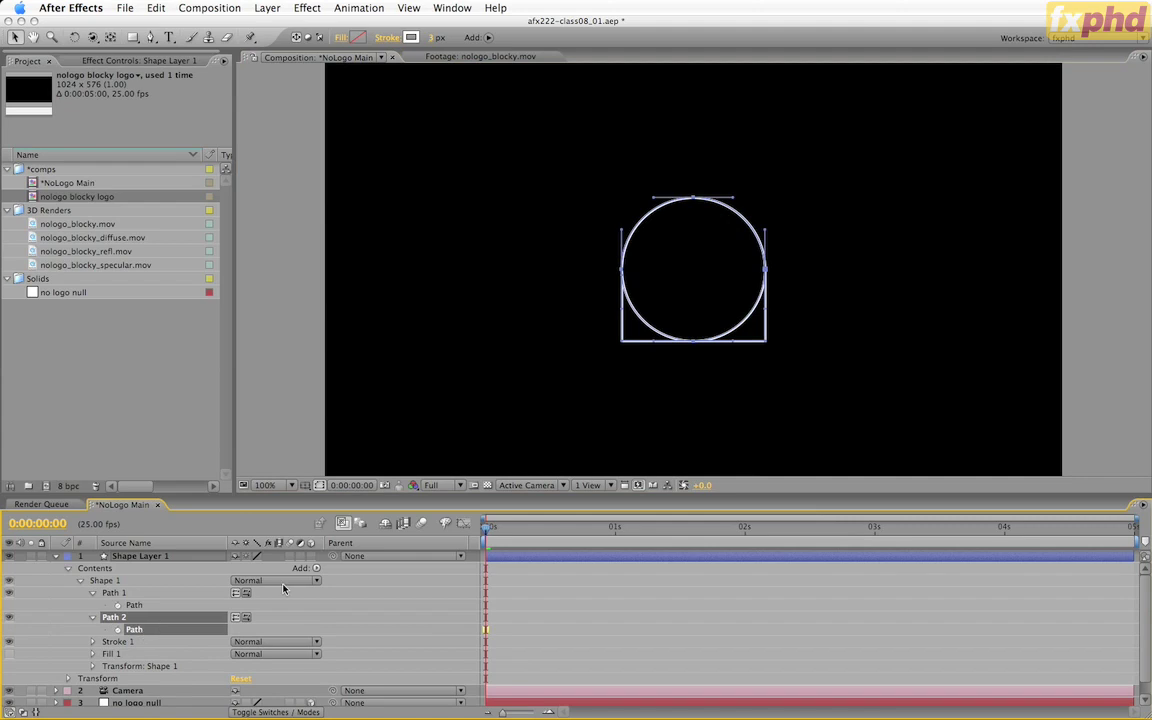
pyautogui.hotkey('shift', 'Right')
pyautogui.hotkey('shift', 'Right')
pyautogui.hotkey('shift', 'Right')
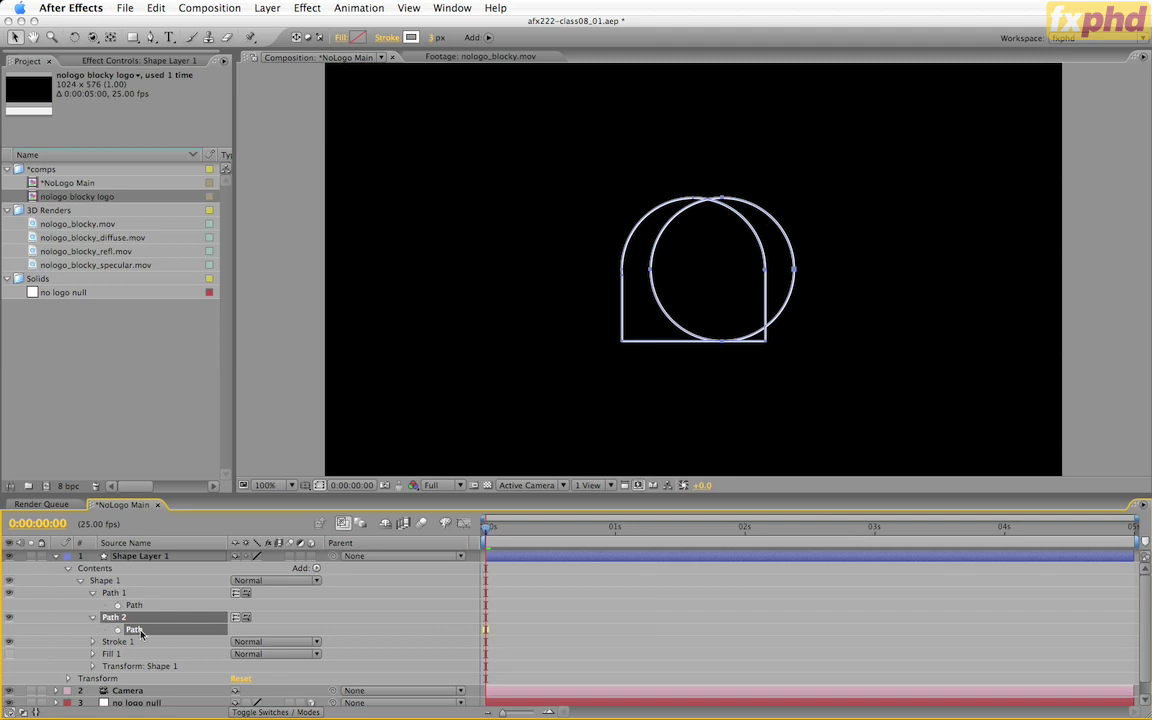
pyautogui.press('Delete')
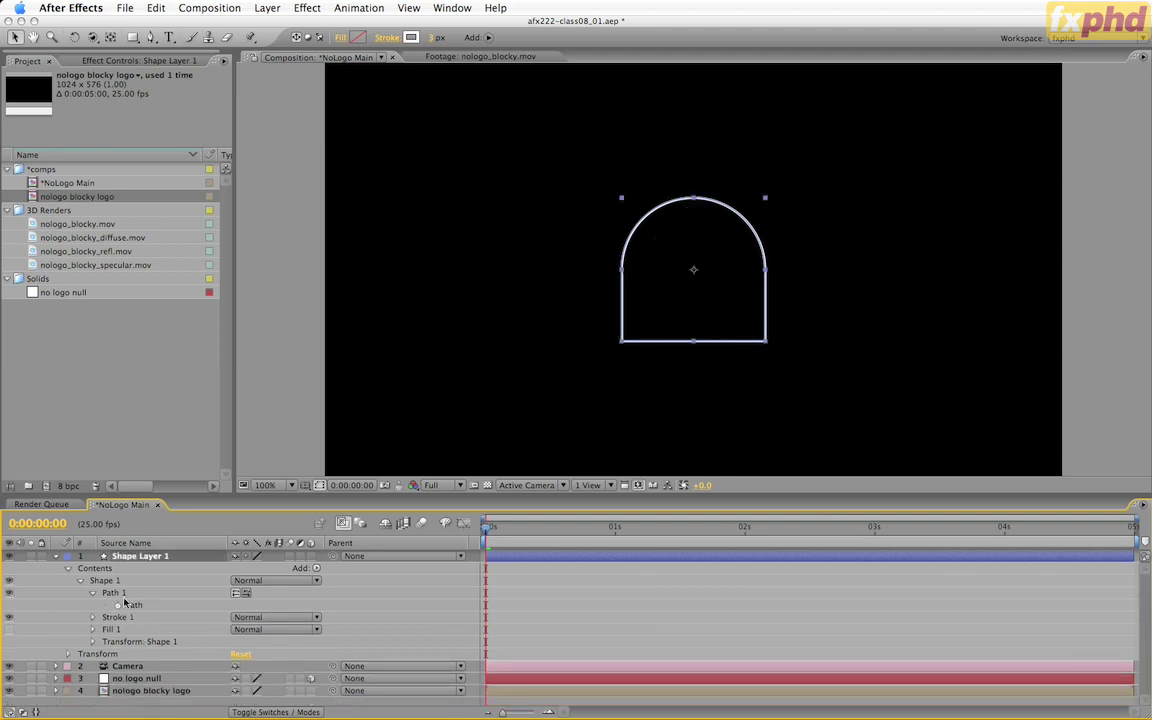
# Step: Select Path 1, switch to Illustrator, copy all six logo shapes together, and return to After Effects
pyautogui.click(113, 592)
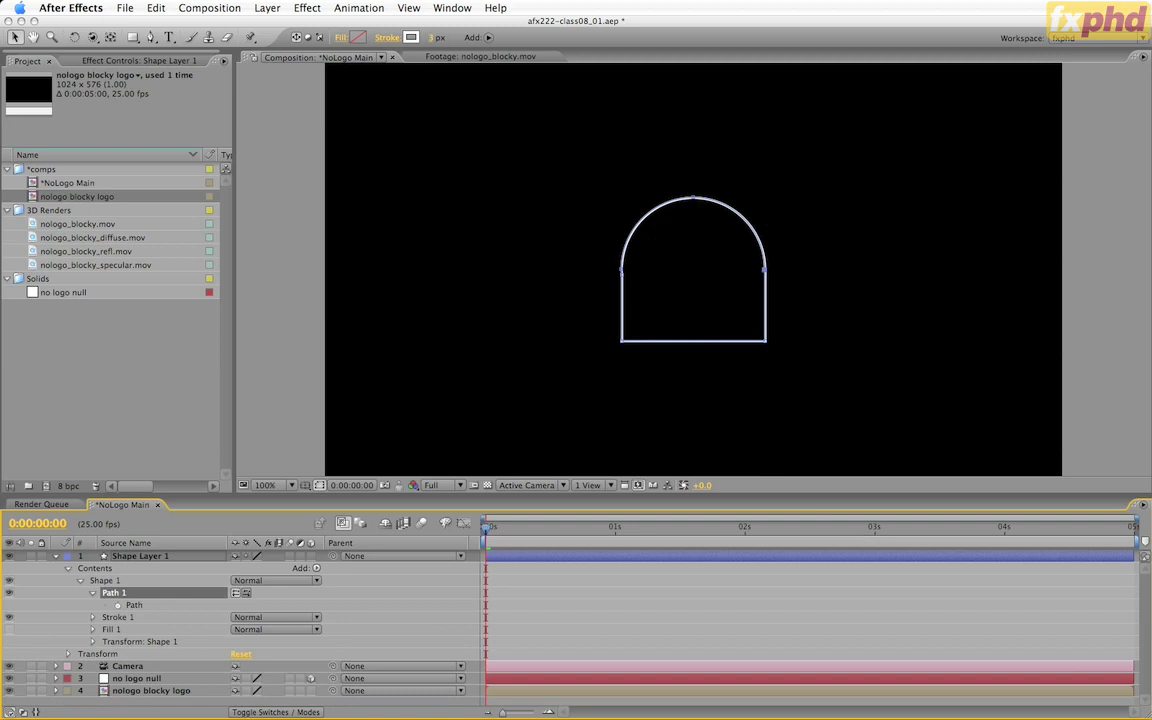
pyautogui.press('super+Tab')
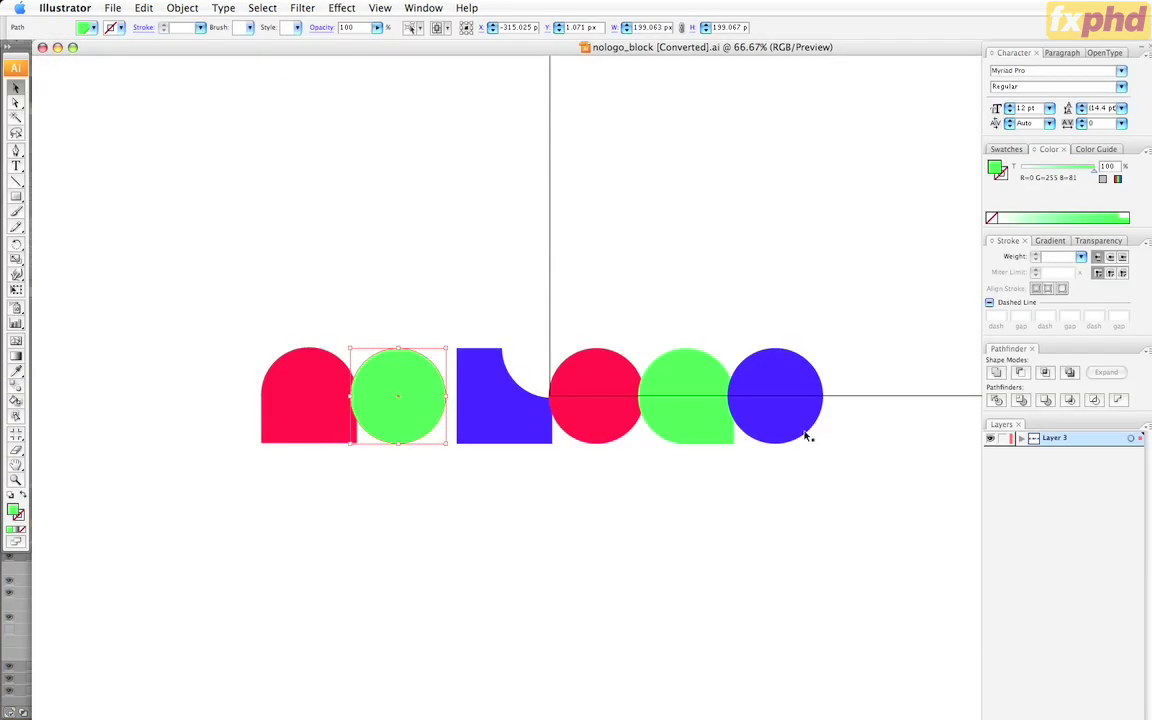
pyautogui.moveTo(897, 522); pyautogui.dragTo(216, 291)
pyautogui.press('super+c')
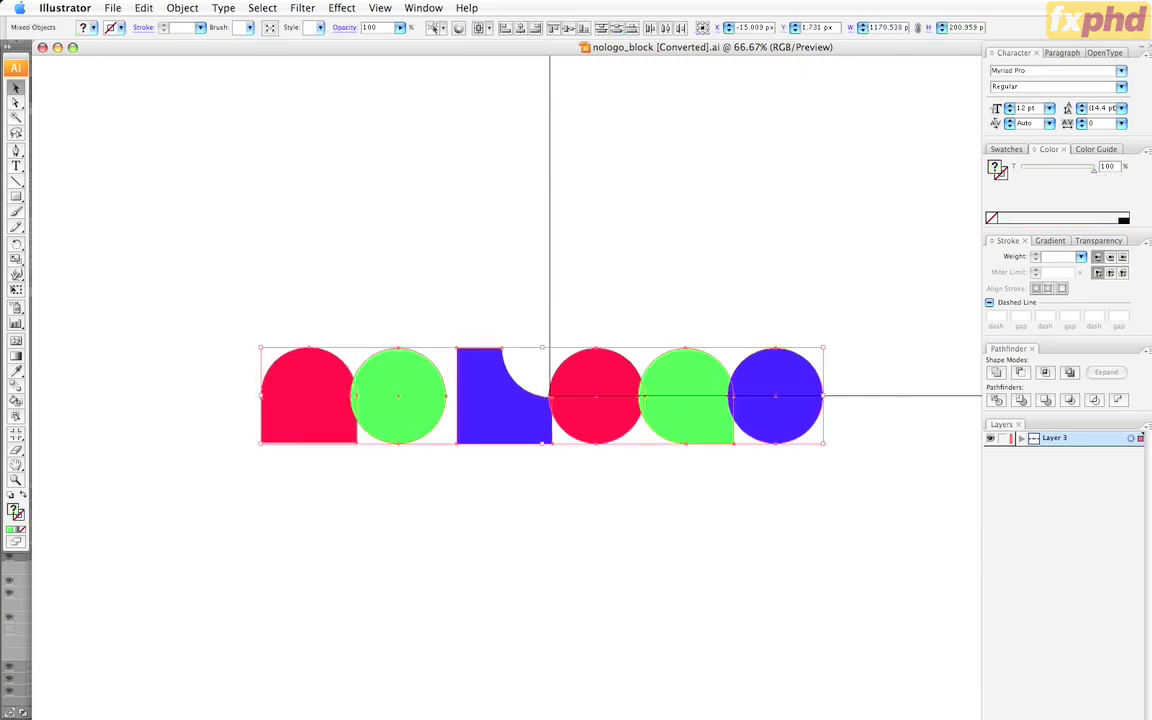
pyautogui.press('super+Tab')
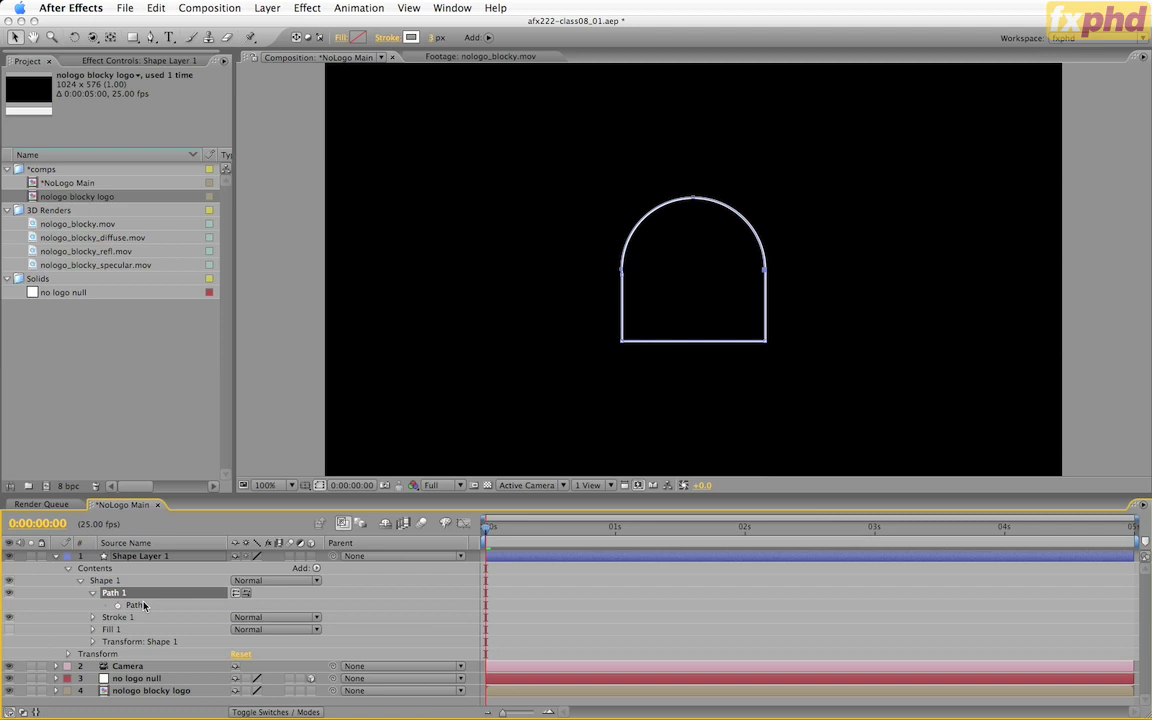
# Step: Duplicate Path 1 five times within Shape 1 to make six paths
pyautogui.press('super+d')
pyautogui.press('super+d')
pyautogui.press('super+d')
pyautogui.press('super+d')
pyautogui.press('super+d')
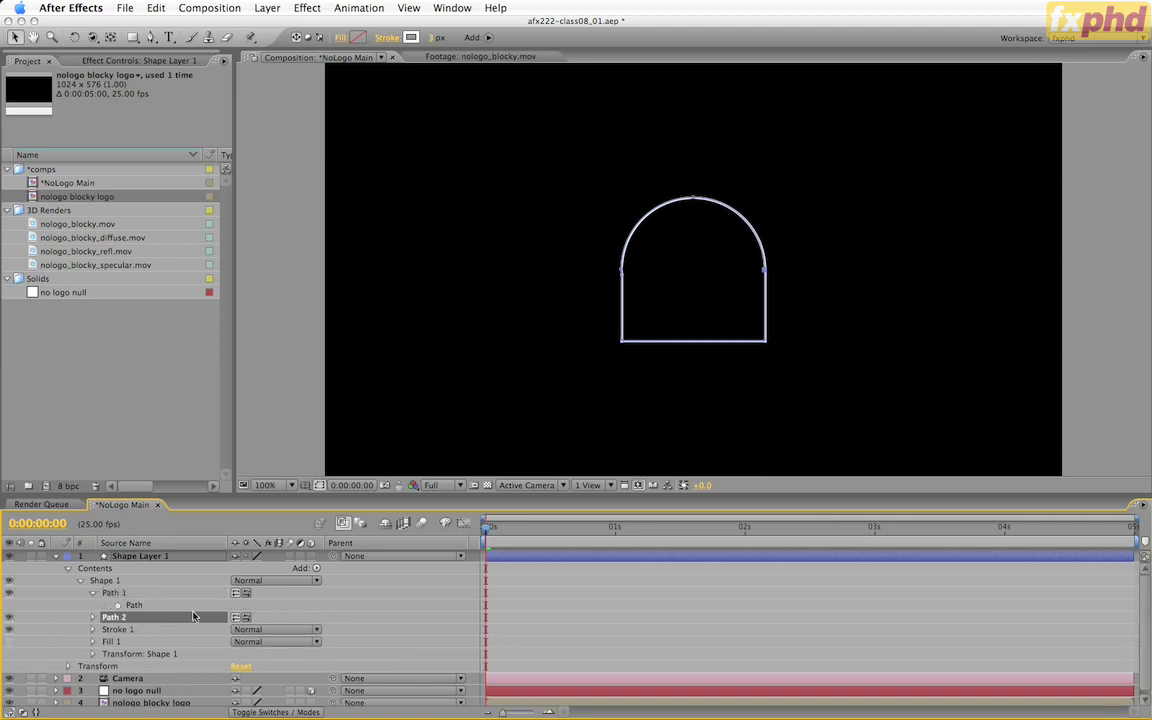
# Step: Enlarge the timeline and expand Path 2 through Path 6 to expose their individual Path properties
pyautogui.click(92, 617)
pyautogui.click(92, 642)
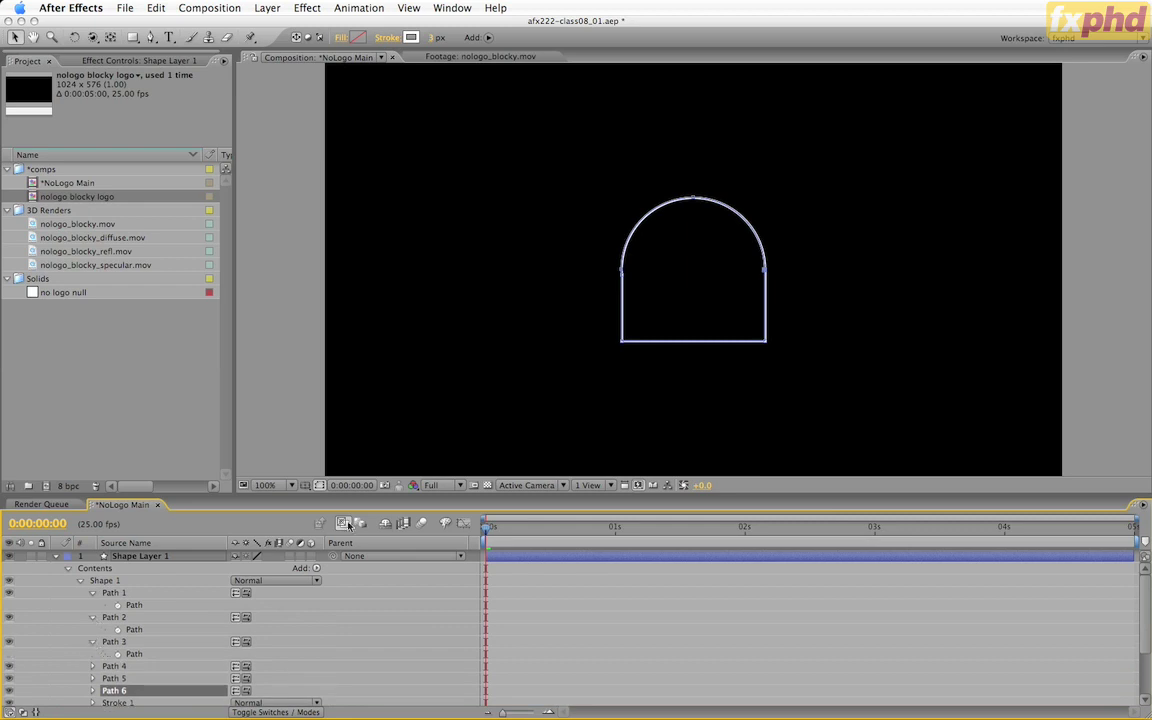
pyautogui.moveTo(375, 495); pyautogui.dragTo(375, 345)
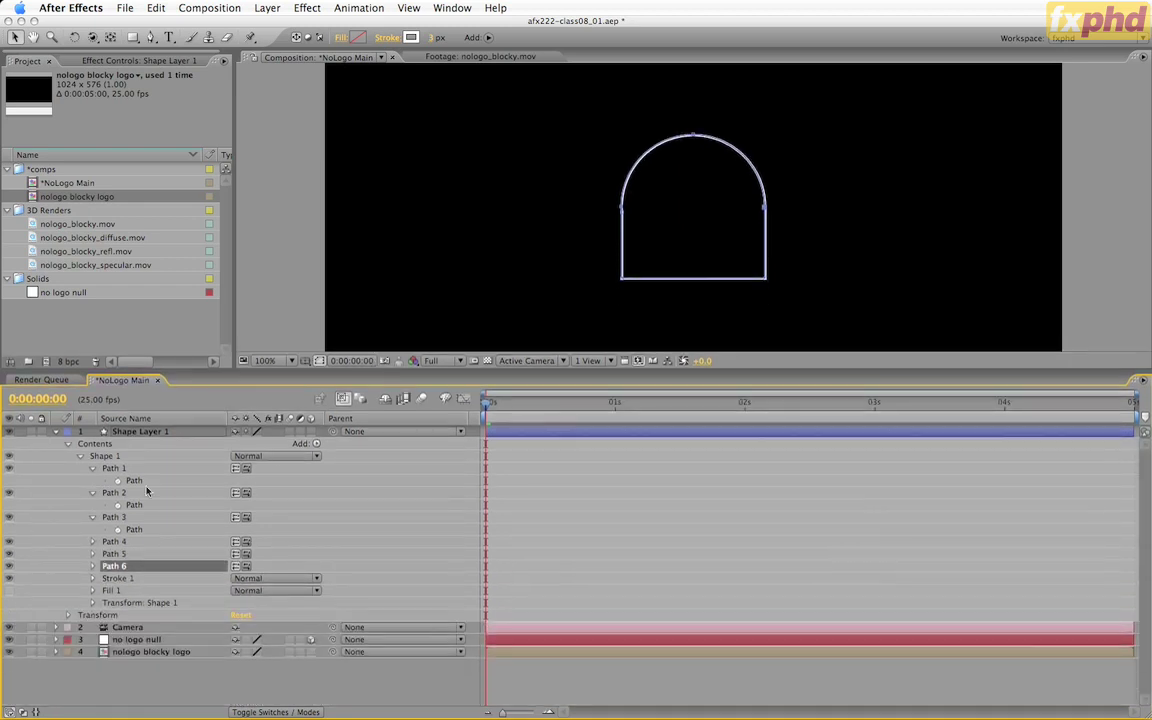
pyautogui.click(92, 541)
pyautogui.click(93, 566)
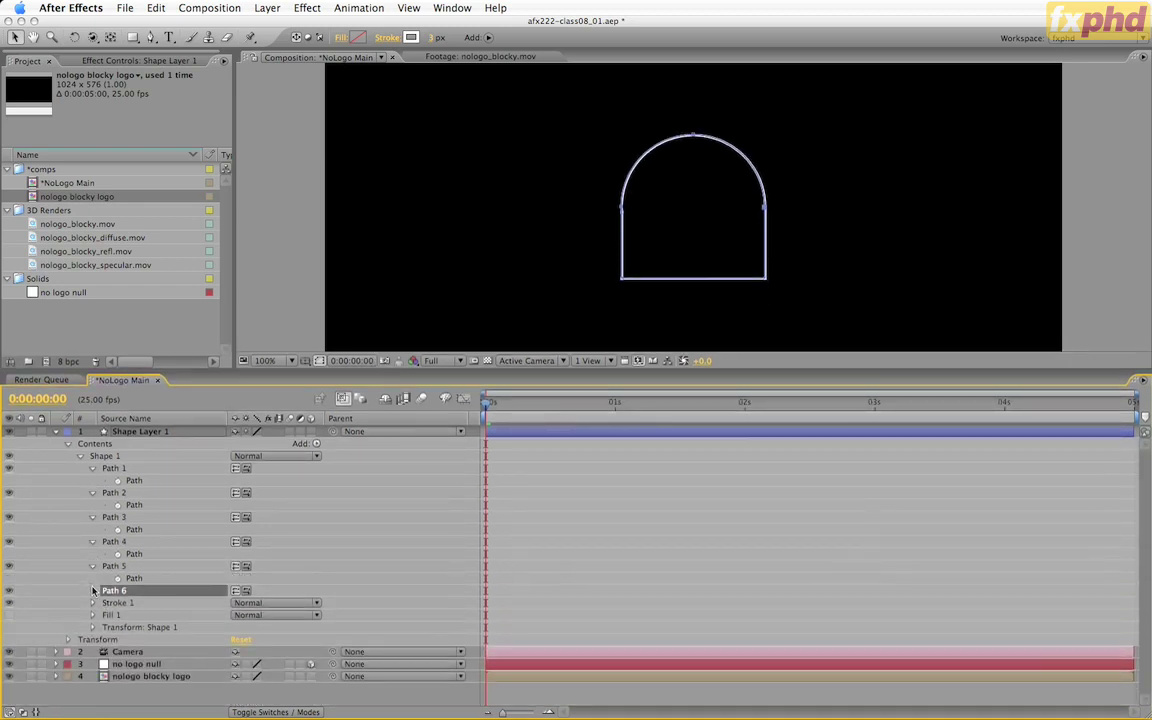
pyautogui.click(84, 540)
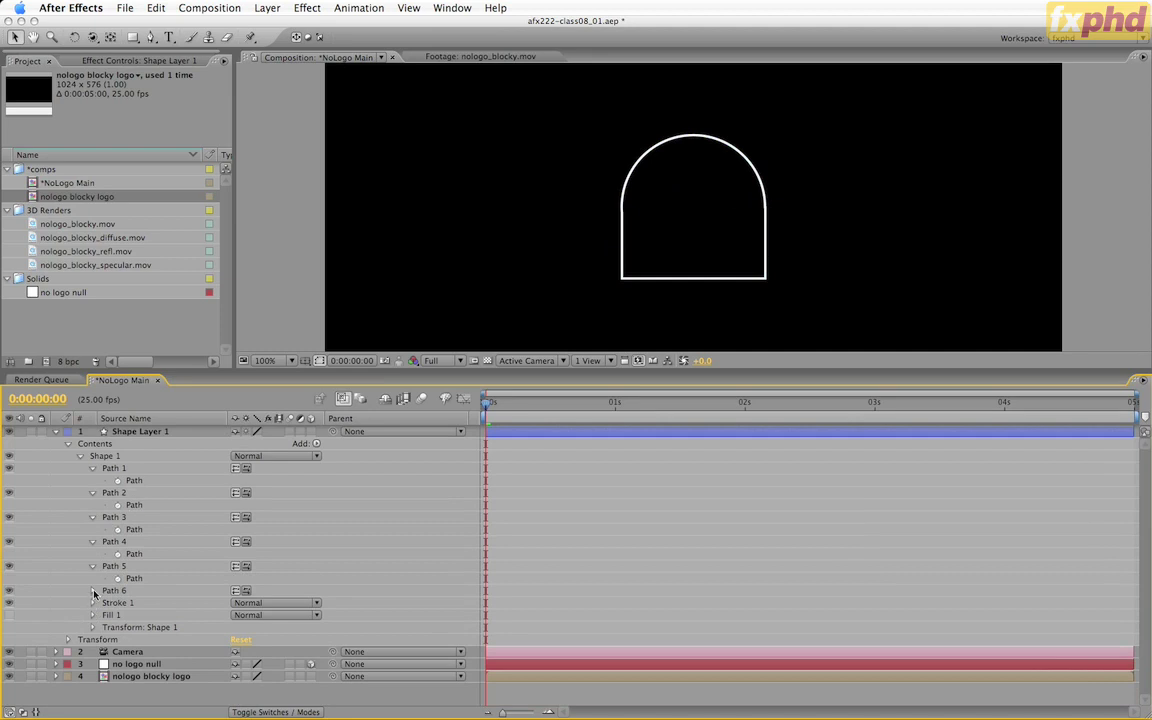
pyautogui.click(92, 590)
# Step: Paste the six copied Illustrator shapes into the Path properties of Path 1 through Path 6 together, and restore a larger composition view
pyautogui.click(134, 480)
pyautogui.keyDown('shift'); pyautogui.click(134, 505); pyautogui.keyUp('shift')
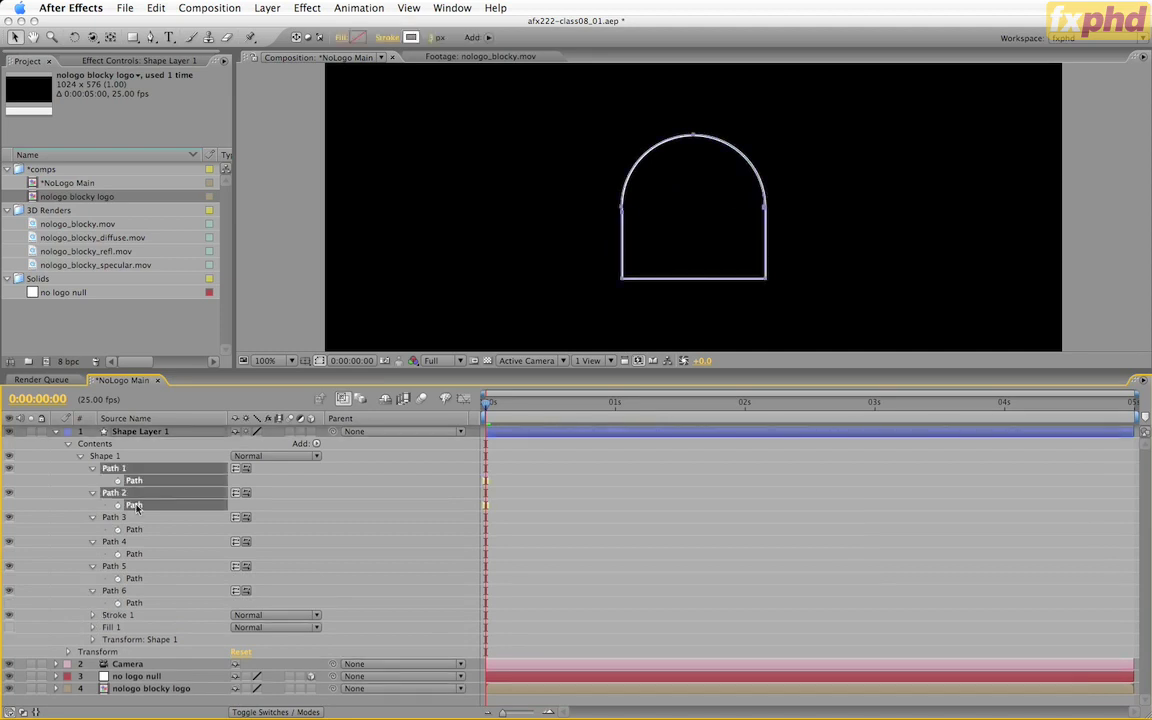
pyautogui.keyDown('shift'); pyautogui.click(134, 529); pyautogui.keyUp('shift')
pyautogui.keyDown('shift'); pyautogui.click(134, 553); pyautogui.keyUp('shift')
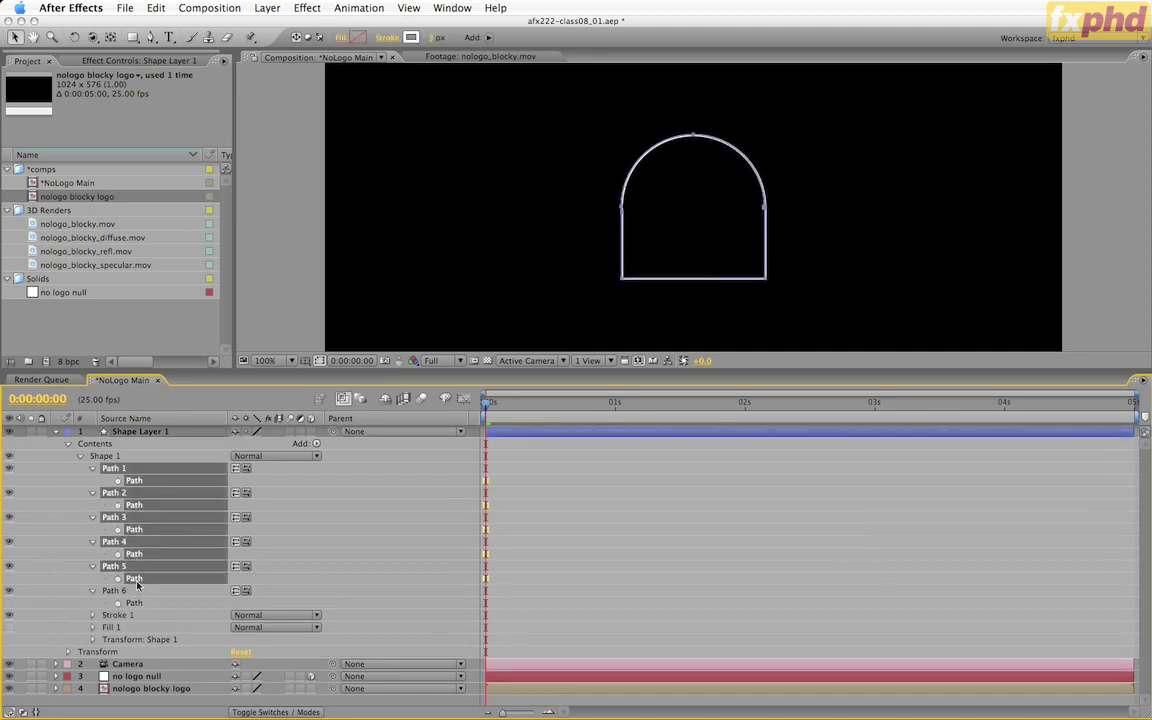
pyautogui.keyDown('shift'); pyautogui.click(134, 578); pyautogui.keyUp('shift')
pyautogui.keyDown('shift'); pyautogui.click(222, 603); pyautogui.keyUp('shift')
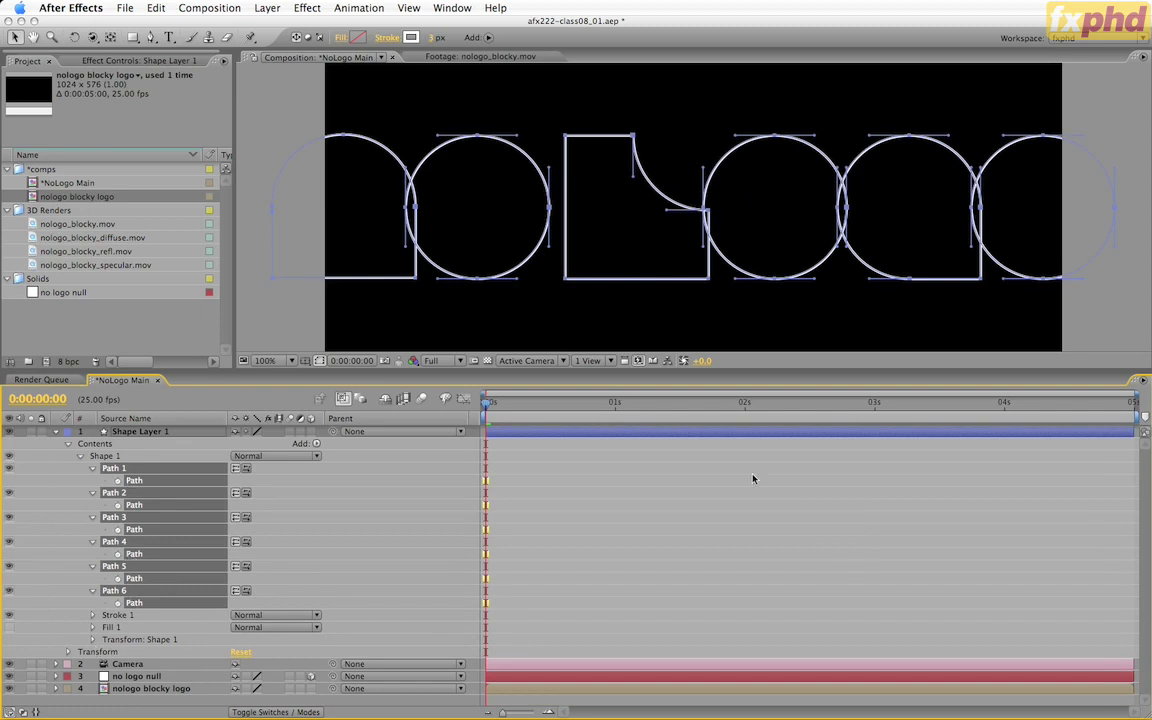
pyautogui.moveTo(630, 370); pyautogui.dragTo(697, 453)
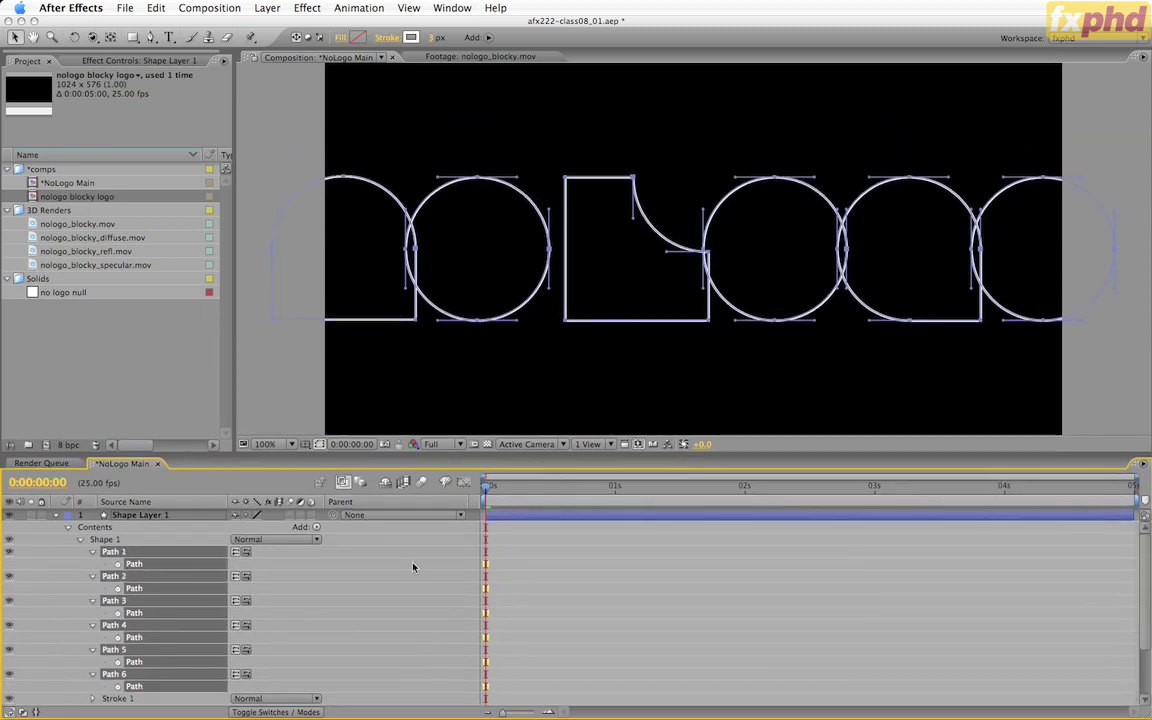
pyautogui.click(316, 527)
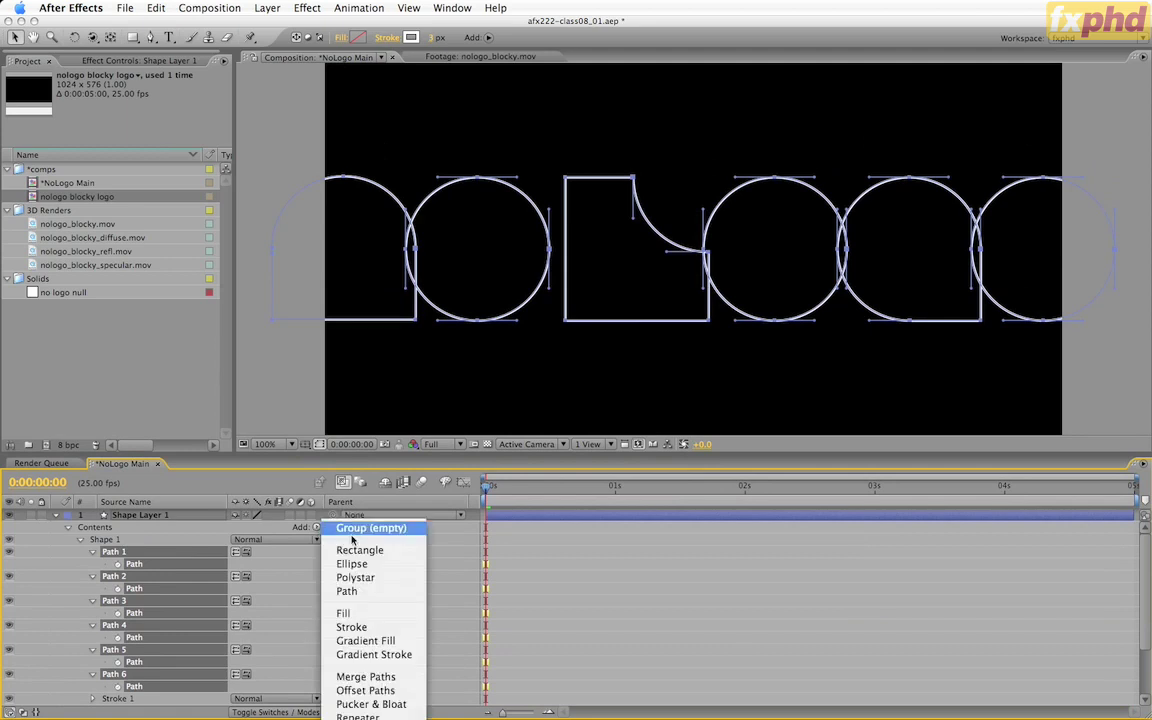
pyautogui.click(577, 371)
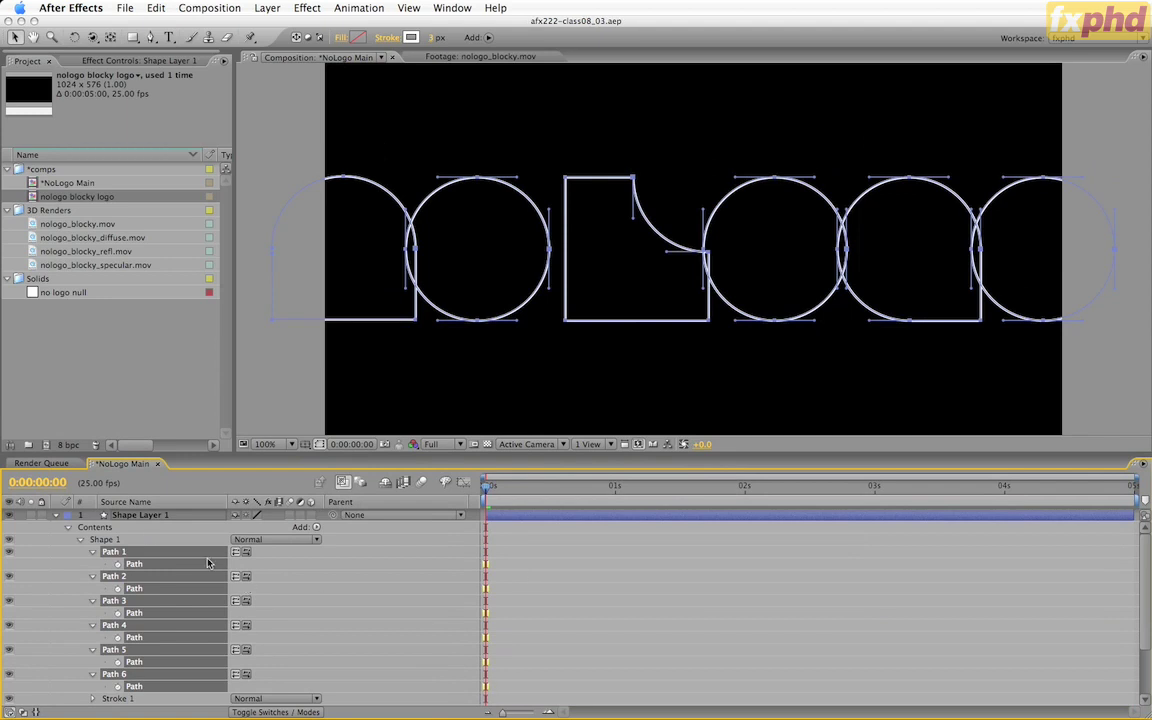
# Step: Collapse Shape Layer 1 and make it a 3D layer
pyautogui.click(140, 514)
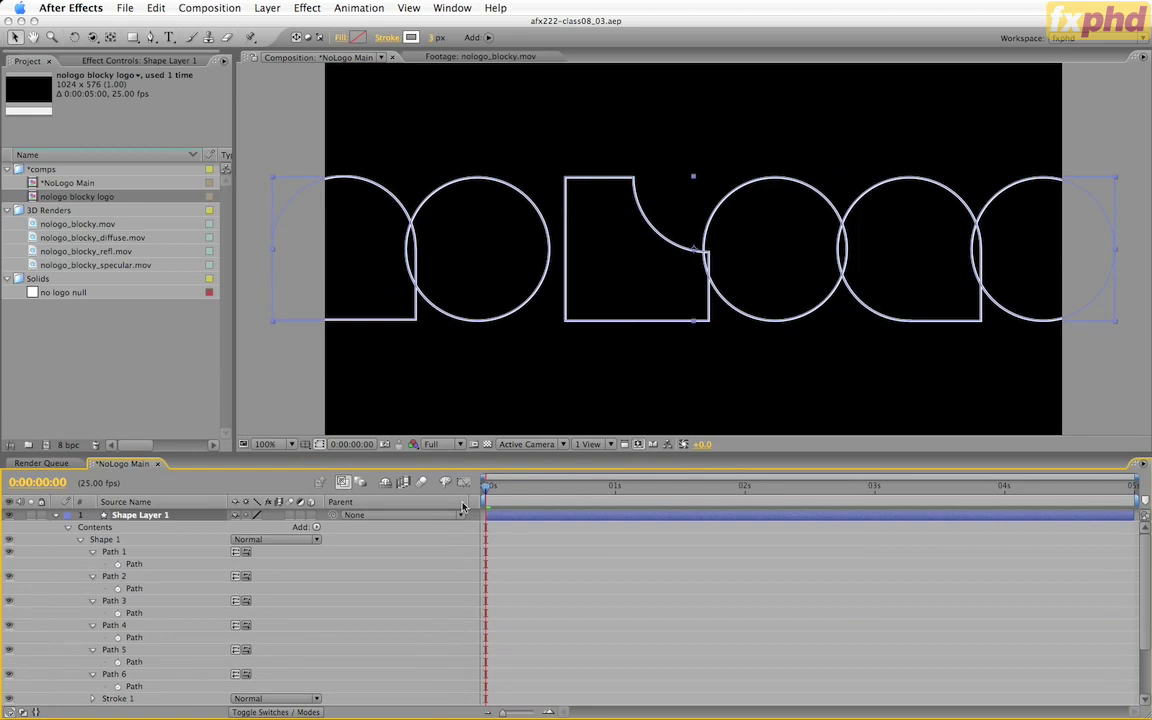
pyautogui.click(56, 514)
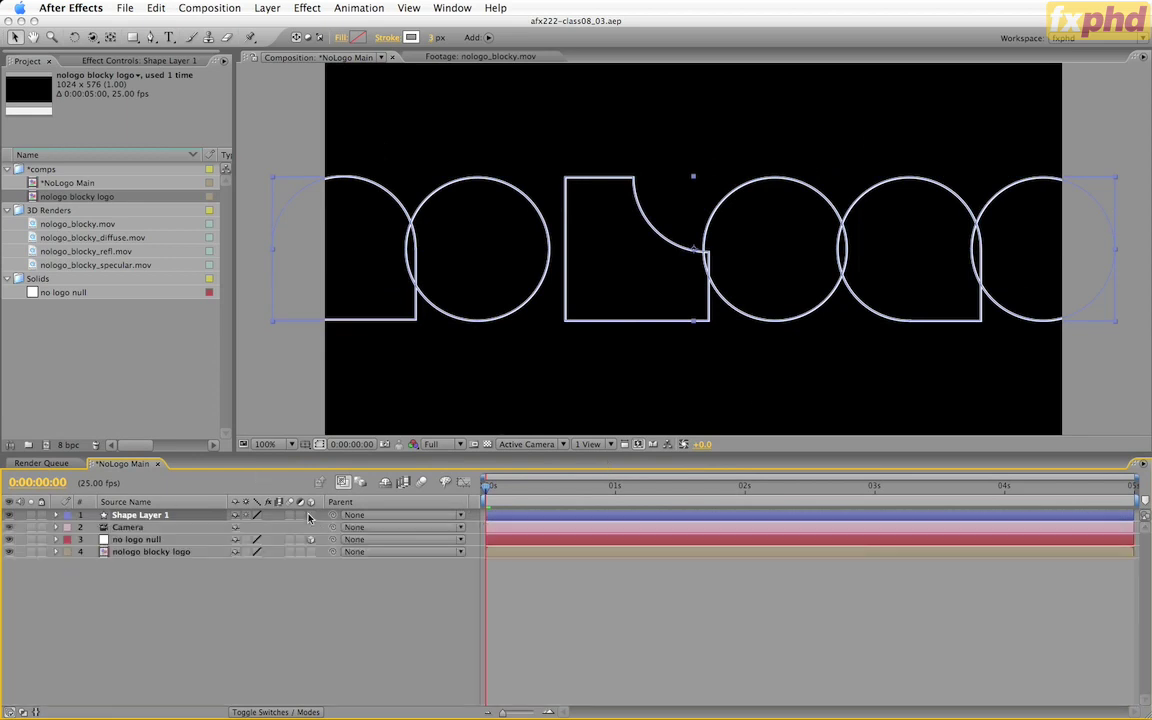
pyautogui.click(310, 515)
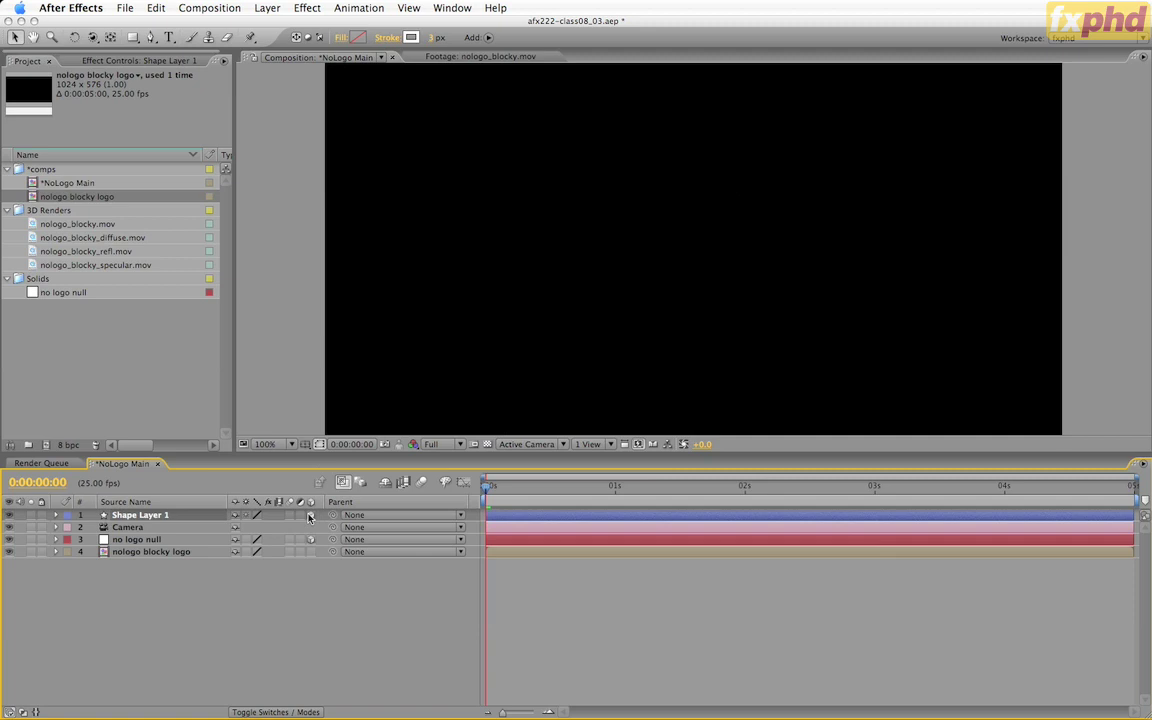
# Step: Set Shape Layer 1's position to -14, 0, 0 and check its outlines against the rendered letters from 0:00:02:11 to 0:00:02:21
pyautogui.moveTo(517, 487); pyautogui.dragTo(875, 486)
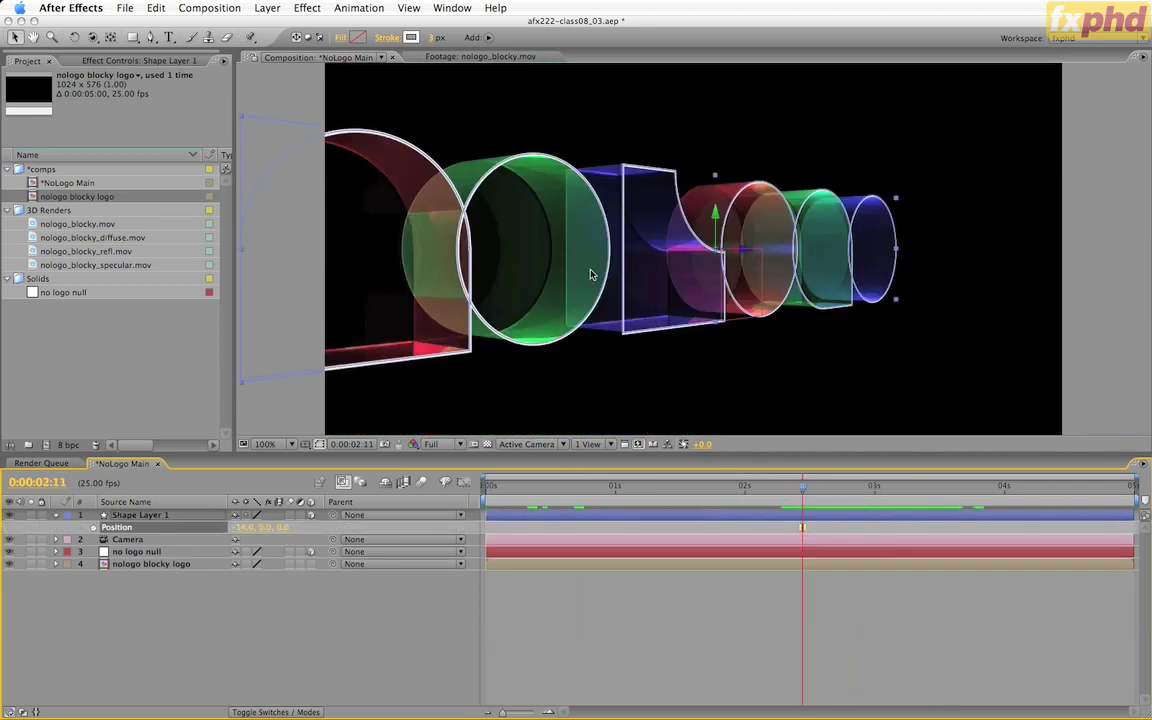
pyautogui.moveTo(802, 487)
pyautogui.mouseDown()
pyautogui.moveTo(856, 487)
pyautogui.moveTo(823, 487)
pyautogui.mouseUp()
pyautogui.moveTo(240, 526); pyautogui.dragTo(243, 537)
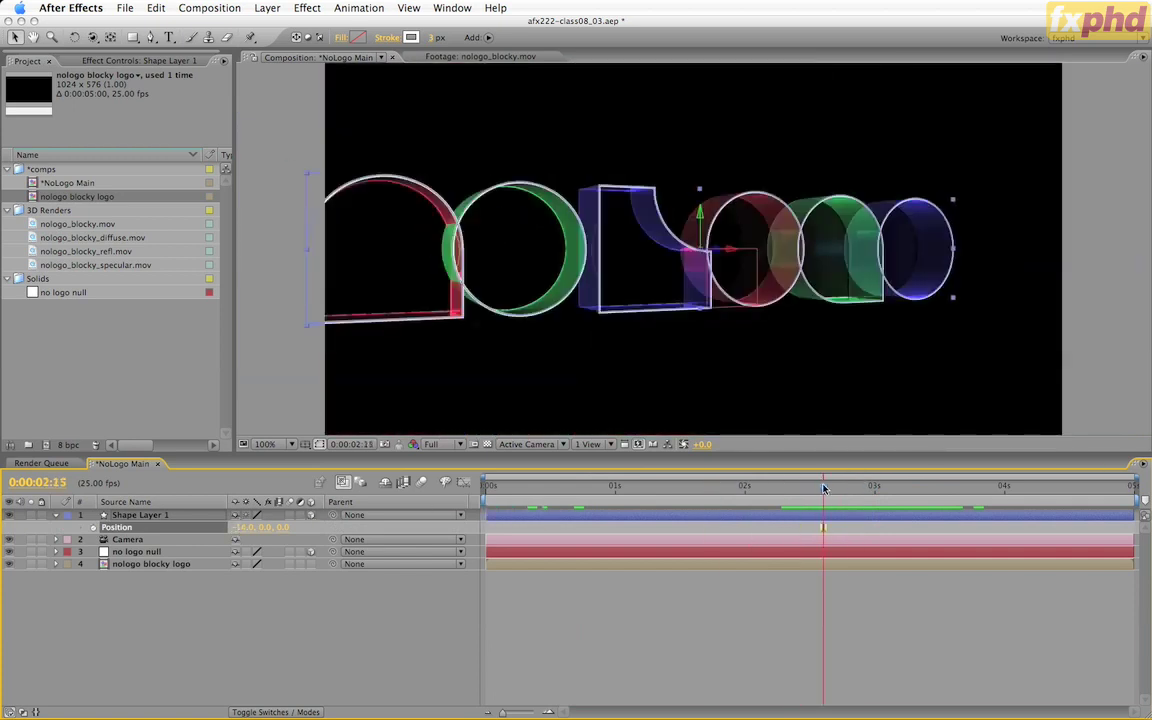
pyautogui.moveTo(826, 487); pyautogui.dragTo(857, 502)
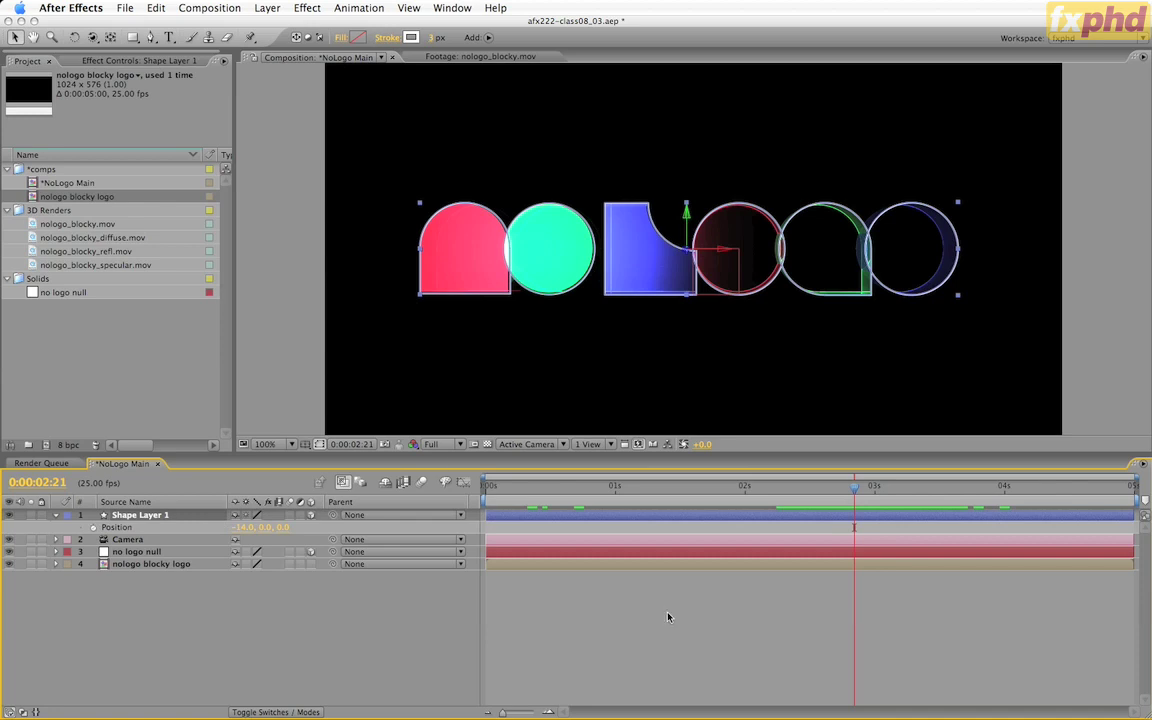
# Step: Open the Swatch You Want script palette and shrink it to a compact floating window
pyautogui.click(452, 8)
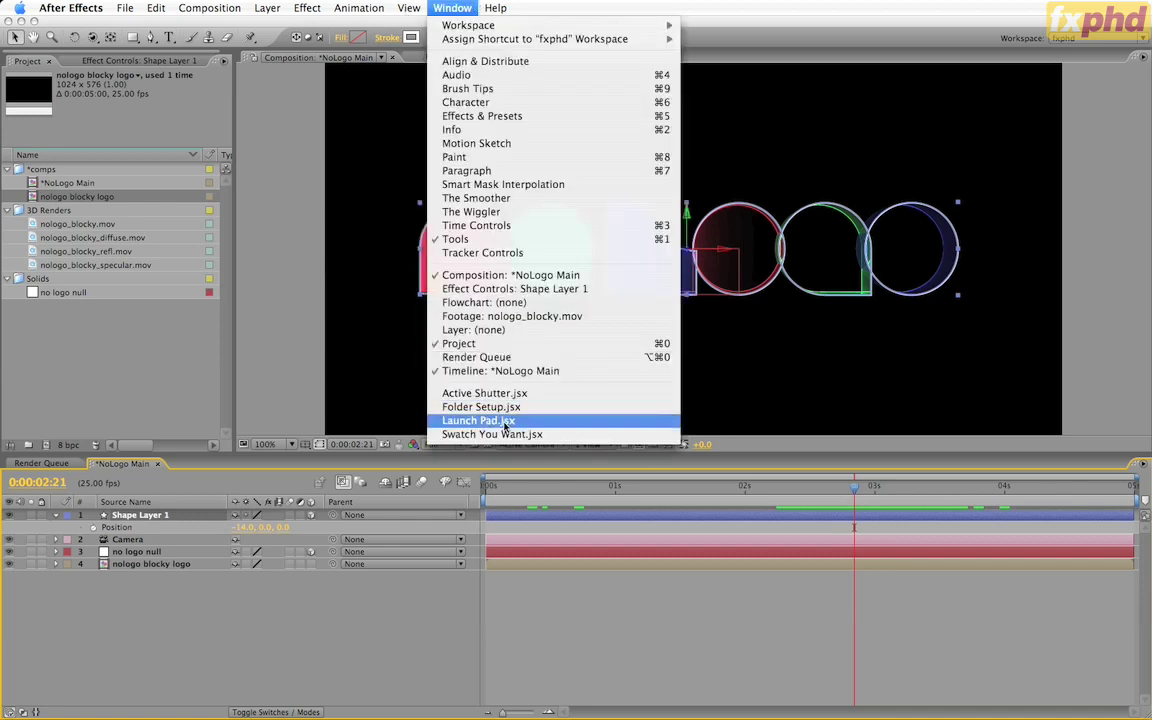
pyautogui.click(507, 436)
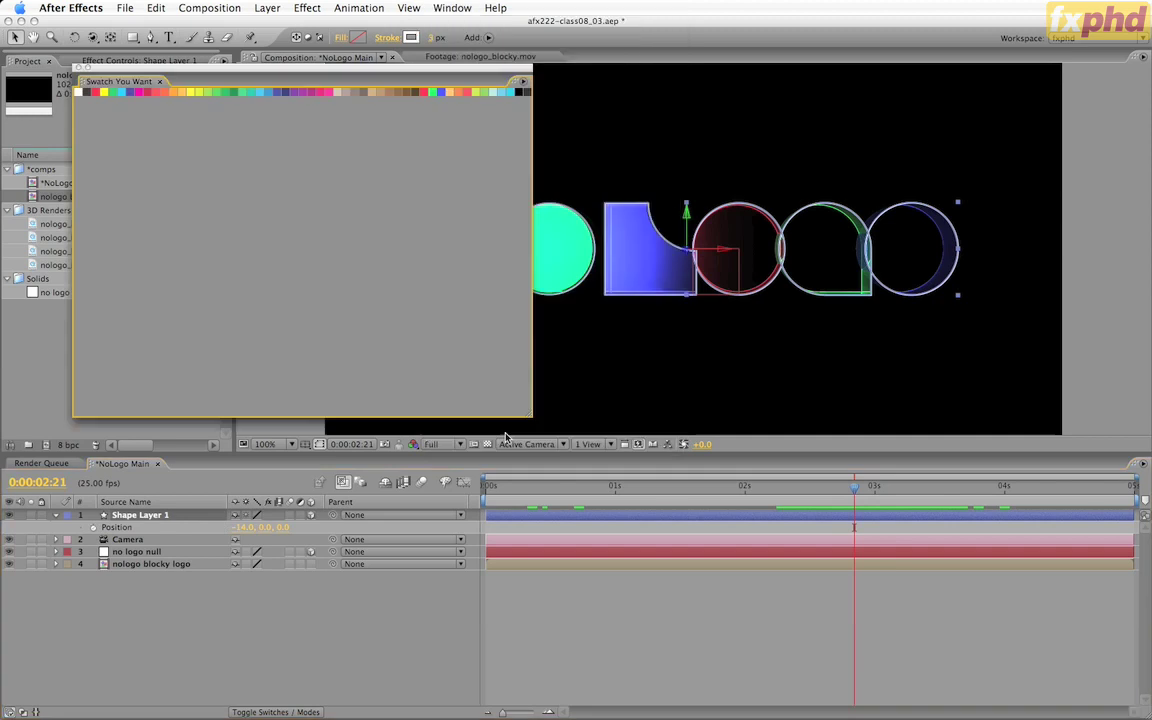
pyautogui.moveTo(207, 84); pyautogui.dragTo(283, 112)
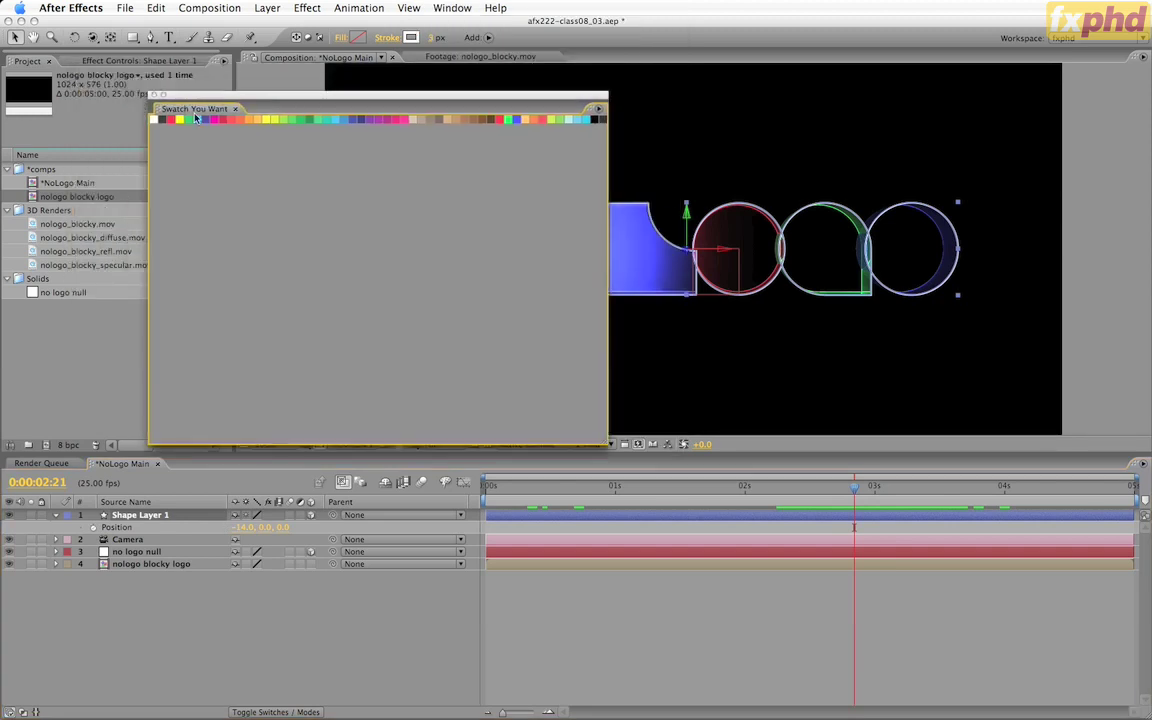
pyautogui.moveTo(604, 441); pyautogui.dragTo(313, 400)
# Step: Import the swatch file blockylogo01.ase into Swatch You Want and dock the palette beneath the project file list at a reduced height
pyautogui.click(164, 163)
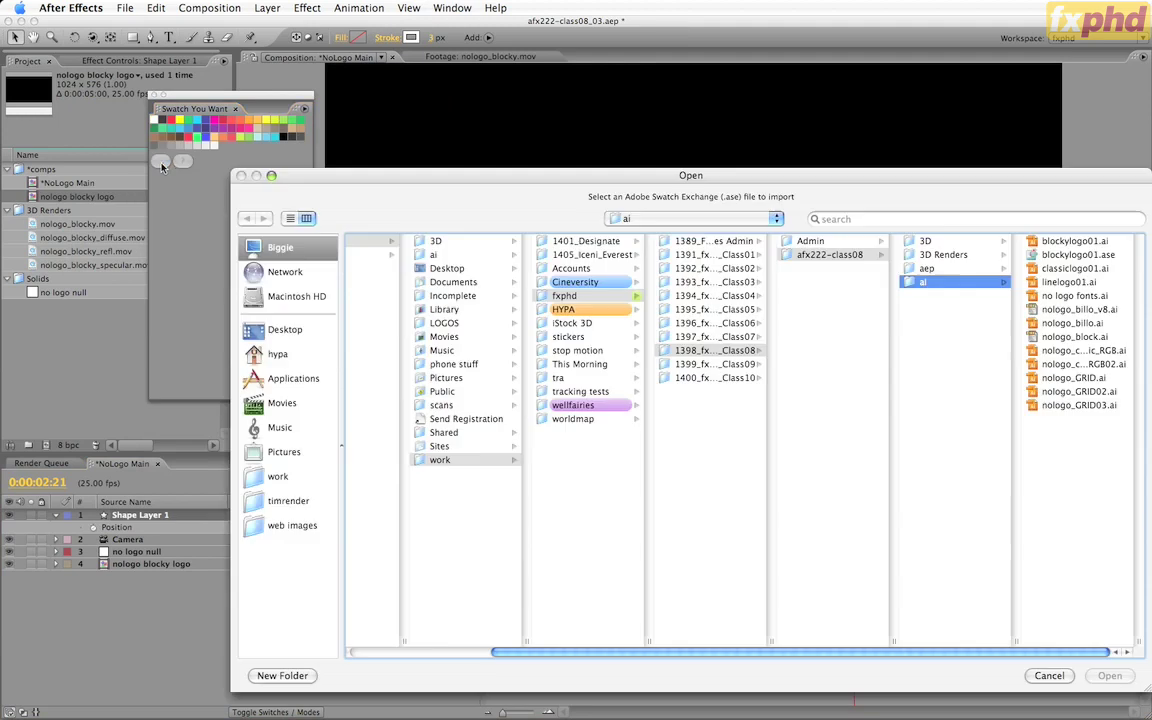
pyautogui.click(1072, 255)
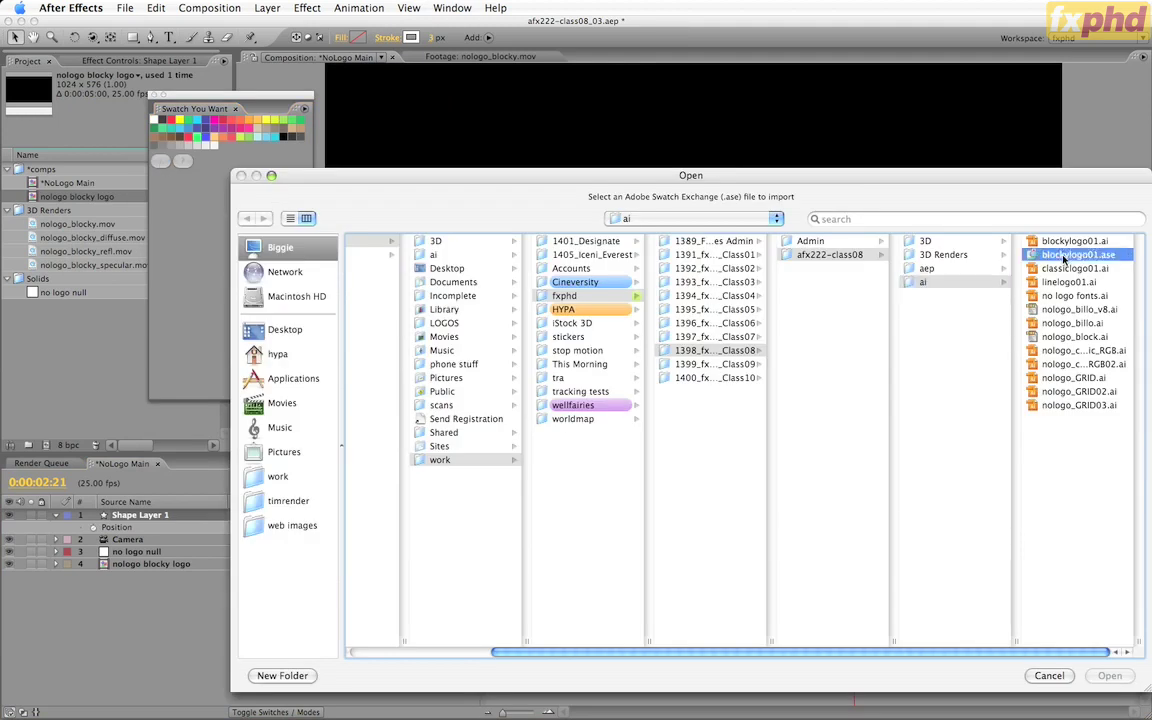
pyautogui.press('Return')
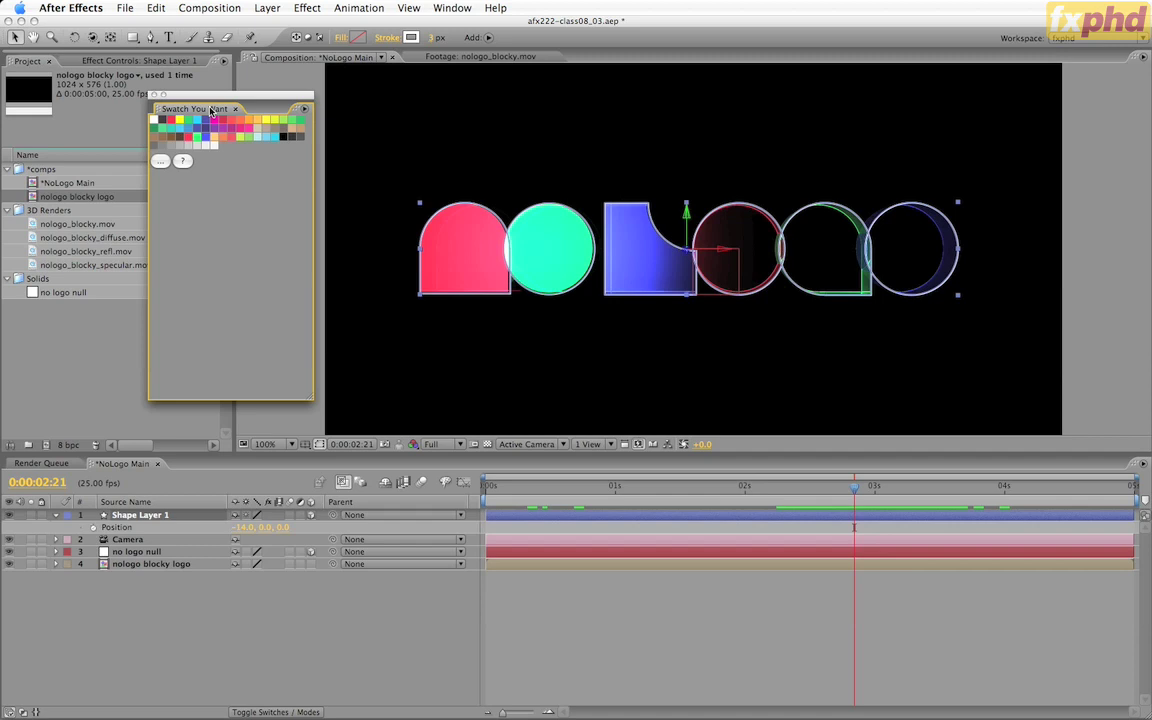
pyautogui.moveTo(210, 110); pyautogui.dragTo(99, 400)
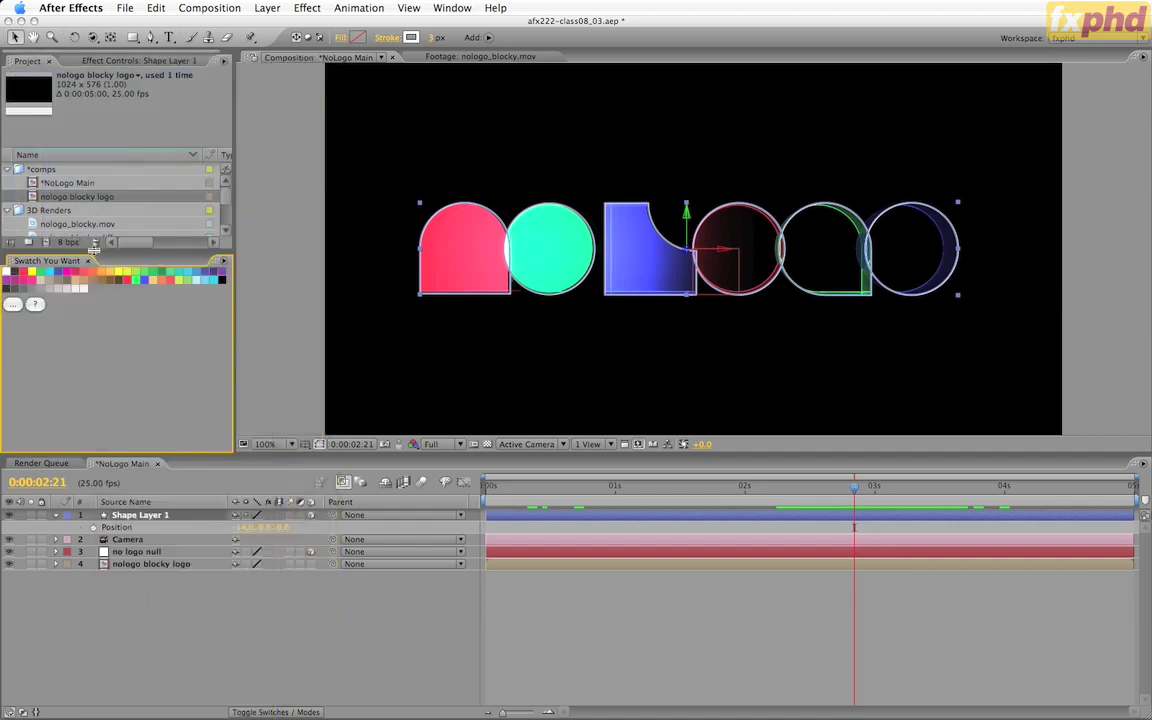
pyautogui.moveTo(94, 245); pyautogui.dragTo(94, 342)
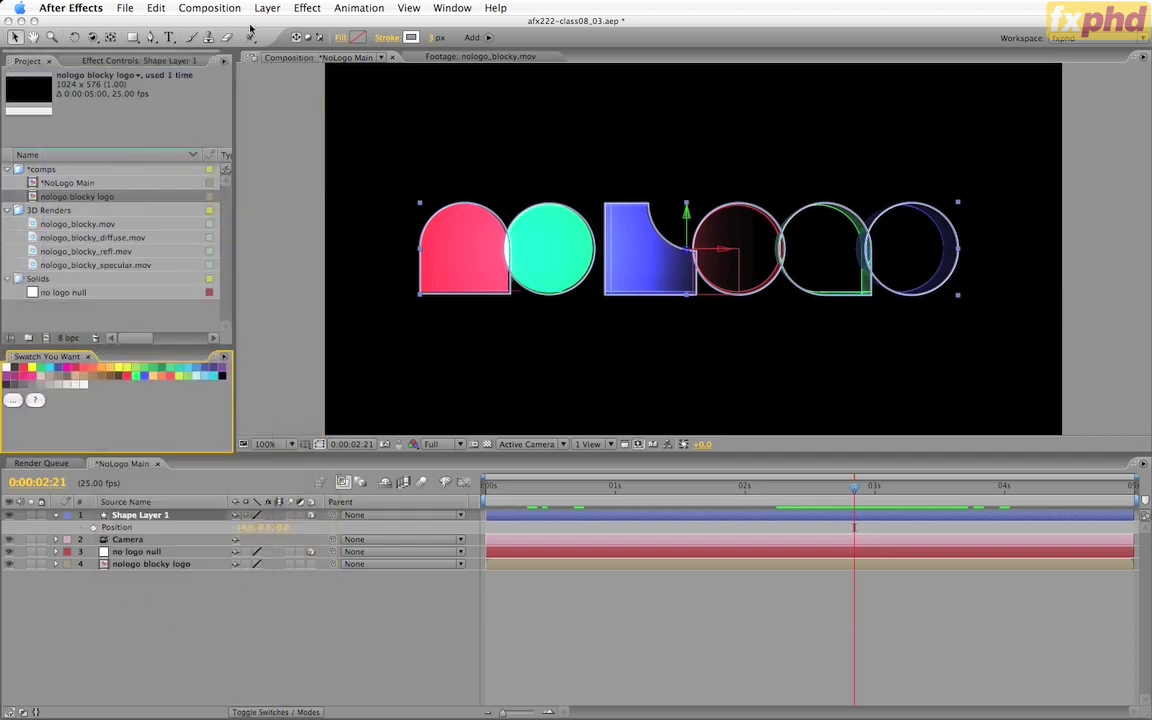
# Step: Set Shape Layer 1's fill colour to the logo red FF1E2D by sampling it from the imported swatches
pyautogui.click(358, 38)
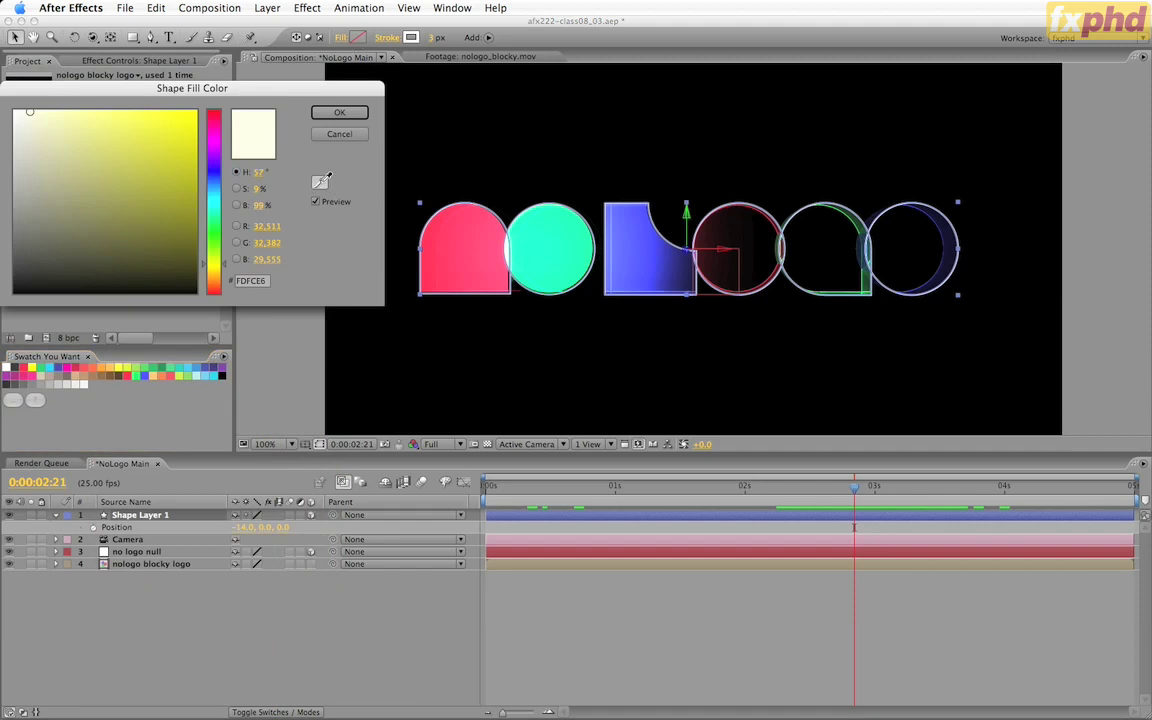
pyautogui.click(320, 181)
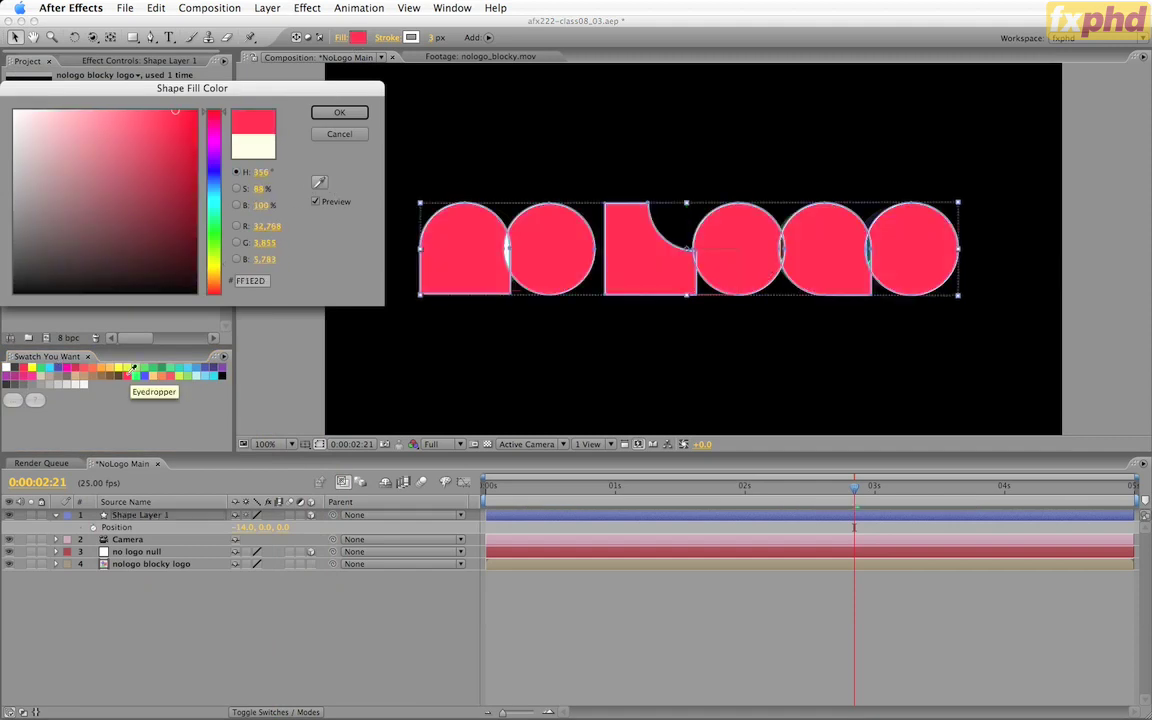
pyautogui.click(341, 112)
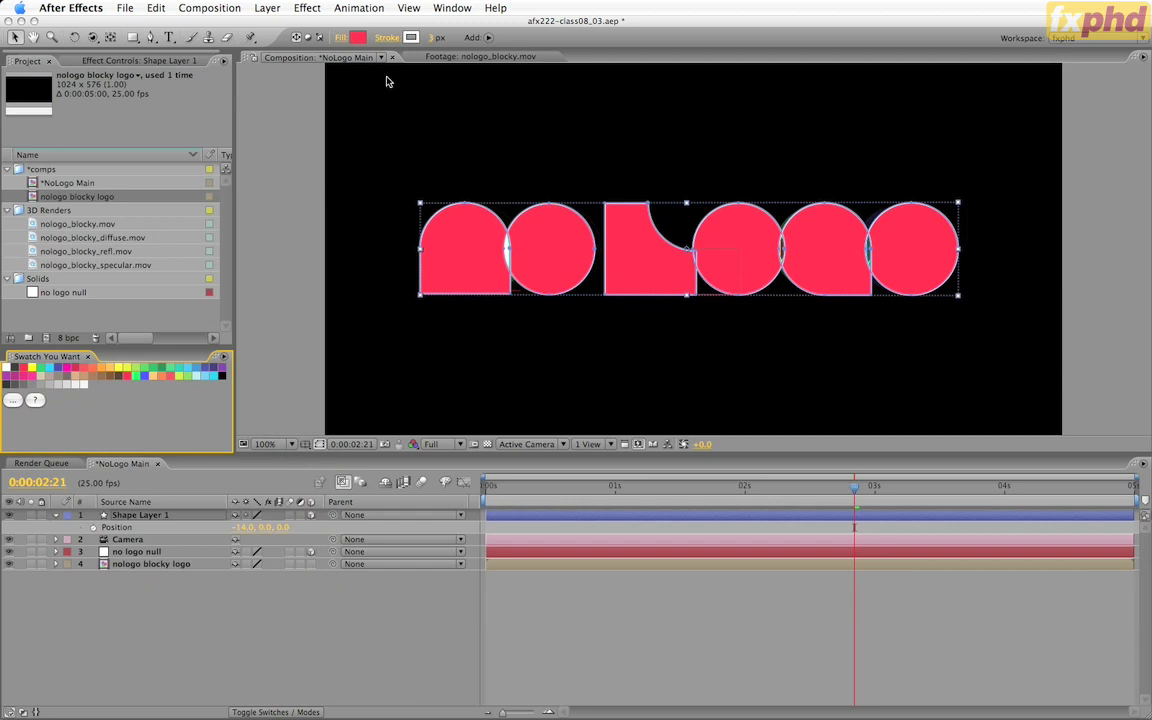
# Step: Set Shape Layer 1's stroke colour to the matching logo red by sampling it from the swatches
pyautogui.click(411, 38)
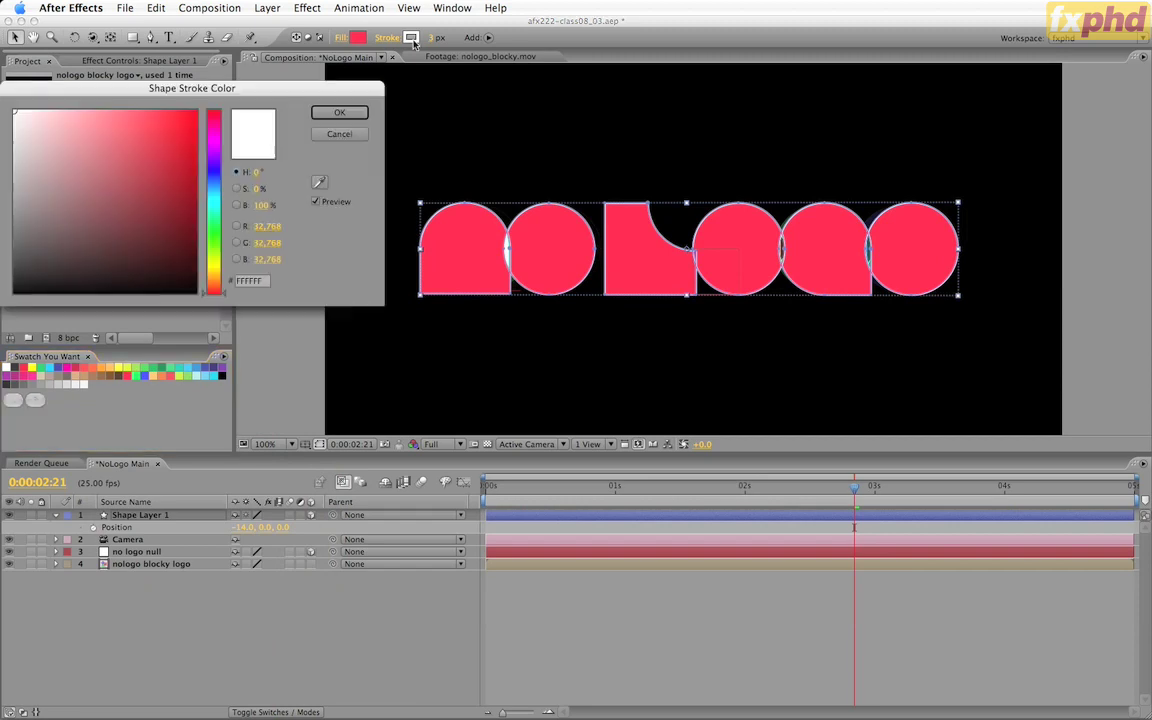
pyautogui.click(319, 182)
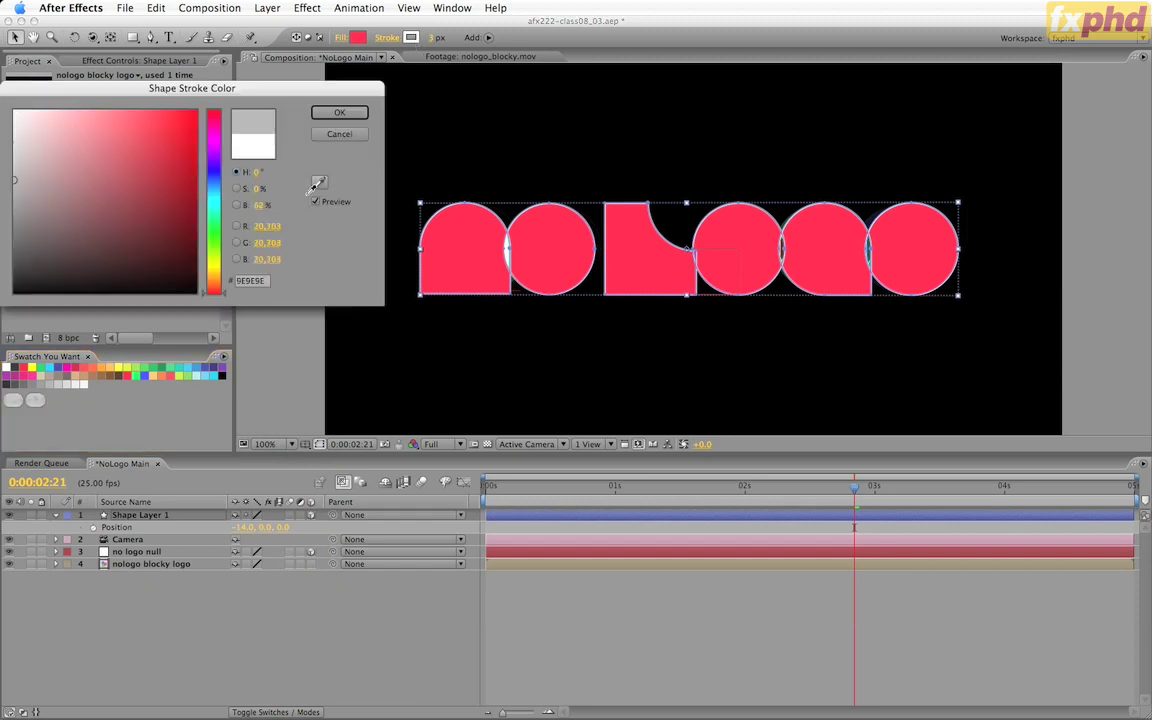
pyautogui.click(114, 366)
pyautogui.click(340, 113)
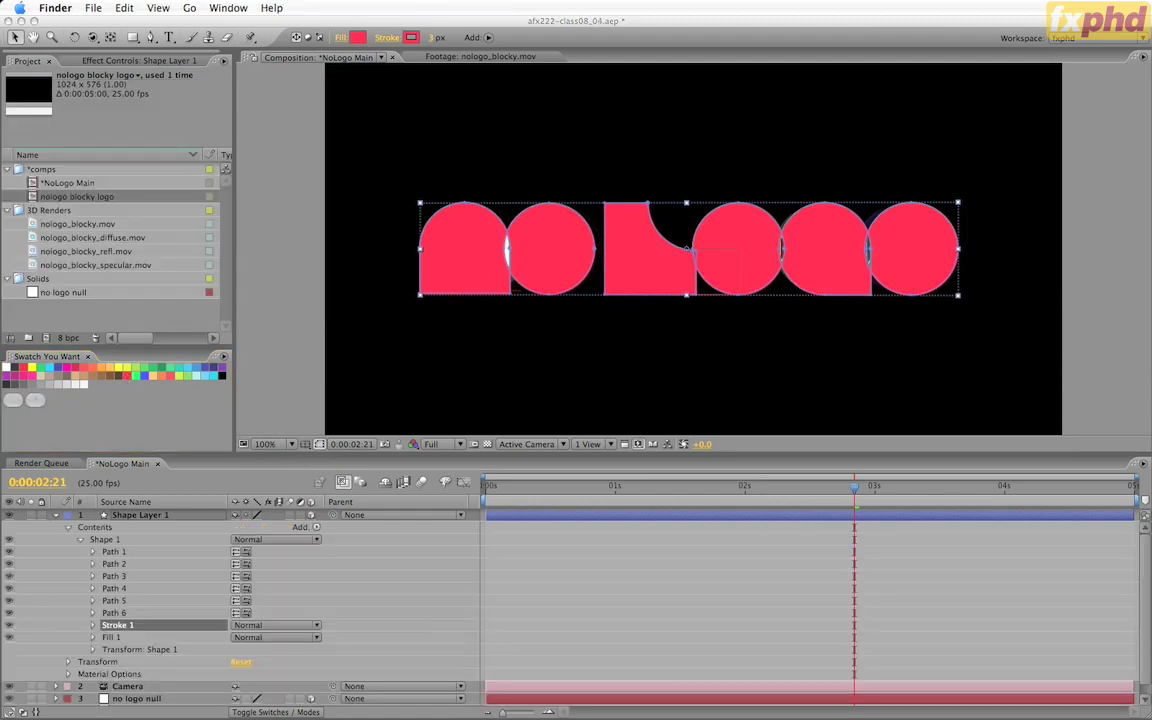
# Step: Expand Stroke 1 of Shape Layer 1 and open its Stroke Width for editing
pyautogui.click(94, 626)
pyautogui.click(94, 626)
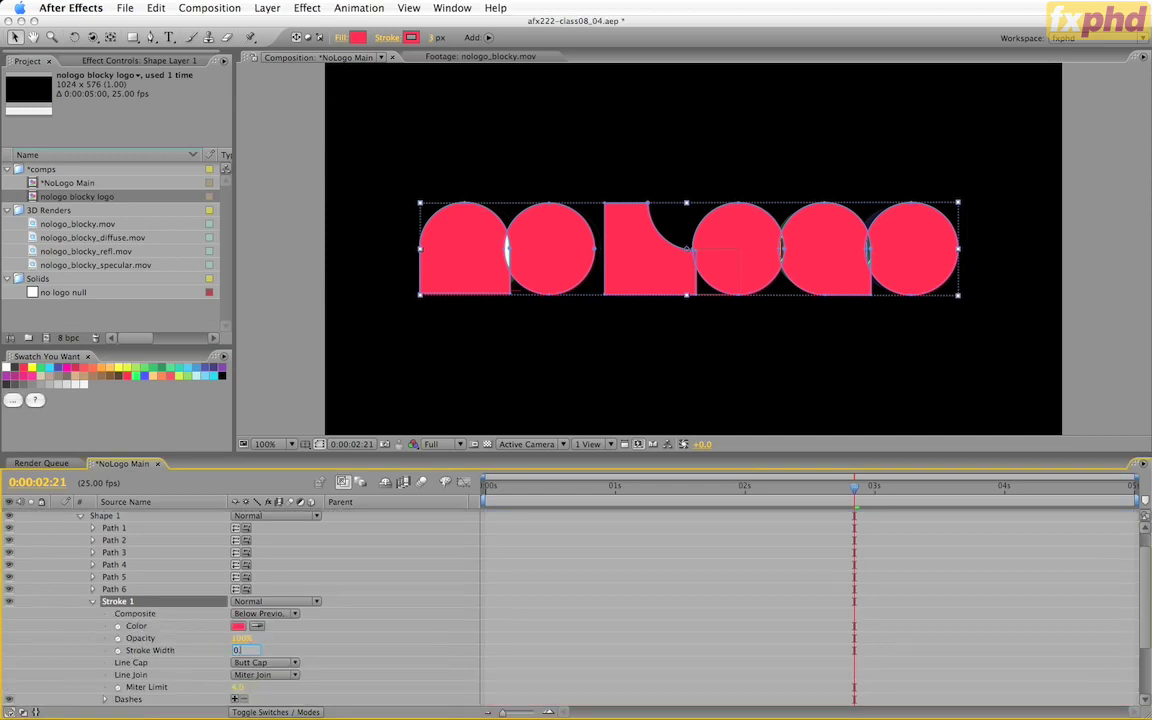
# Step: Set the stroke width of Shape 1's Stroke 1 to 0.1 and collapse its properties
pyautogui.moveTo(238, 651); pyautogui.dragTo(238, 656)
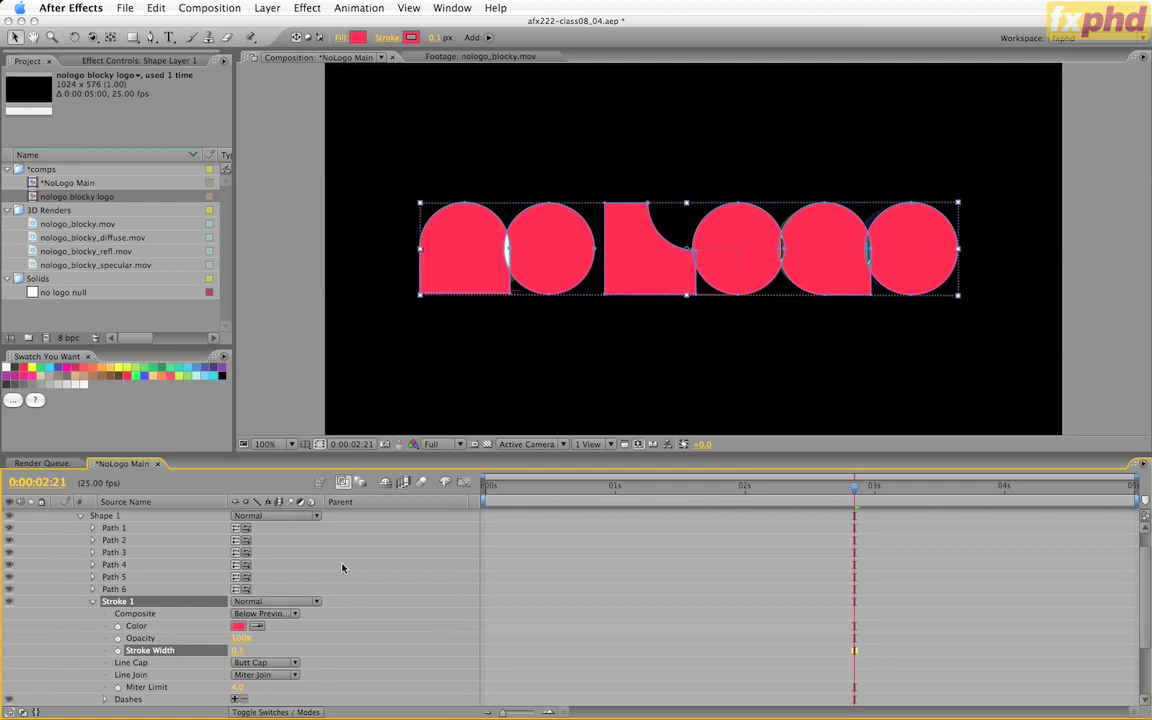
pyautogui.click(93, 602)
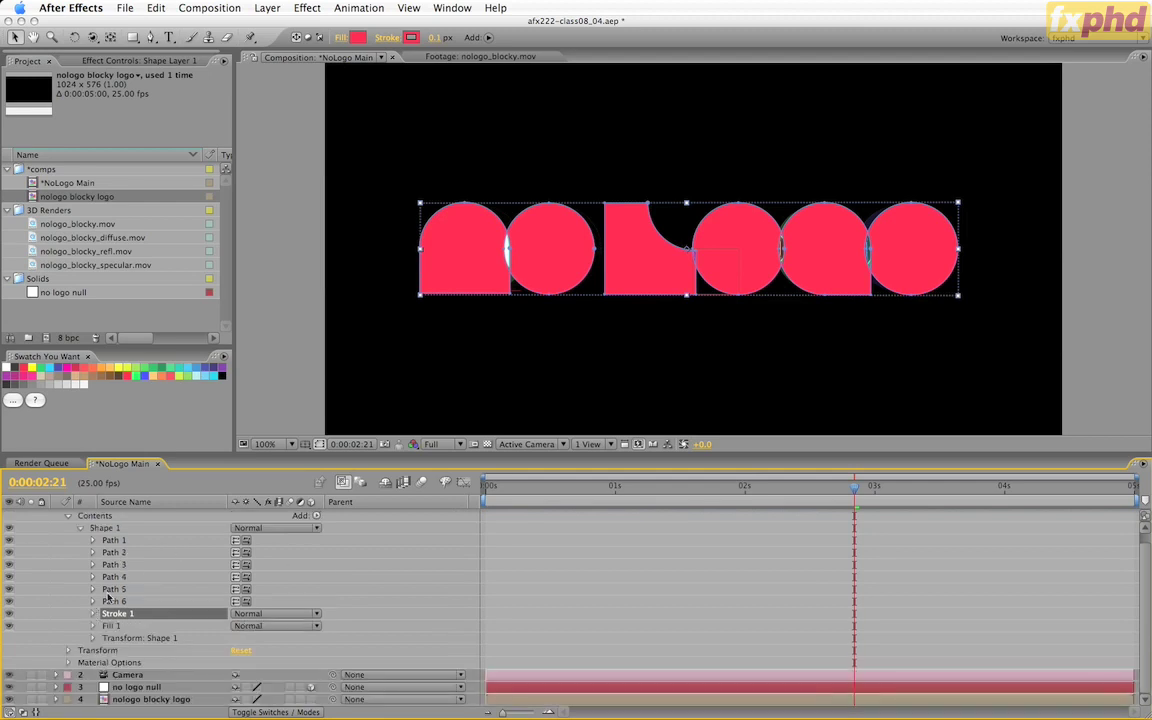
pyautogui.scroll(1, 352, 563)
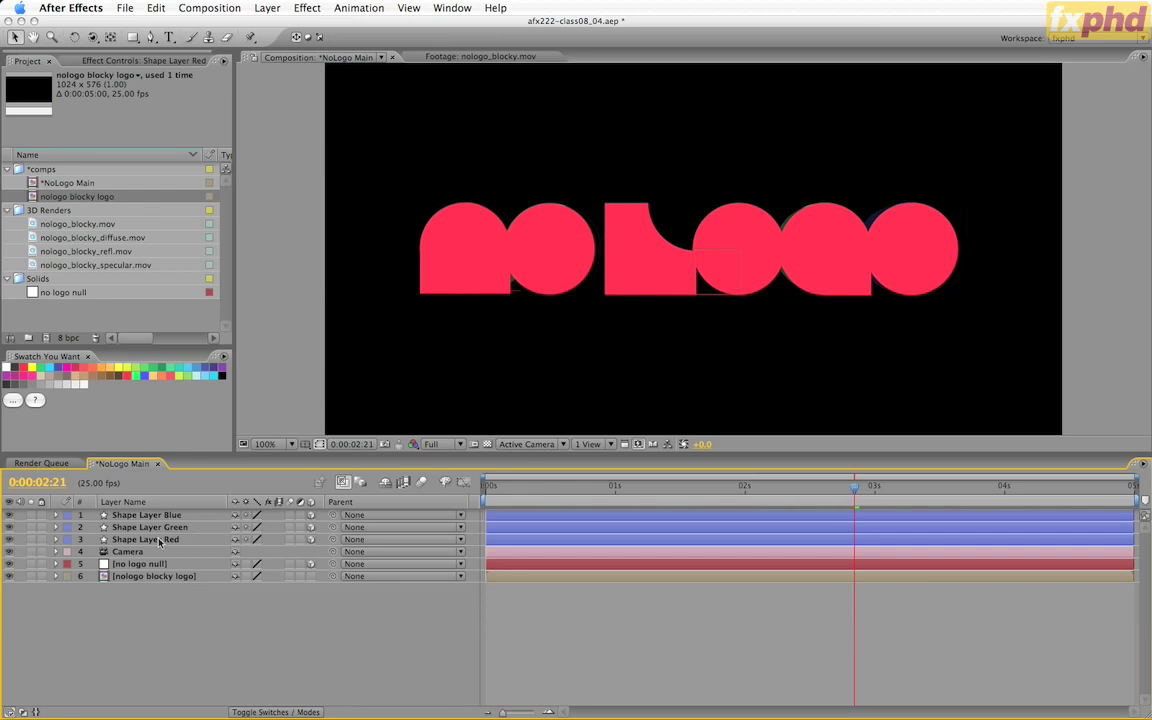
# Step: Recolor Shape Layer Green to green and Shape Layer Blue to blue, including their strokes
pyautogui.click(120, 530)
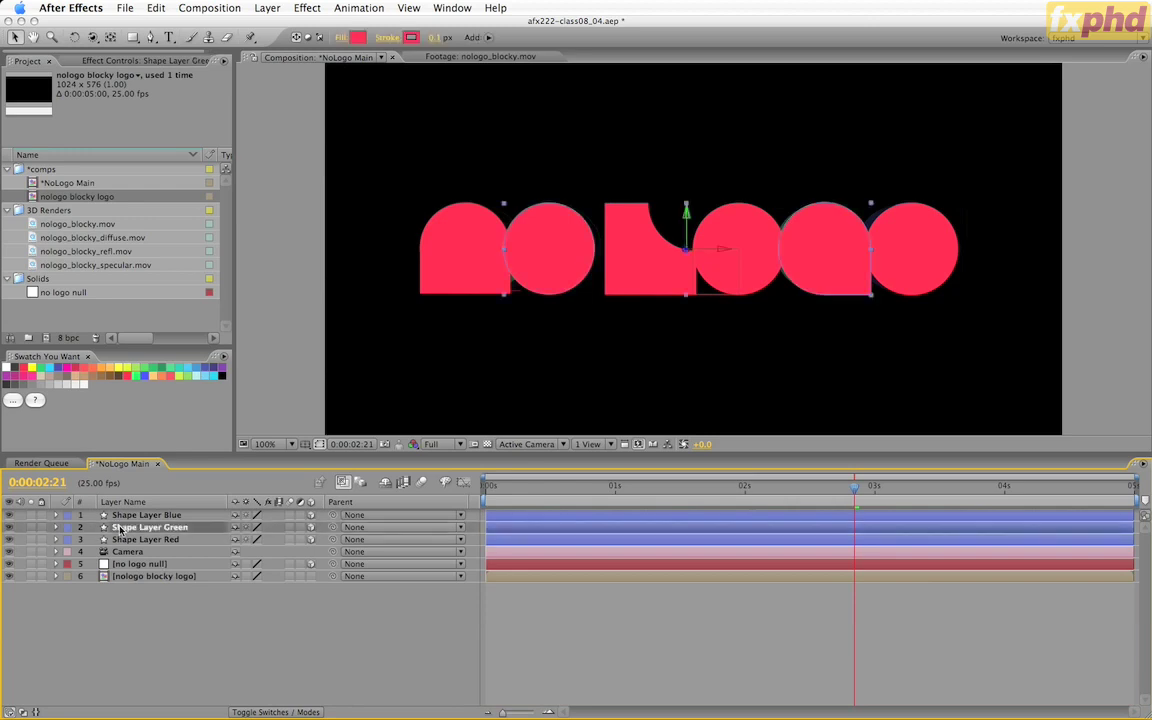
pyautogui.moveTo(686, 226); pyautogui.dragTo(621, 266)
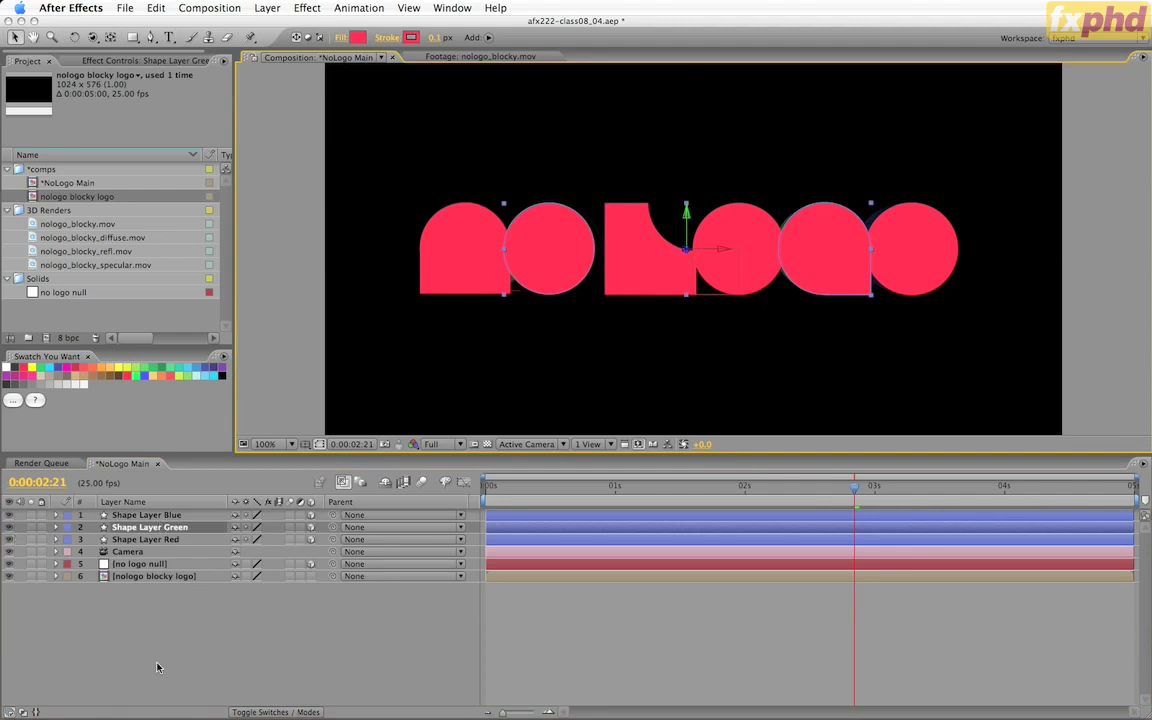
pyautogui.click(198, 647)
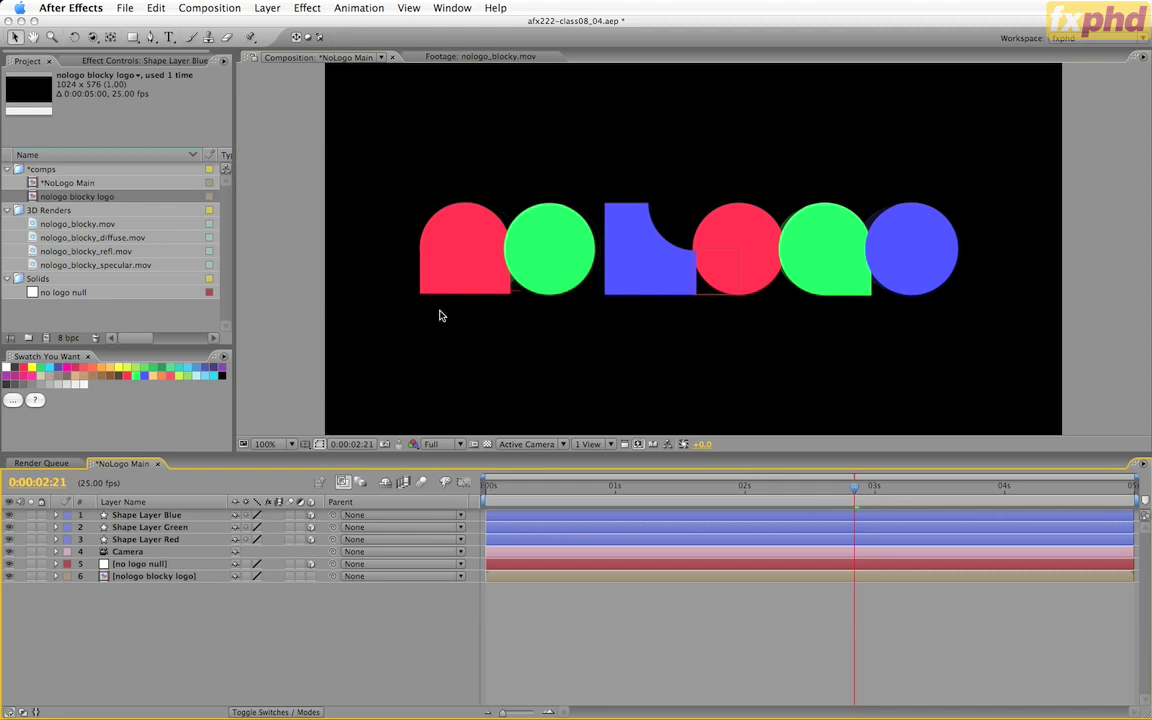
# Step: Set the blending mode of the blue, green and red shape layers to Add
pyautogui.click(163, 527)
pyautogui.press('F4')
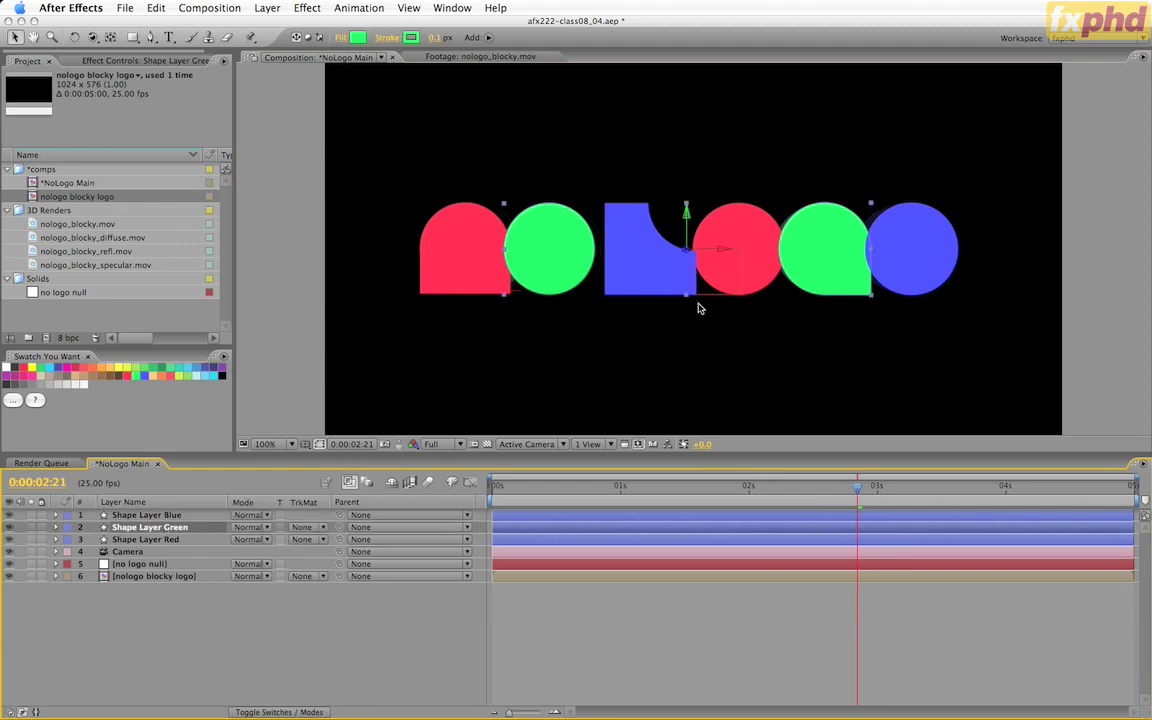
pyautogui.keyDown('shift'); pyautogui.click(181, 516); pyautogui.keyUp('shift')
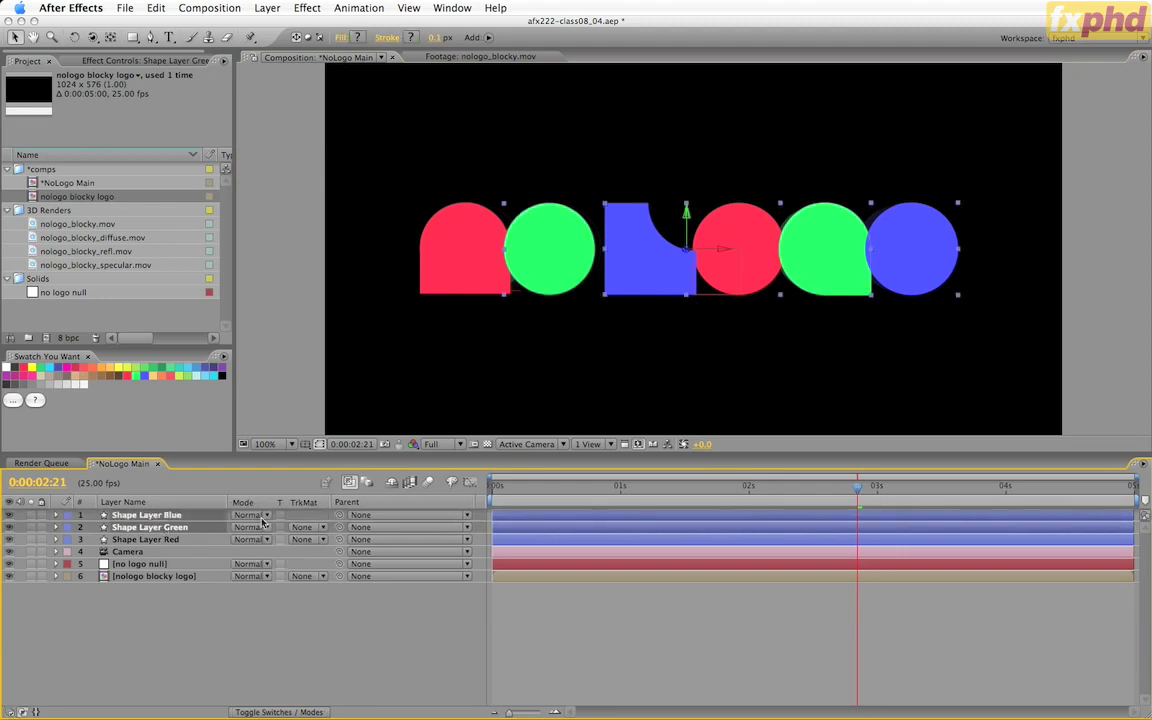
pyautogui.keyDown('shift'); pyautogui.click(190, 539); pyautogui.keyUp('shift')
pyautogui.click(262, 516)
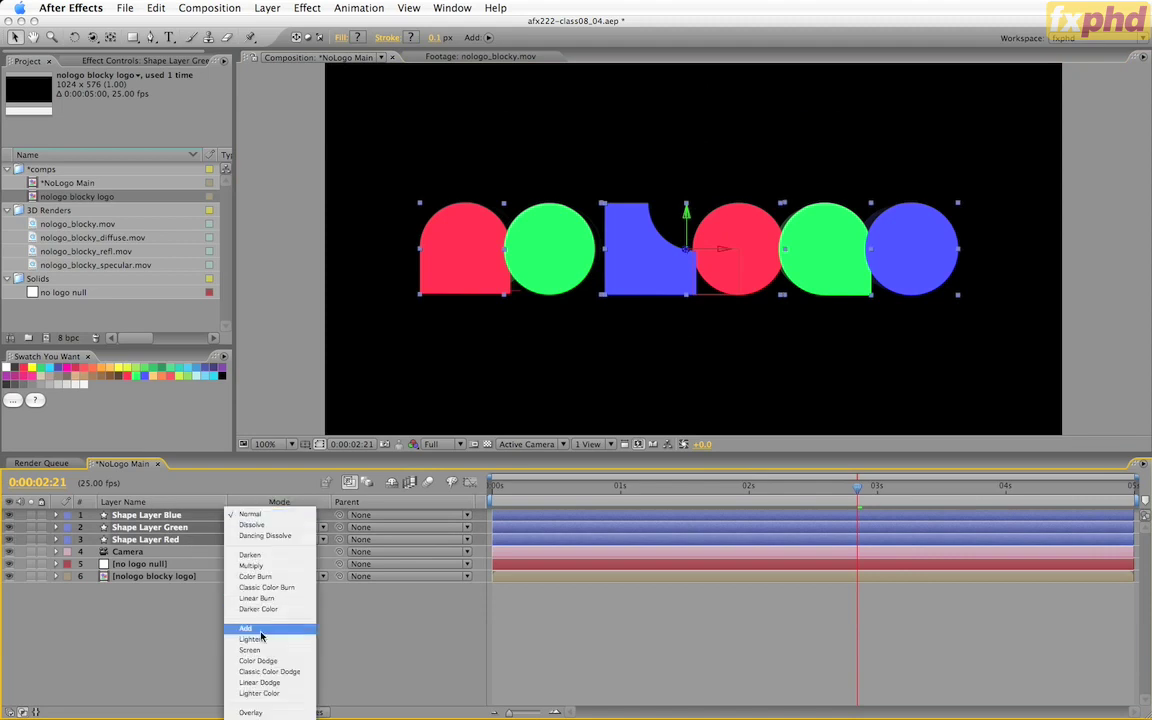
pyautogui.click(261, 629)
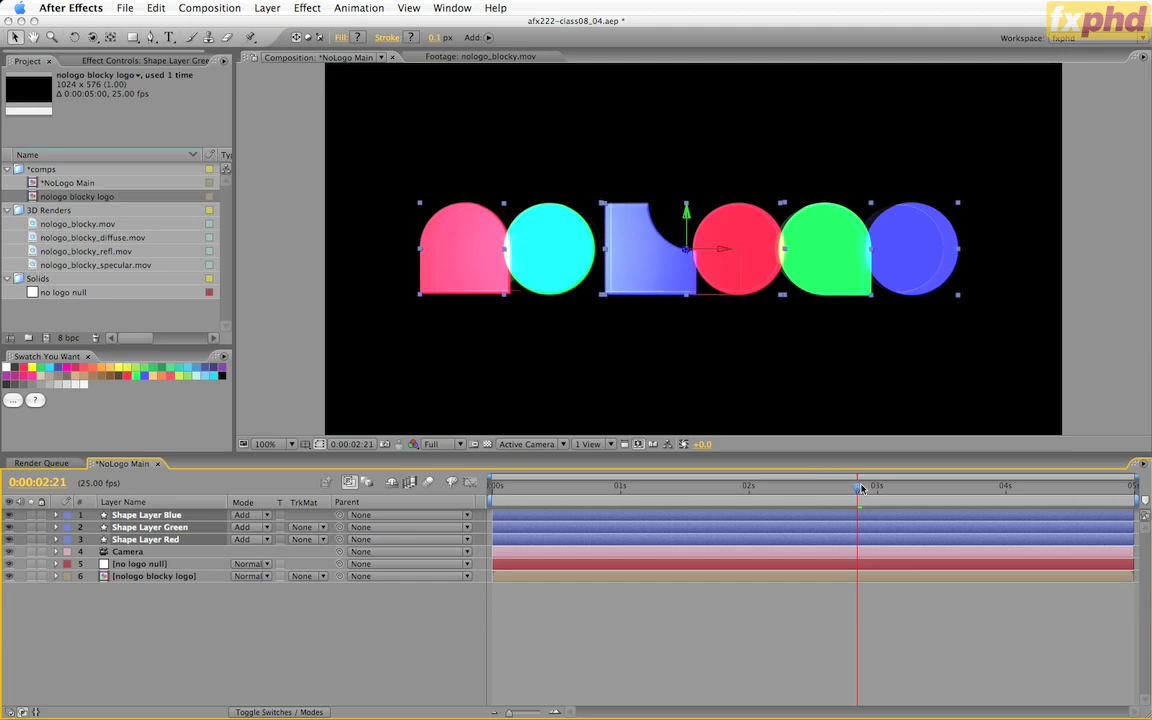
# Step: Keyframe the nologo blocky logo layer's opacity from 100% at 0:00:03:00 to 0% at 0:00:03:10
pyautogui.moveTo(857, 488)
pyautogui.mouseDown()
pyautogui.moveTo(700, 500)
pyautogui.moveTo(900, 500)
pyautogui.moveTo(724, 500)
pyautogui.moveTo(869, 498)
pyautogui.mouseUp()
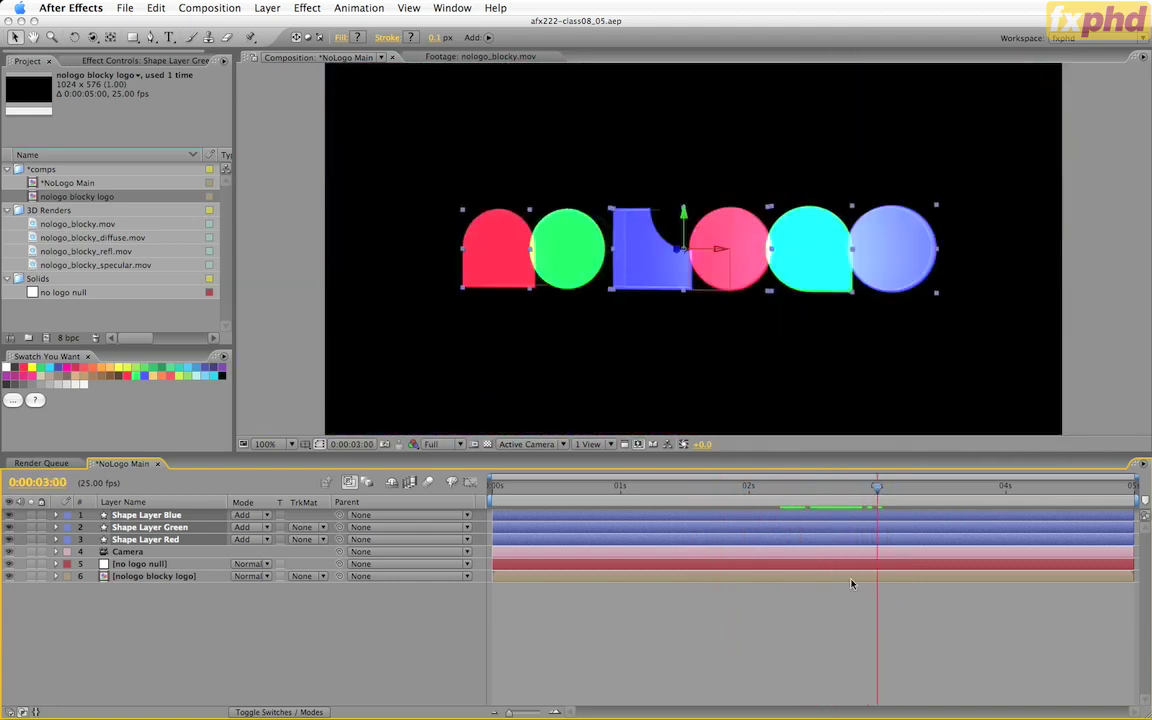
pyautogui.click(150, 576)
pyautogui.press('t')
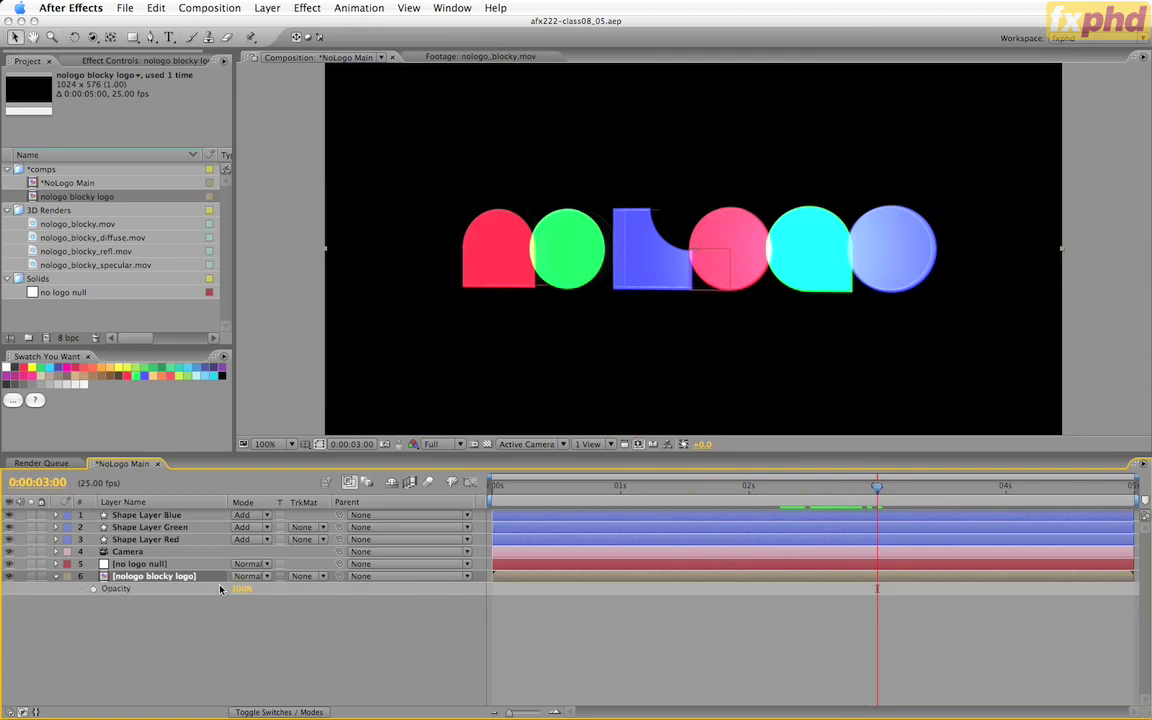
pyautogui.click(93, 590)
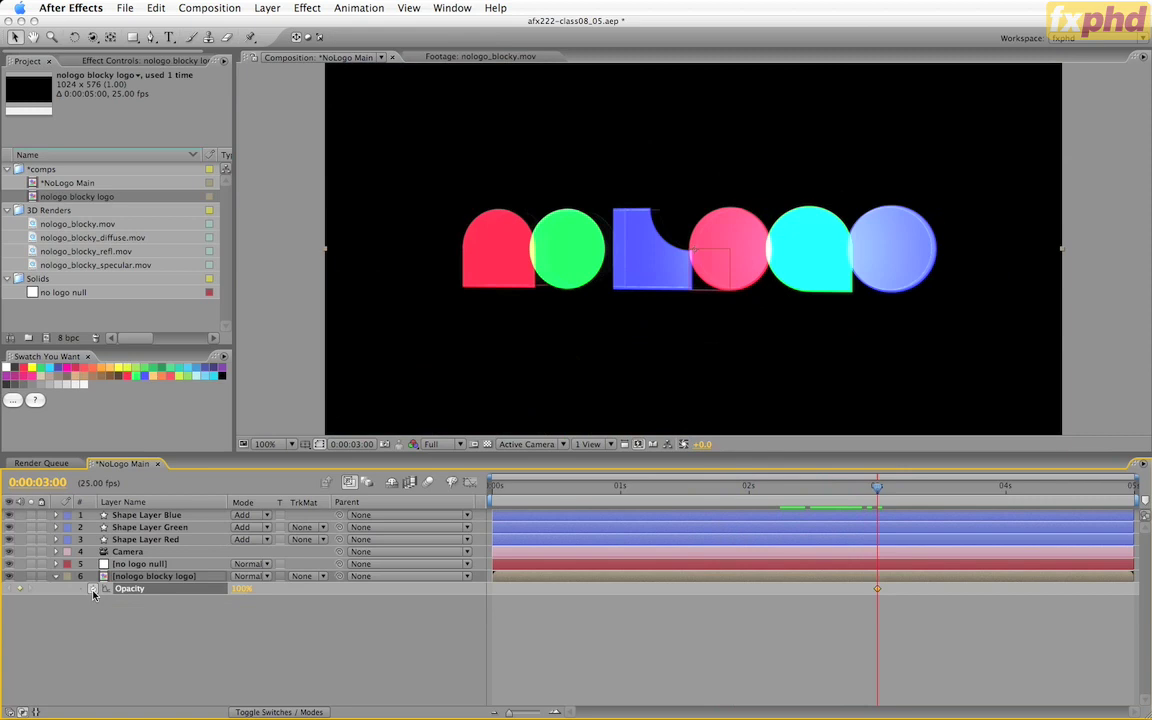
pyautogui.press('space')
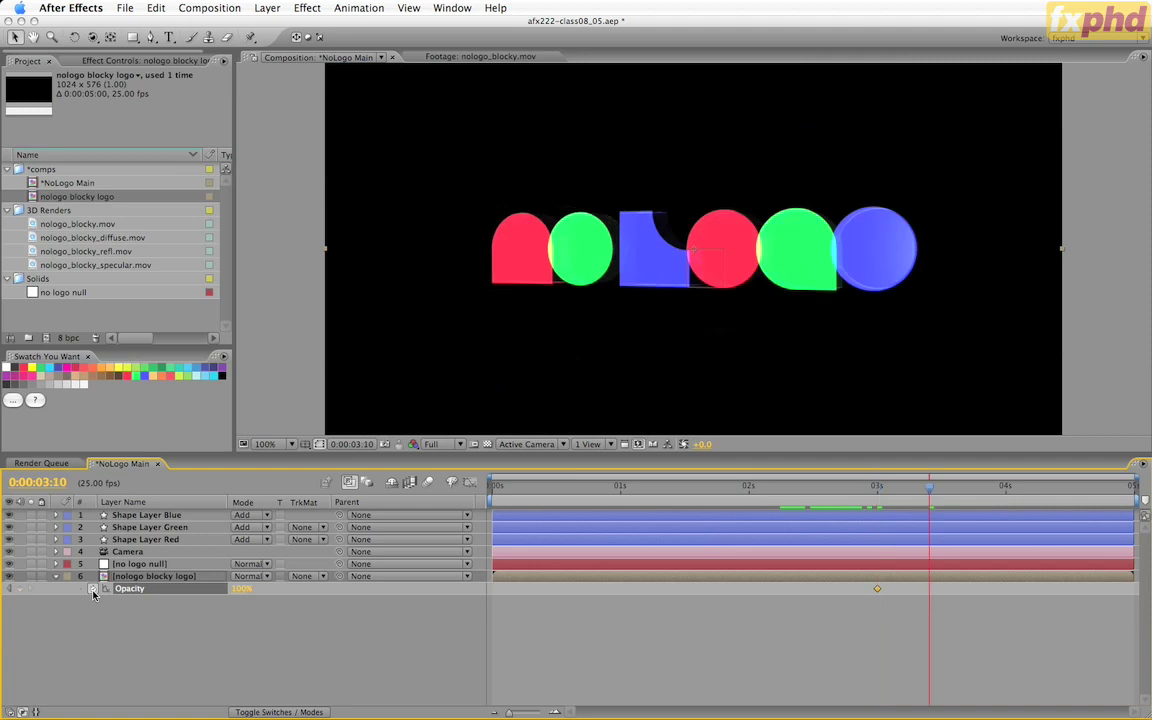
pyautogui.click(240, 589)
pyautogui.write('0')
pyautogui.press('Return')
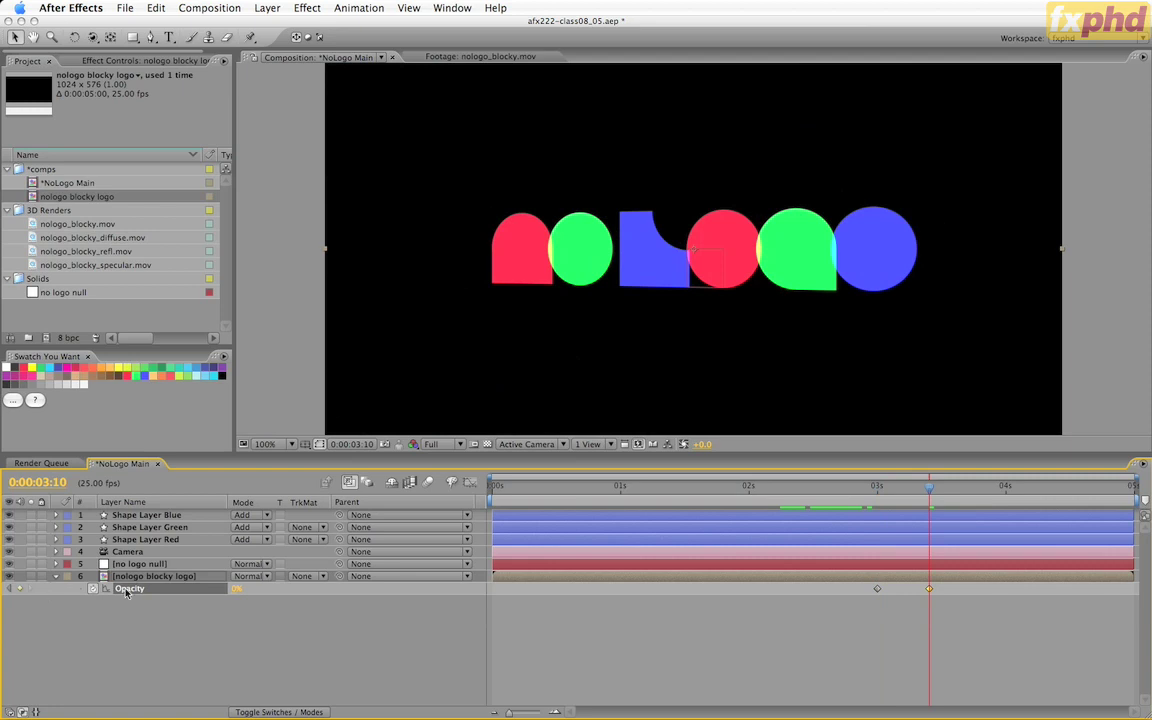
# Step: Apply Easy Ease to the logo layer's opacity keyframes and trim the layer's end to 0:00:03:10
pyautogui.press('F9')
pyautogui.hotkey('alt', ']')
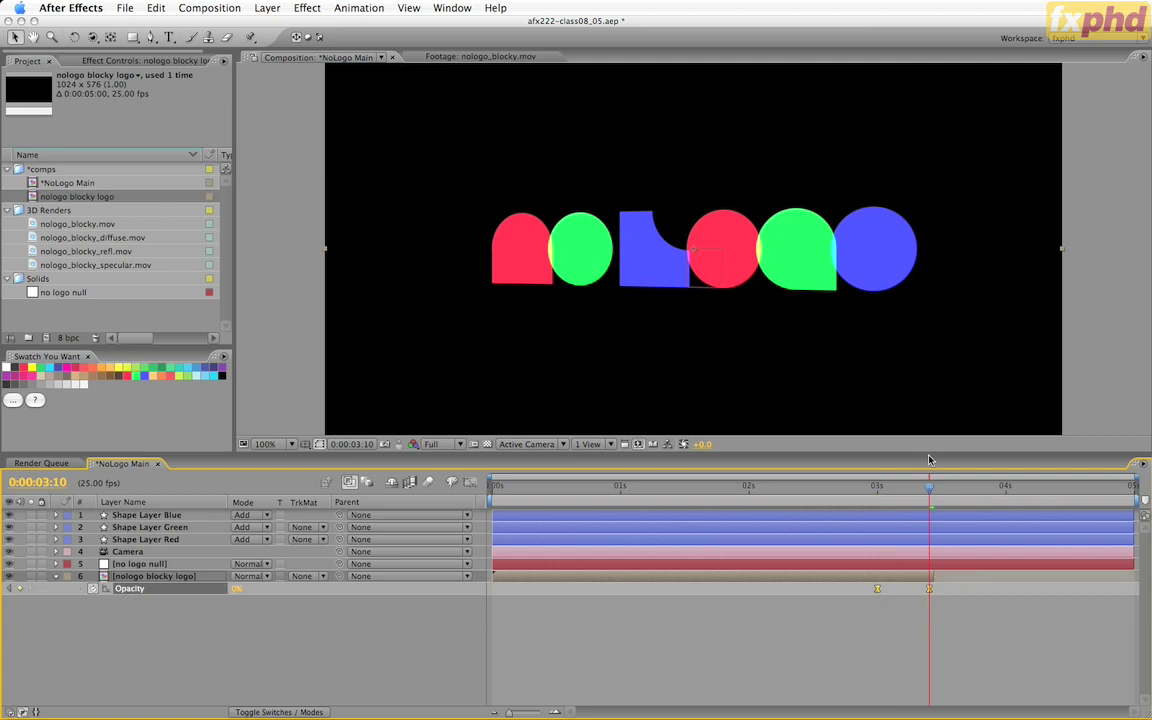
# Step: Preview the logo fade-out across the timeline and stop at 0:00:02:04
pyautogui.press('space')
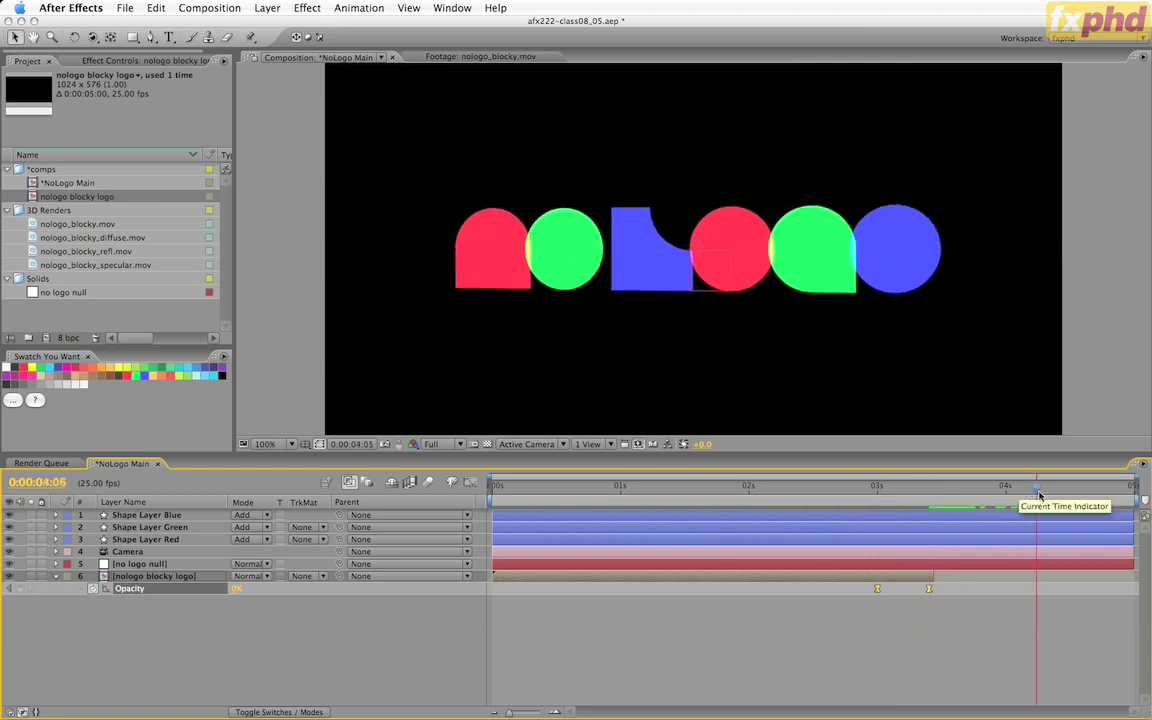
pyautogui.moveTo(1038, 495); pyautogui.dragTo(753, 556)
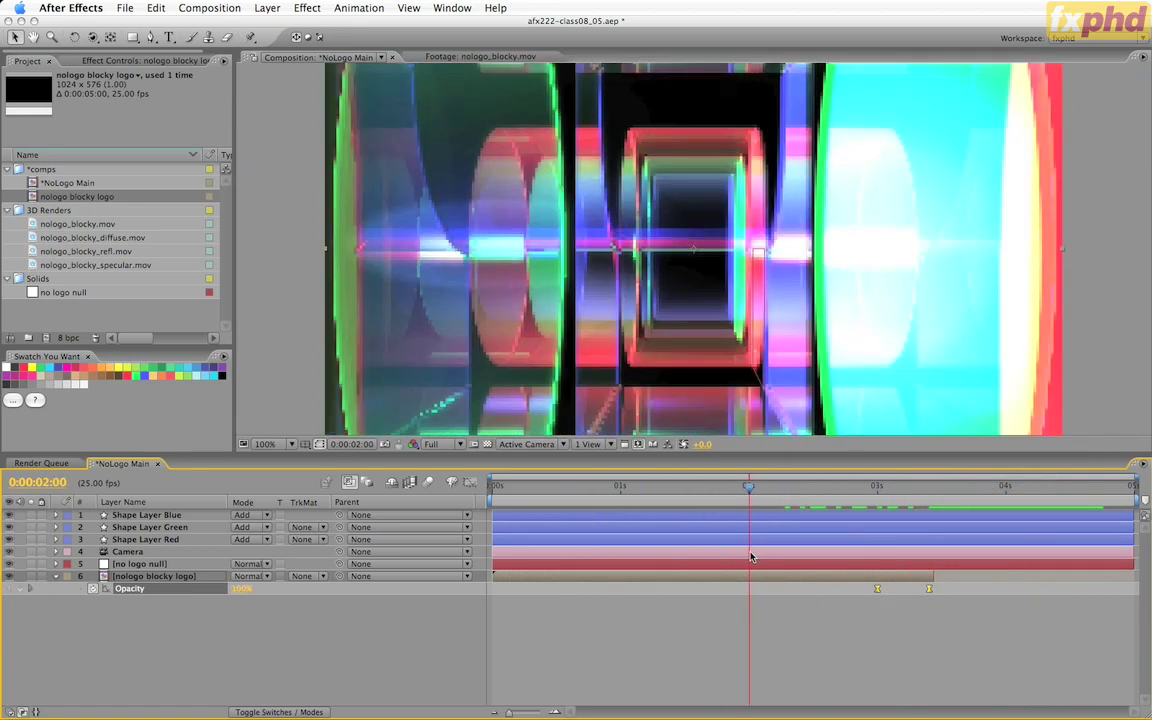
pyautogui.moveTo(751, 557); pyautogui.dragTo(899, 552)
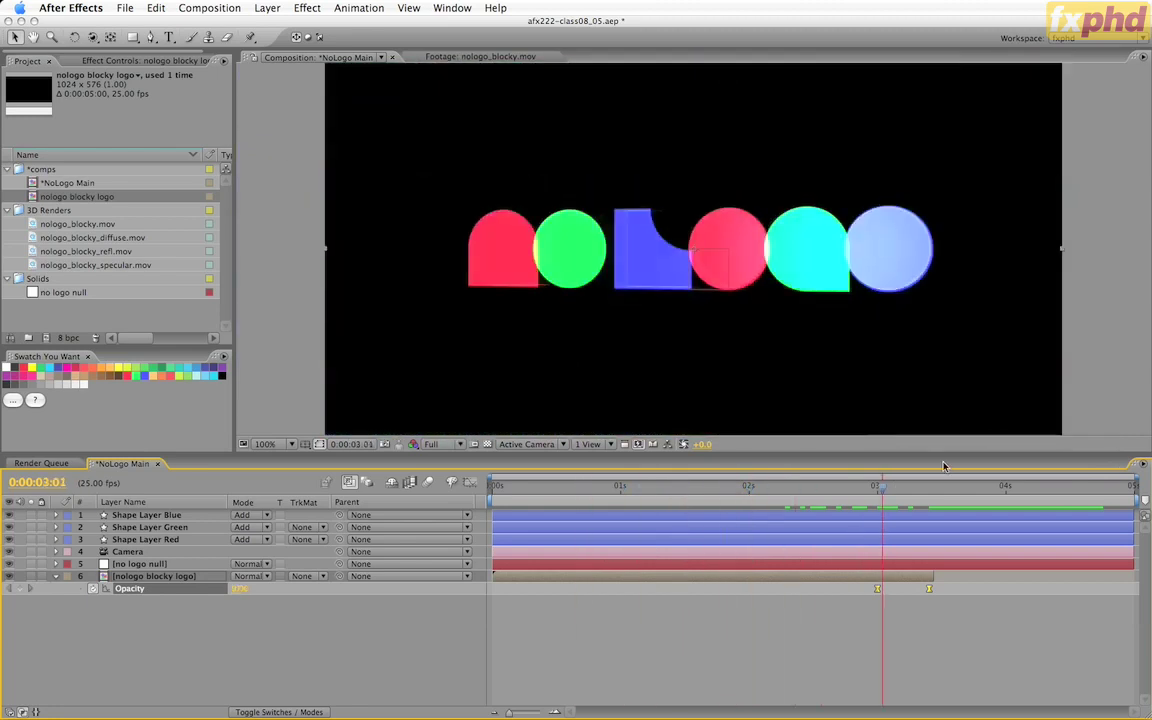
pyautogui.moveTo(601, 488); pyautogui.dragTo(836, 489)
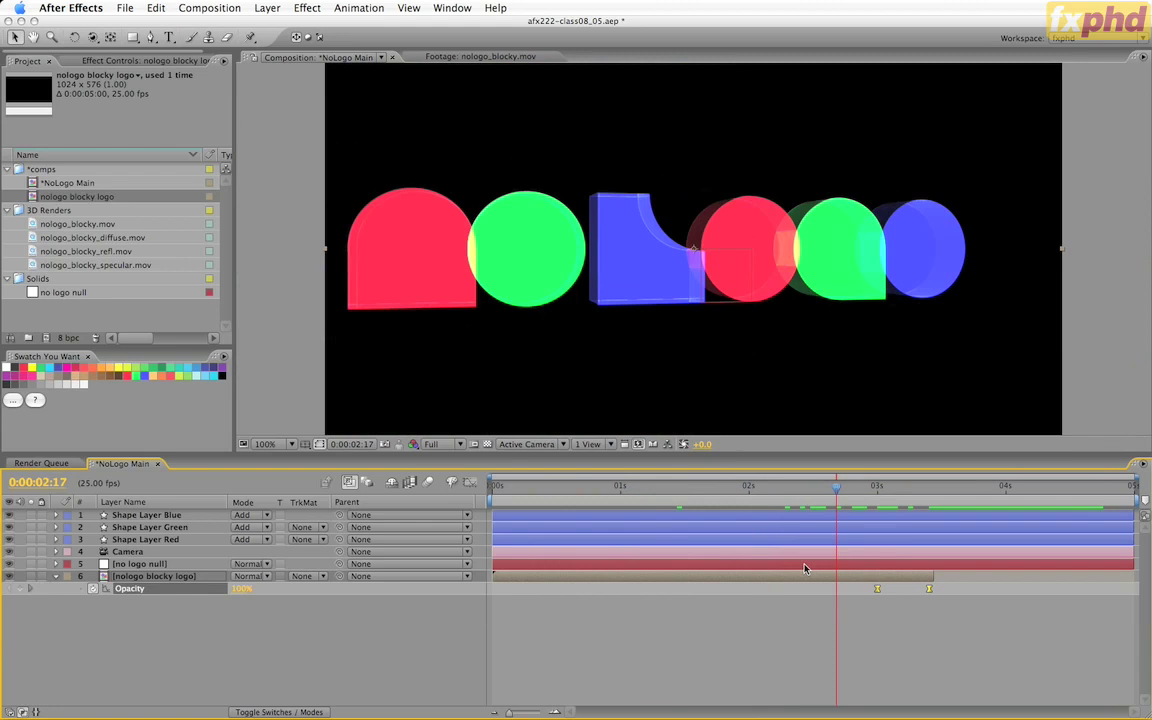
pyautogui.click(751, 489)
pyautogui.moveTo(751, 489); pyautogui.dragTo(768, 491)
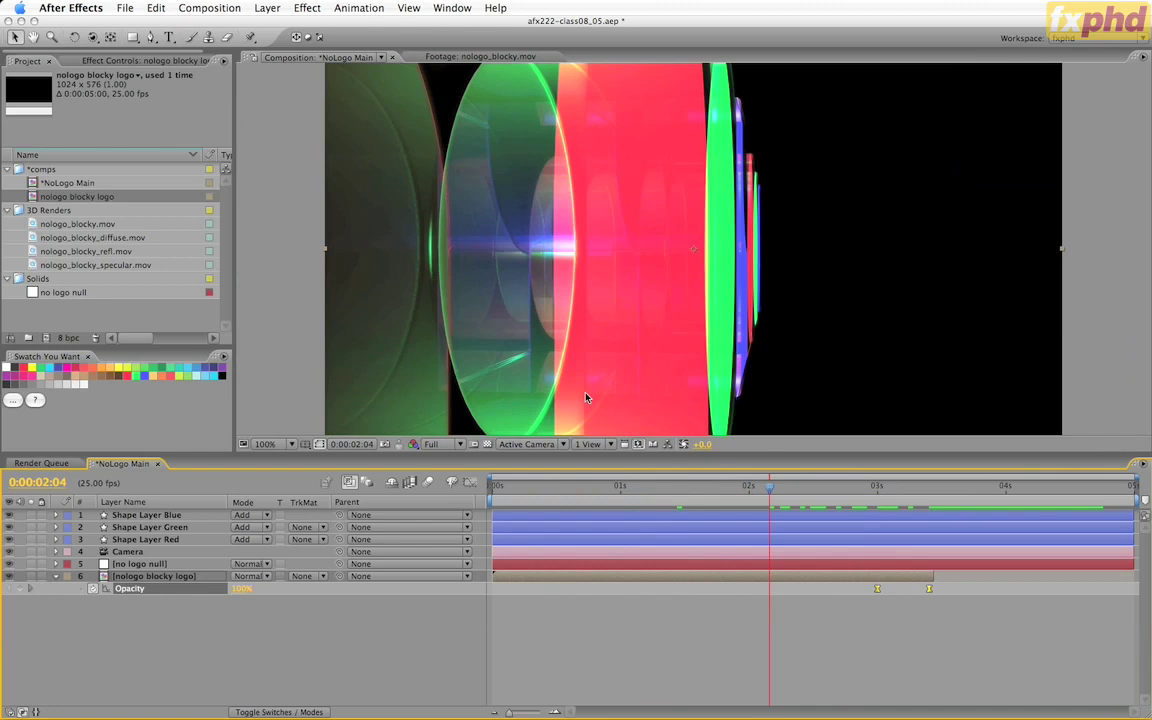
pyautogui.click(663, 517)
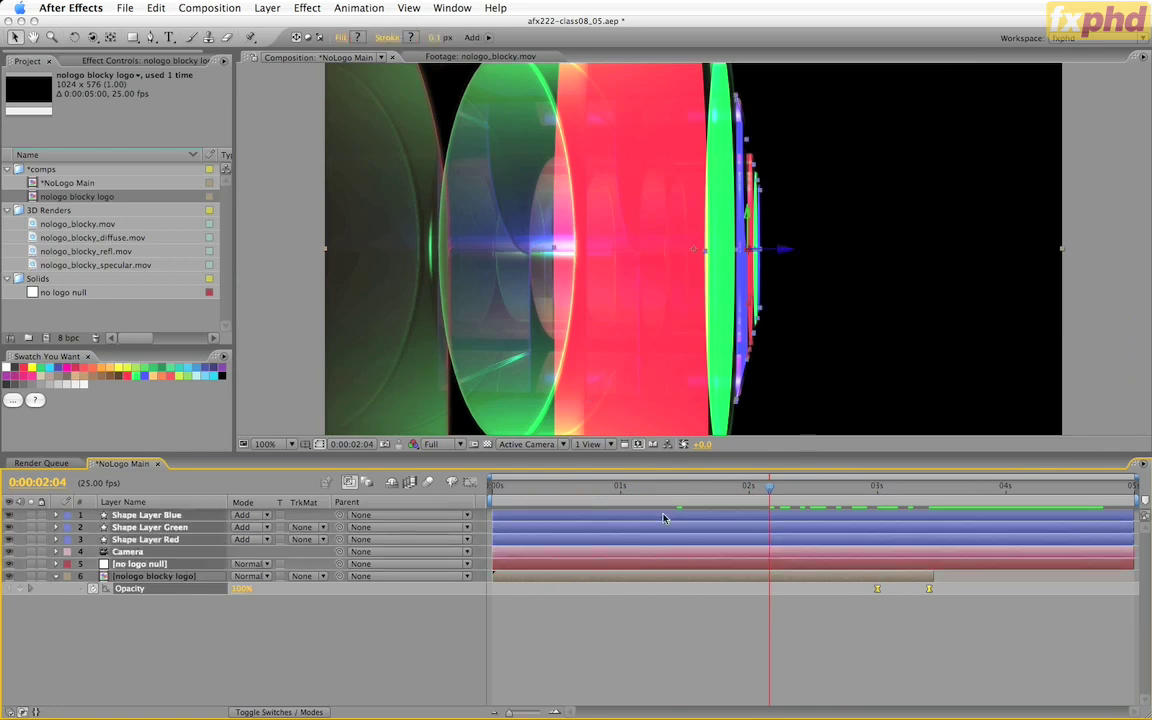
pyautogui.hotkey('alt', '[')
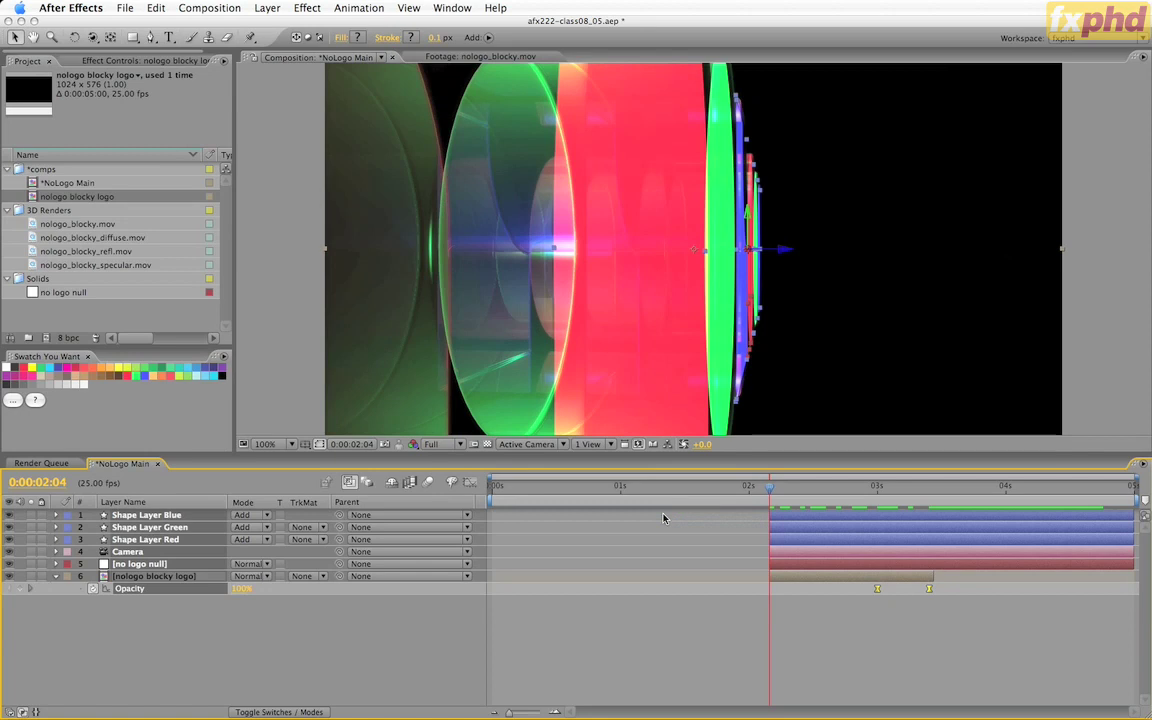
pyautogui.press('super+z')
pyautogui.click(627, 541)
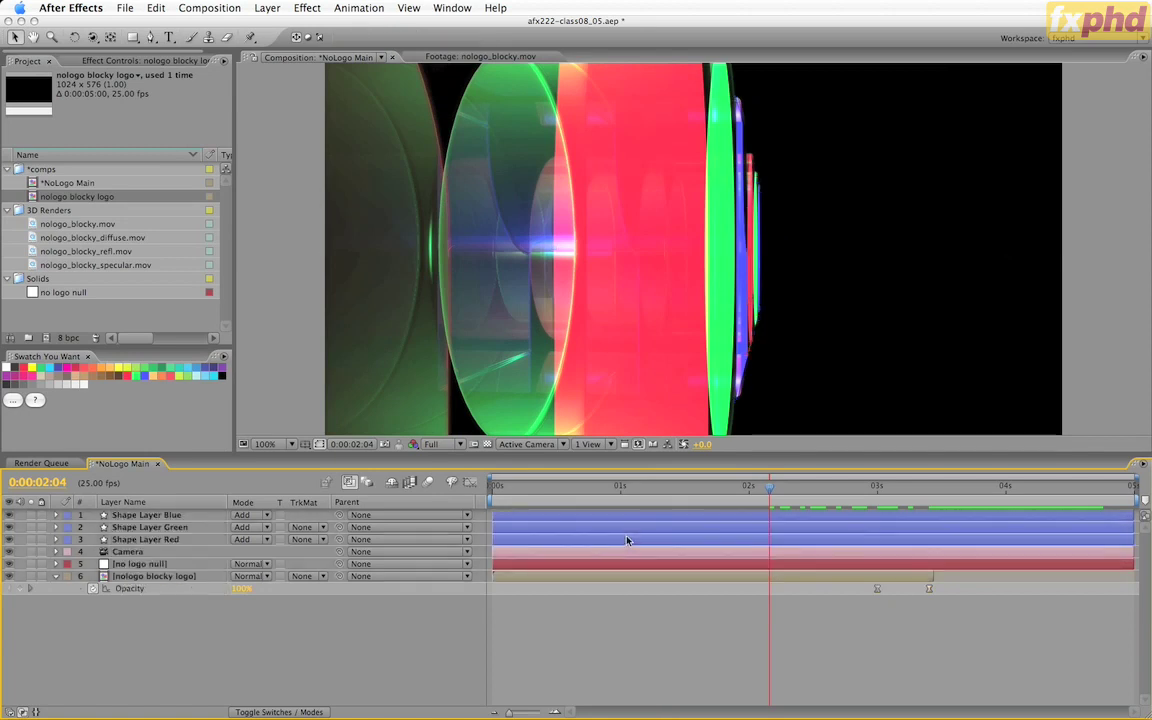
# Step: Trim the start of the red, green and blue shape layers to 0:00:02:04
pyautogui.click(195, 540)
pyautogui.keyDown('shift'); pyautogui.click(196, 516); pyautogui.keyUp('shift')
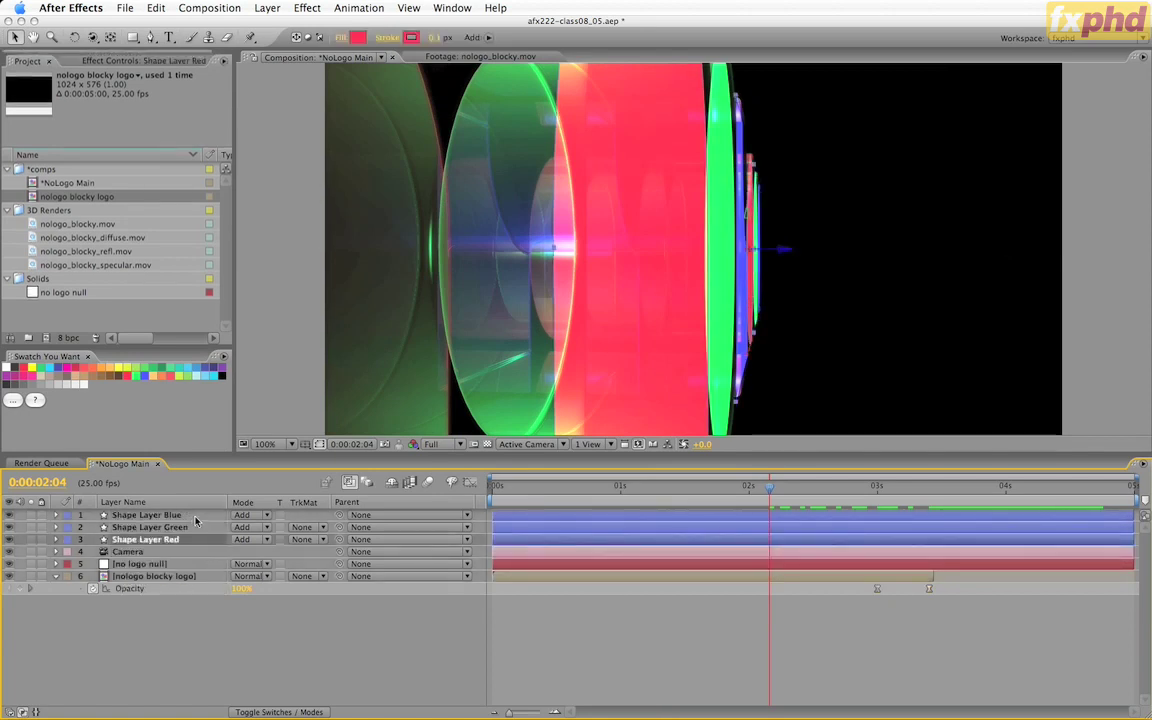
pyautogui.hotkey('alt', '[')
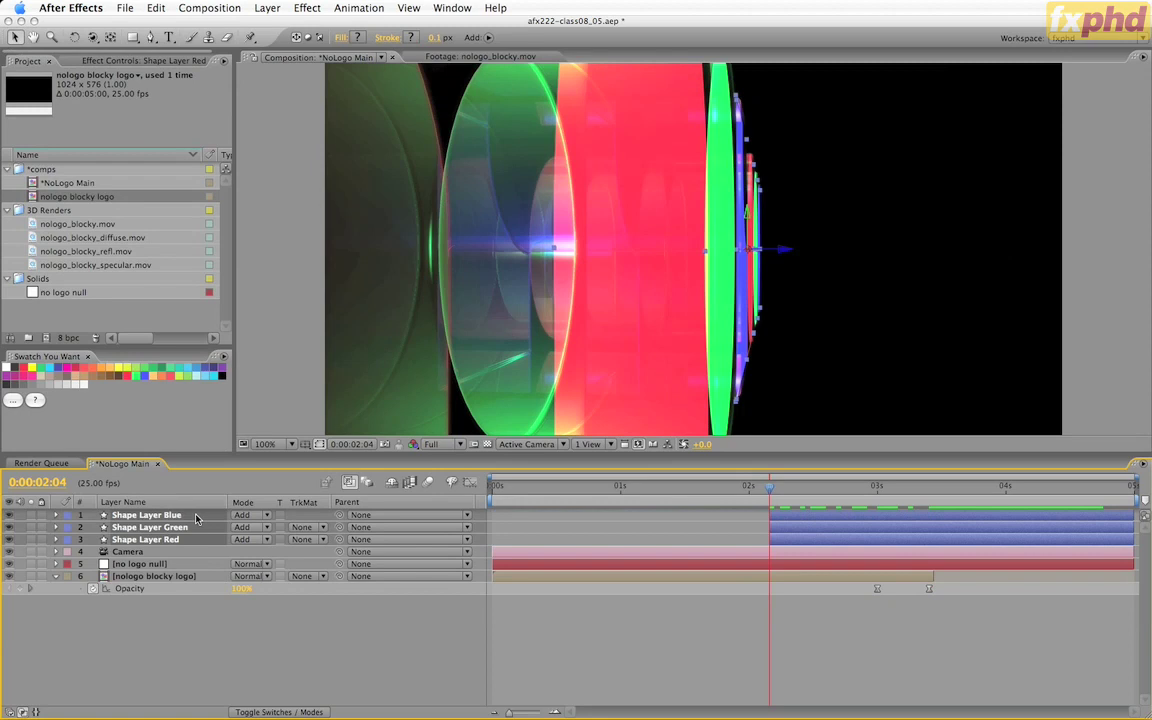
# Step: Add opacity keyframes of 0% at 0:00:02:04 to the three shape layers
pyautogui.hotkey('alt', 'shift', 't')
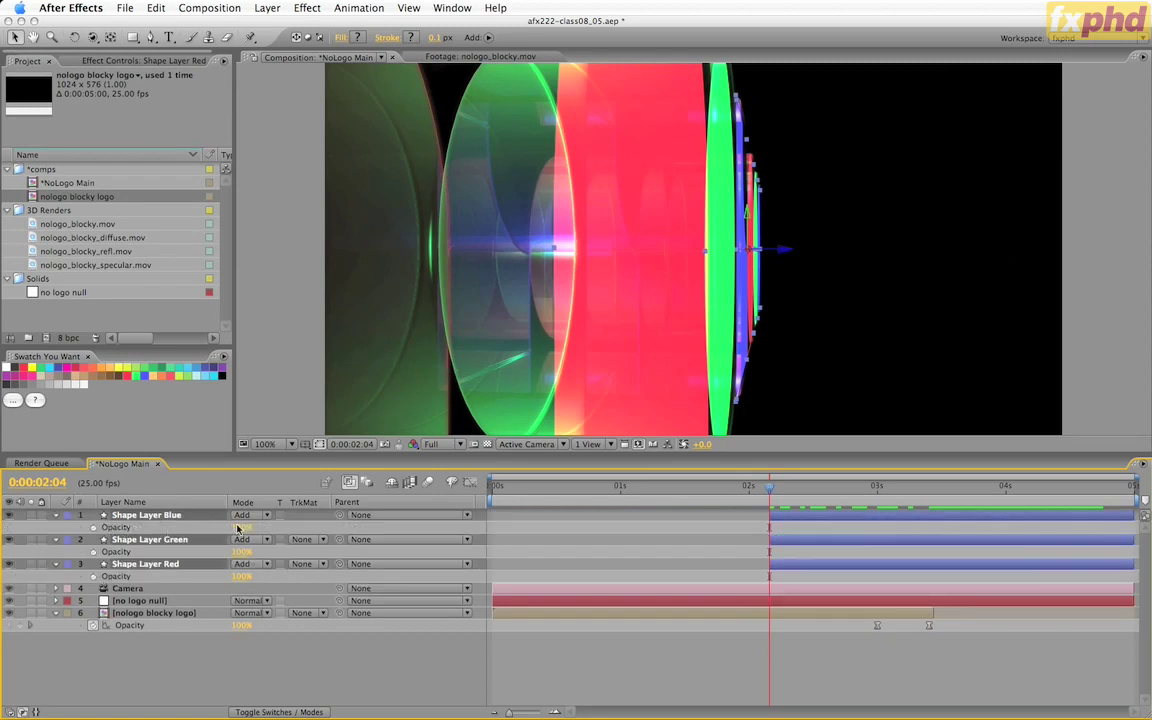
pyautogui.click(245, 528)
pyautogui.click(175, 515)
pyautogui.keyDown('shift'); pyautogui.click(180, 564); pyautogui.keyUp('shift')
pyautogui.moveTo(241, 527); pyautogui.dragTo(97, 537)
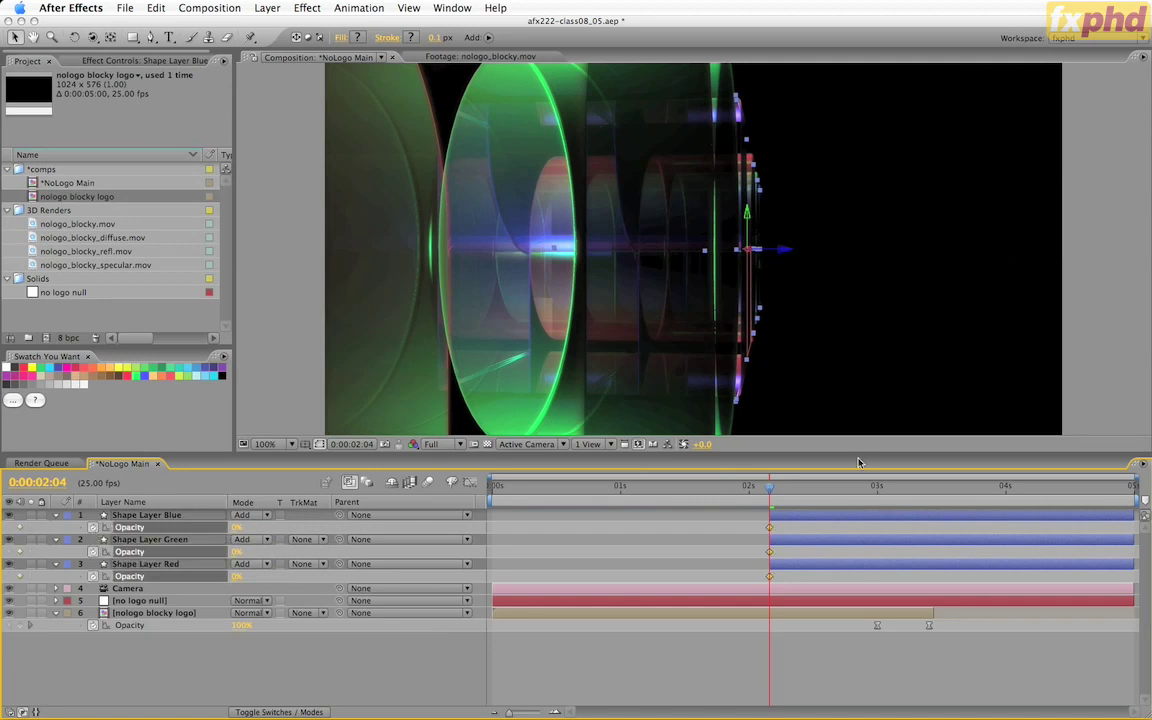
# Step: Keyframe the three shape layers' opacity to 100% at 0:00:03:00 and apply Easy Ease to those keyframes
pyautogui.click(878, 487)
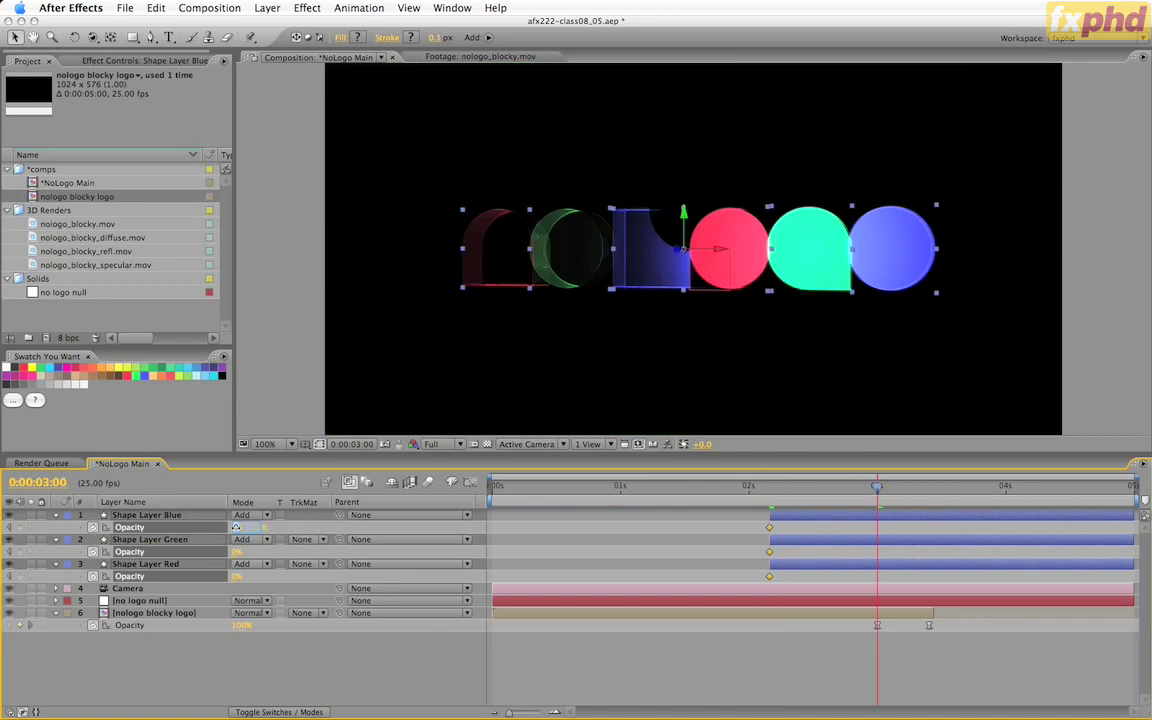
pyautogui.moveTo(237, 527); pyautogui.dragTo(236, 533)
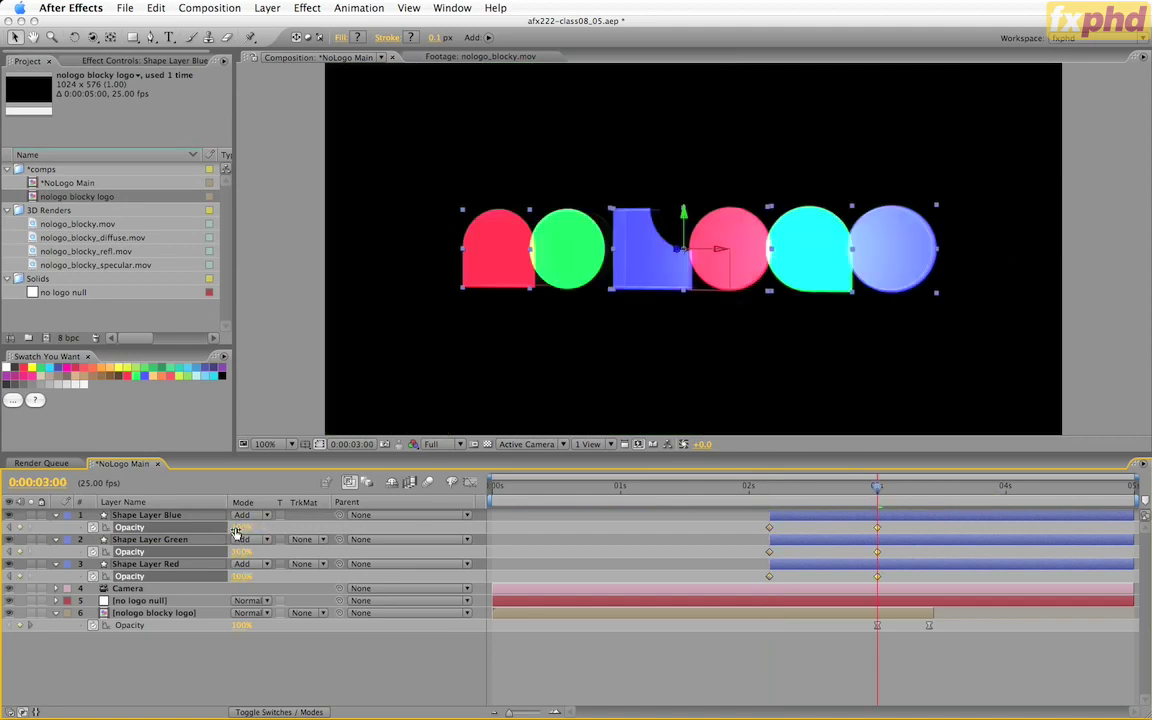
pyautogui.press('F9')
# Step: Preview the shape layers' fade-in and return to 0:00:03:00
pyautogui.moveTo(760, 488); pyautogui.dragTo(846, 503)
pyautogui.press('space')
pyautogui.press('space')
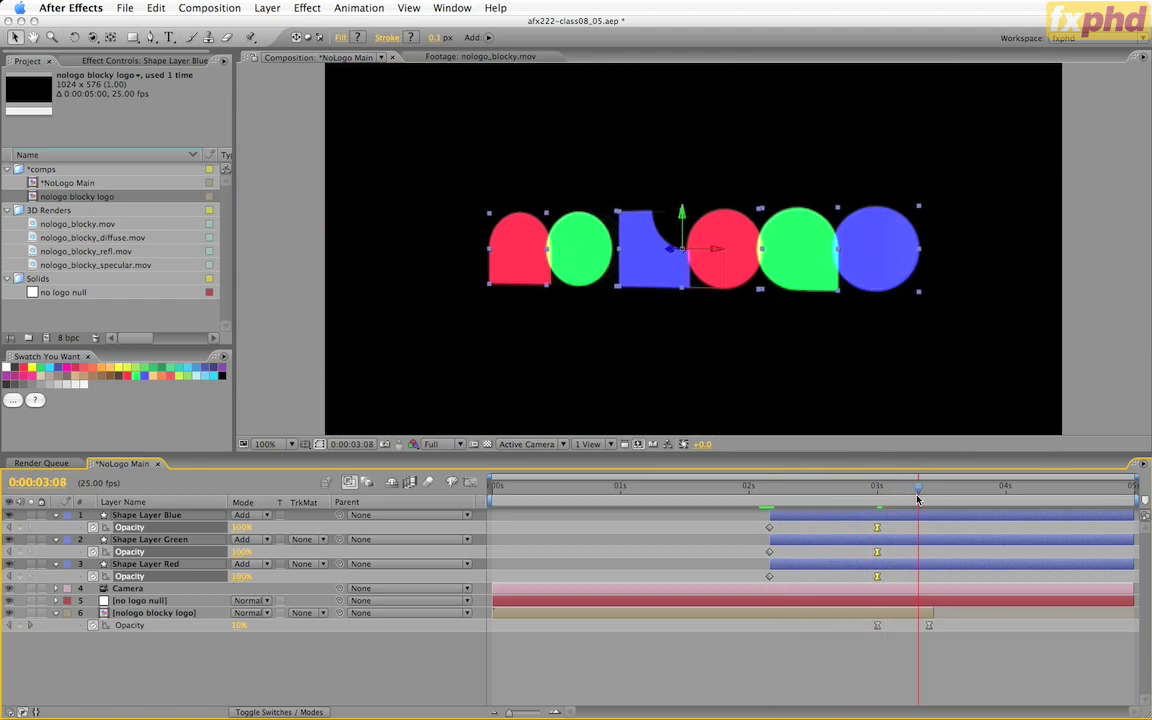
pyautogui.moveTo(886, 493); pyautogui.dragTo(878, 504)
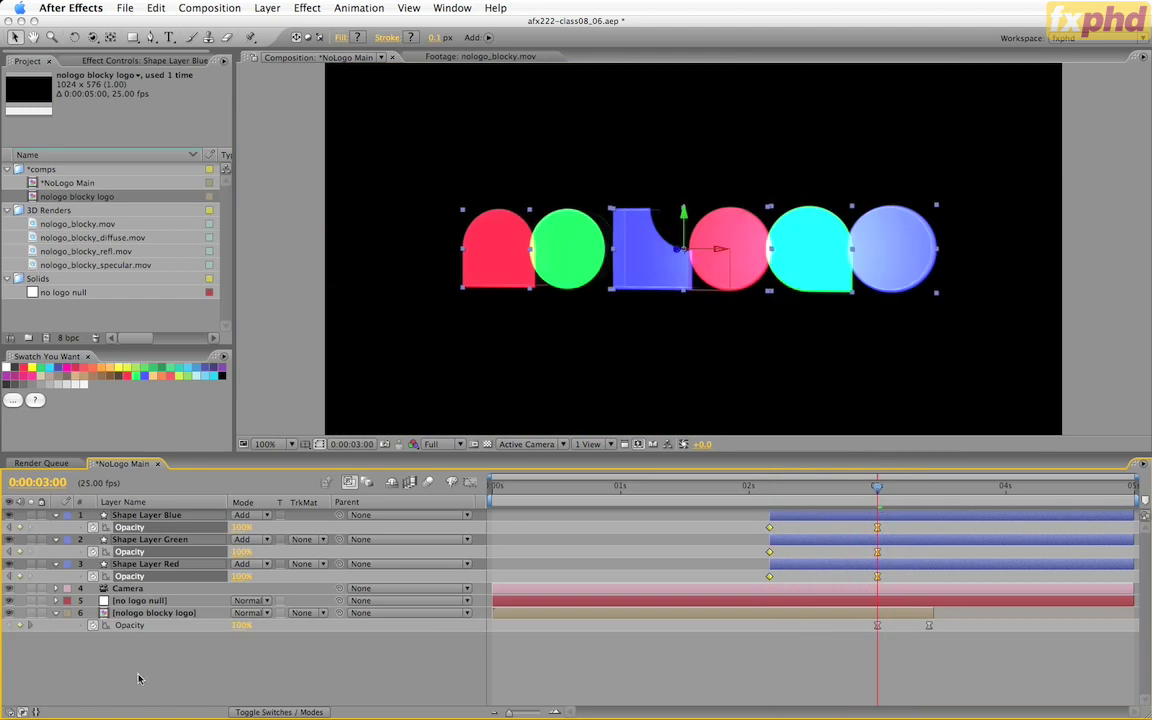
# Step: Duplicate the blue shape layer and rename the copy Shape Layer Line
pyautogui.click(143, 515)
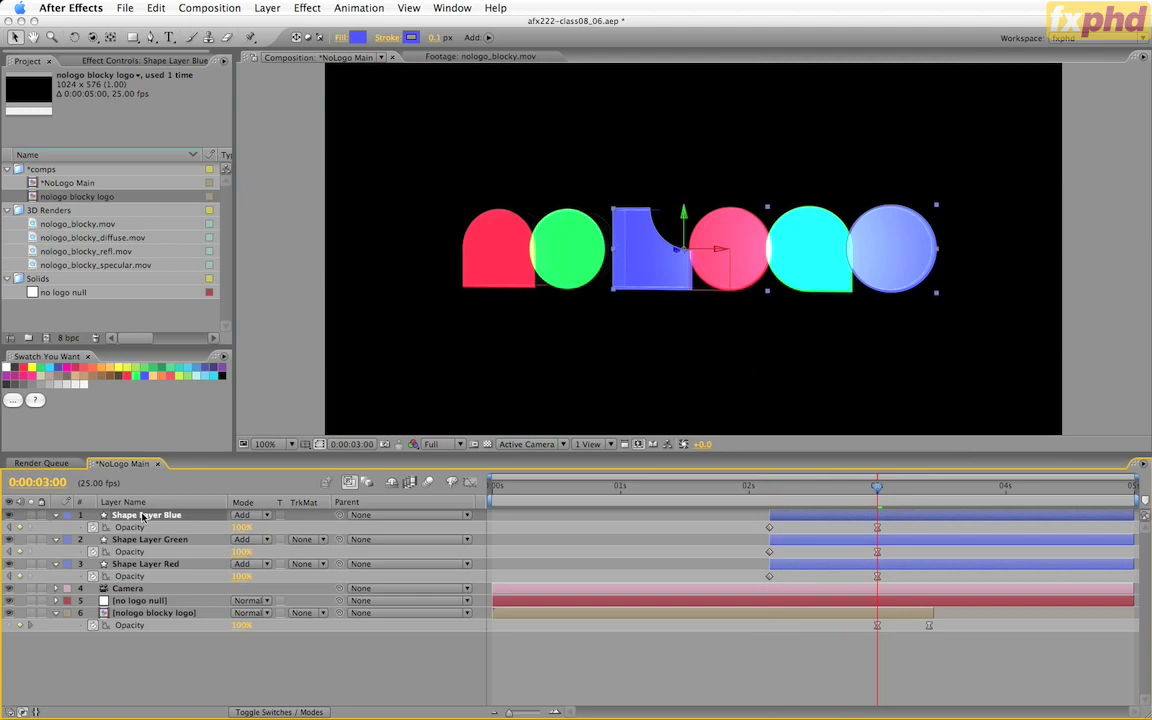
pyautogui.press('super+d')
pyautogui.press('Return')
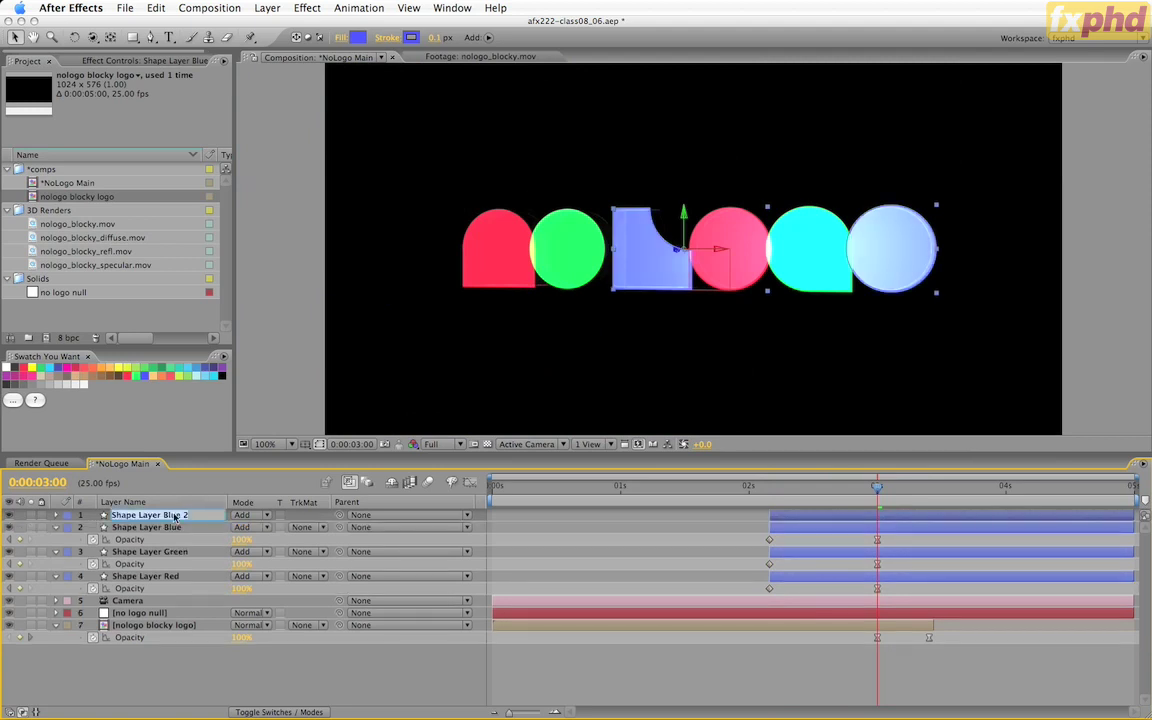
pyautogui.write('Line')
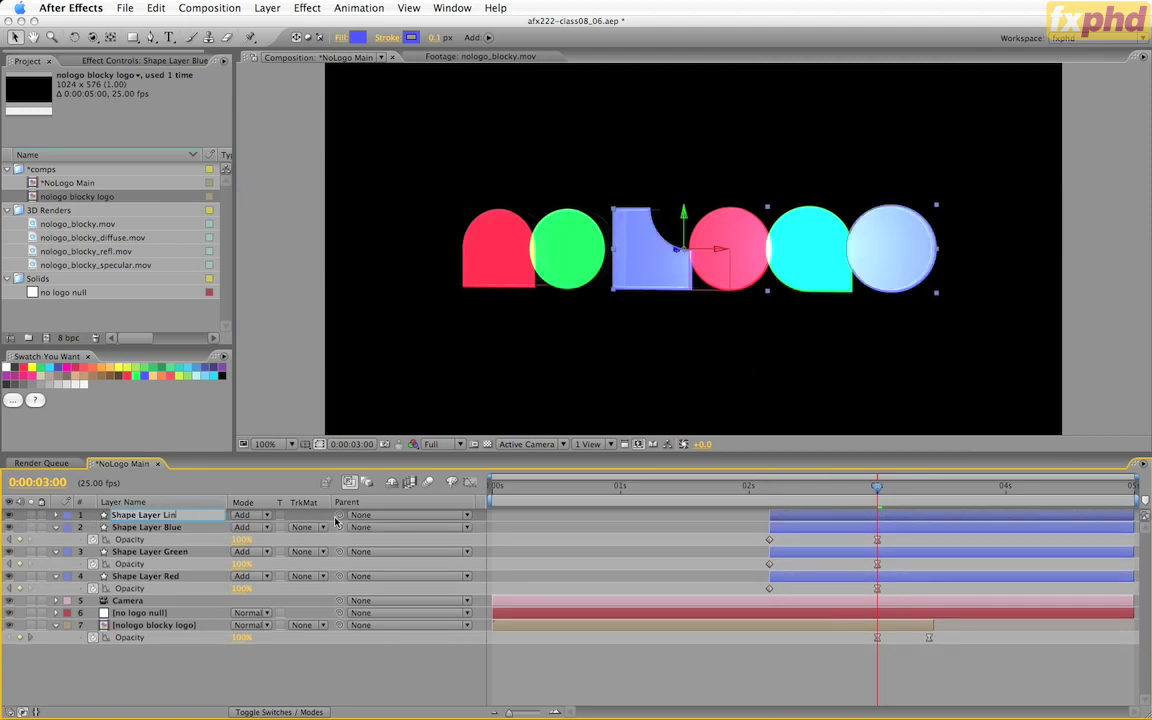
pyautogui.press('Return')
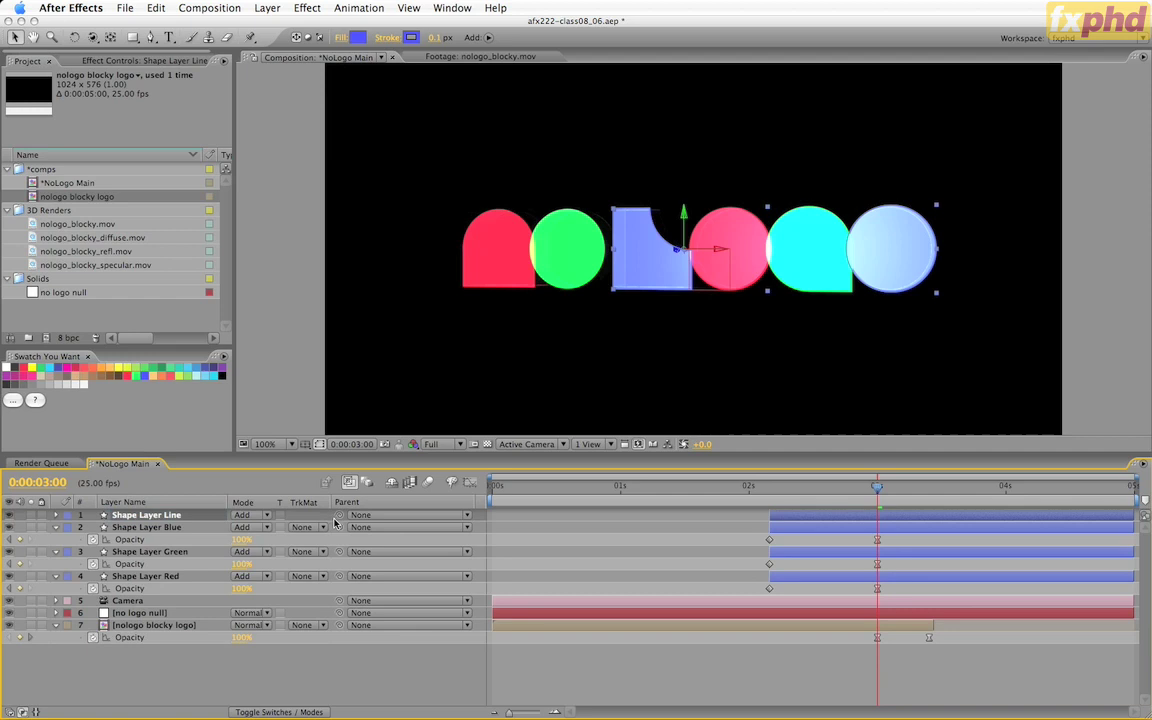
# Step: Collapse the blue shape layer and expand the contents of Shape 1 in the green shape layer to list its paths
pyautogui.click(56, 527)
pyautogui.click(56, 539)
pyautogui.click(56, 539)
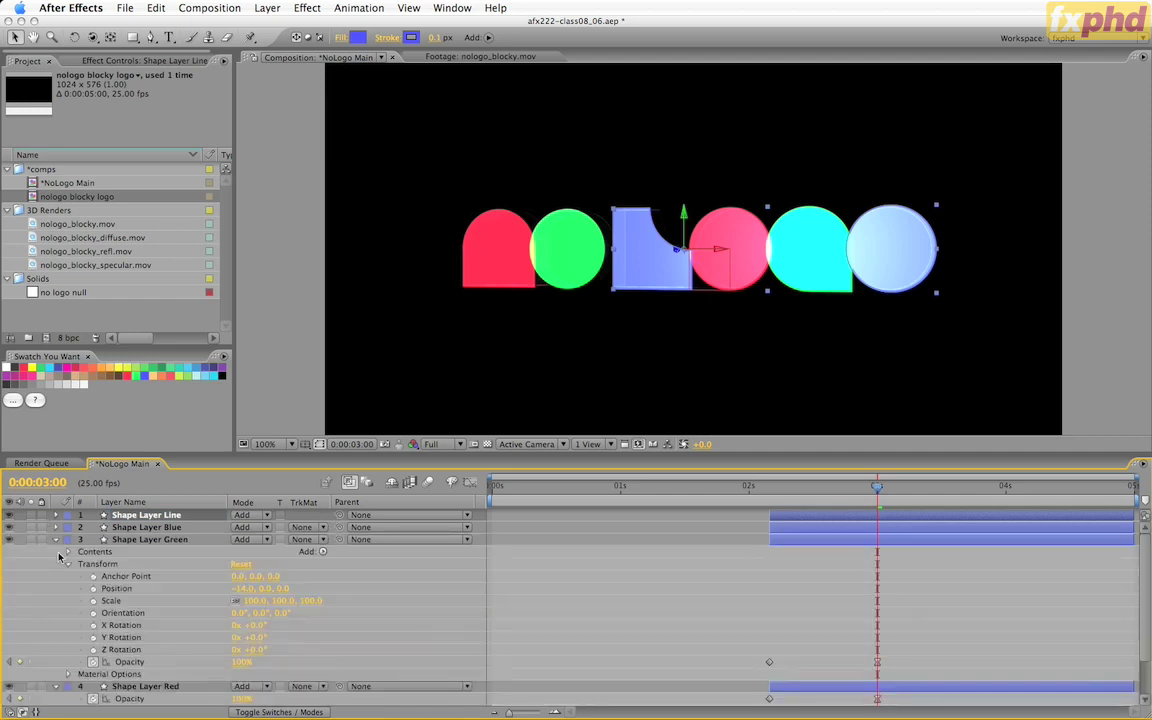
pyautogui.click(68, 564)
pyautogui.click(68, 552)
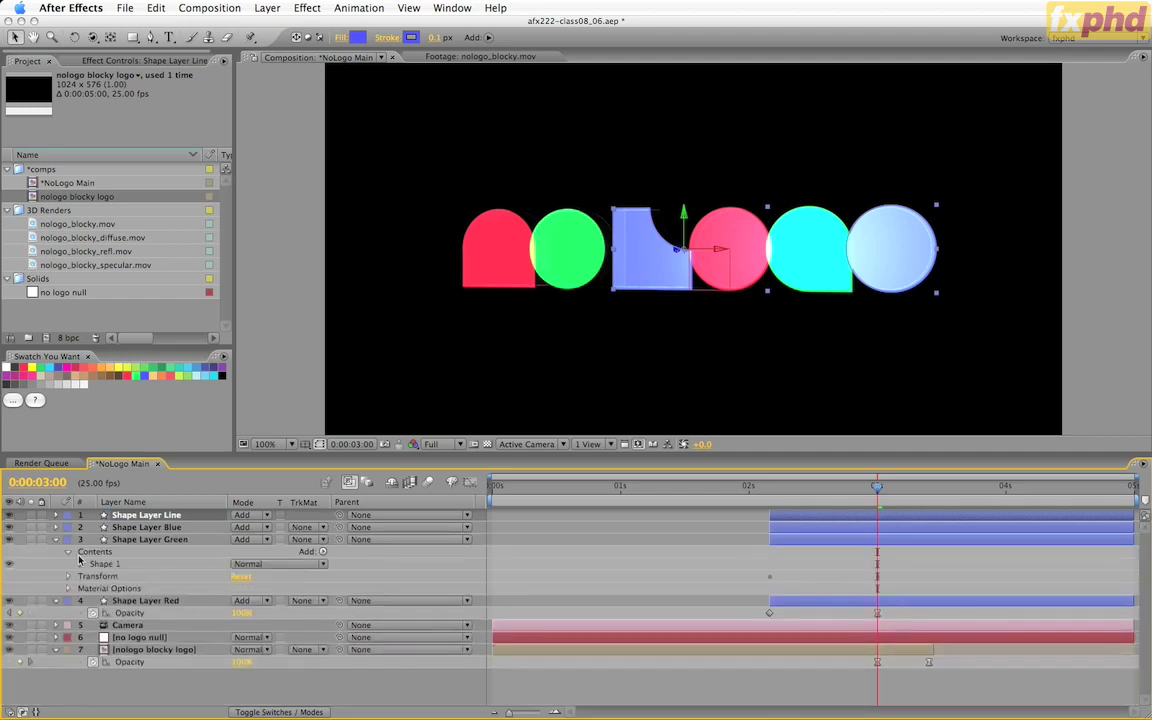
pyautogui.click(80, 564)
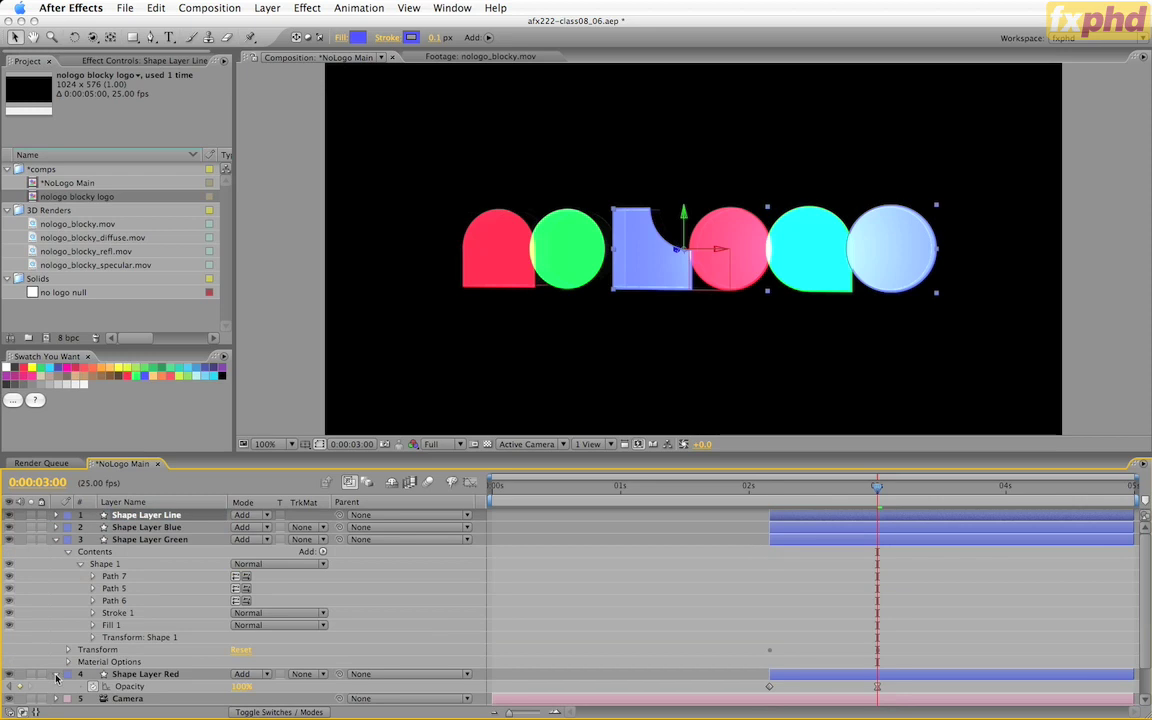
# Step: Expand the contents of Shape 1 in the red shape layer to list its paths
pyautogui.click(56, 674)
pyautogui.click(56, 674)
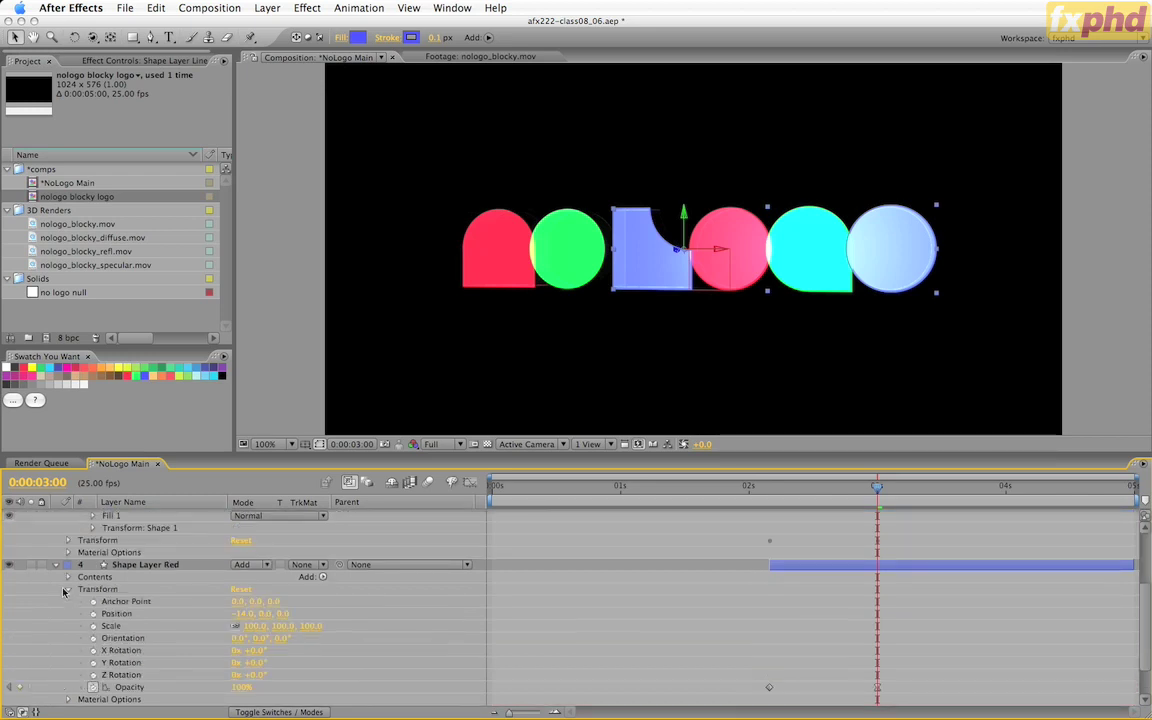
pyautogui.click(67, 531)
pyautogui.click(68, 626)
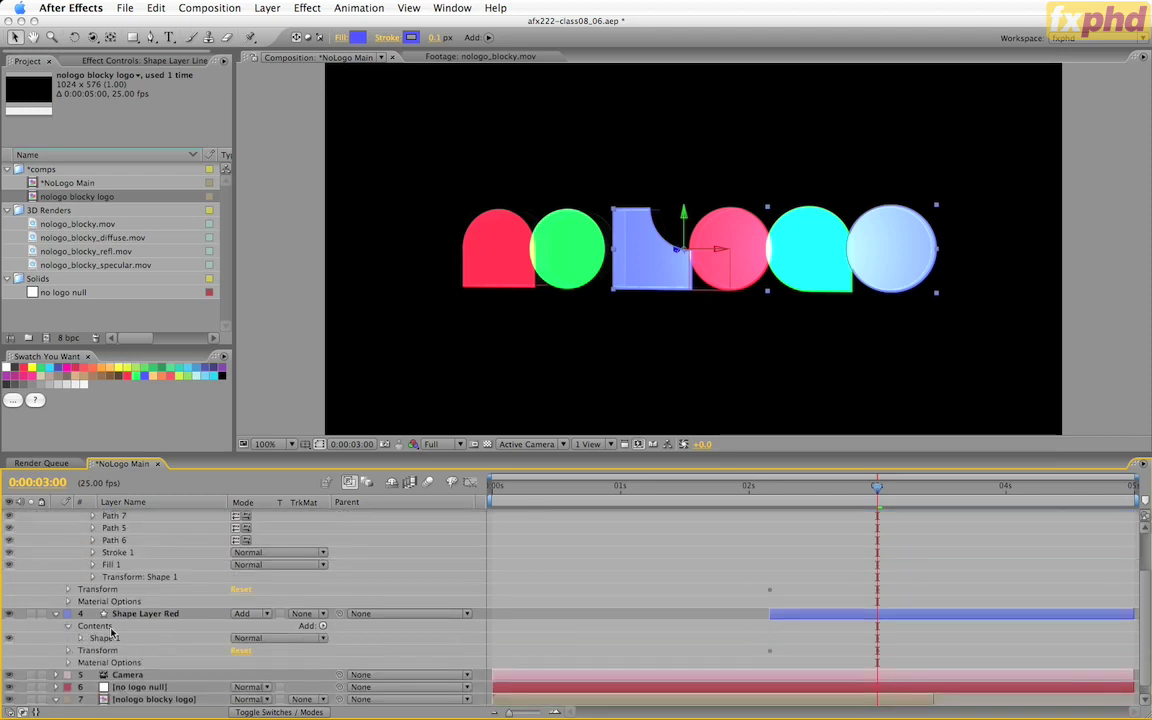
pyautogui.click(80, 638)
pyautogui.scroll(-3, 175, 634)
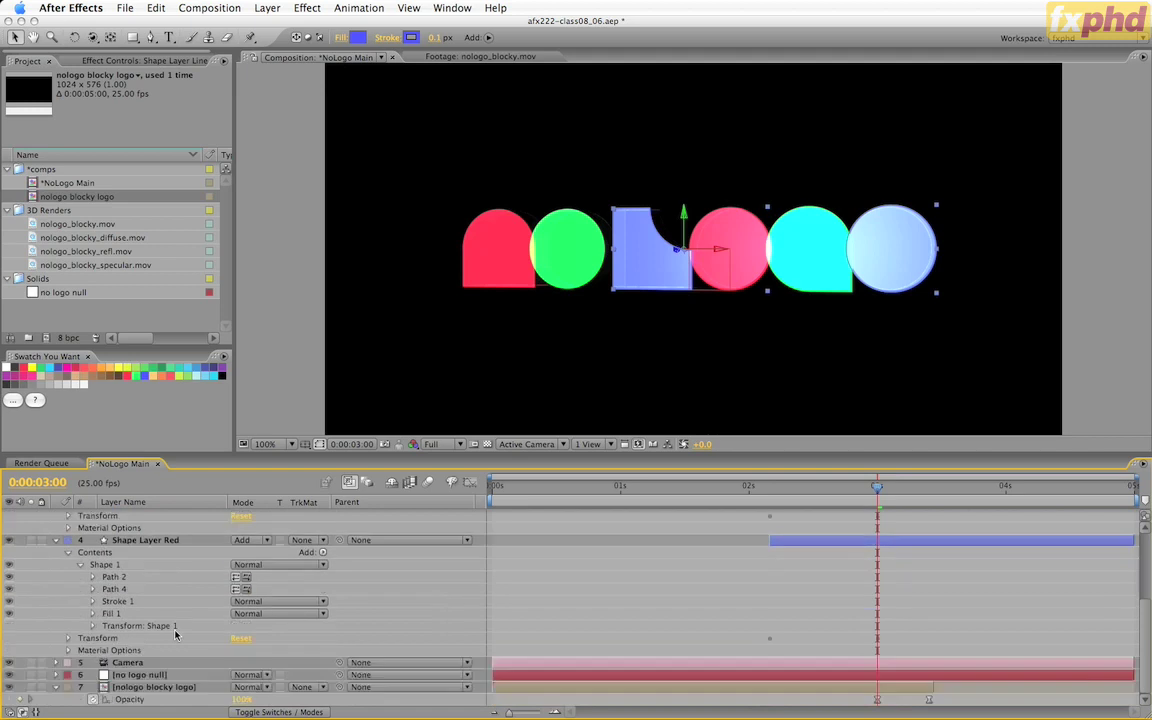
# Step: Compare the paths in the green shape layer and delete the duplicate circle path, Path 5
pyautogui.scroll(5, 160, 573)
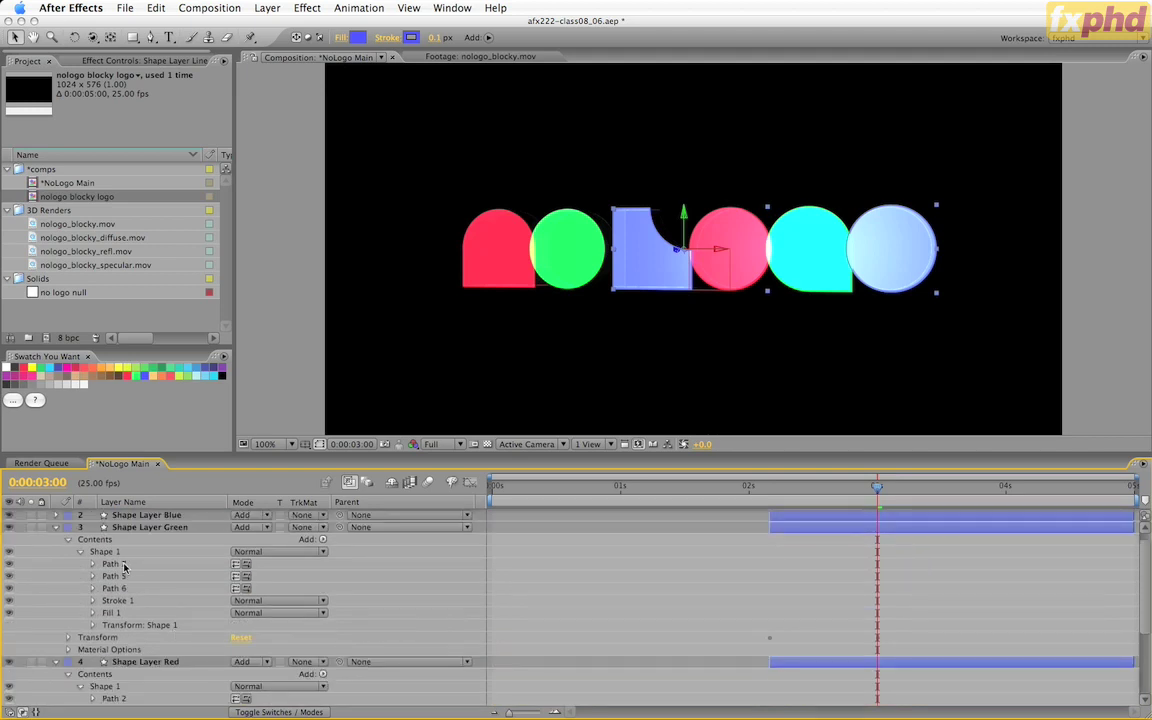
pyautogui.click(124, 565)
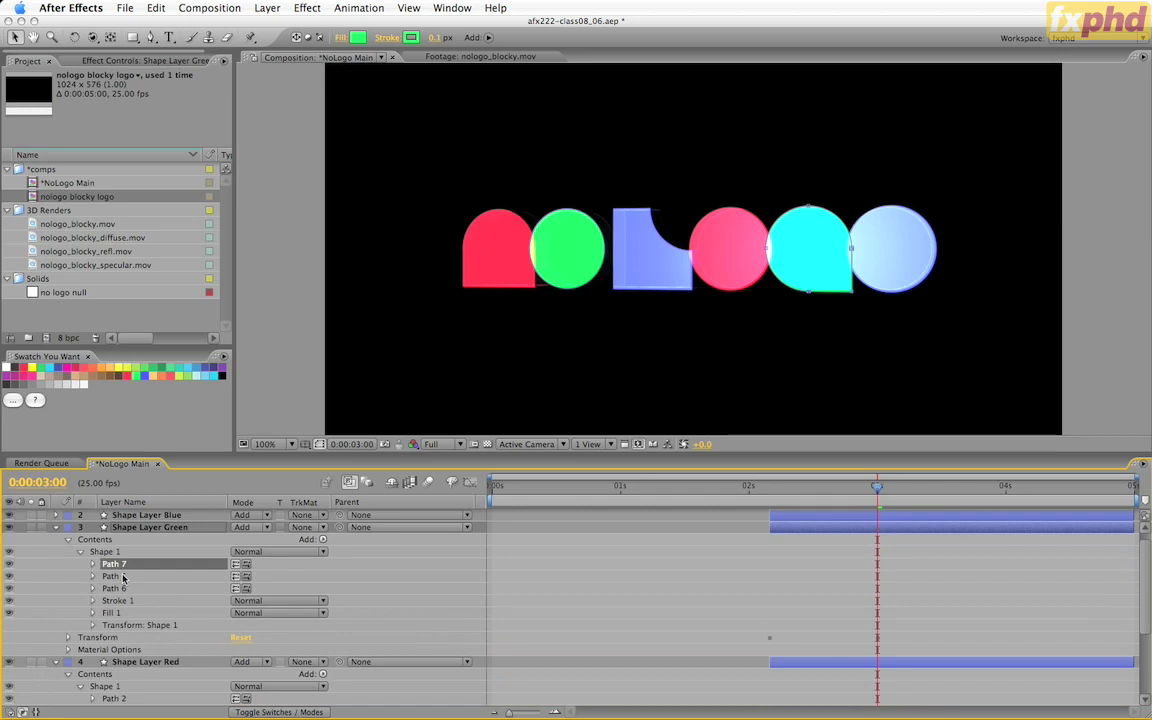
pyautogui.click(122, 577)
pyautogui.click(121, 590)
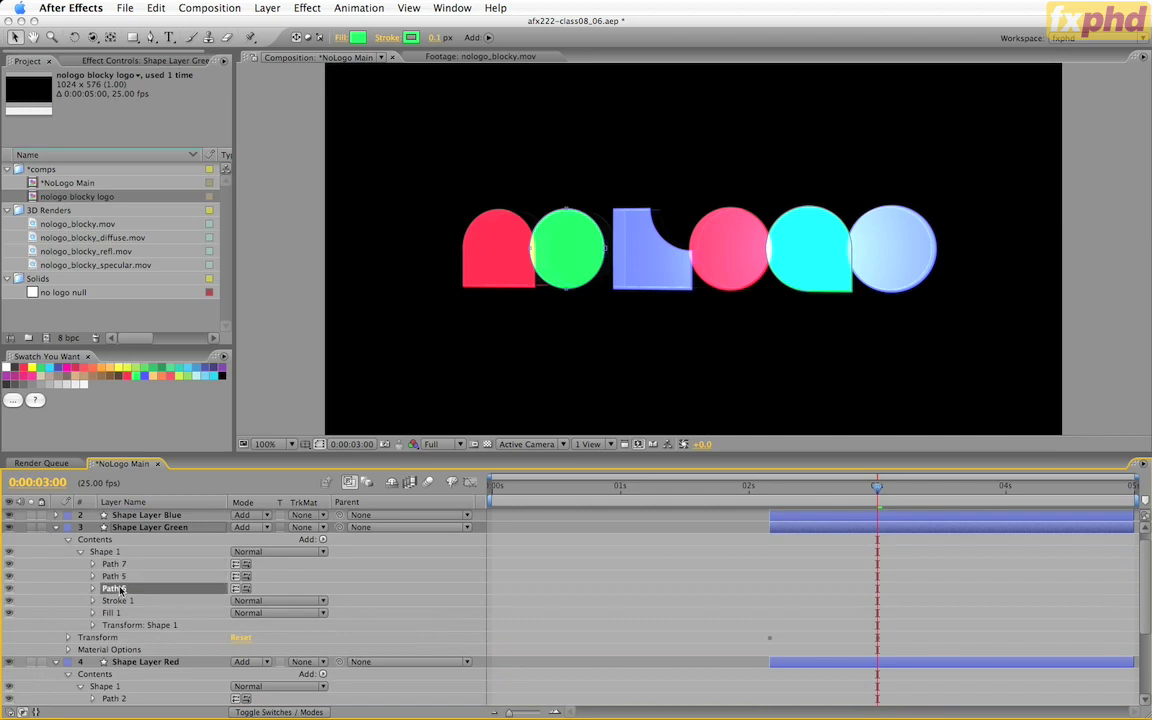
pyautogui.click(118, 580)
pyautogui.click(120, 590)
pyautogui.click(118, 580)
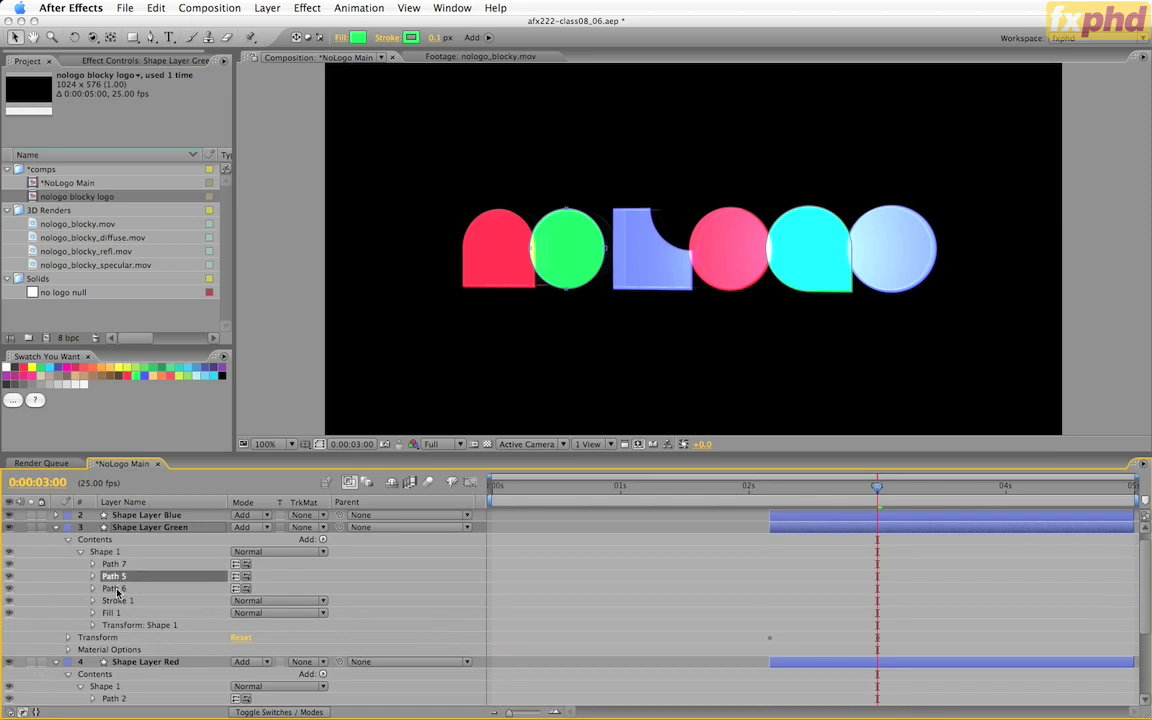
pyautogui.press('Delete')
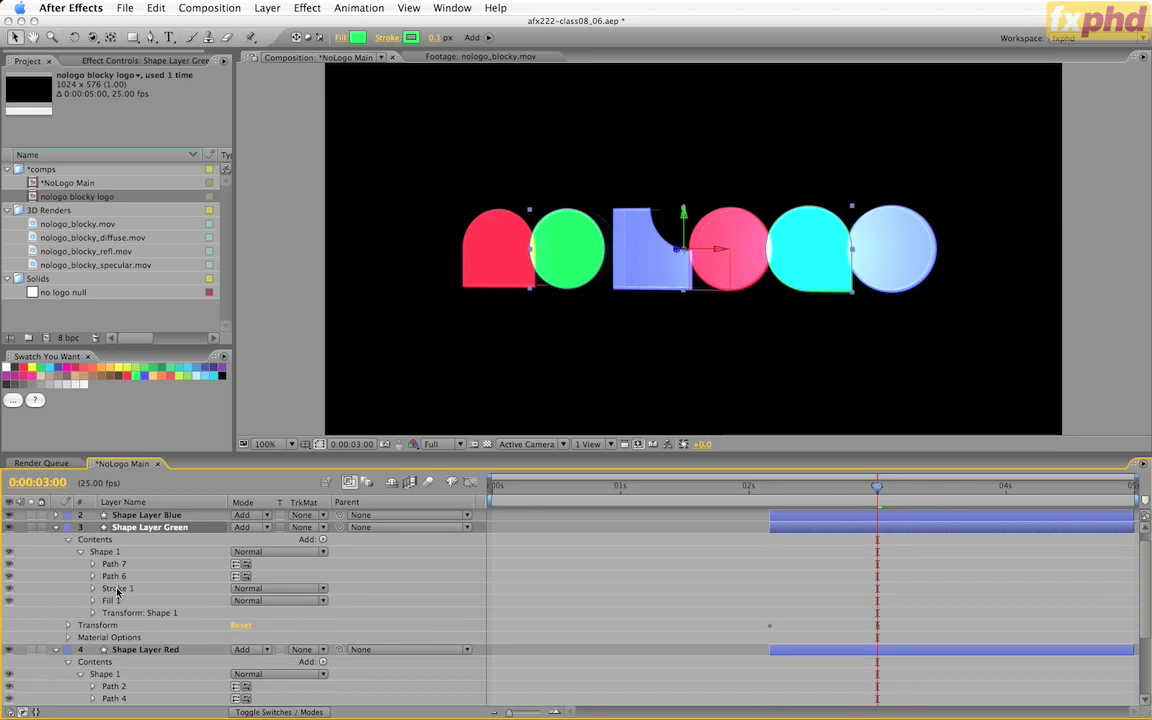
# Step: Solo the green shape layer to check its remaining shapes and turn the solo off again
pyautogui.click(32, 527)
pyautogui.click(32, 527)
pyautogui.click(32, 527)
pyautogui.click(32, 527)
# Step: Copy Path 7 and Path 6 from the green layer into Shape 1 of Shape Layer Line and place them above Stroke 1
pyautogui.scroll(1, 185, 568)
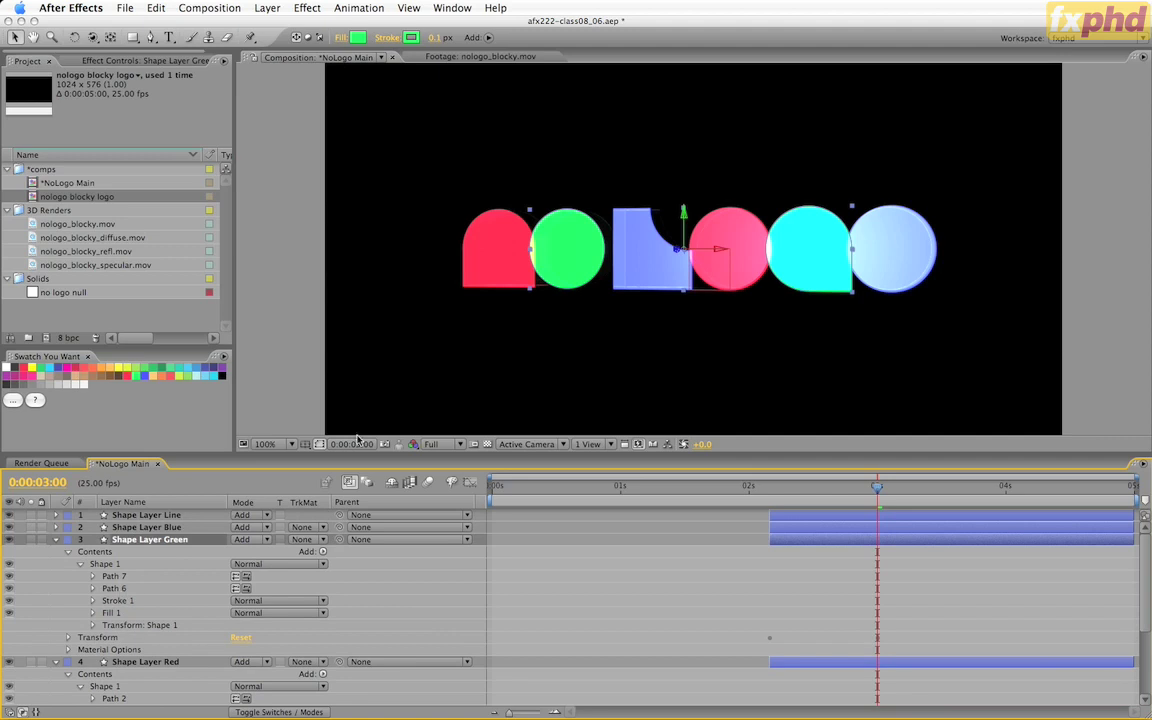
pyautogui.click(116, 578)
pyautogui.keyDown('shift'); pyautogui.click(118, 588); pyautogui.keyUp('shift')
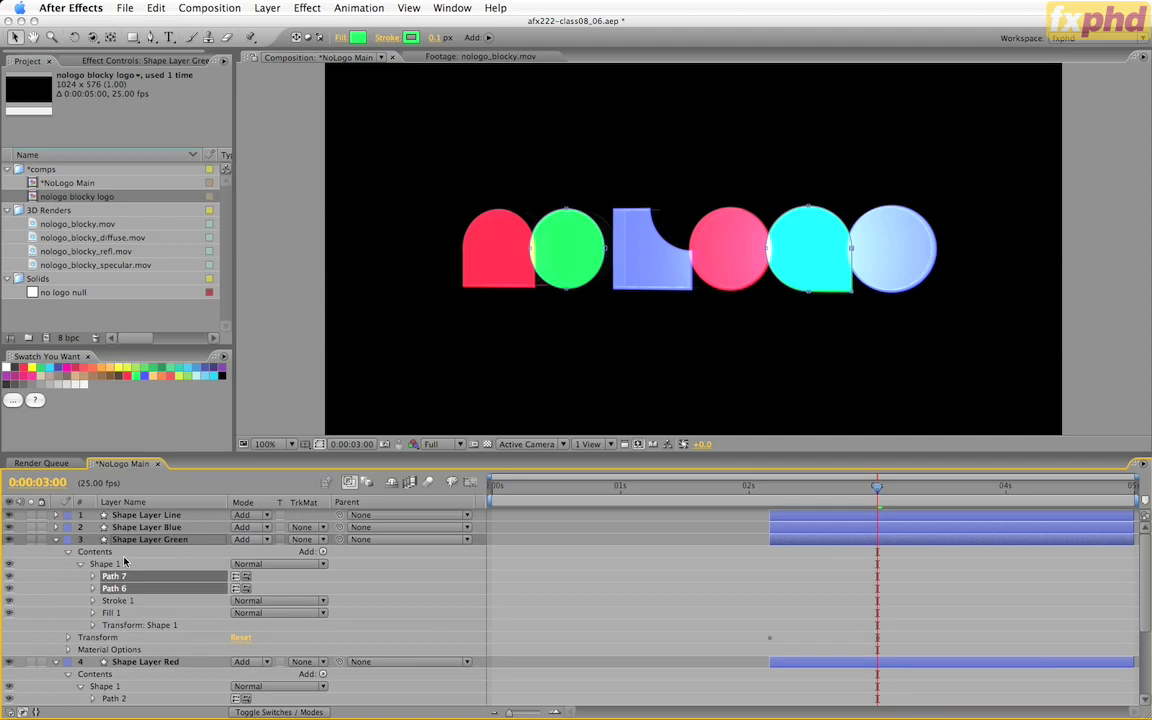
pyautogui.click(56, 514)
pyautogui.click(68, 527)
pyautogui.click(100, 539)
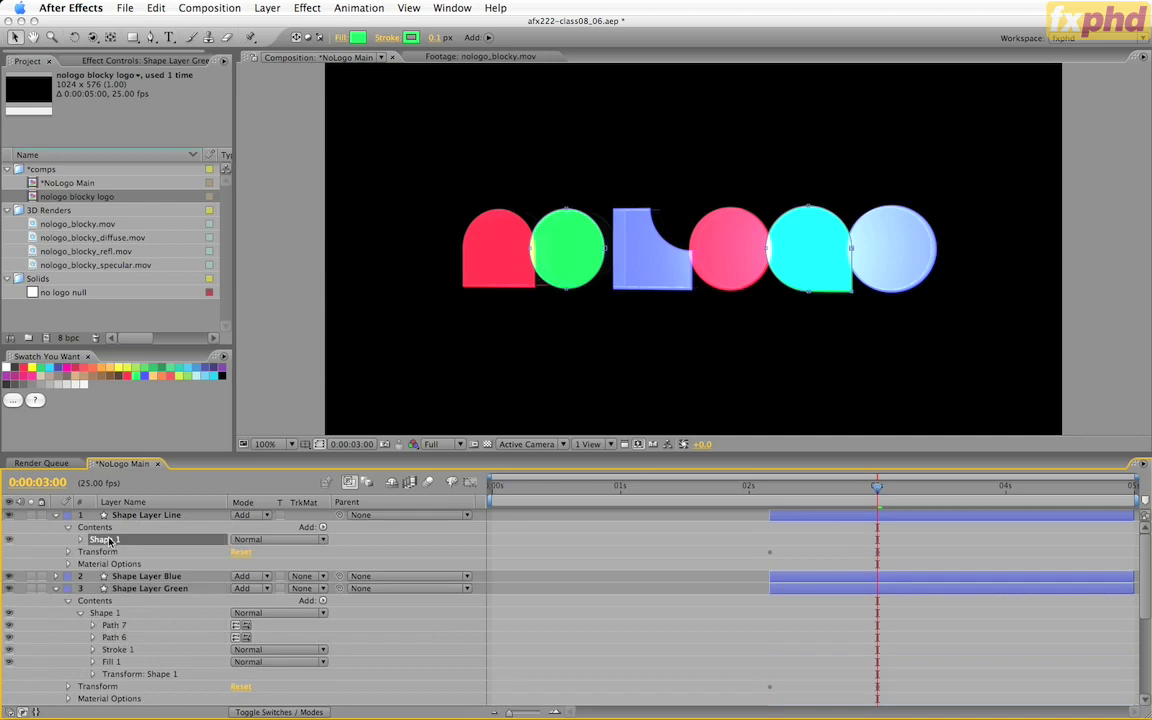
pyautogui.click(80, 540)
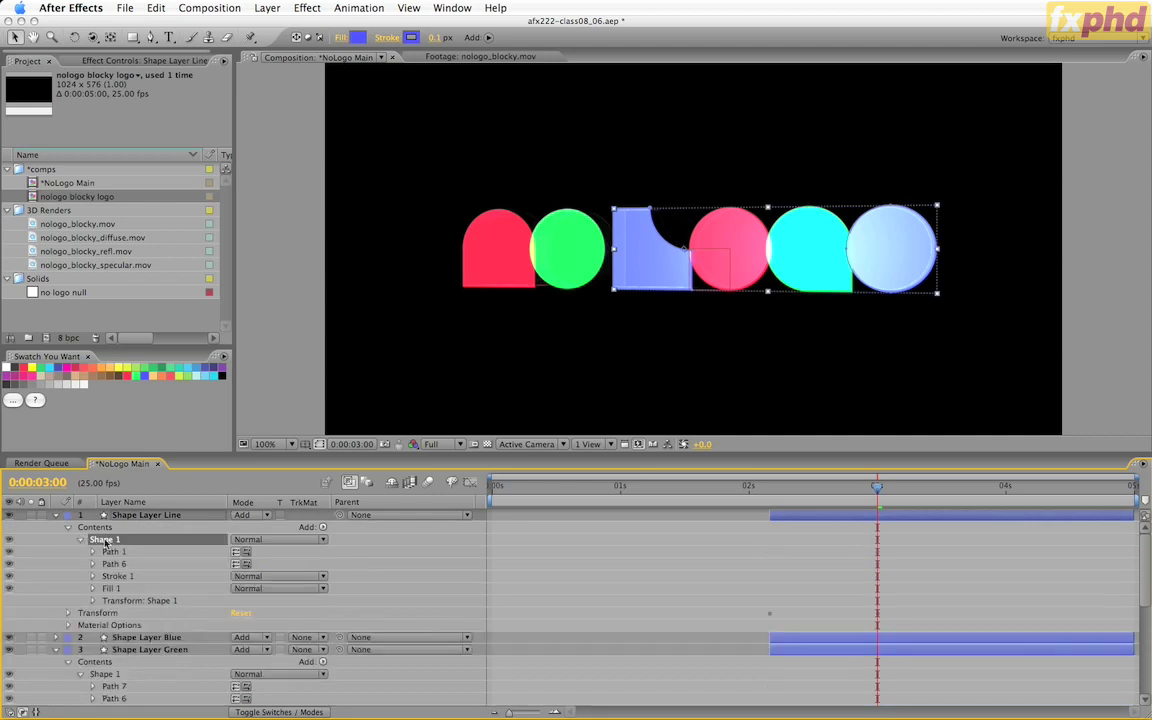
pyautogui.press('super+v')
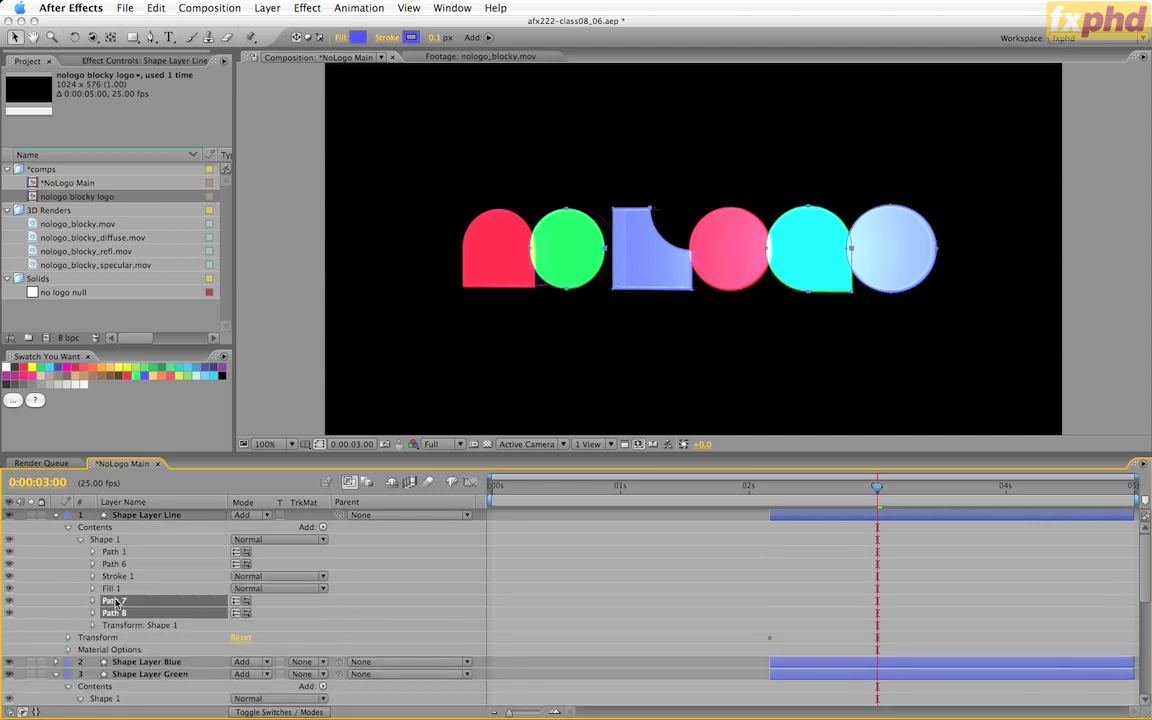
pyautogui.moveTo(116, 603)
pyautogui.mouseDown()
pyautogui.moveTo(114, 545)
pyautogui.moveTo(116, 578)
pyautogui.mouseUp()
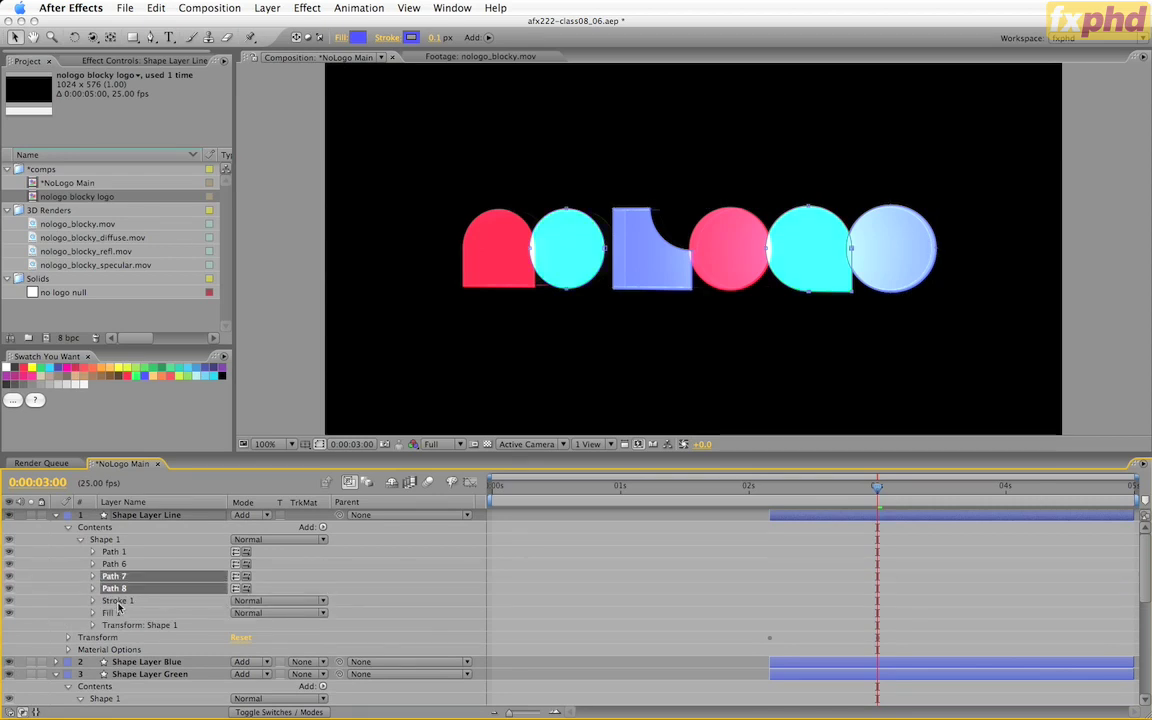
# Step: Copy Path 2 and Path 4 from the red layer into Shape 1 of Shape Layer Line and place them above Stroke 1
pyautogui.scroll(-3, 183, 620)
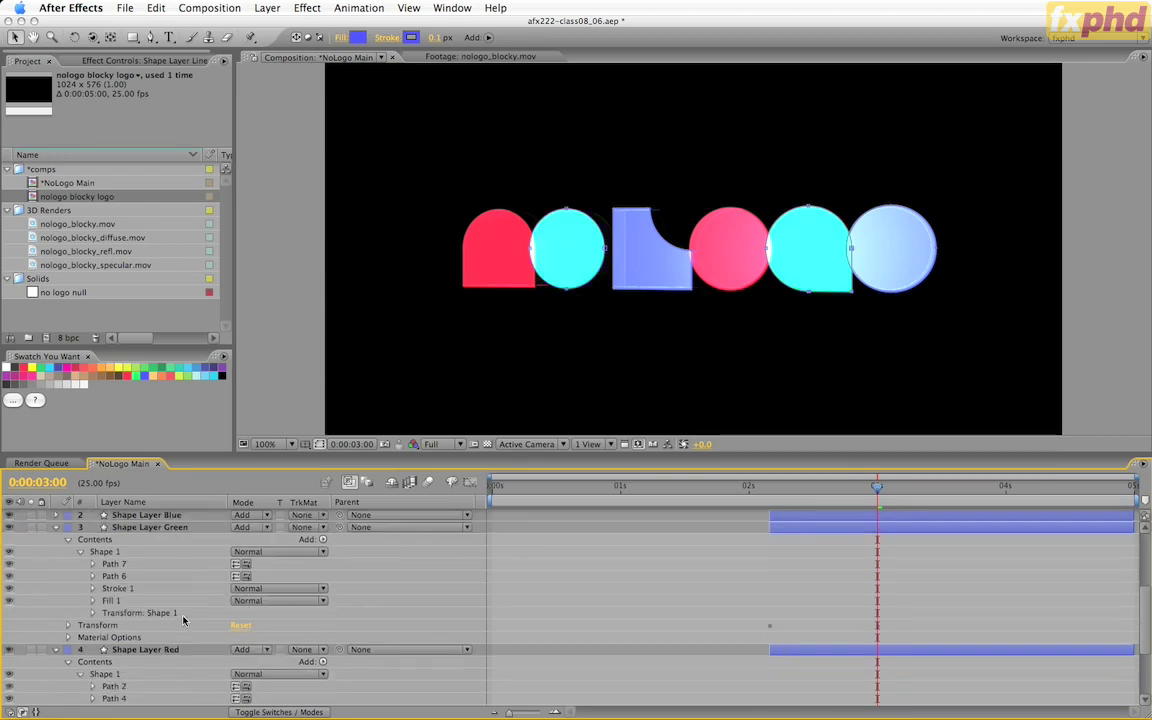
pyautogui.scroll(-1, 183, 620)
pyautogui.click(118, 625)
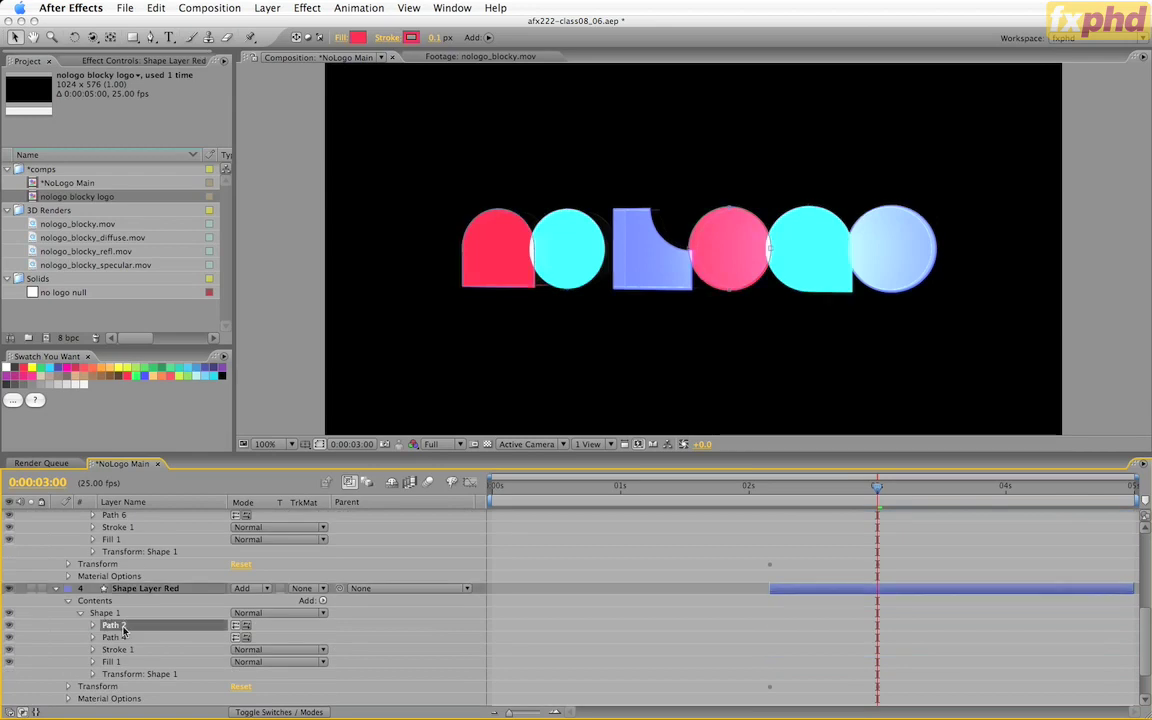
pyautogui.keyDown('shift'); pyautogui.click(114, 637); pyautogui.keyUp('shift')
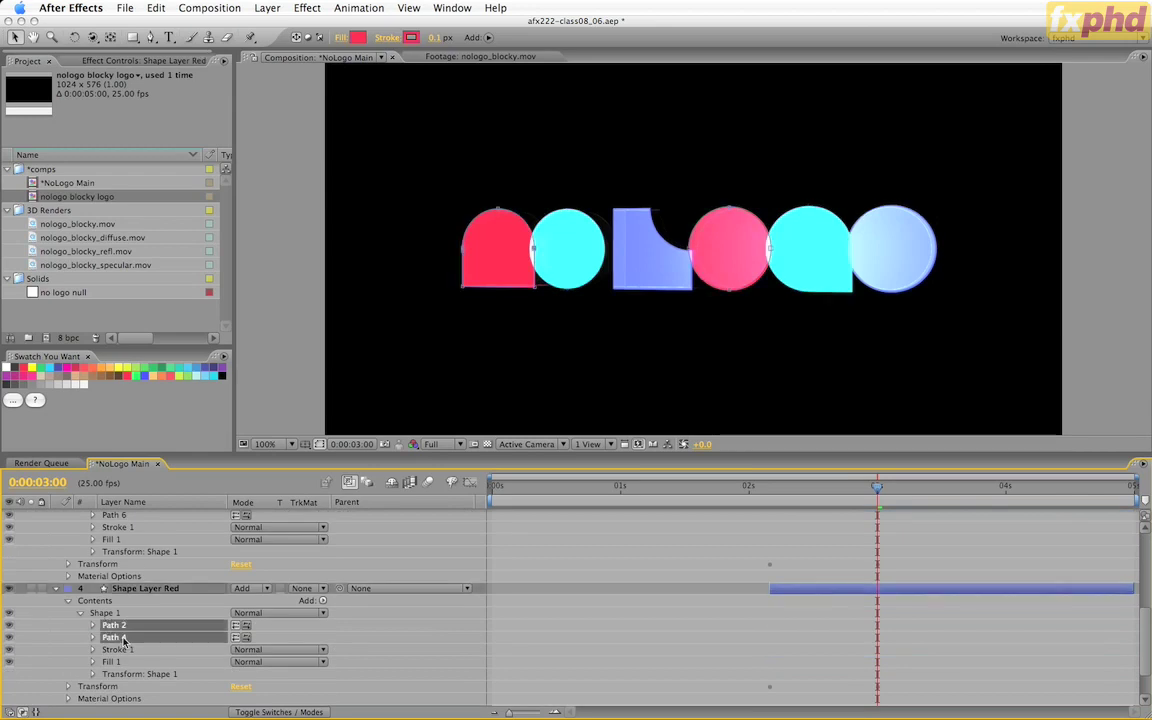
pyautogui.click(55, 588)
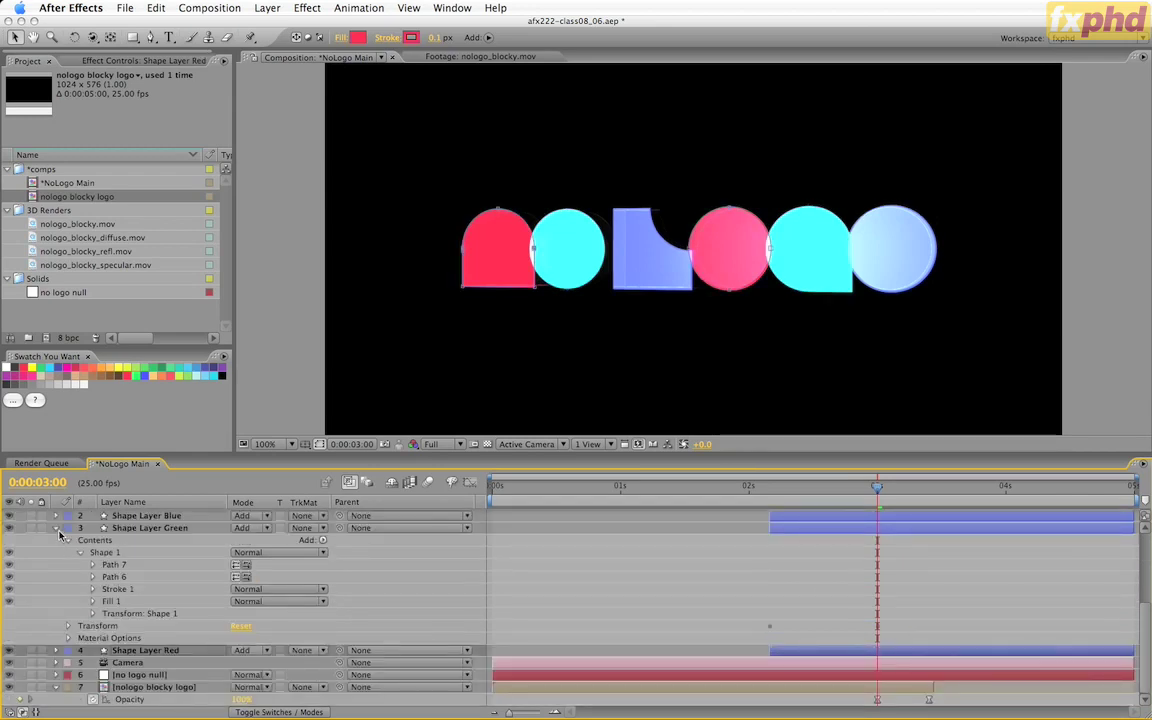
pyautogui.click(56, 529)
pyautogui.scroll(2, 157, 554)
pyautogui.click(110, 540)
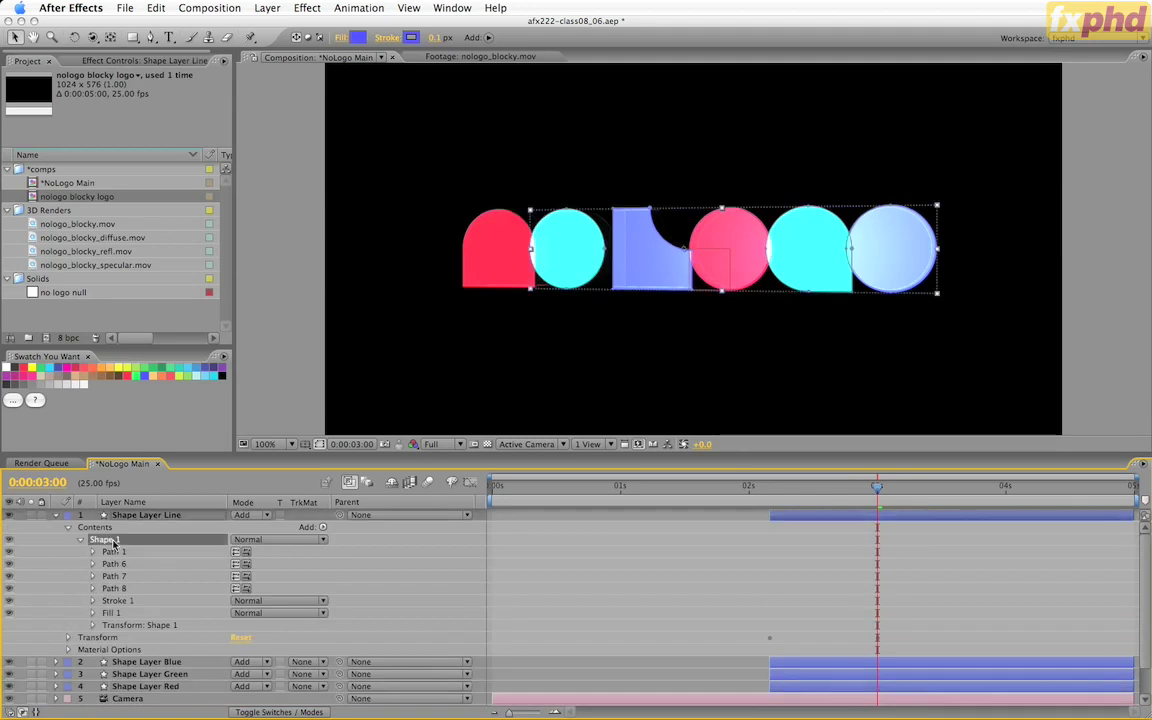
pyautogui.press('cmd+v')
pyautogui.moveTo(113, 630); pyautogui.dragTo(113, 598)
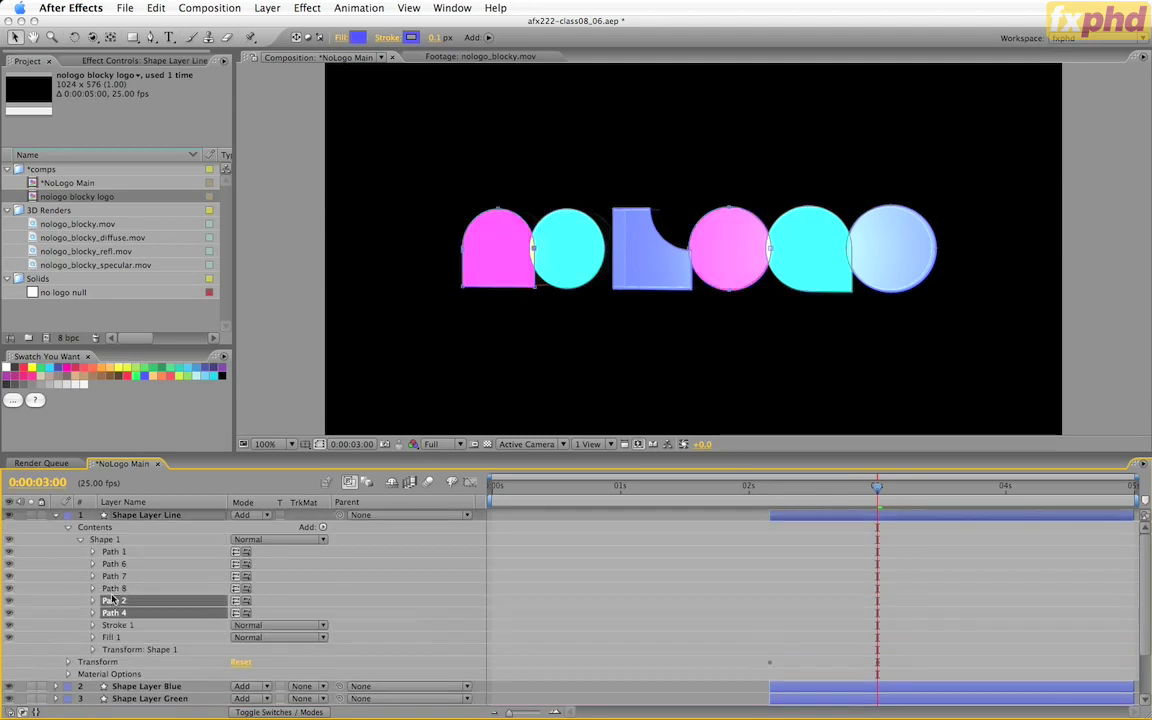
# Step: Solo Shape Layer Line and hide its Fill 1 so only the outlines are drawn
pyautogui.click(33, 516)
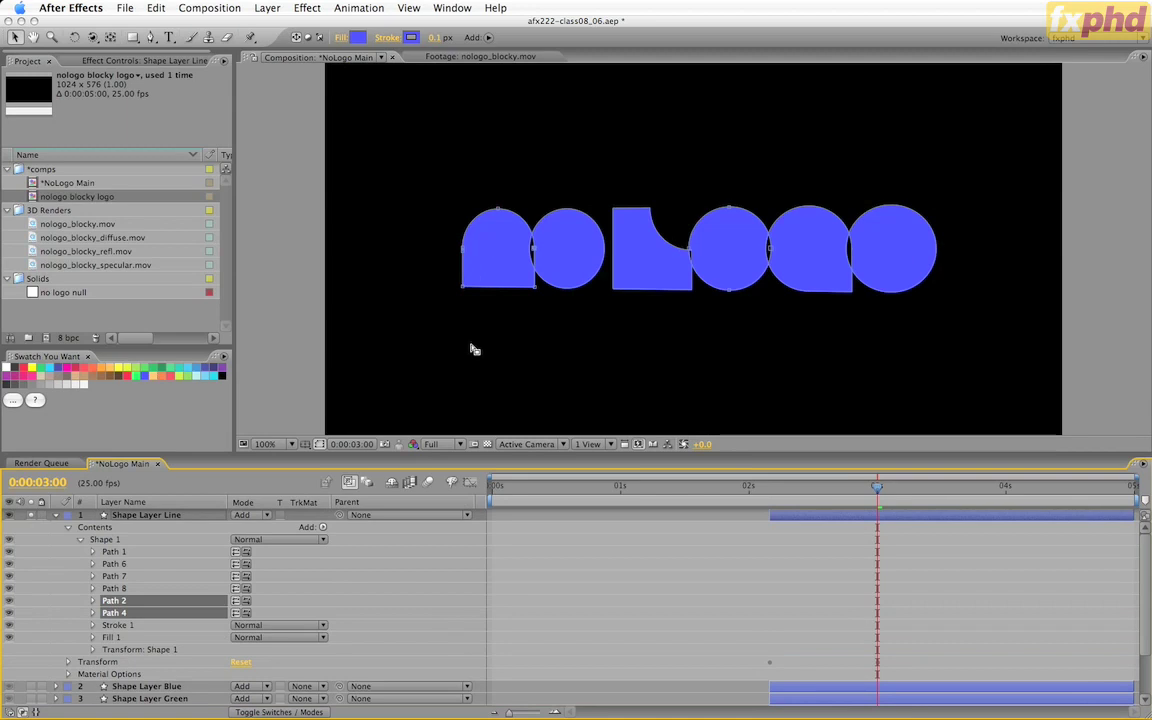
pyautogui.click(110, 638)
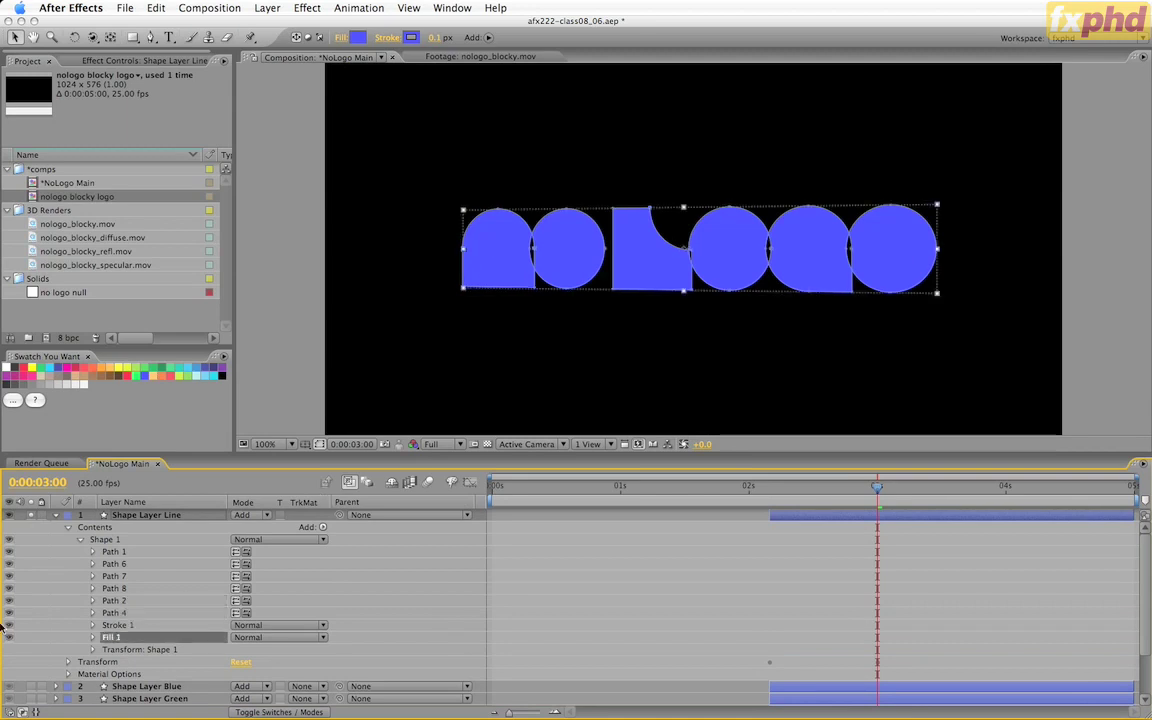
pyautogui.click(8, 637)
# Step: Set Stroke 1 of Shape Layer Line to white with a width of 2 px
pyautogui.click(115, 625)
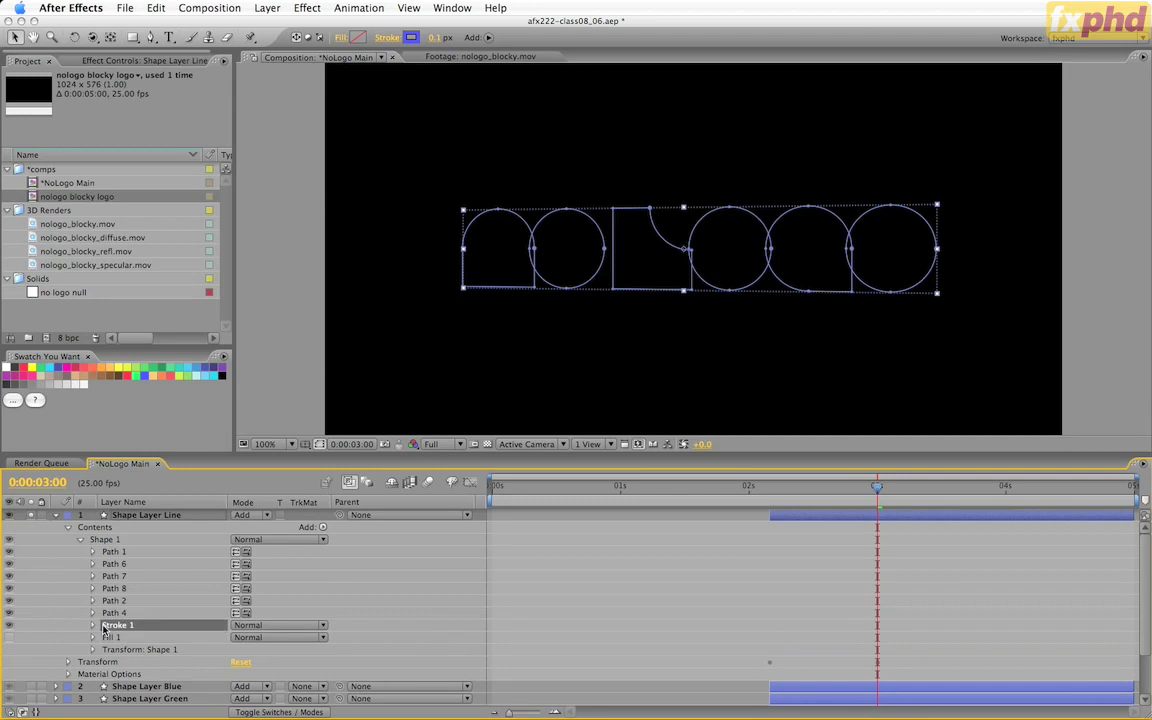
pyautogui.click(408, 42)
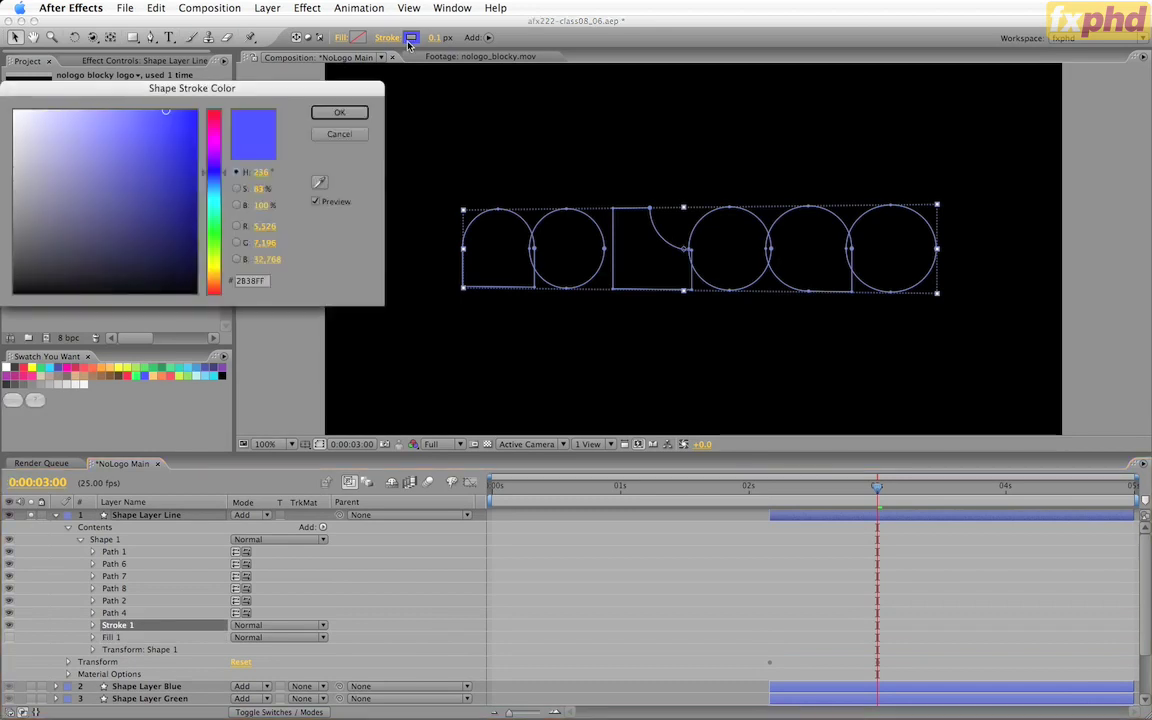
pyautogui.click(15, 112)
pyautogui.click(340, 113)
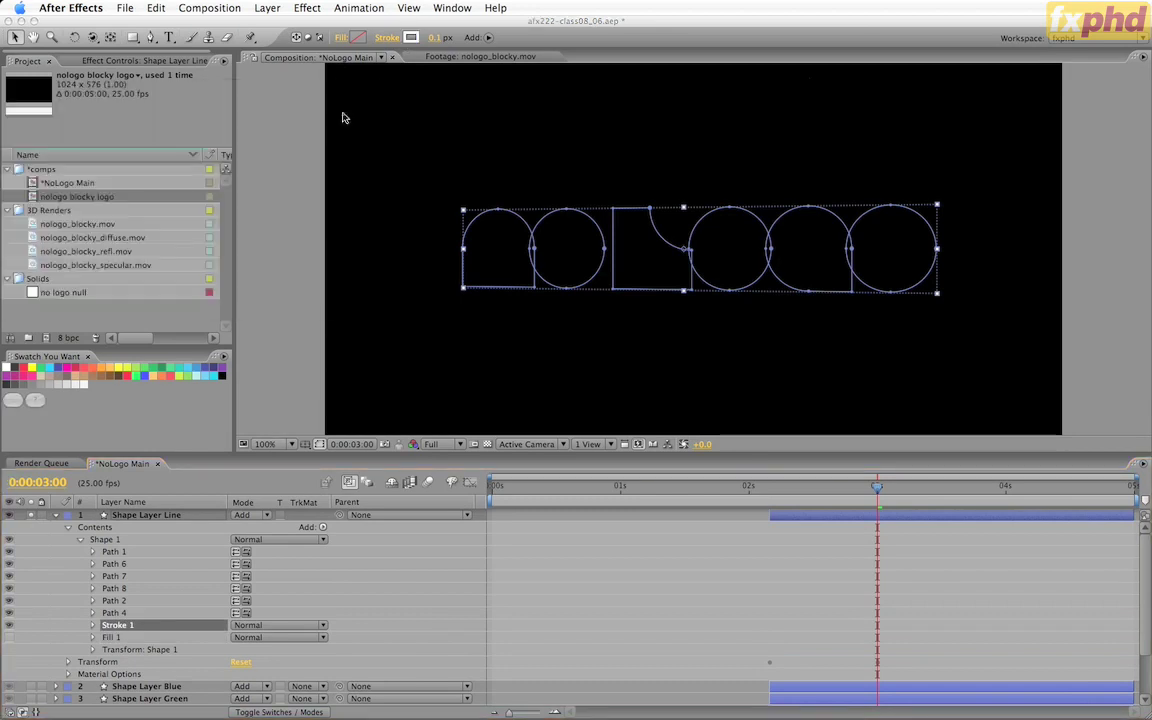
pyautogui.click(434, 37)
pyautogui.write('2')
pyautogui.press('Return')
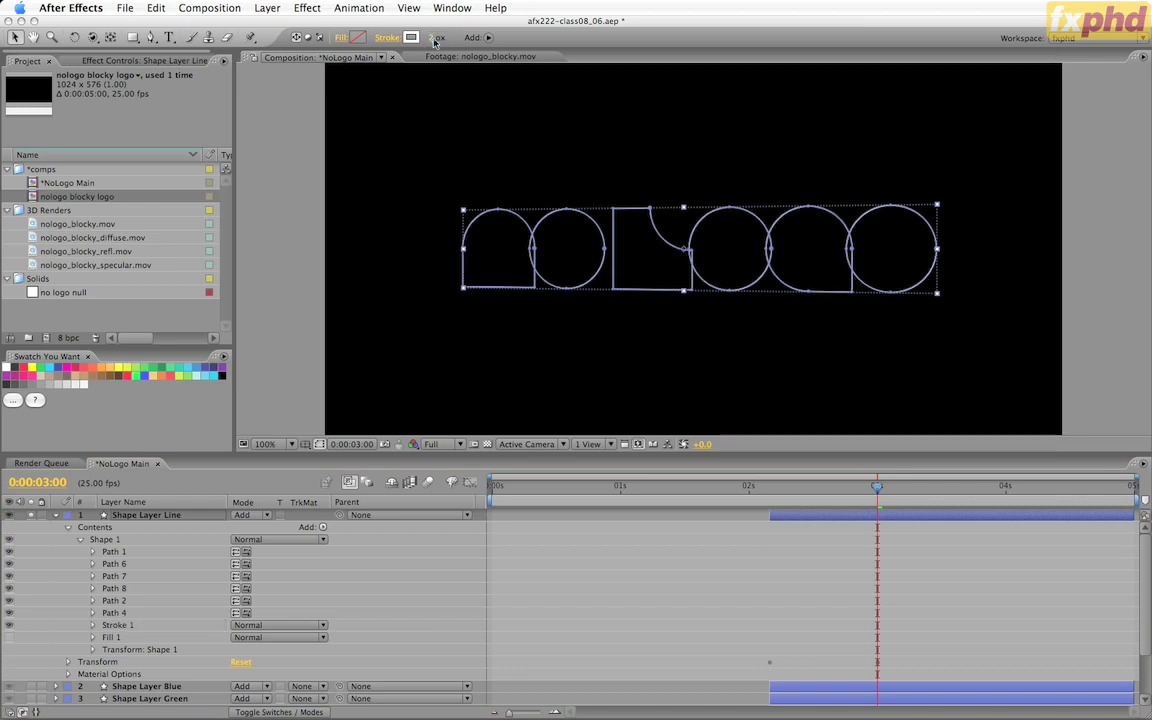
# Step: Hide the mask and shape path overlays in the viewer and scrub back to 0:00:02:14 to inspect the outlines
pyautogui.click(319, 445)
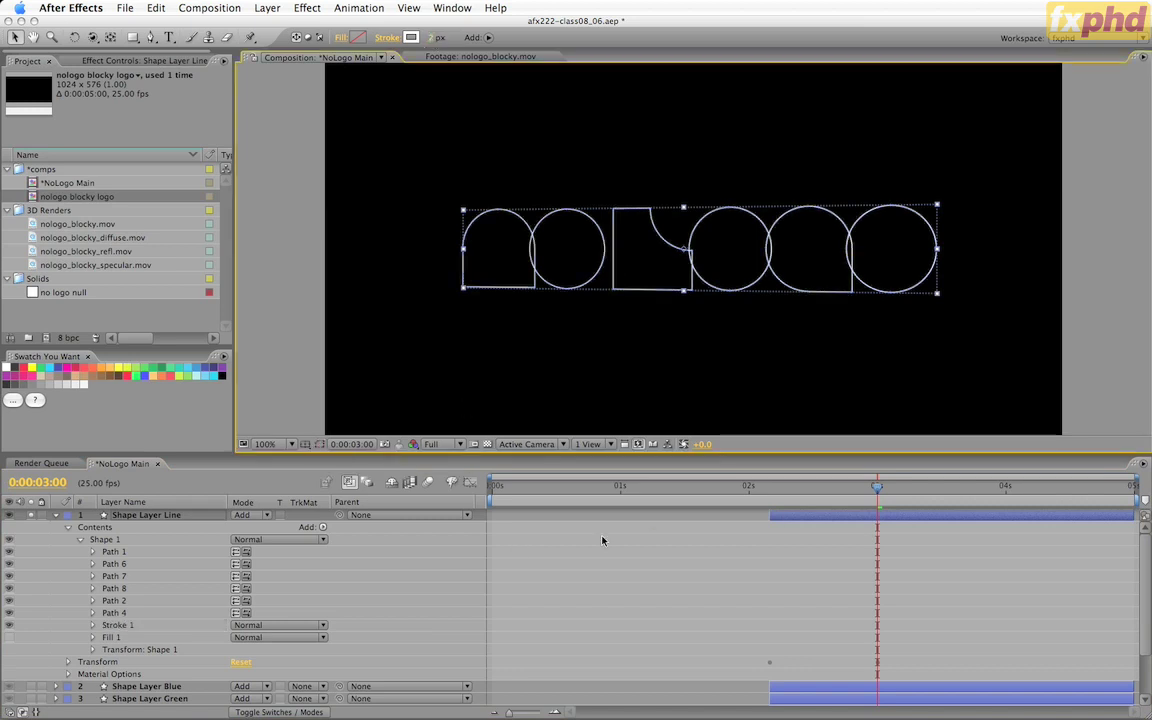
pyautogui.moveTo(876, 488); pyautogui.dragTo(820, 490)
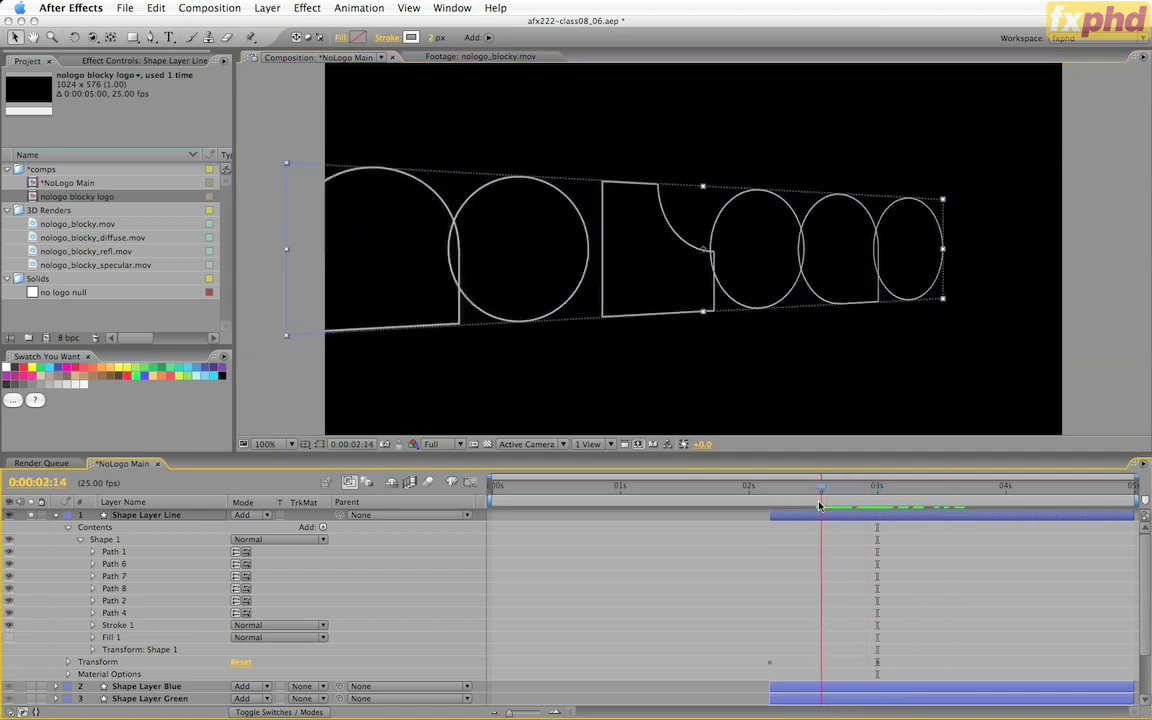
# Step: Turn off solo for Shape Layer Line and set its Z position to -50
pyautogui.click(31, 516)
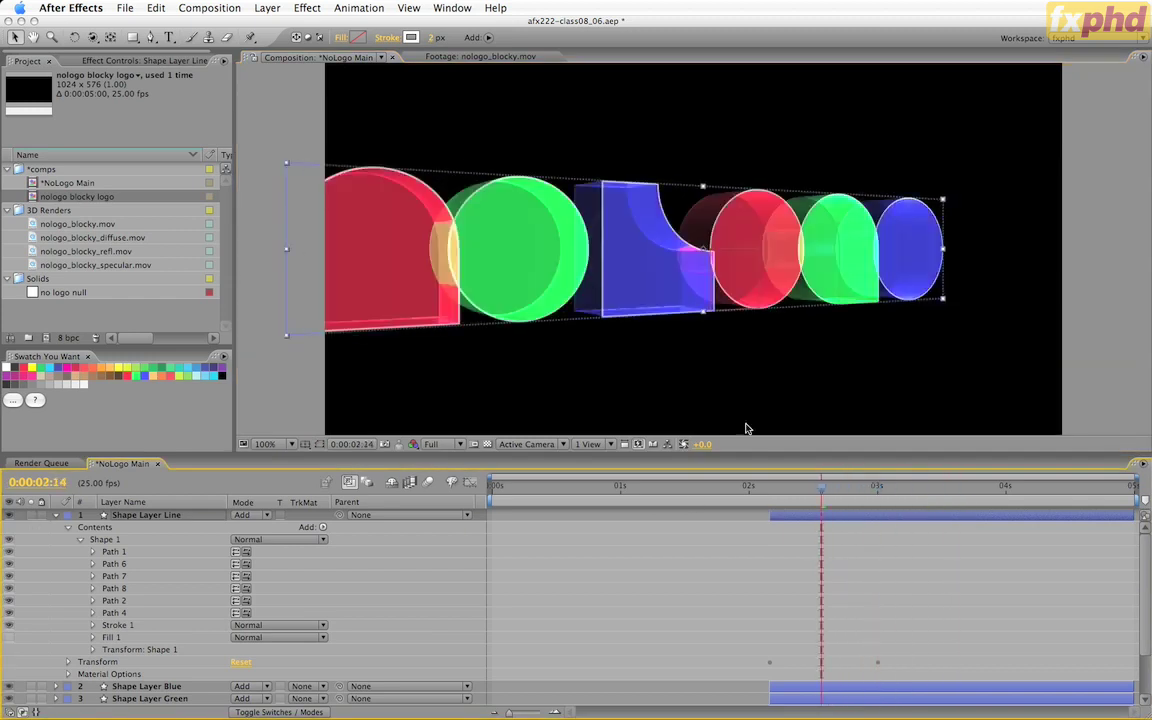
pyautogui.moveTo(824, 489)
pyautogui.mouseDown()
pyautogui.moveTo(913, 490)
pyautogui.moveTo(825, 490)
pyautogui.moveTo(818, 508)
pyautogui.mouseUp()
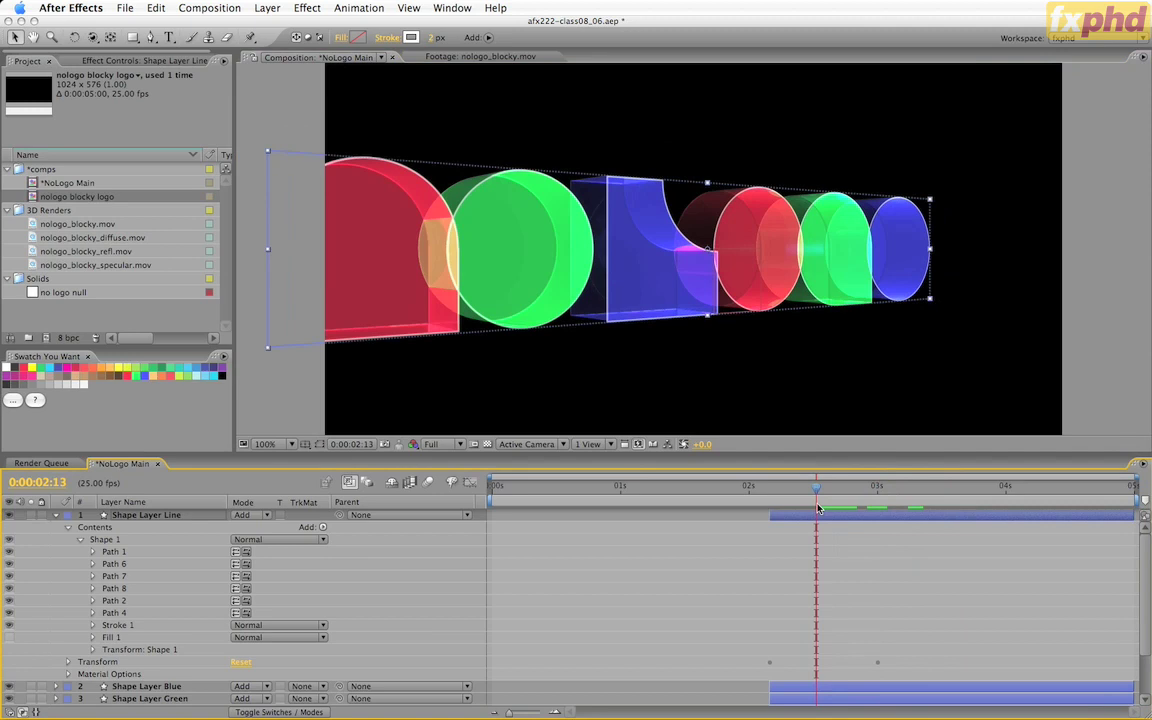
pyautogui.click(172, 516)
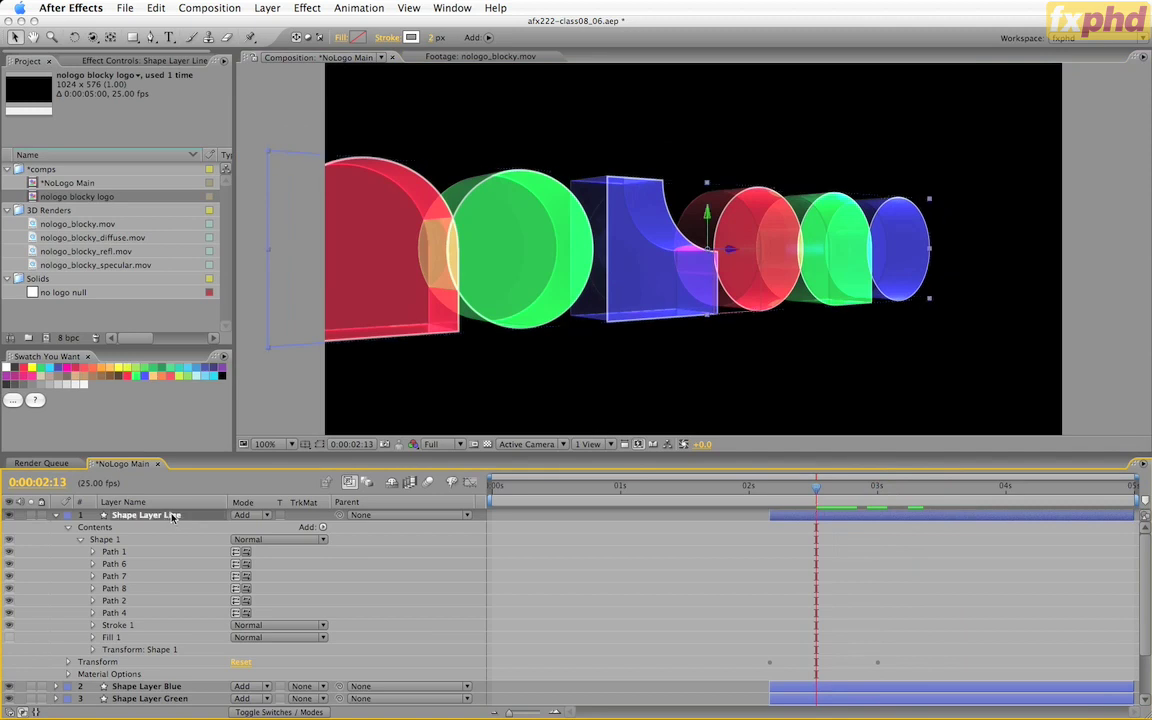
pyautogui.click(68, 662)
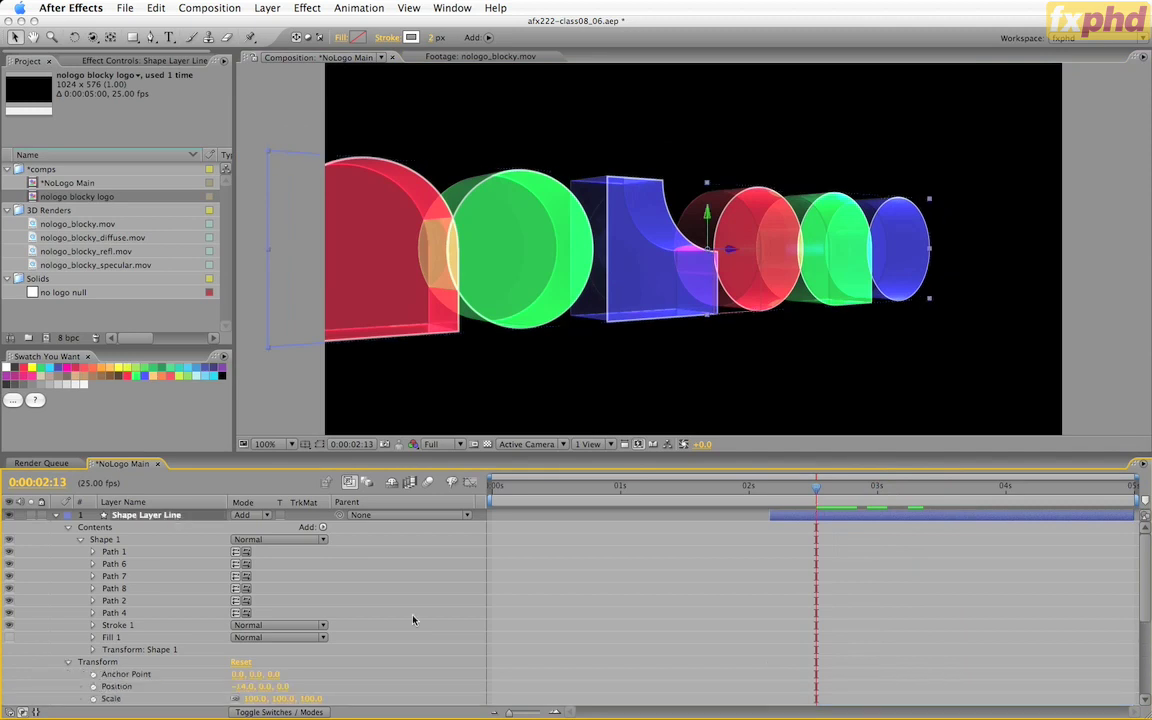
pyautogui.scroll(-4, 413, 620)
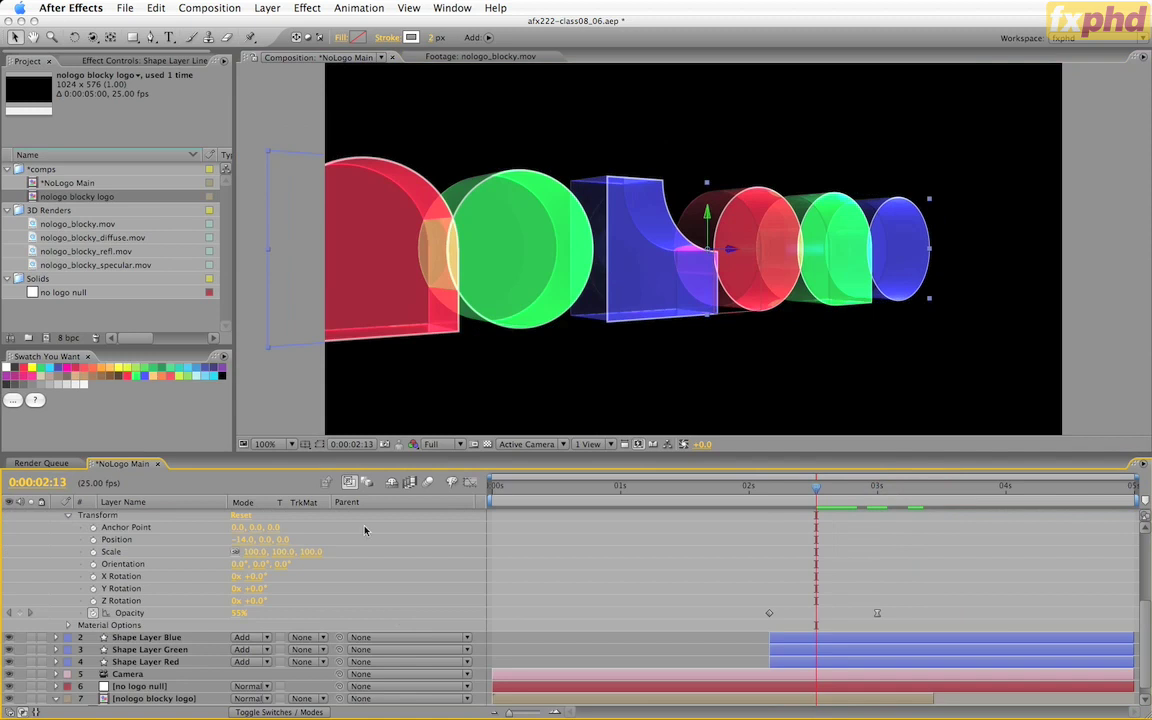
pyautogui.click(283, 539)
pyautogui.write('-50')
pyautogui.press('Return')
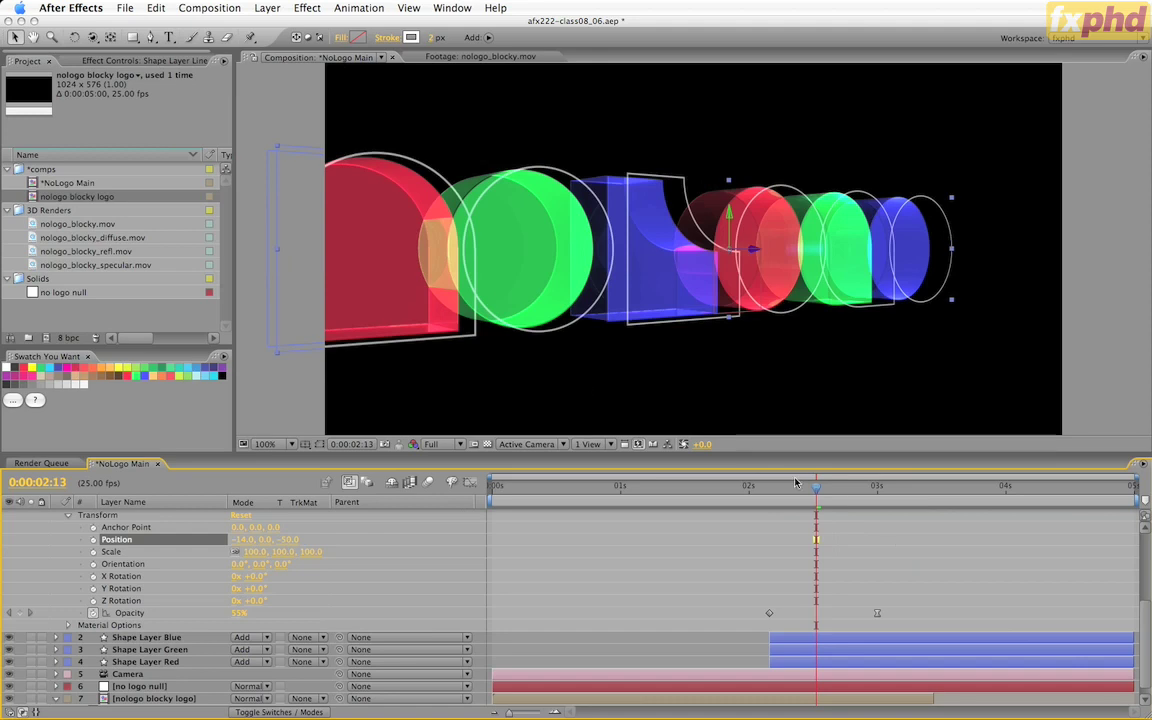
# Step: Go to 0:00:02:04 and add an Offset Paths operator to Shape 1 of Shape Layer Line
pyautogui.moveTo(795, 483); pyautogui.dragTo(769, 509)
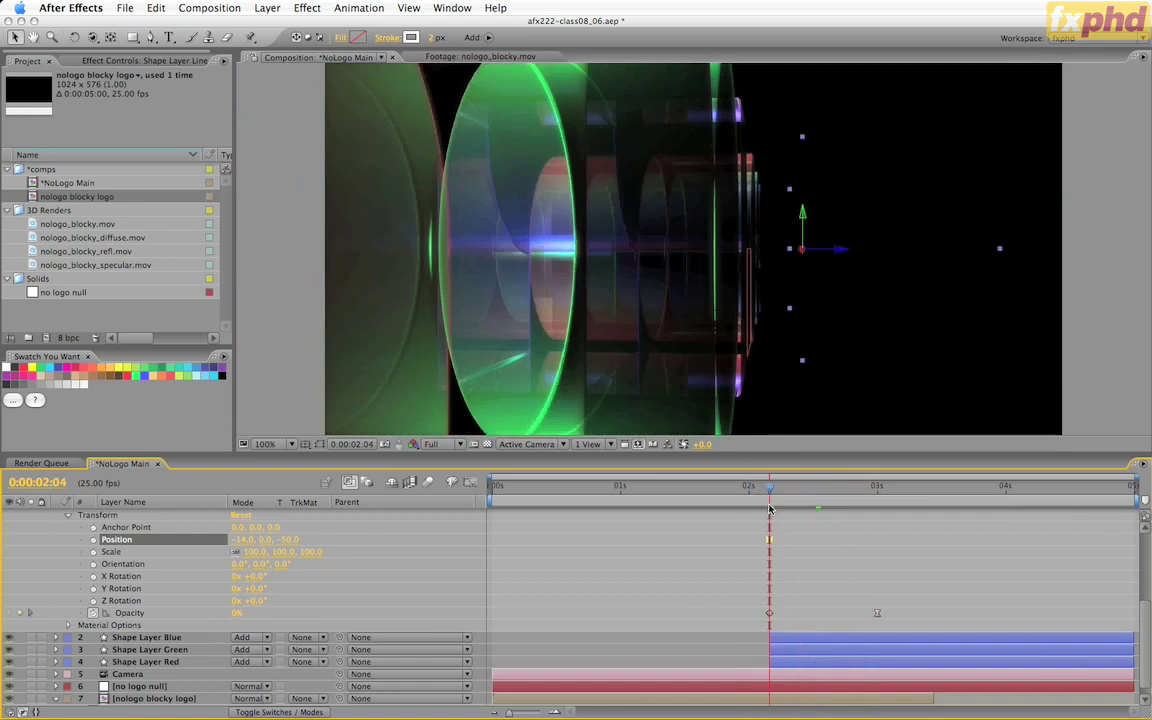
pyautogui.click(68, 518)
pyautogui.scroll(3, 393, 566)
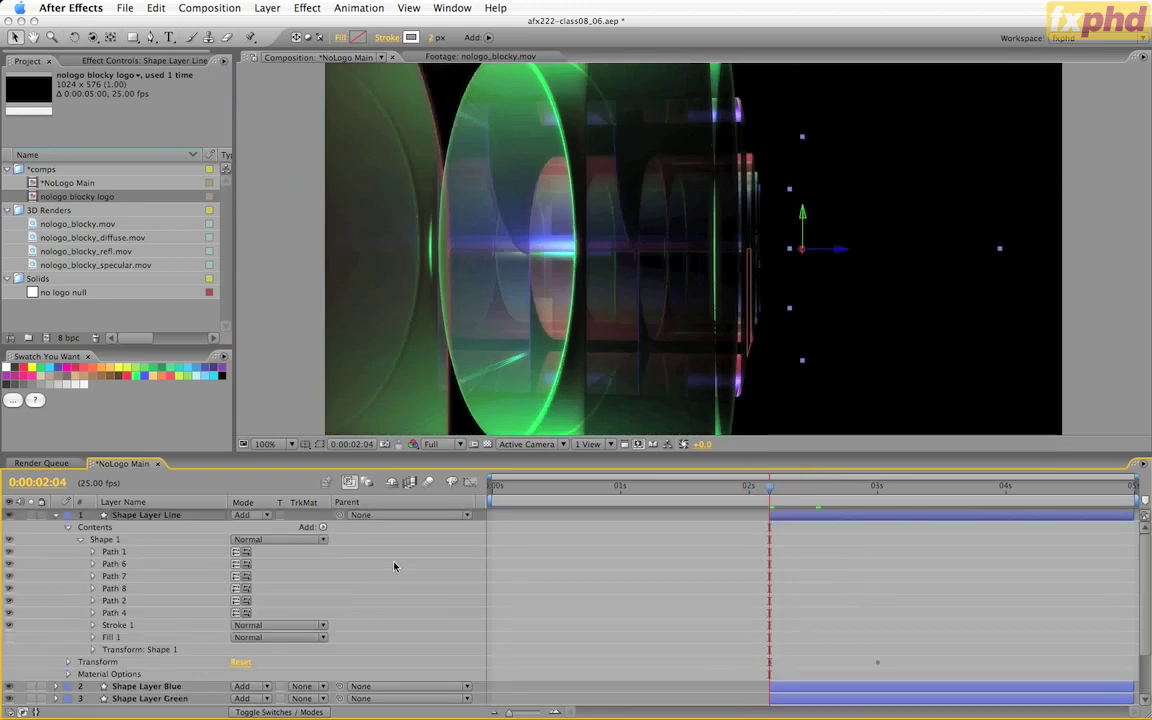
pyautogui.click(104, 540)
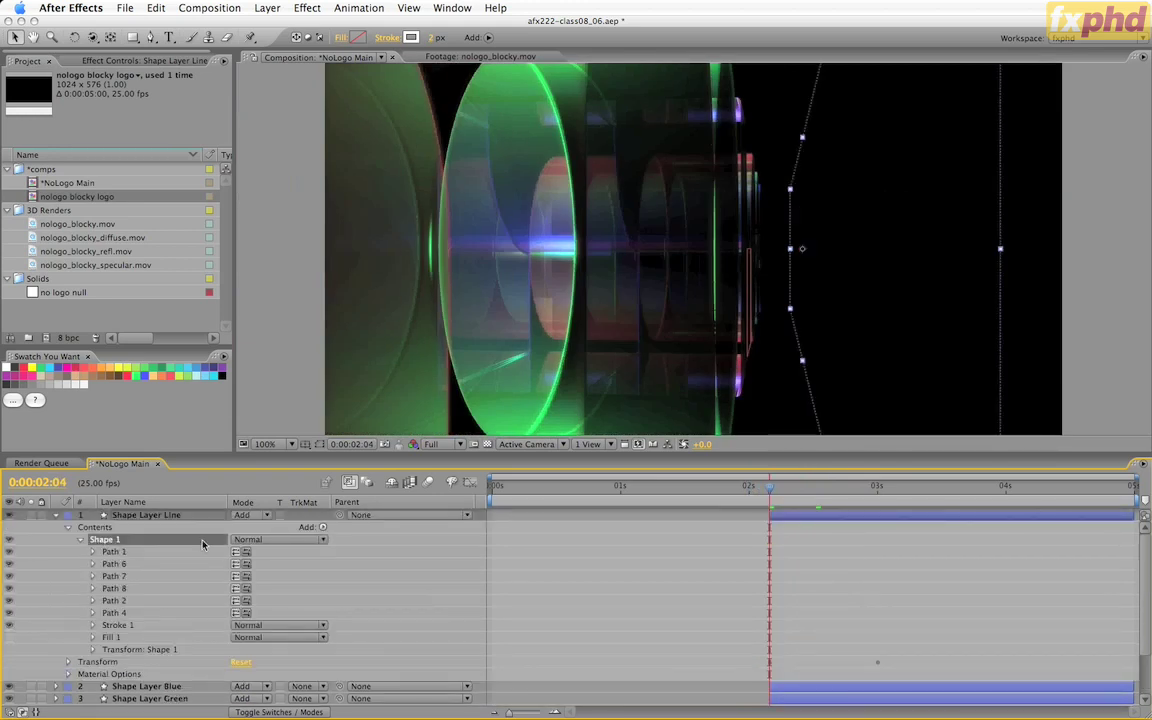
pyautogui.click(323, 528)
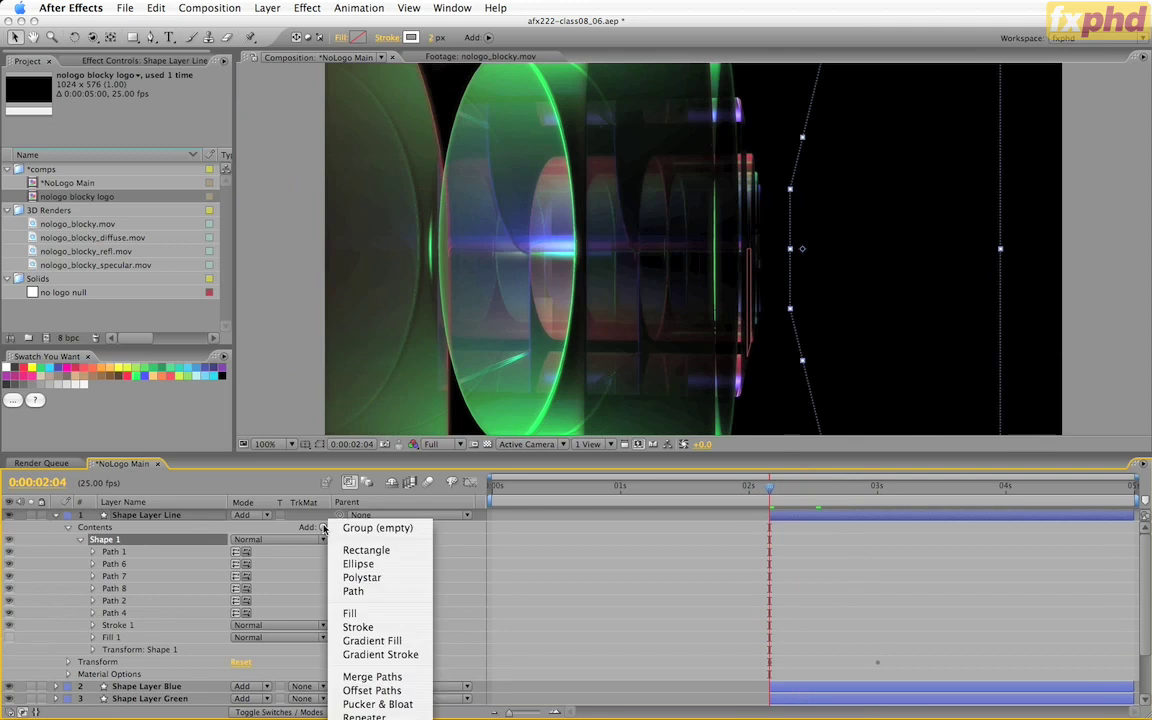
pyautogui.click(389, 691)
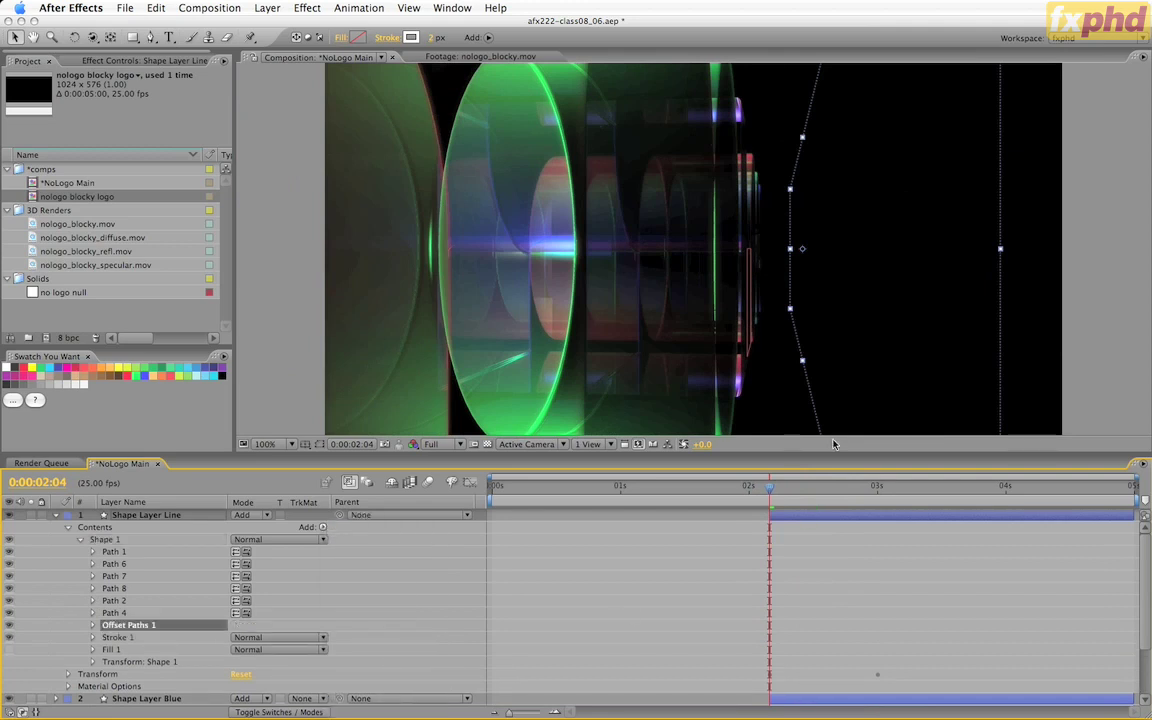
# Step: At 0:00:02:14, set Offset Paths 1 to an Amount of 20 with Round Join as the line join
pyautogui.moveTo(789, 490); pyautogui.dragTo(821, 490)
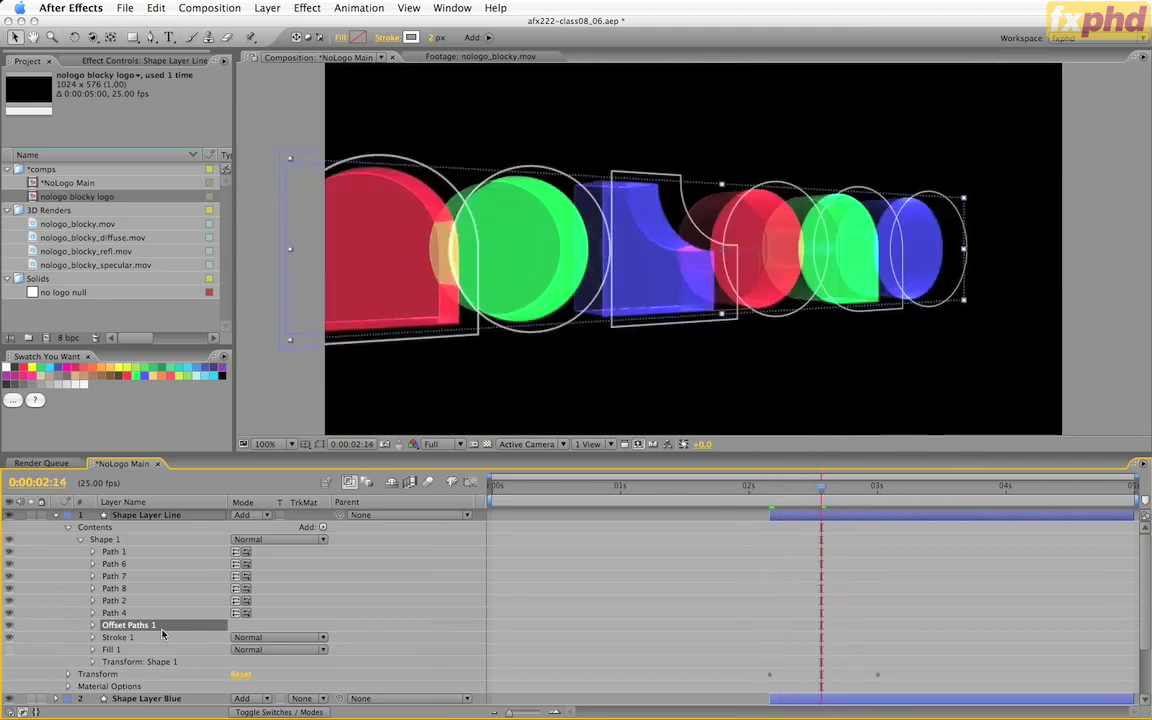
pyautogui.click(93, 625)
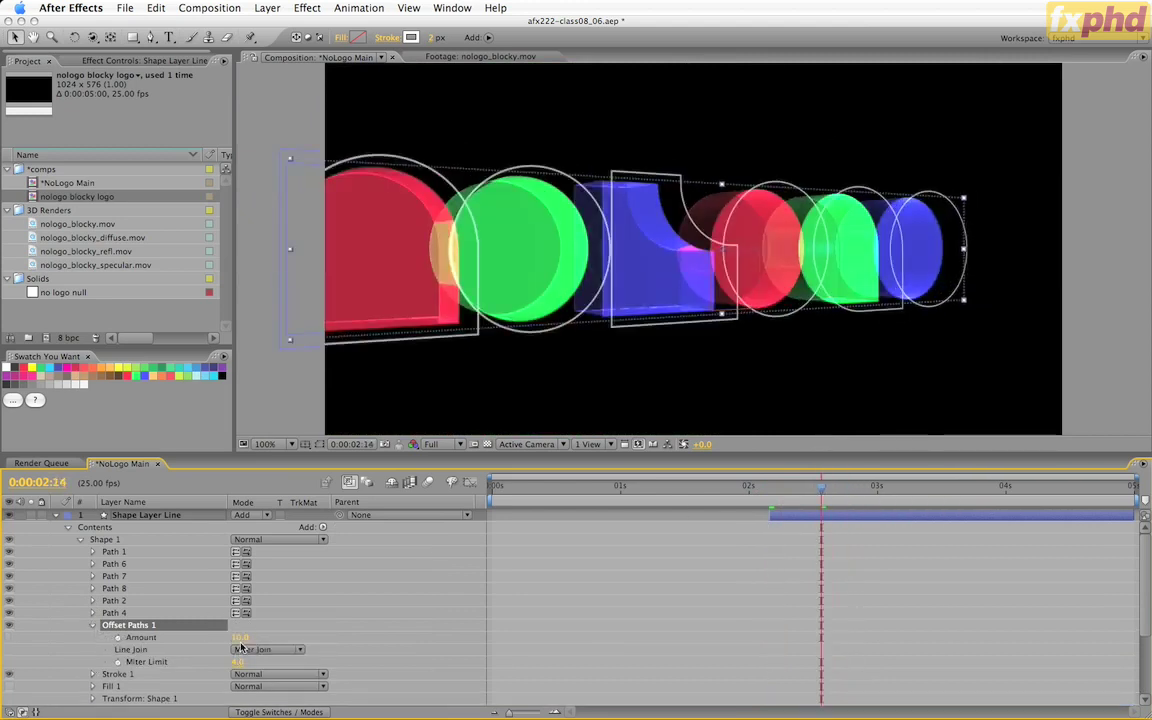
pyautogui.moveTo(240, 637)
pyautogui.mouseDown()
pyautogui.moveTo(216, 649)
pyautogui.moveTo(298, 649)
pyautogui.moveTo(254, 646)
pyautogui.mouseUp()
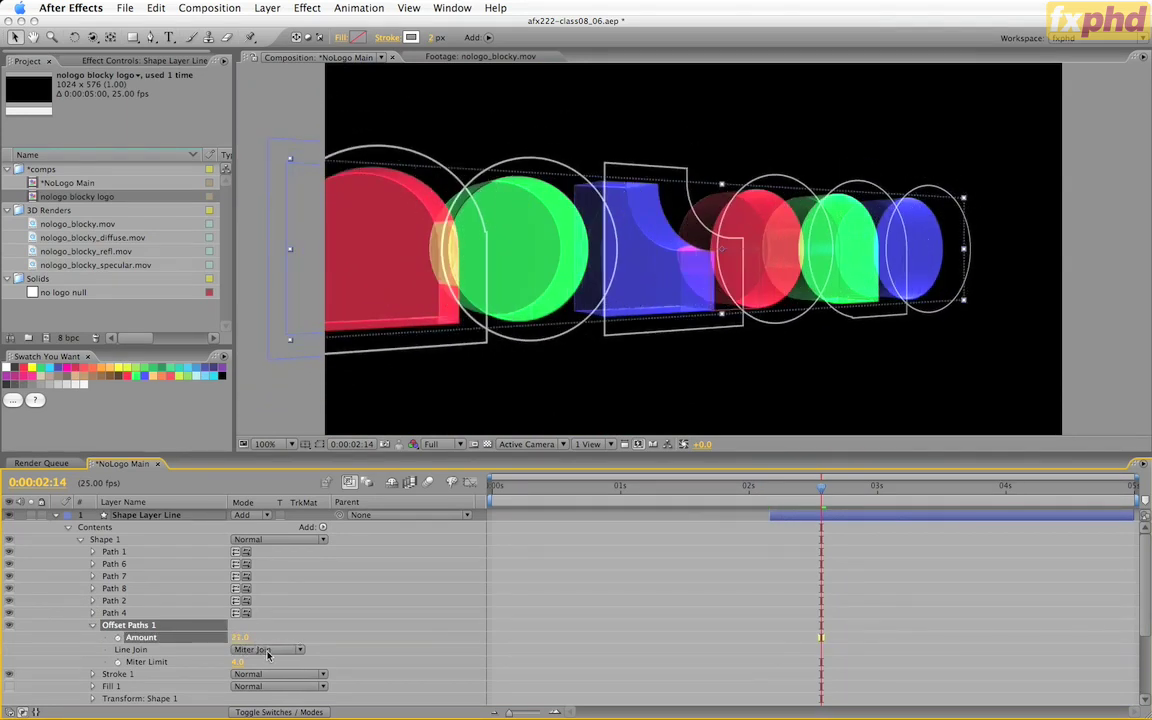
pyautogui.click(268, 652)
pyautogui.click(264, 661)
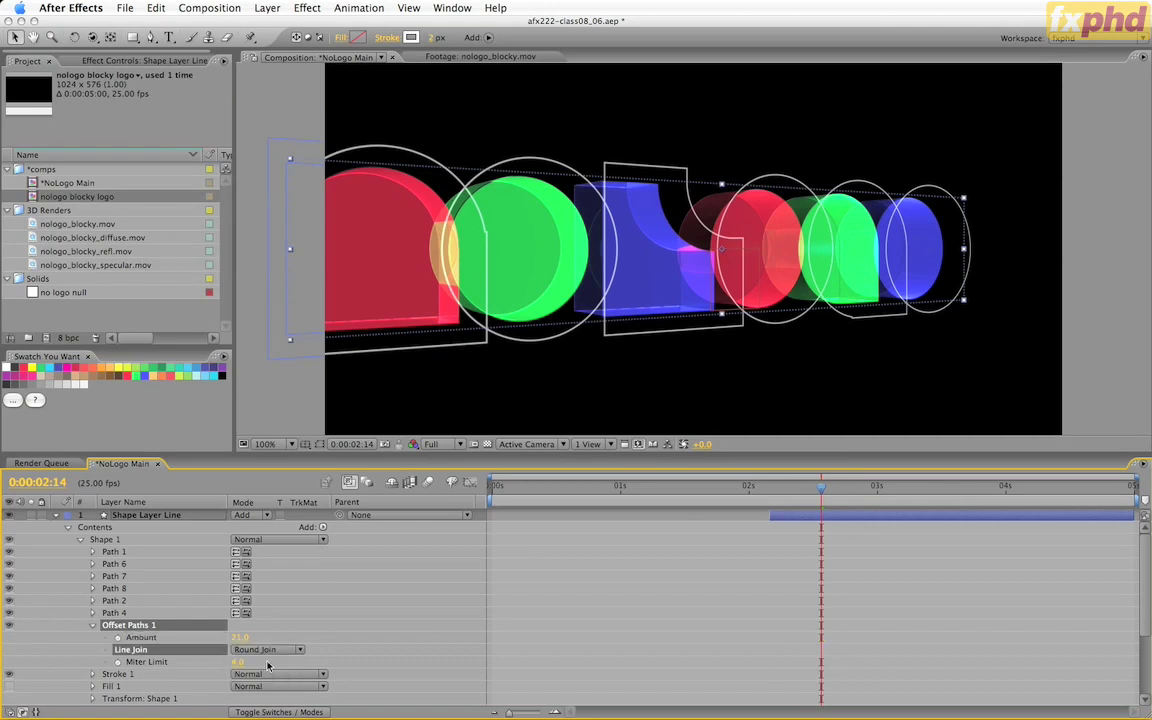
pyautogui.click(240, 637)
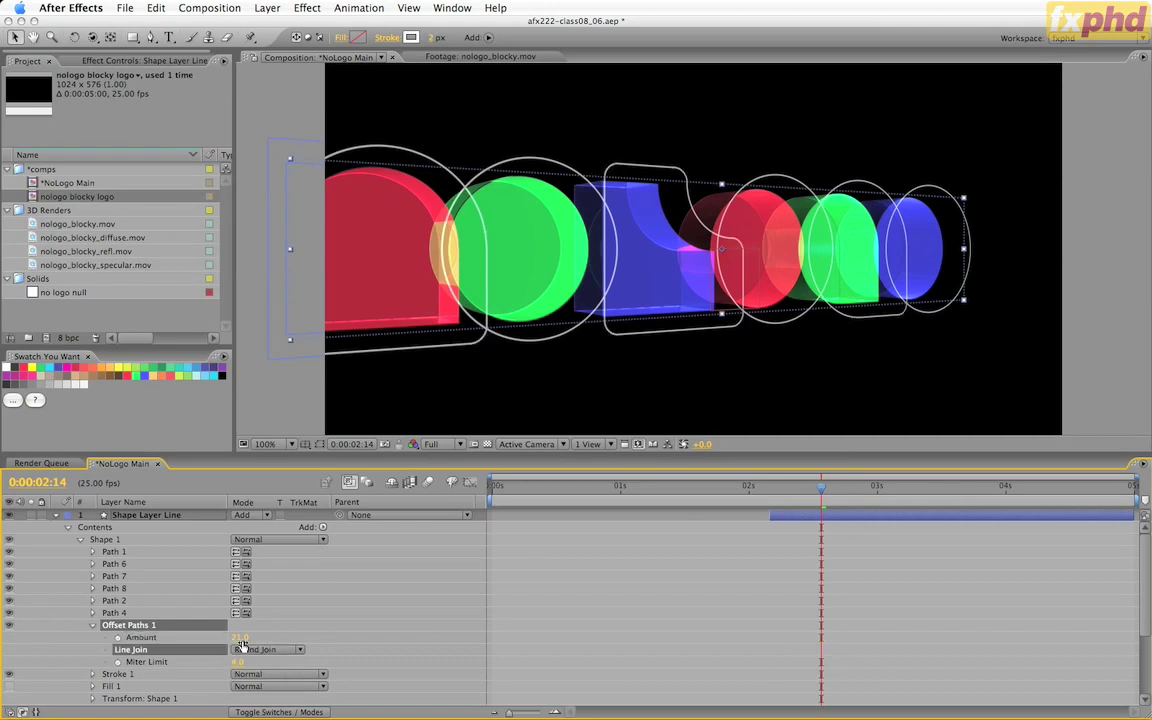
pyautogui.press('Return')
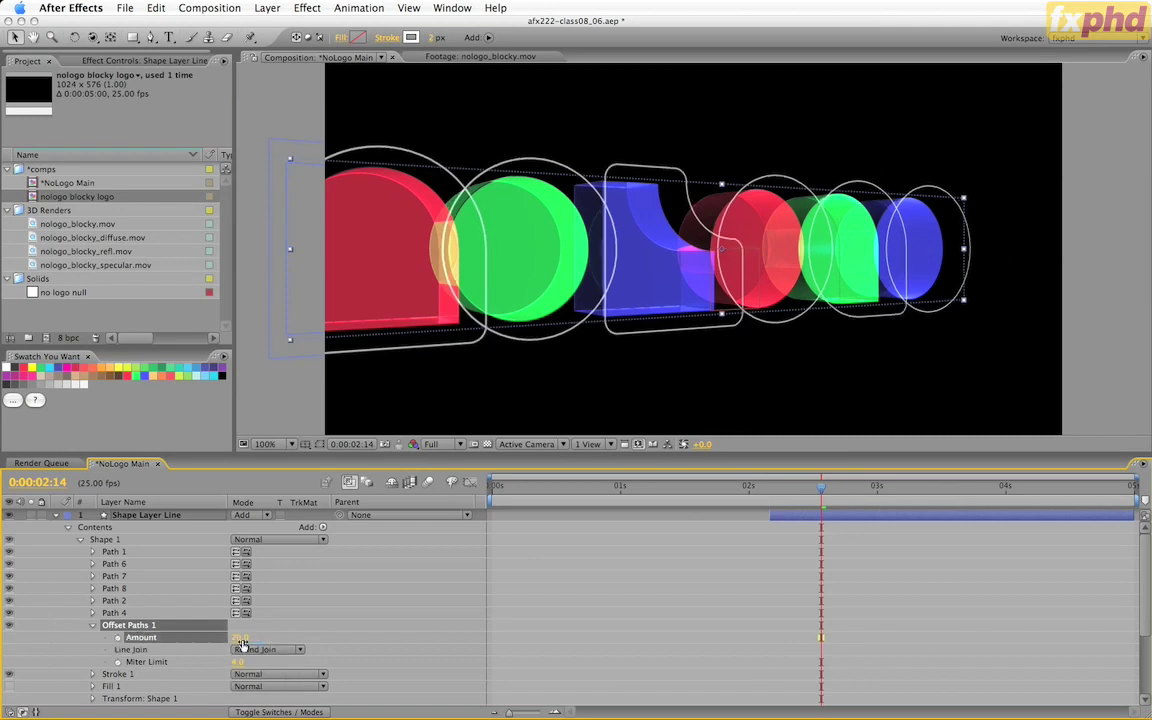
# Step: Animate the Offset Paths 1 Amount from 20 at 0:00:02:07 to 80 at 0:00:03:06
pyautogui.moveTo(821, 488); pyautogui.dragTo(782, 494)
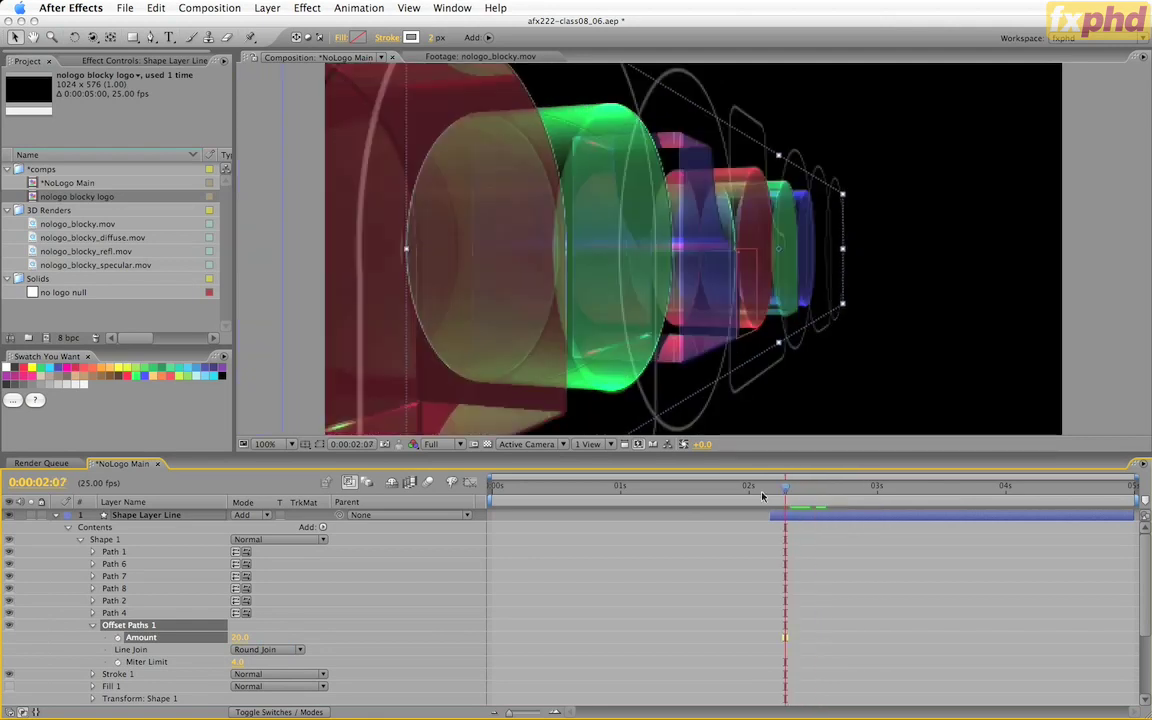
pyautogui.click(117, 638)
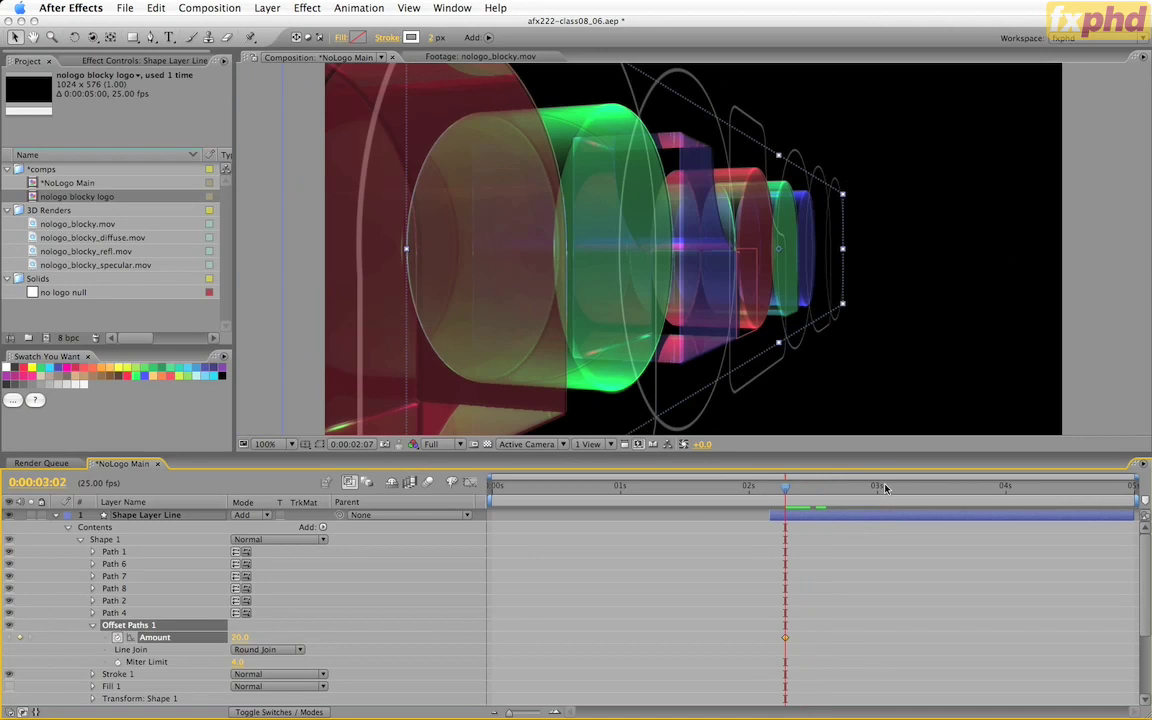
pyautogui.moveTo(885, 487); pyautogui.dragTo(908, 487)
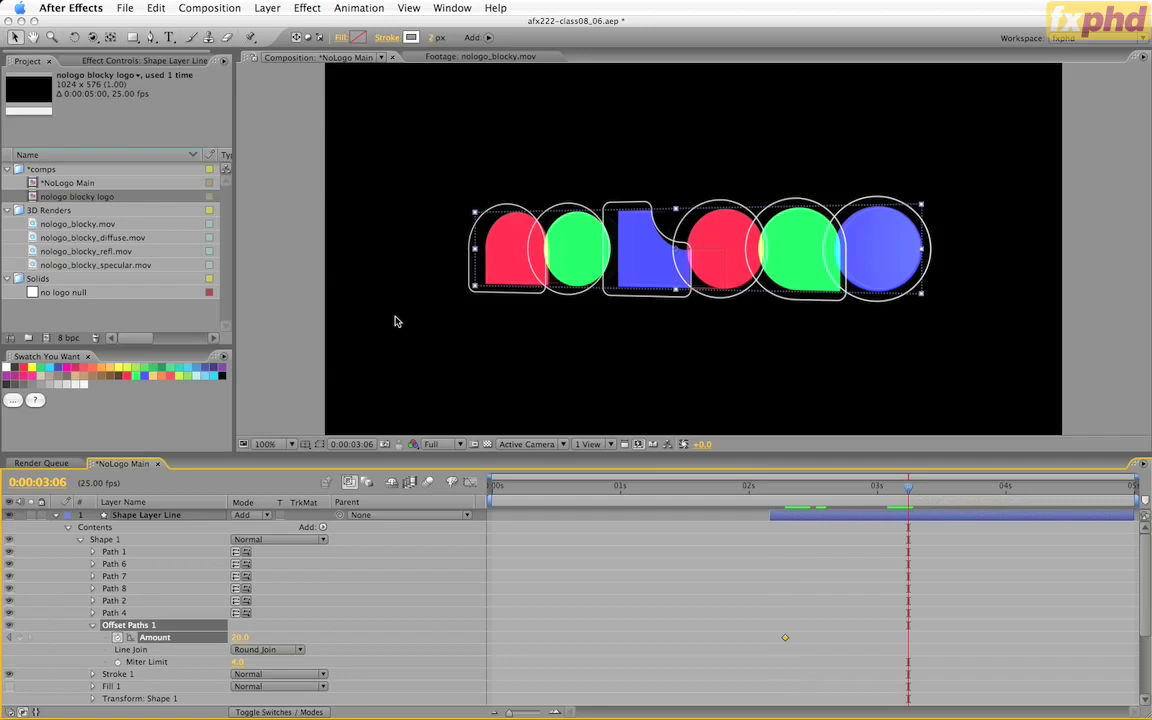
pyautogui.click(239, 637)
pyautogui.write('50')
pyautogui.press('Return')
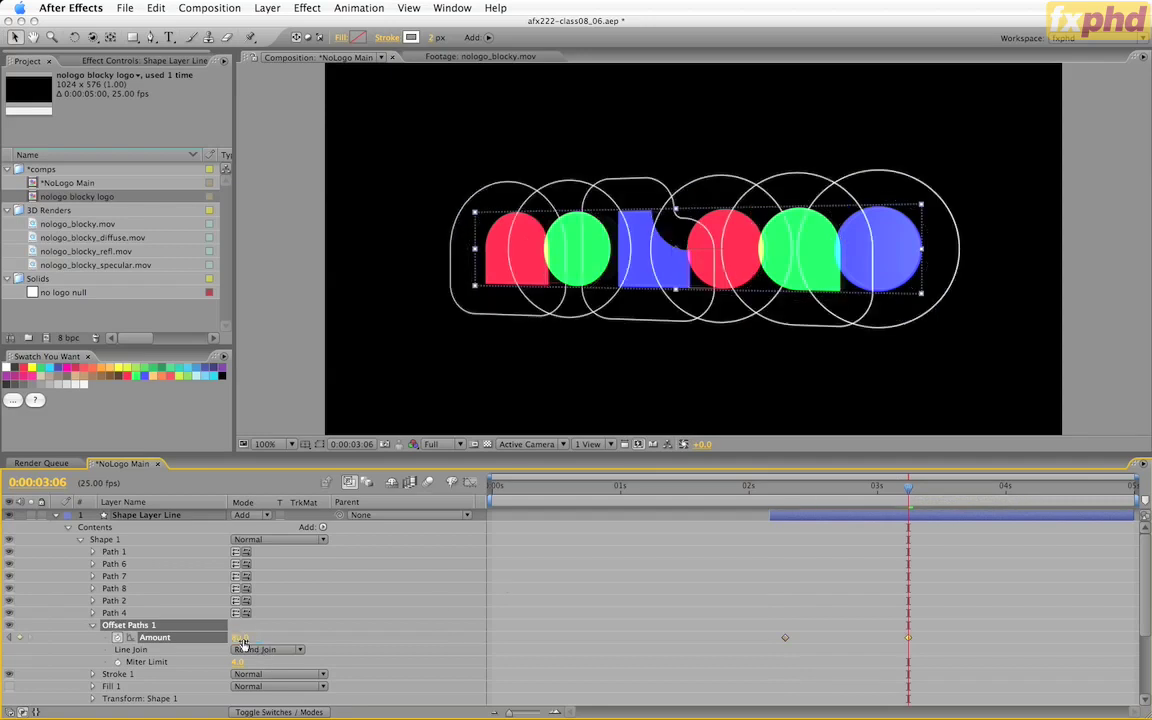
# Step: Return to 0:00:02:07 and add a Trim Paths operator to Shape 1 of Shape Layer Line
pyautogui.click(891, 494)
pyautogui.moveTo(891, 500); pyautogui.dragTo(786, 522)
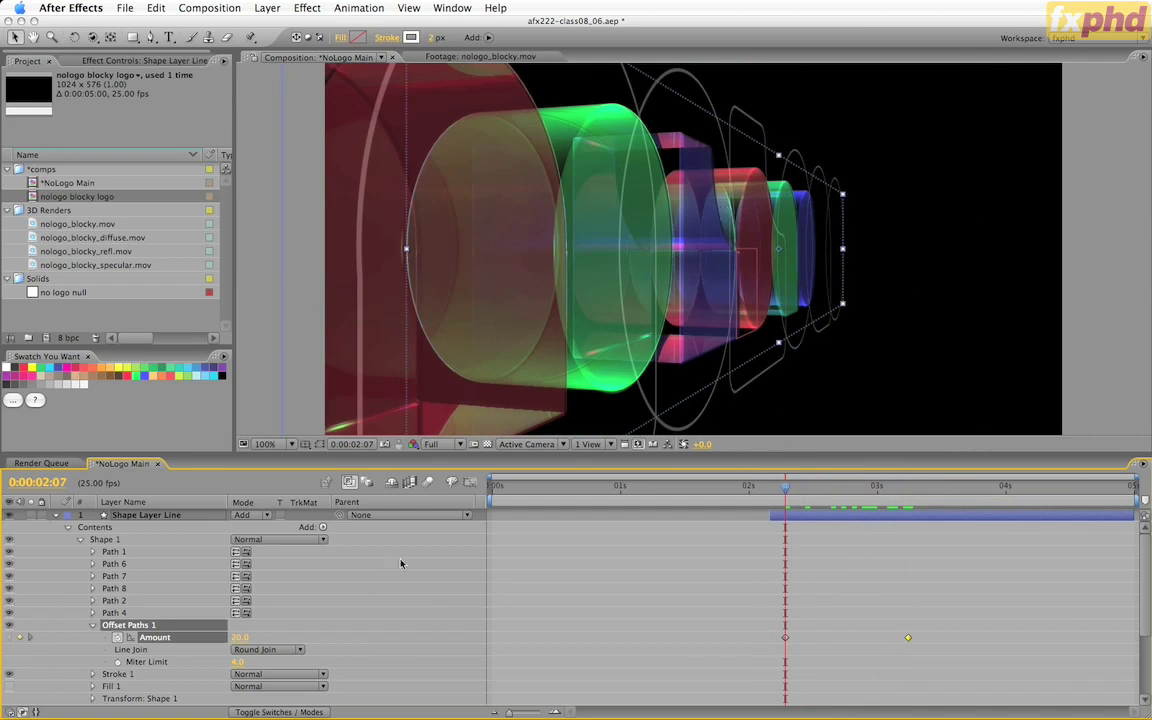
pyautogui.click(93, 625)
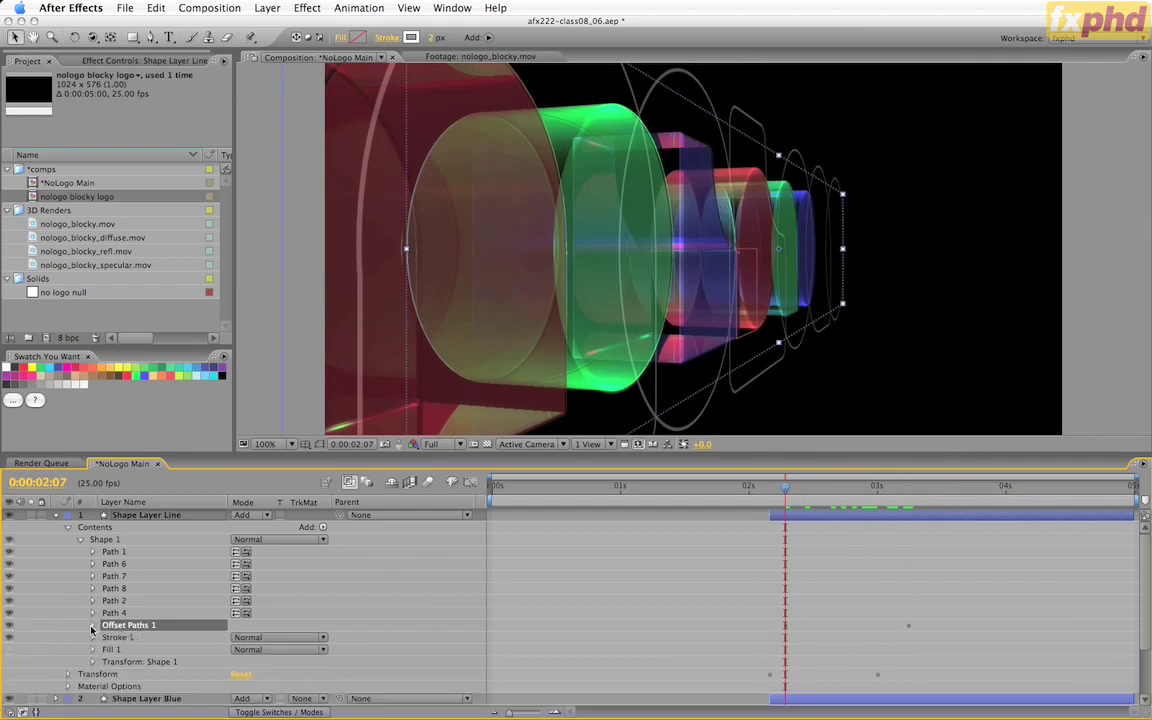
pyautogui.click(105, 539)
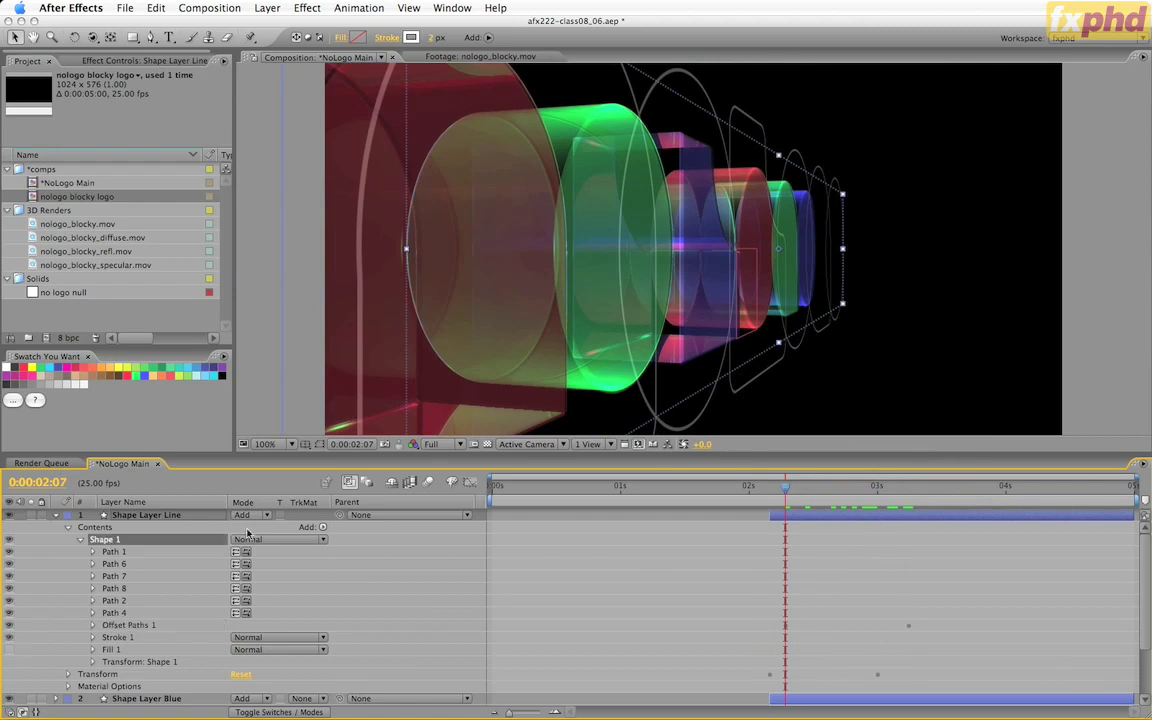
pyautogui.click(323, 529)
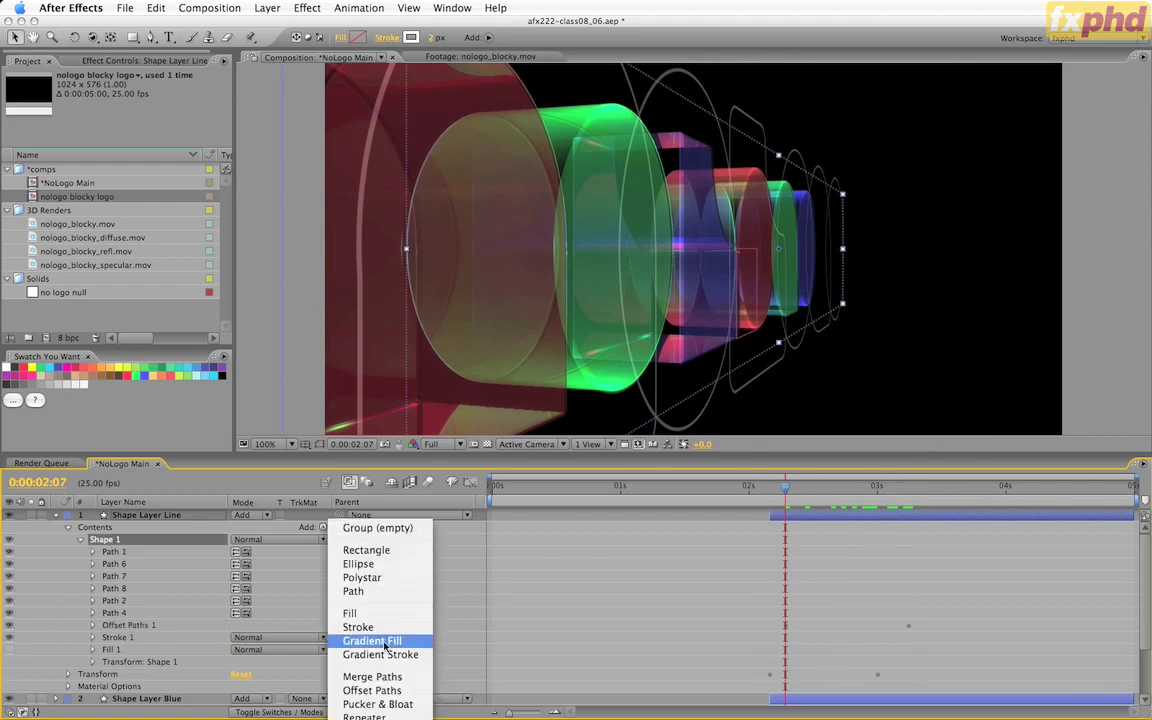
pyautogui.click(386, 645)
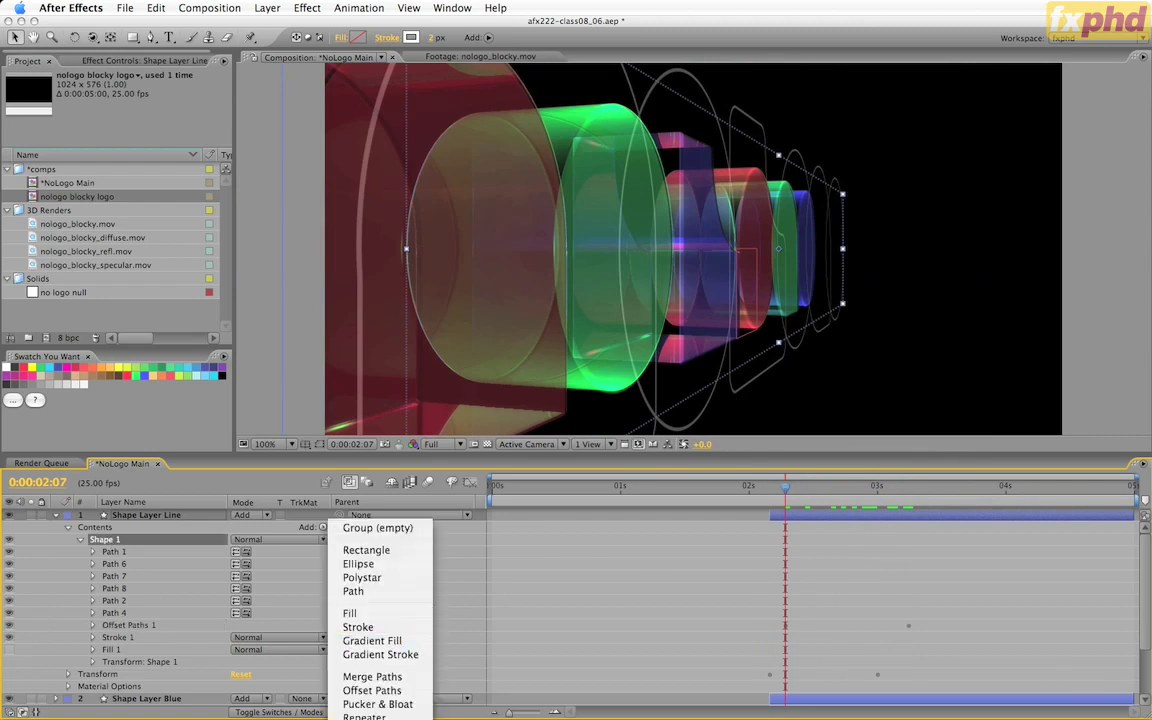
pyautogui.click(371, 719)
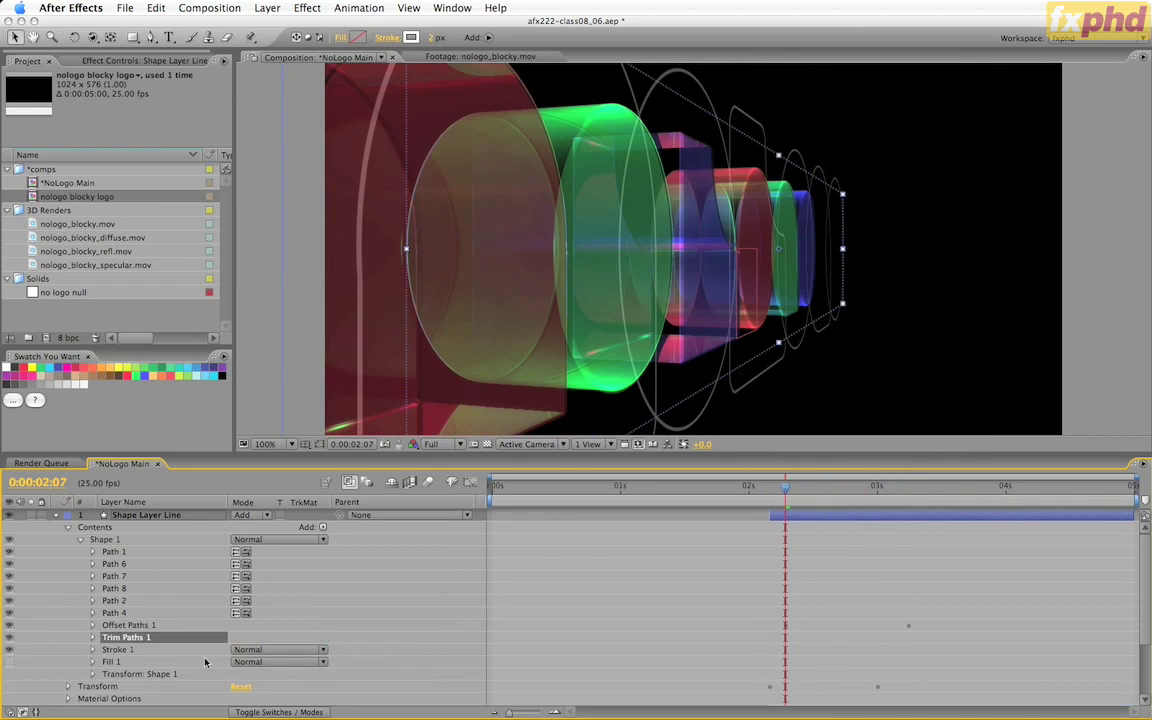
# Step: Set the Trim Paths 1 End to 0% and start keyframing End and Offset at 0:00:02:07
pyautogui.click(91, 637)
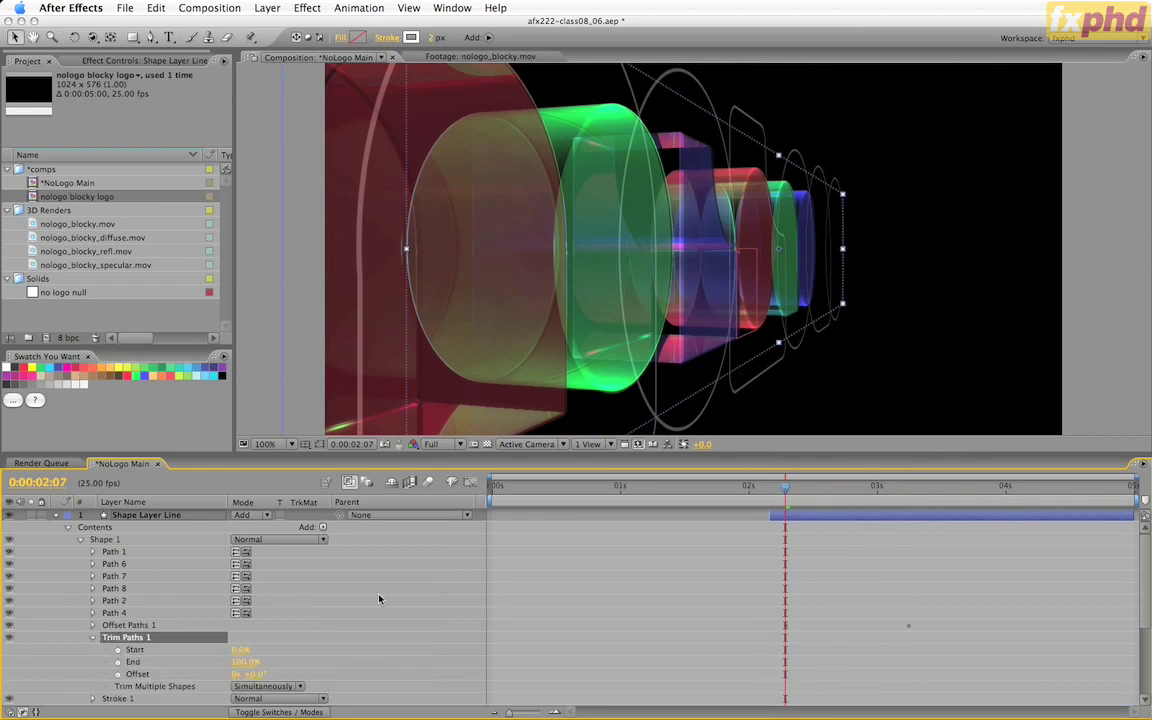
pyautogui.click(236, 662)
pyautogui.write('0')
pyautogui.press('Return')
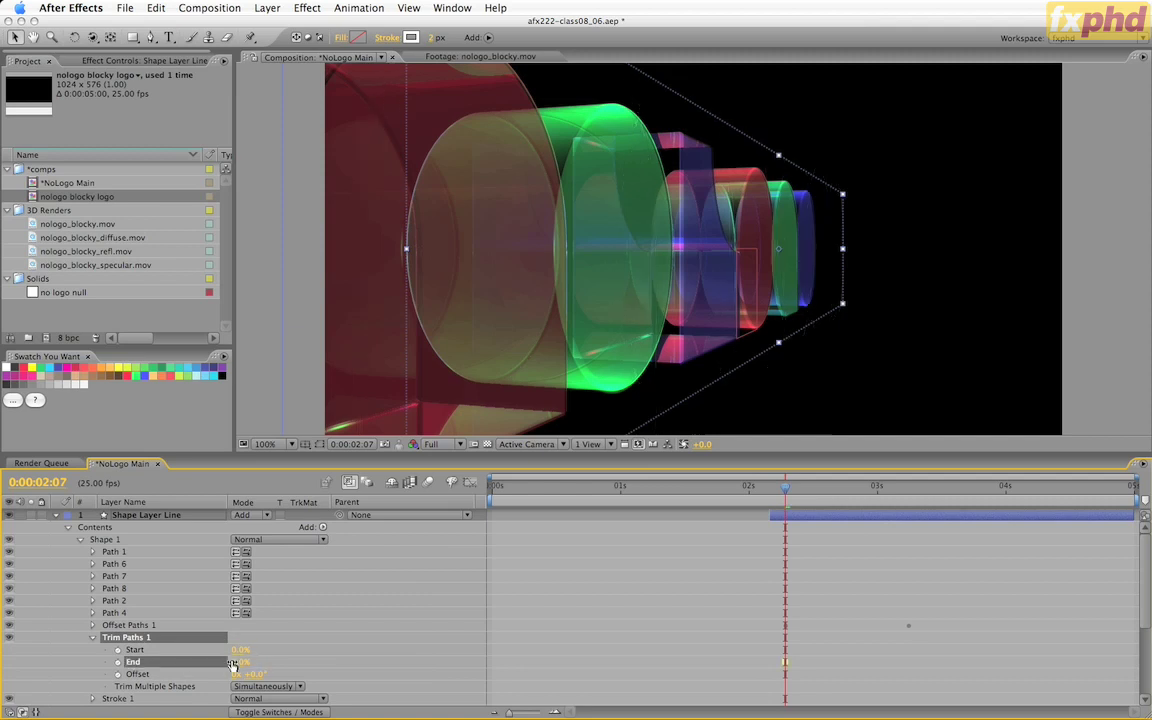
pyautogui.click(117, 662)
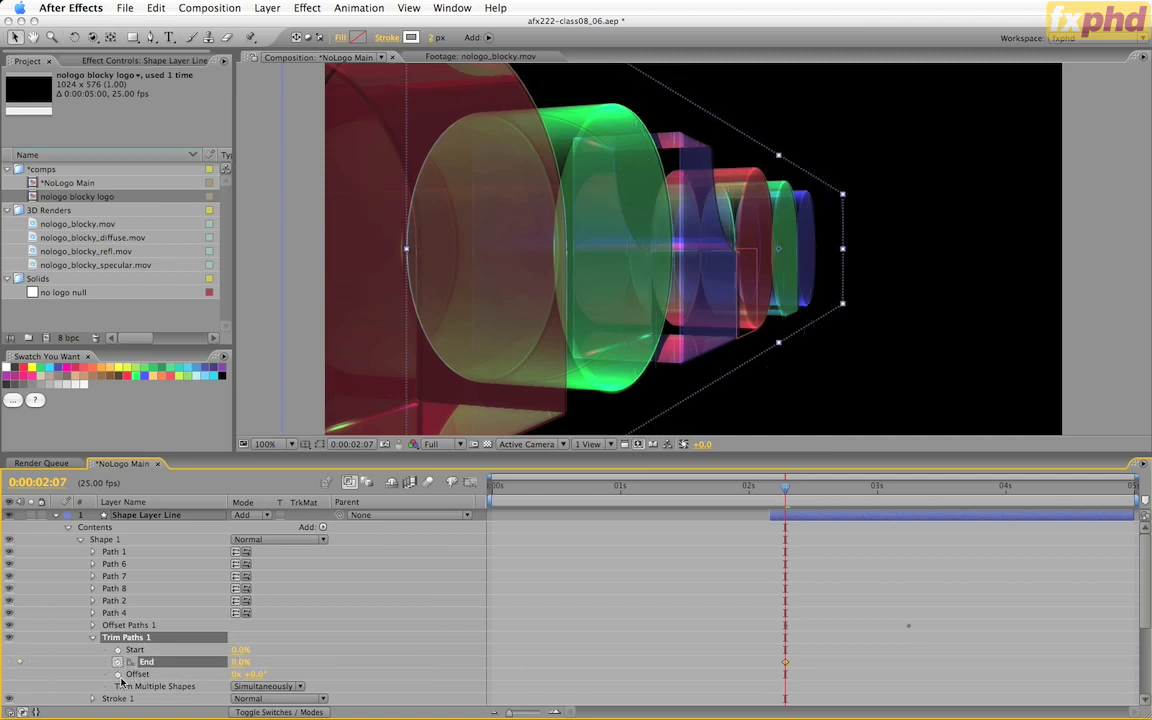
pyautogui.click(117, 674)
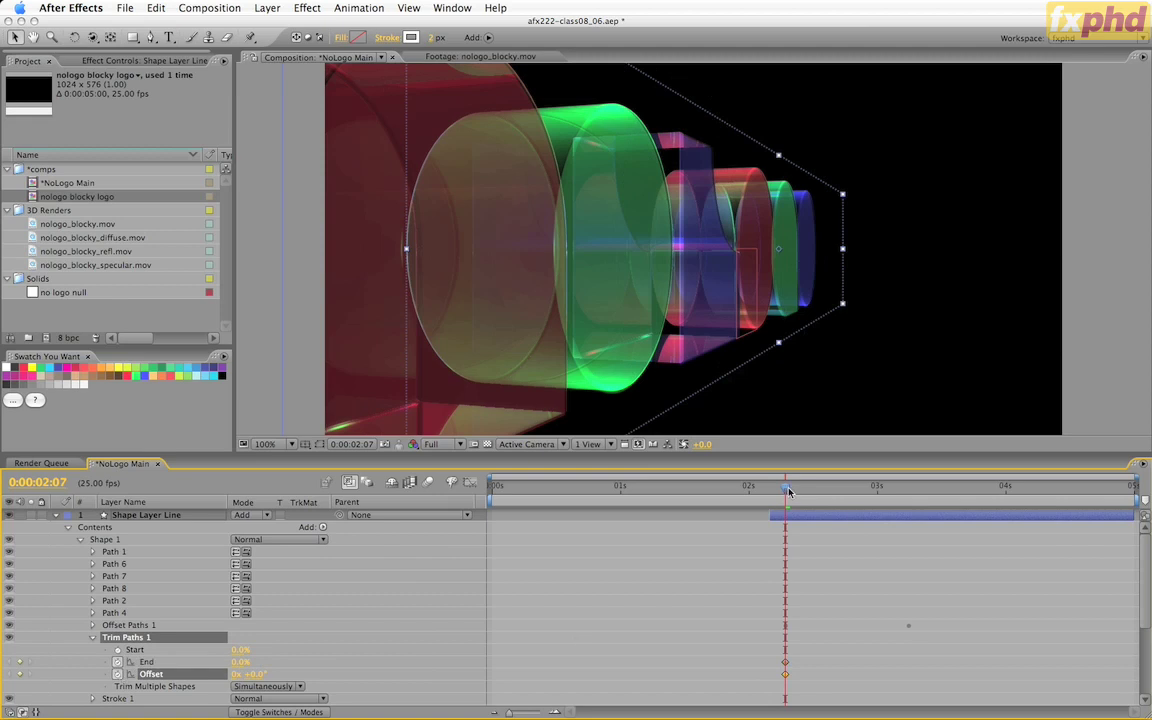
# Step: At 0:00:03:06, show only the animated properties, add an End keyframe and set the trim Offset to 1 full revolution
pyautogui.moveTo(846, 492); pyautogui.dragTo(909, 498)
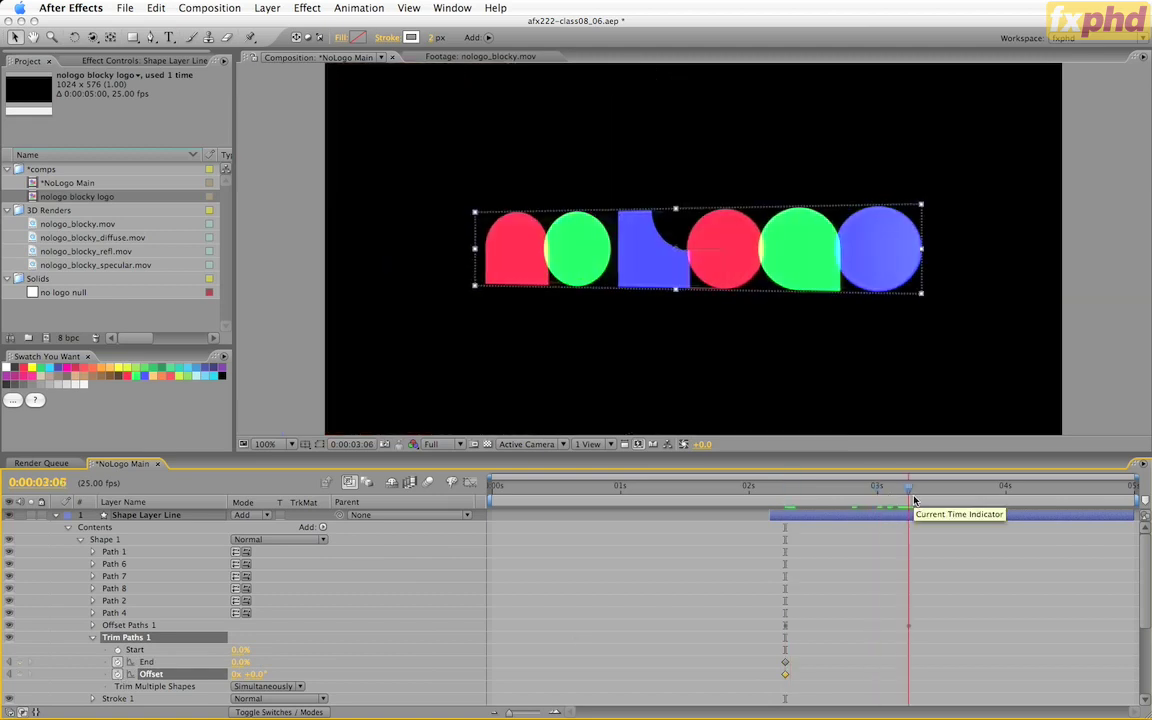
pyautogui.press('u')
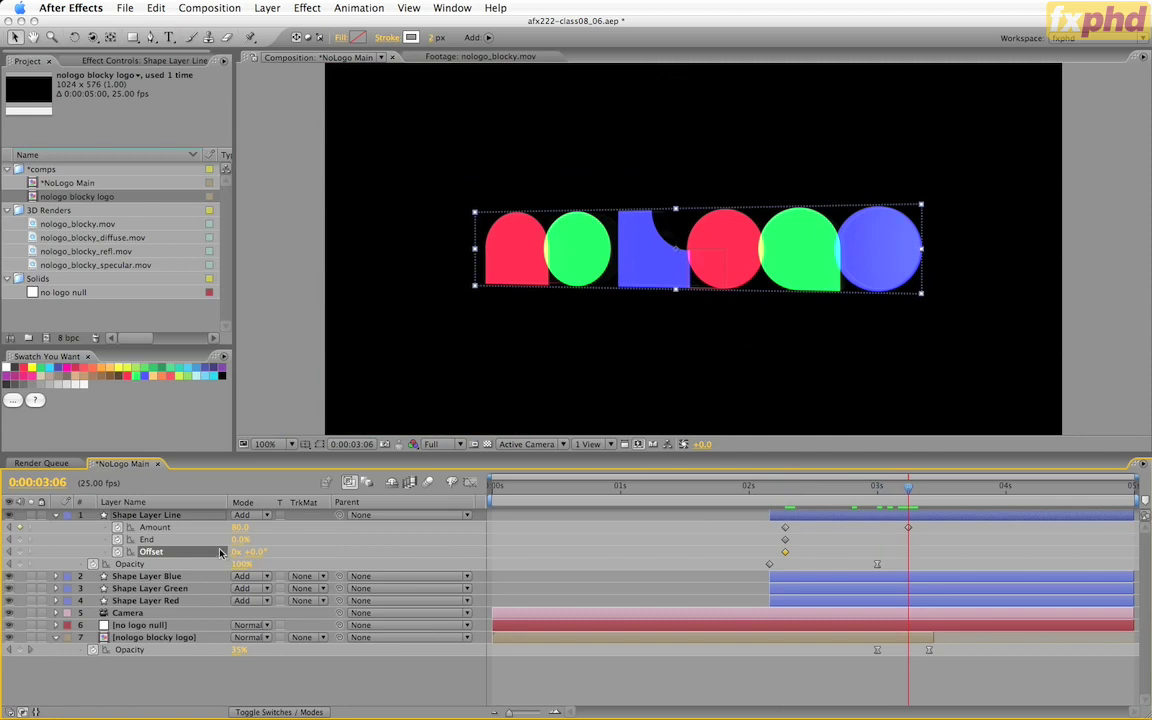
pyautogui.click(20, 540)
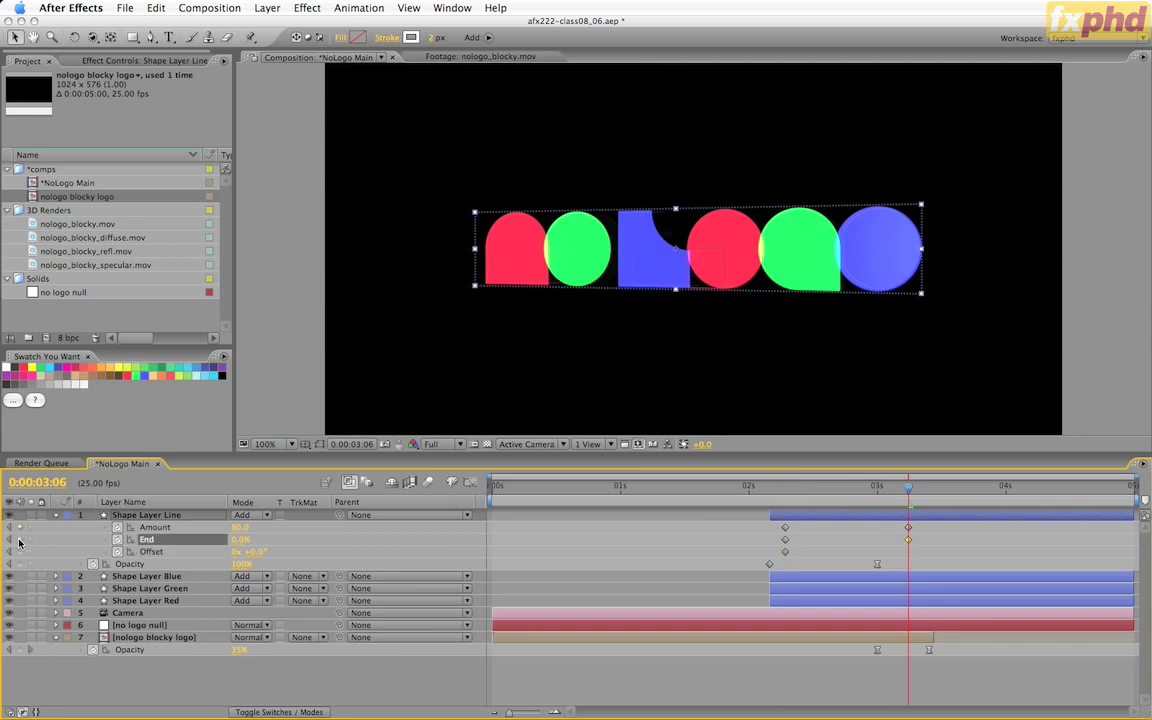
pyautogui.click(235, 552)
pyautogui.write('1')
pyautogui.press('Return')
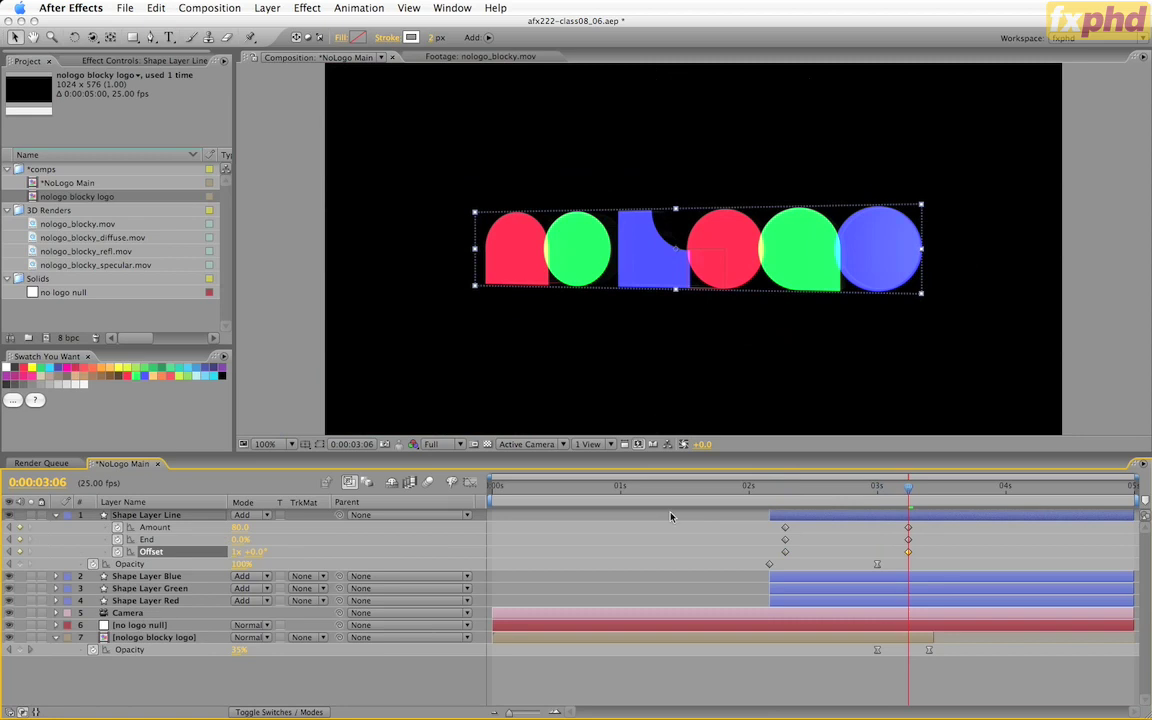
# Step: At 0:00:02:19, set the Trim Paths End to 50% and apply Easy Ease to all End keyframes
pyautogui.moveTo(868, 488); pyautogui.dragTo(846, 489)
pyautogui.click(247, 541)
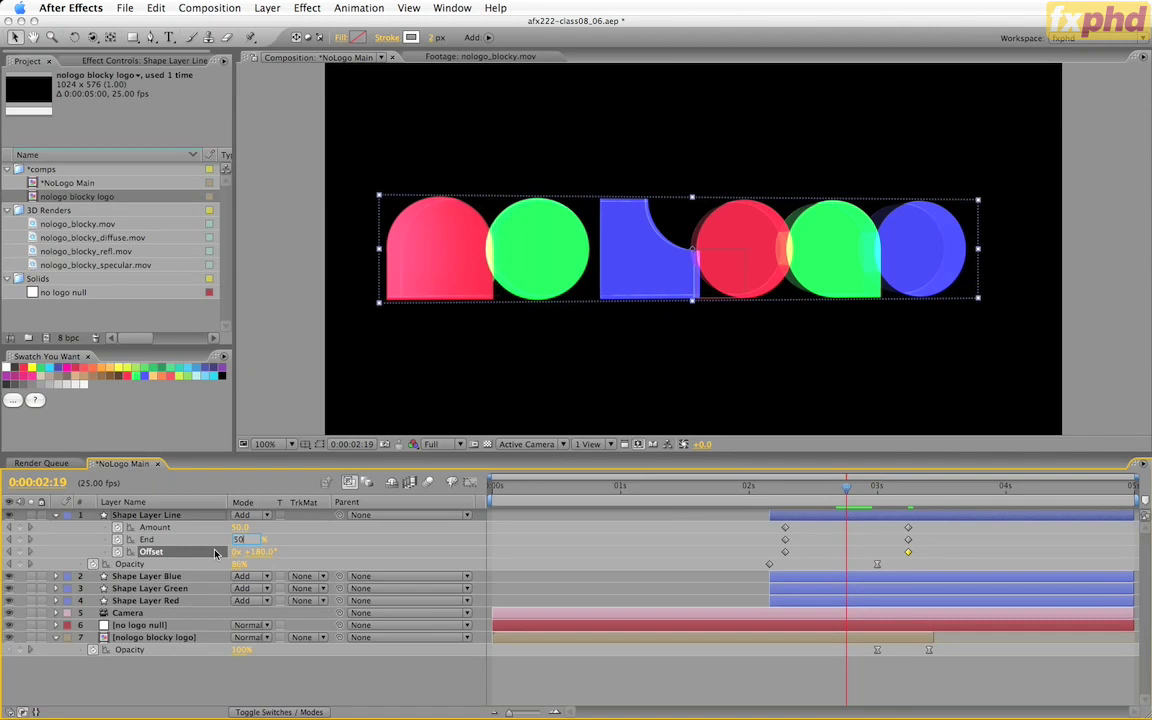
pyautogui.press('Return')
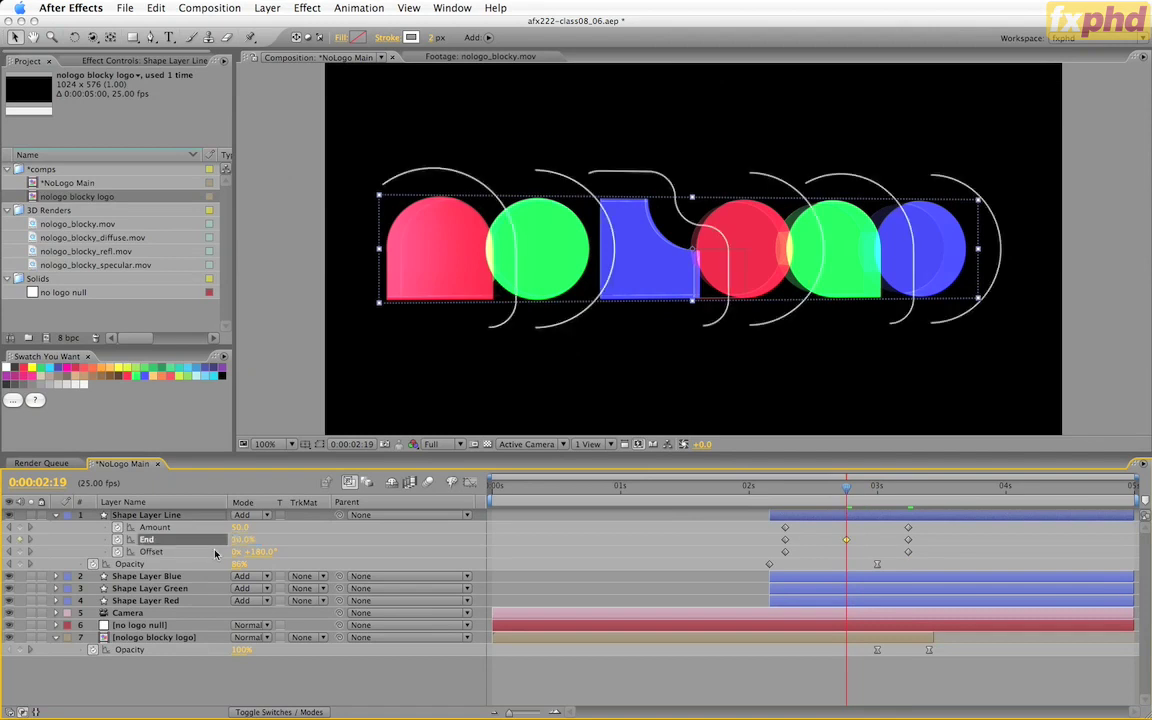
pyautogui.click(147, 541)
pyautogui.press('F9')
# Step: Expand Trim Paths 1 of Shape Layer Line and set Trim Multiple Shapes to Individually
pyautogui.moveTo(779, 487)
pyautogui.mouseDown()
pyautogui.moveTo(913, 487)
pyautogui.moveTo(735, 487)
pyautogui.moveTo(856, 487)
pyautogui.moveTo(784, 497)
pyautogui.mouseUp()
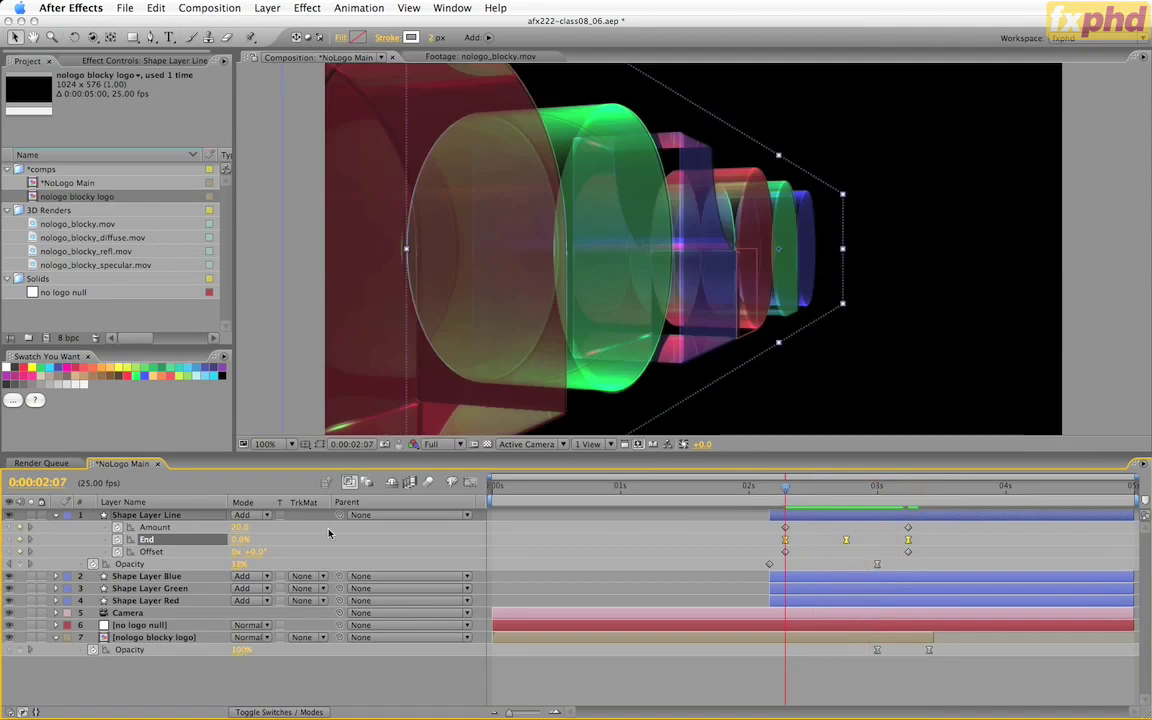
pyautogui.click(56, 515)
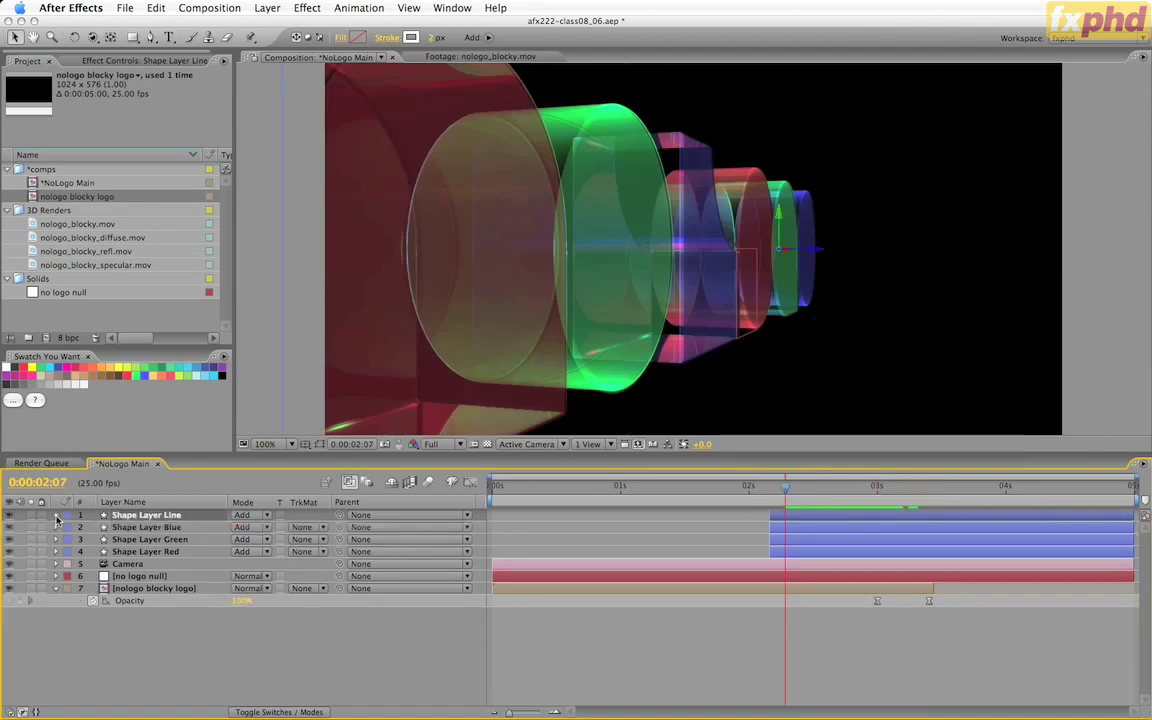
pyautogui.click(56, 515)
pyautogui.click(93, 626)
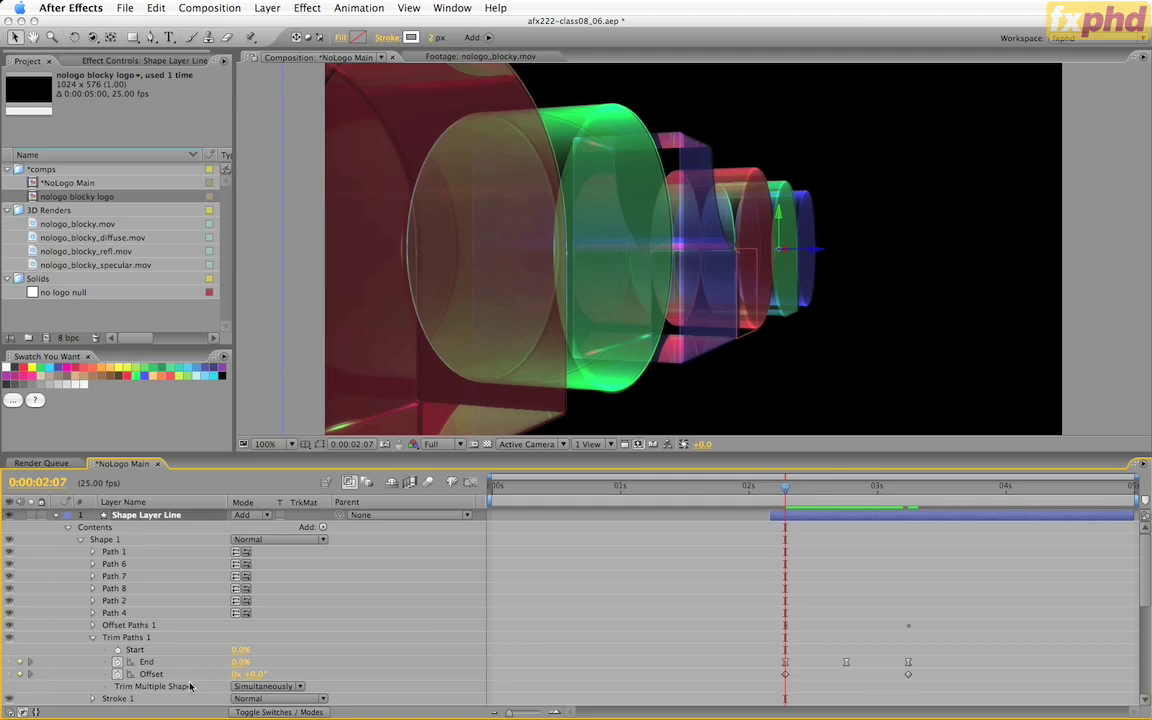
pyautogui.click(250, 686)
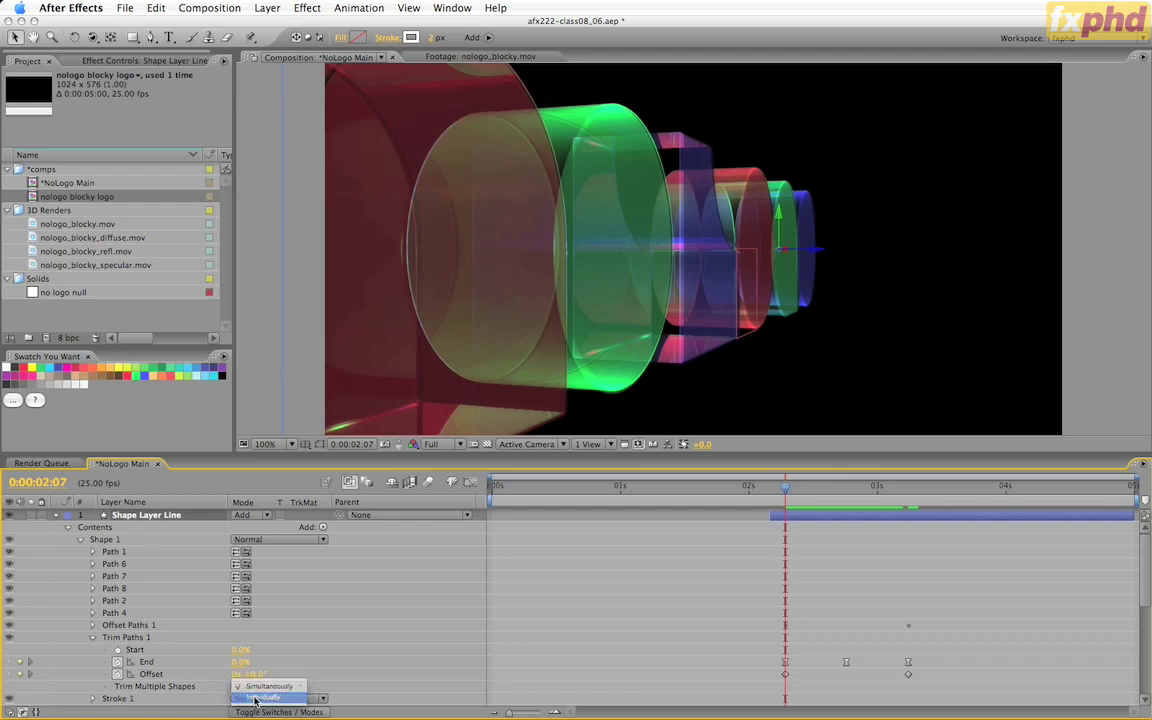
pyautogui.click(262, 697)
# Step: Trim the end of Shape Layer Line to 0:00:03:06 and collapse its properties
pyautogui.moveTo(800, 489); pyautogui.dragTo(913, 510)
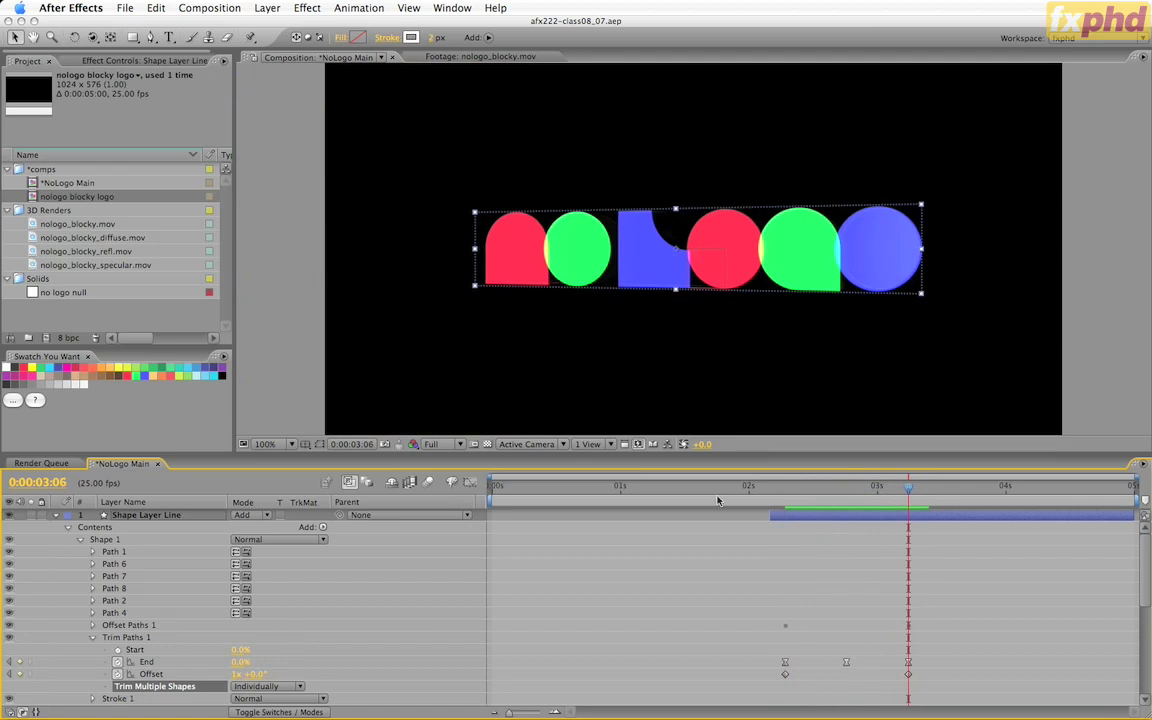
pyautogui.hotkey('alt', ']')
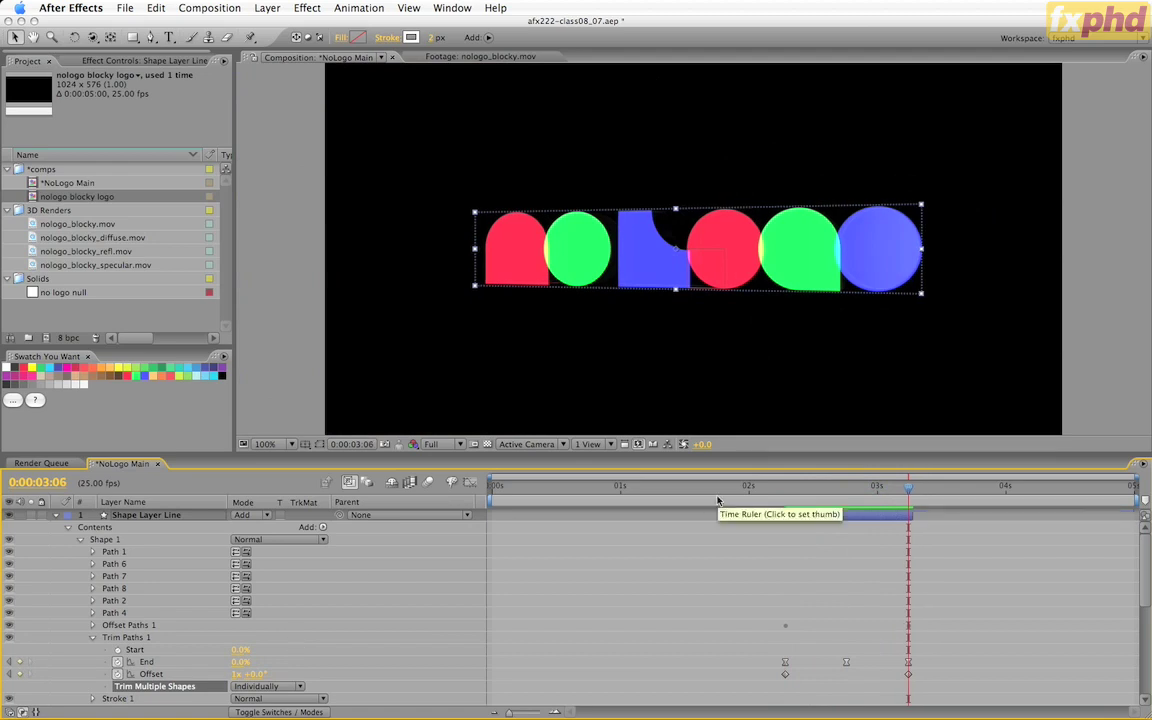
pyautogui.click(56, 516)
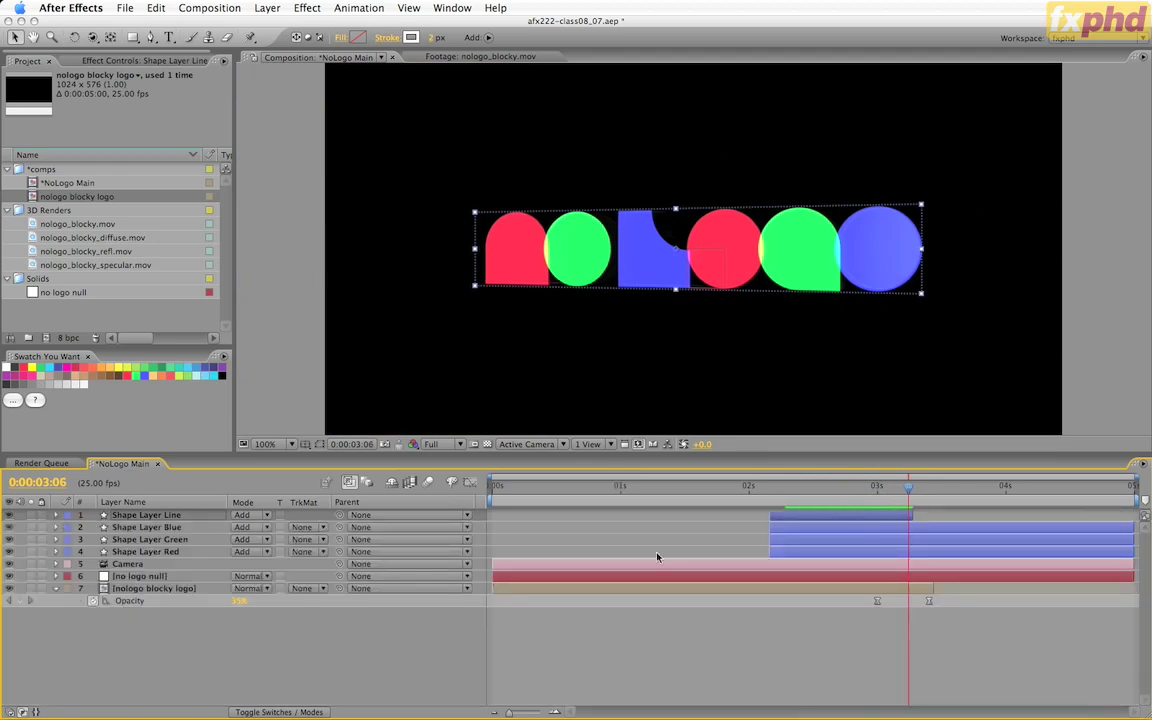
# Step: Start eased Stroke Width keyframes of 0.1 on the blue, green and red shape layers at 0:00:03:22
pyautogui.click(180, 527)
pyautogui.keyDown('shift'); pyautogui.click(178, 555); pyautogui.keyUp('shift')
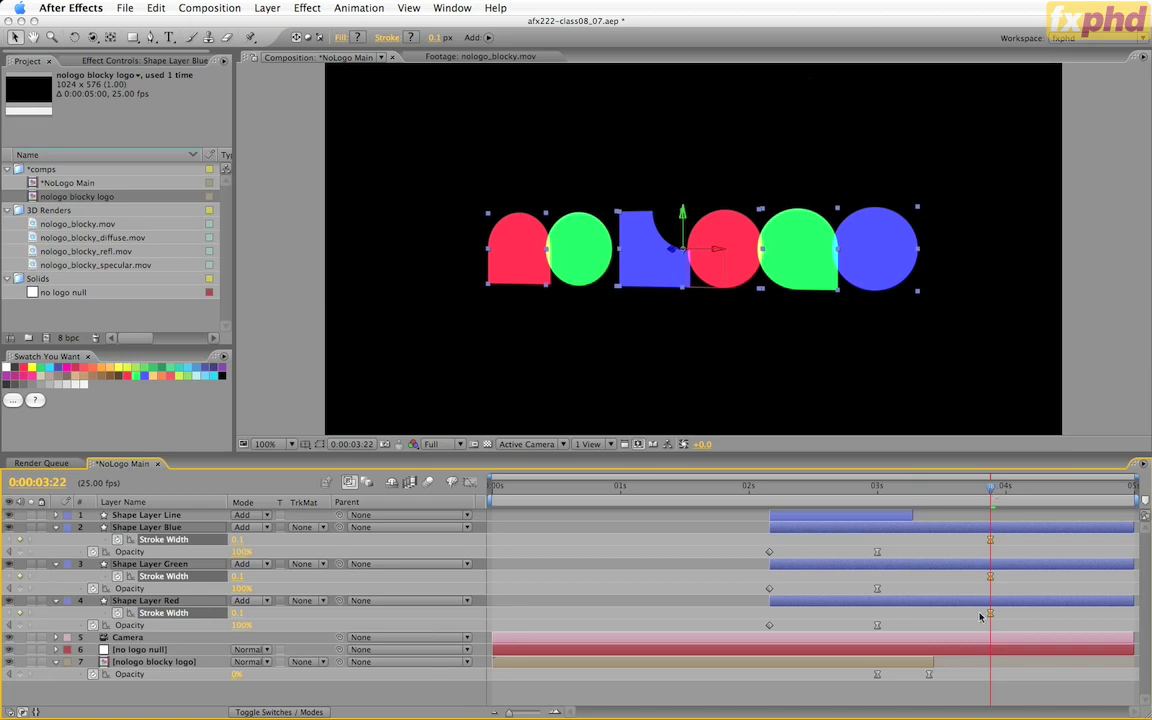
pyautogui.keyDown('super'); pyautogui.click(176, 543); pyautogui.keyUp('super')
# Step: At 0:00:04:24, set the Stroke Width of the blue, green and red shape layers to 500
pyautogui.press('End')
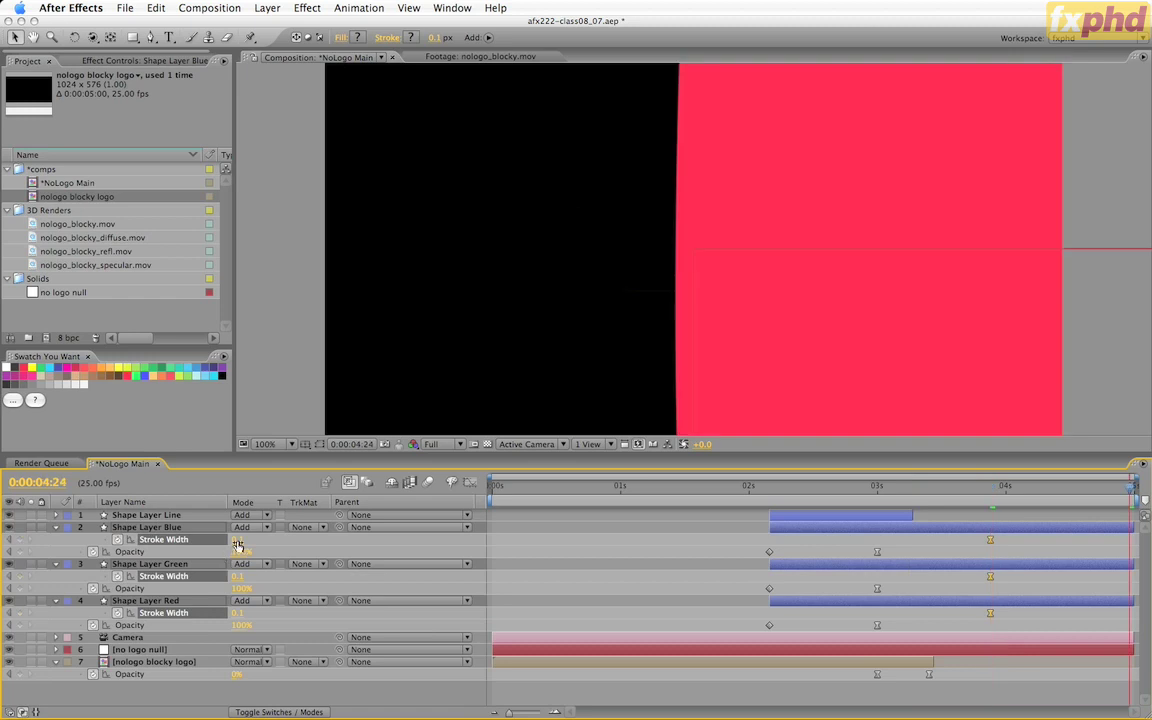
pyautogui.click(238, 541)
pyautogui.write('500')
pyautogui.press('Return')
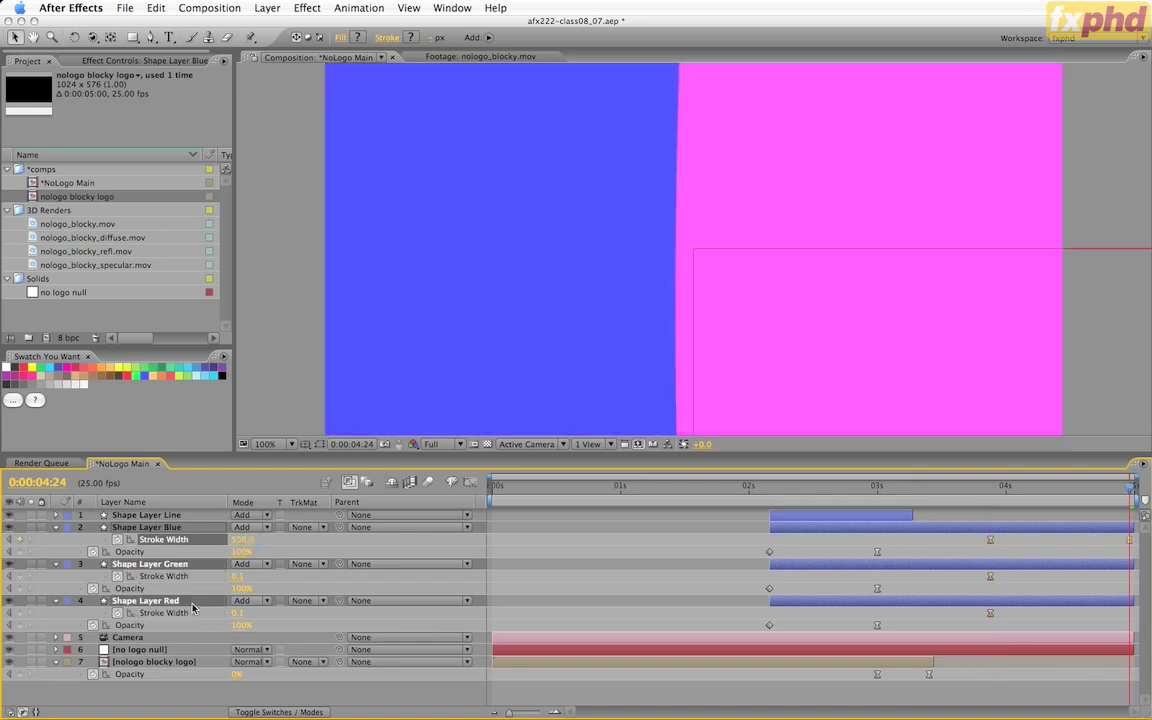
pyautogui.click(239, 576)
pyautogui.write('500')
pyautogui.click(240, 613)
pyautogui.write('500')
pyautogui.press('Return')
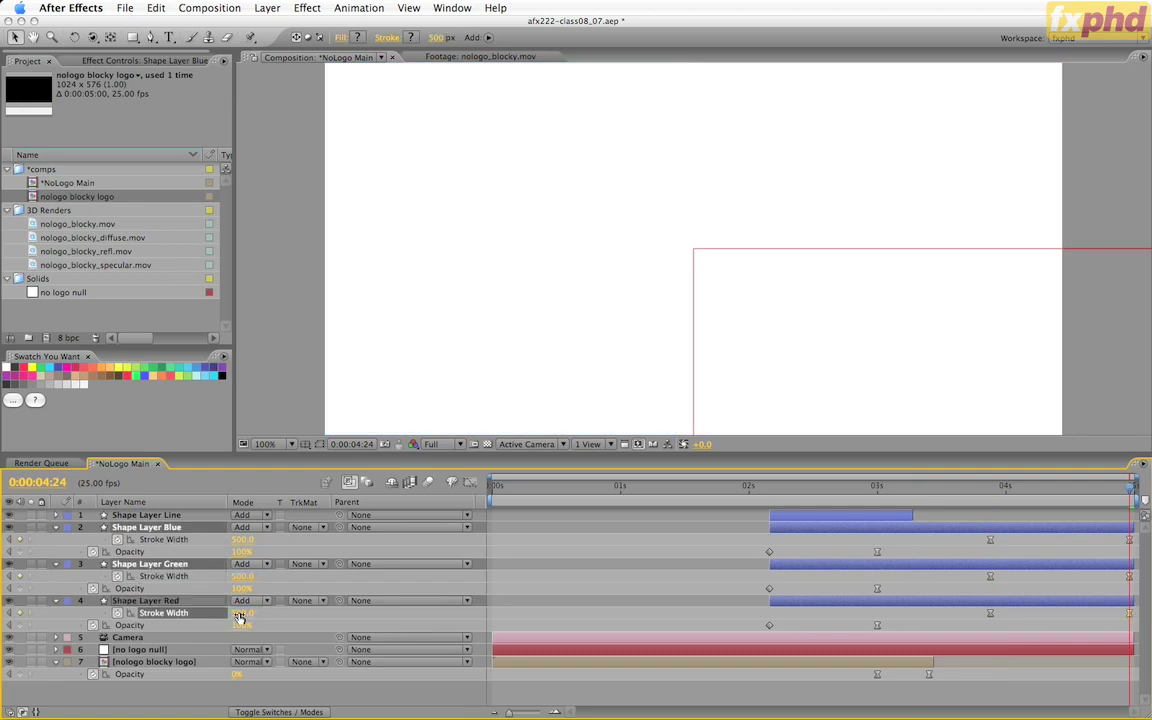
# Step: At 0:00:04:08, set the Line Join of Stroke 1 in Shape Layer Blue to Round Join
pyautogui.click(1111, 489)
pyautogui.moveTo(1111, 492)
pyautogui.mouseDown()
pyautogui.moveTo(1005, 510)
pyautogui.moveTo(1038, 489)
pyautogui.mouseUp()
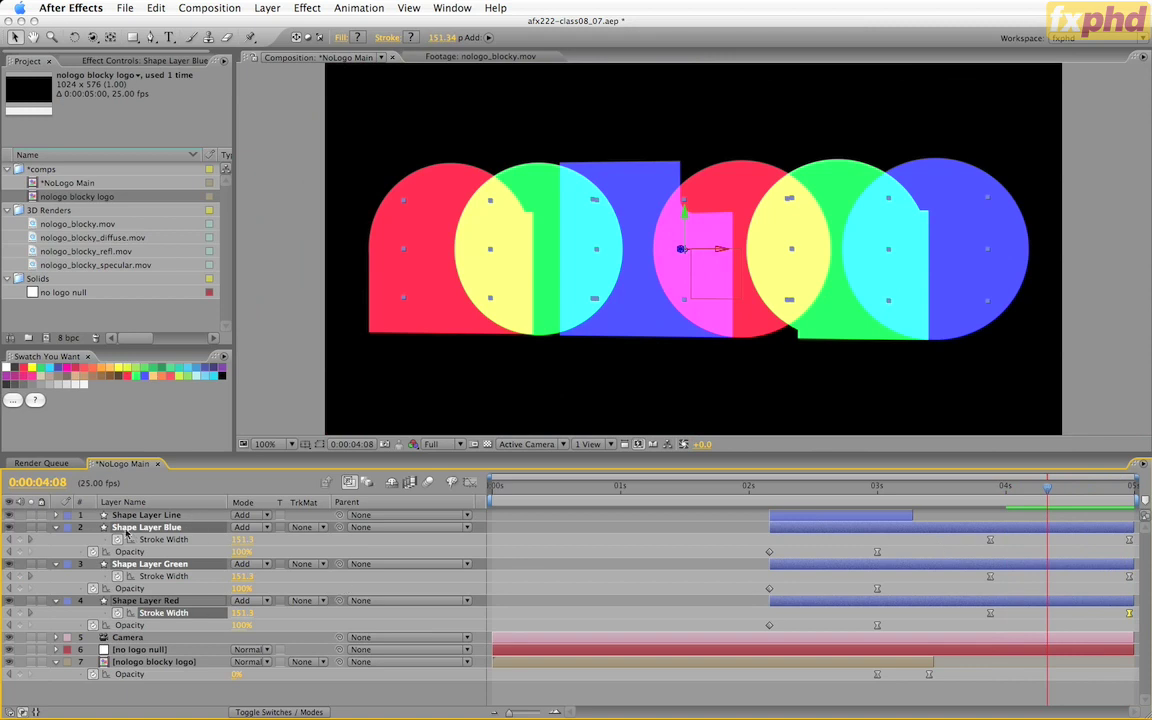
pyautogui.click(56, 527)
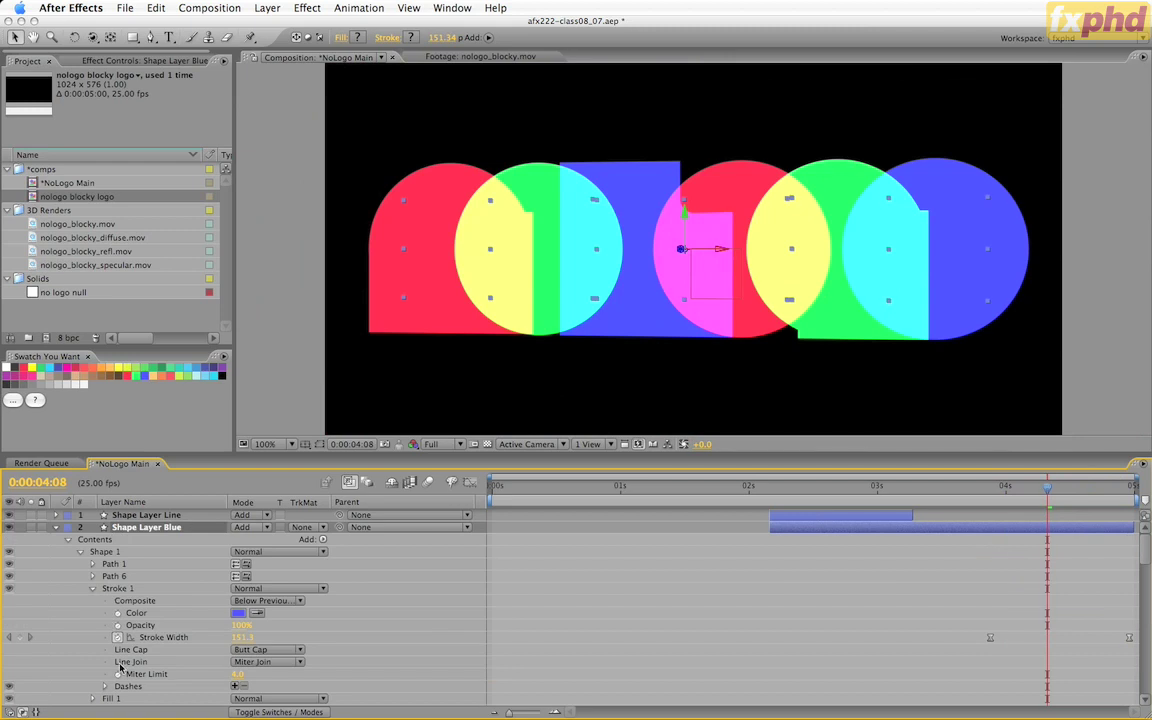
pyautogui.click(262, 661)
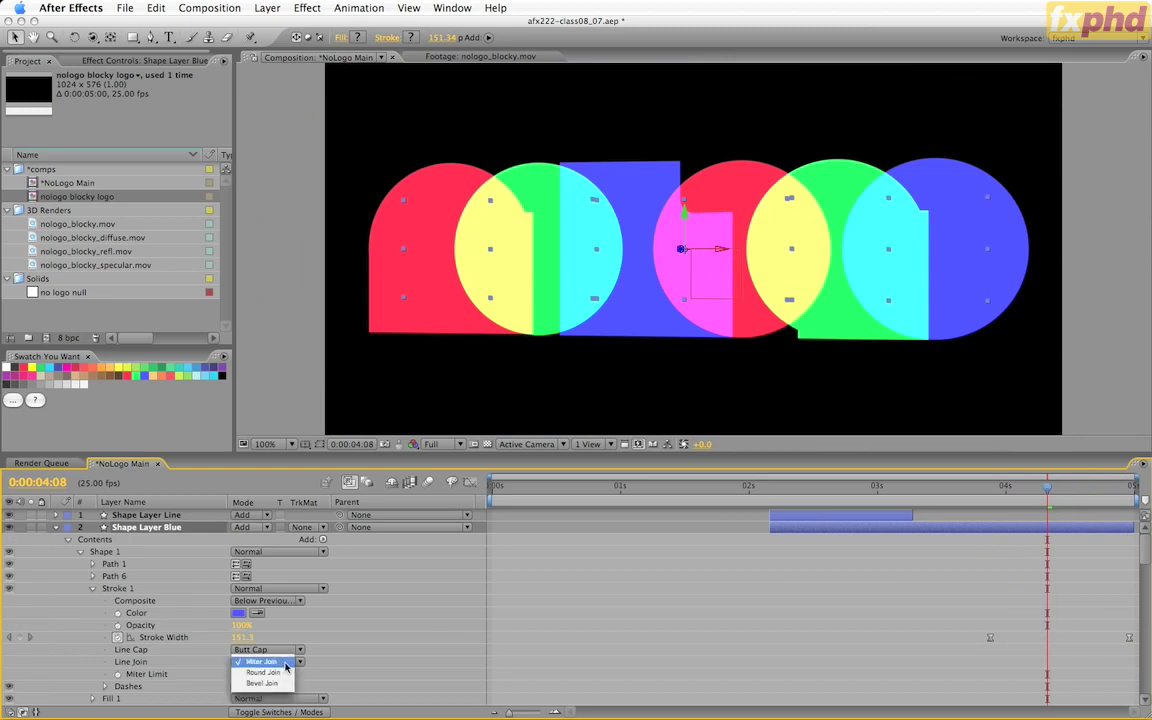
pyautogui.click(264, 673)
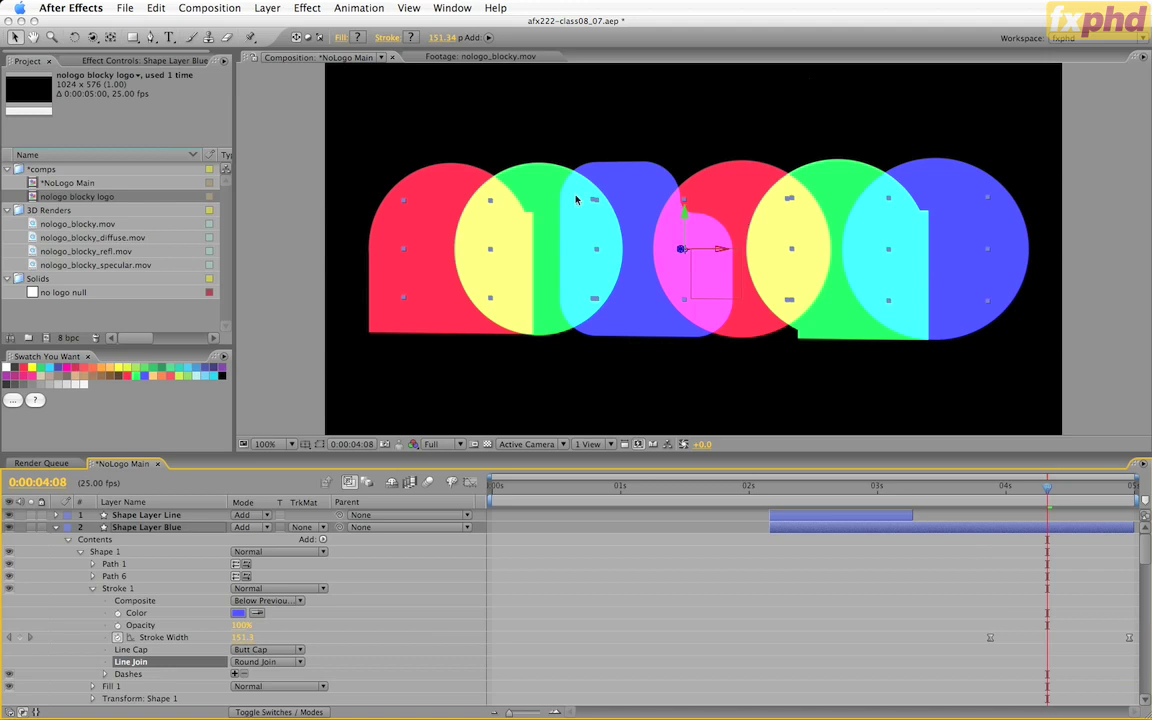
# Step: Set the stroke Line Join of Shape Layer Green and Shape Layer Red to Round Join
pyautogui.scroll(-10, 340, 613)
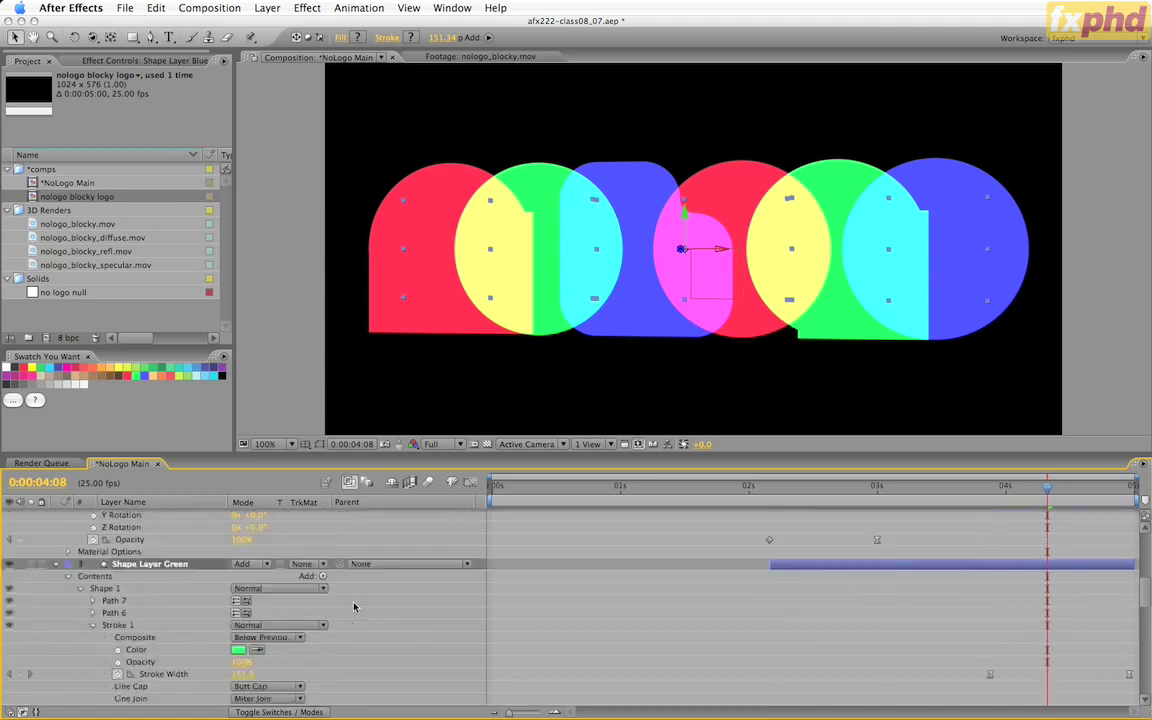
pyautogui.click(265, 637)
pyautogui.click(262, 649)
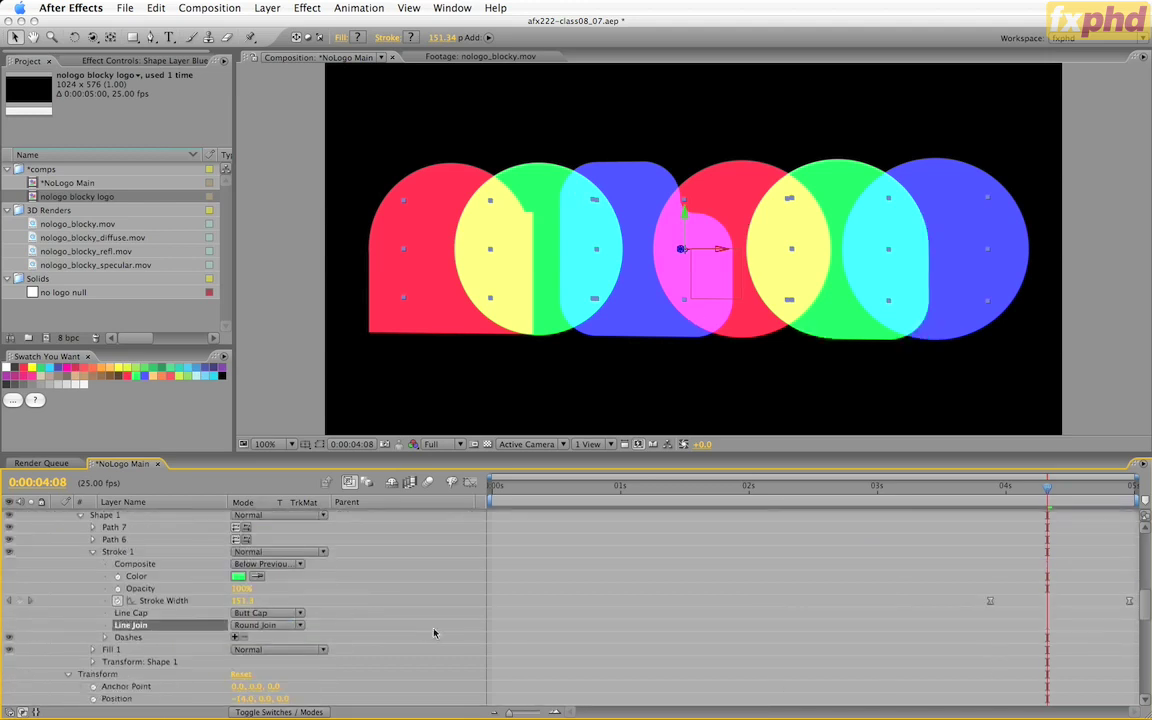
pyautogui.scroll(-6, 434, 632)
pyautogui.scroll(-5, 434, 632)
pyautogui.click(262, 588)
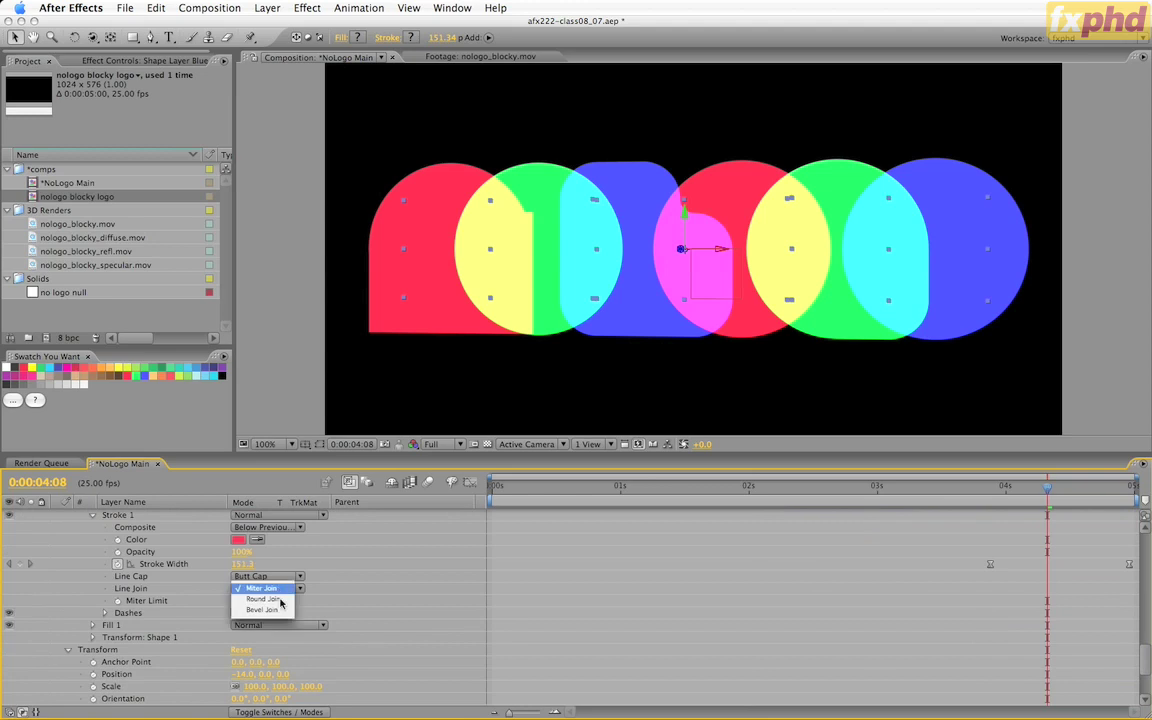
pyautogui.click(263, 599)
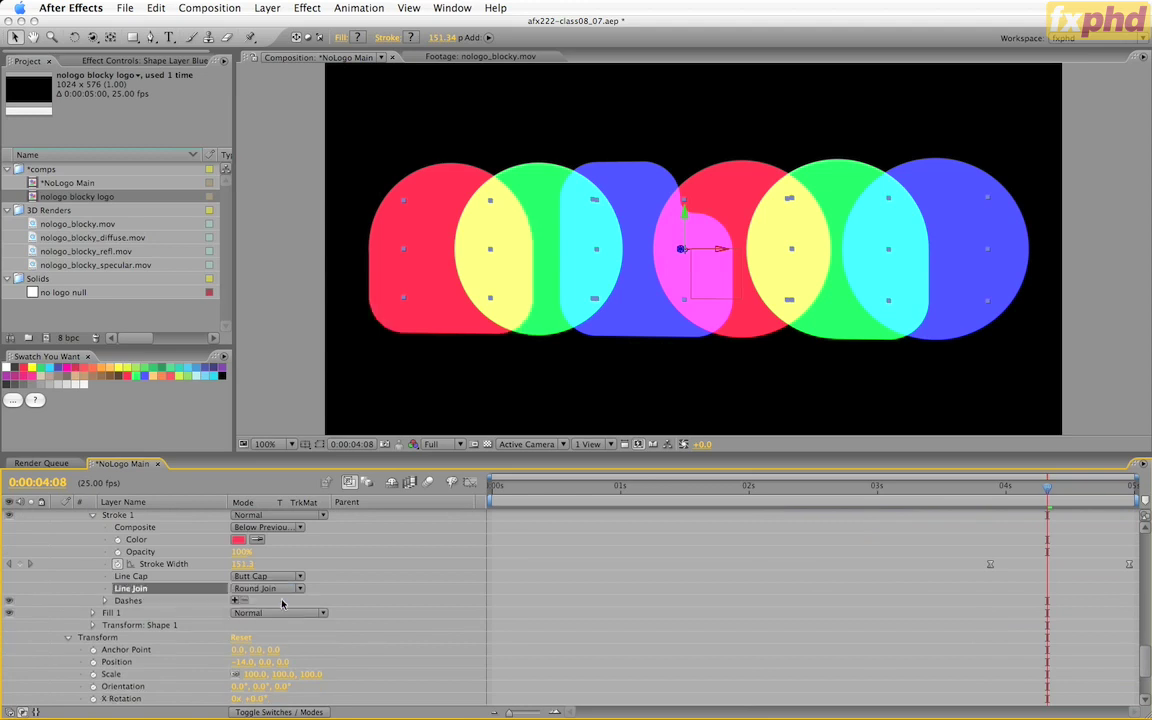
# Step: Review the stroke growth from about 0:00:03:22 to 0:00:04:24 and collapse the shape layers
pyautogui.click(992, 490)
pyautogui.moveTo(994, 492); pyautogui.dragTo(1130, 546)
pyautogui.scroll(-5, 393, 589)
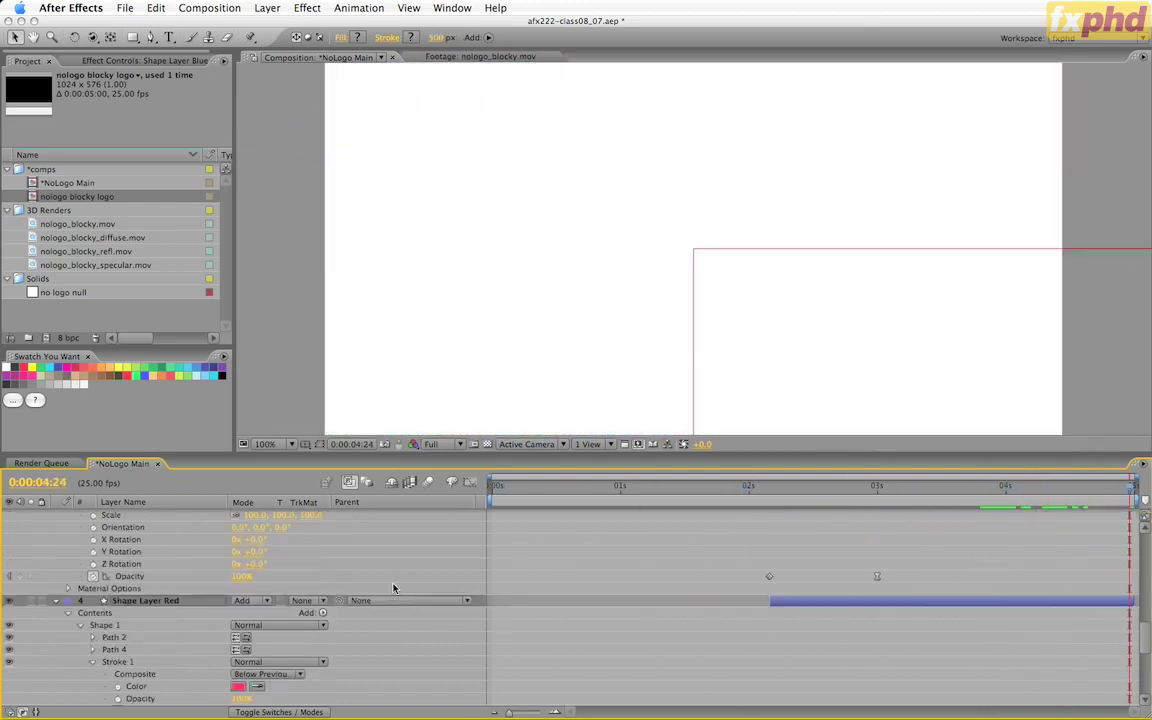
pyautogui.click(55, 600)
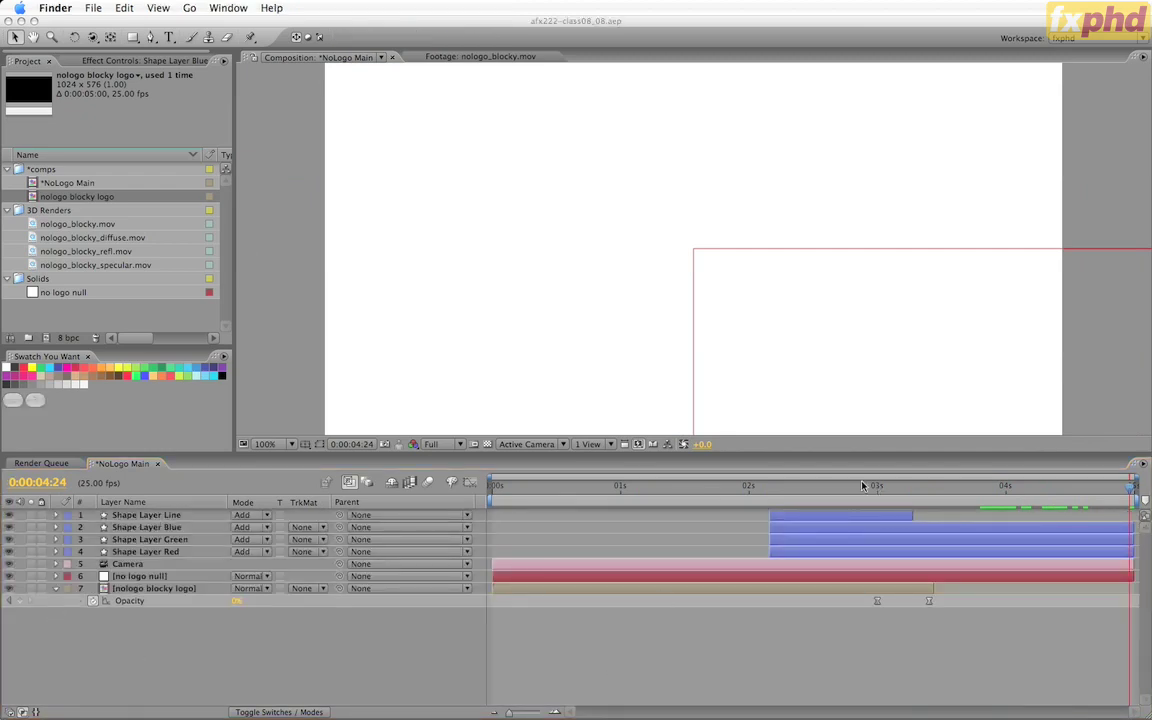
# Step: Go to 0:00:02:14 and apply the Echo time effect to Shape Layer Red
pyautogui.click(862, 486)
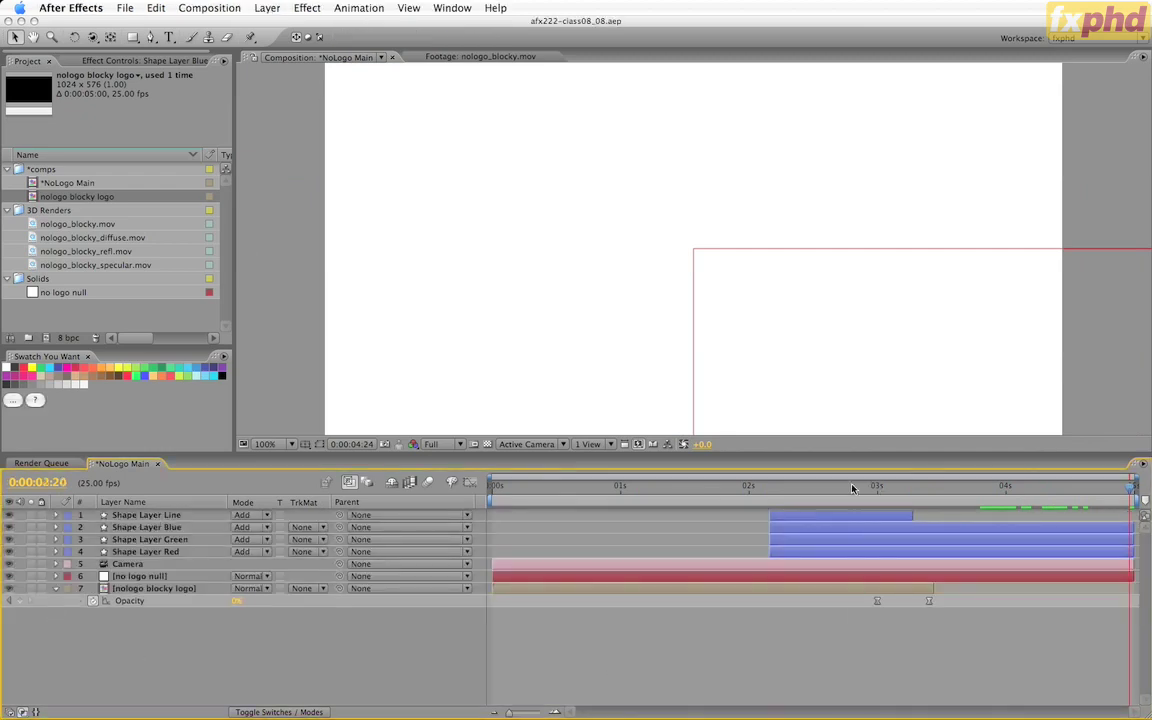
pyautogui.click(836, 487)
pyautogui.moveTo(834, 491); pyautogui.dragTo(821, 496)
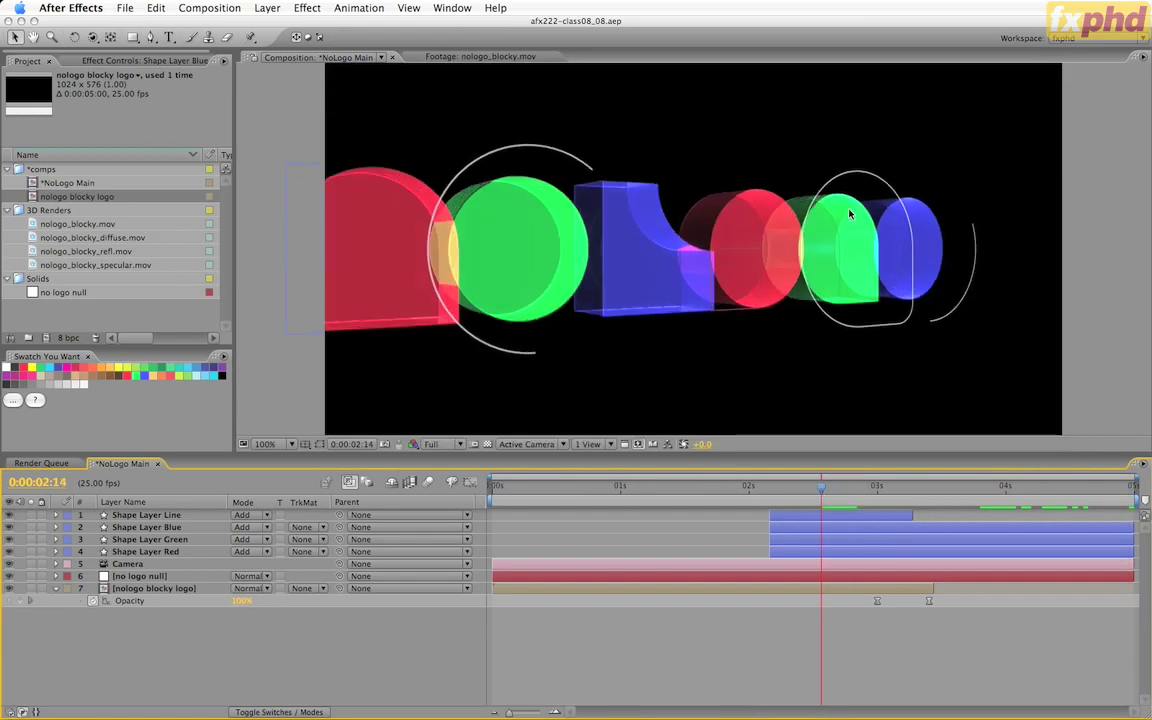
pyautogui.click(130, 553)
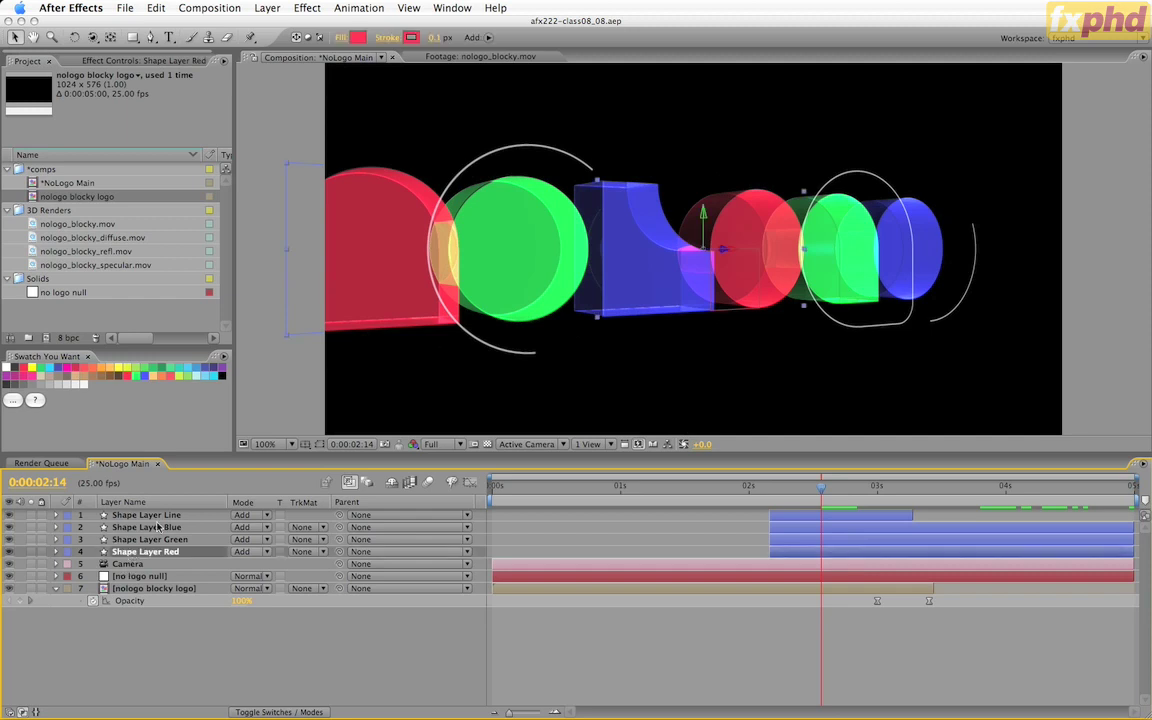
pyautogui.click(294, 7)
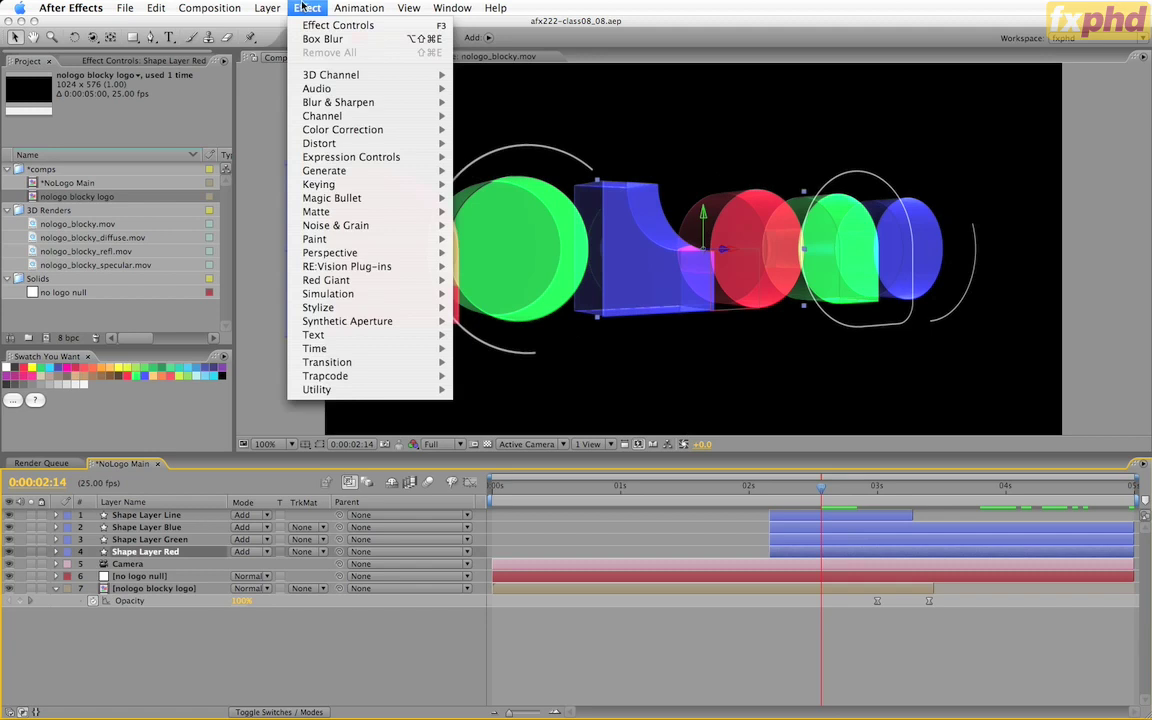
pyautogui.moveTo(318, 348)
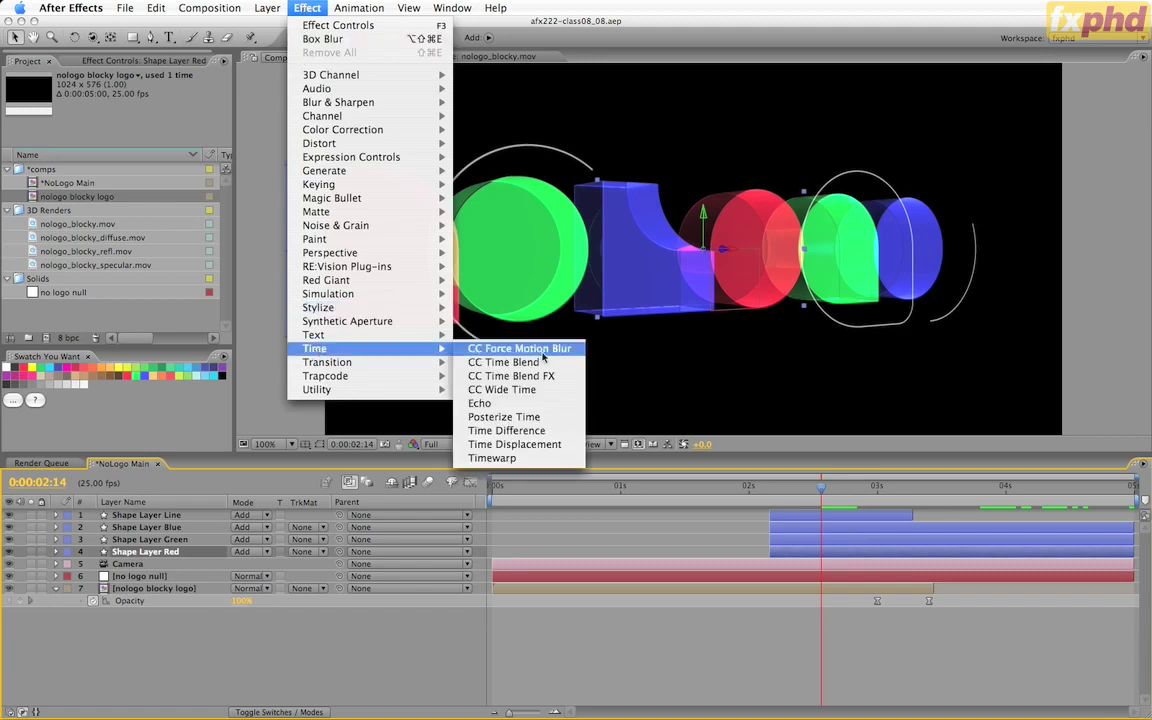
pyautogui.click(480, 403)
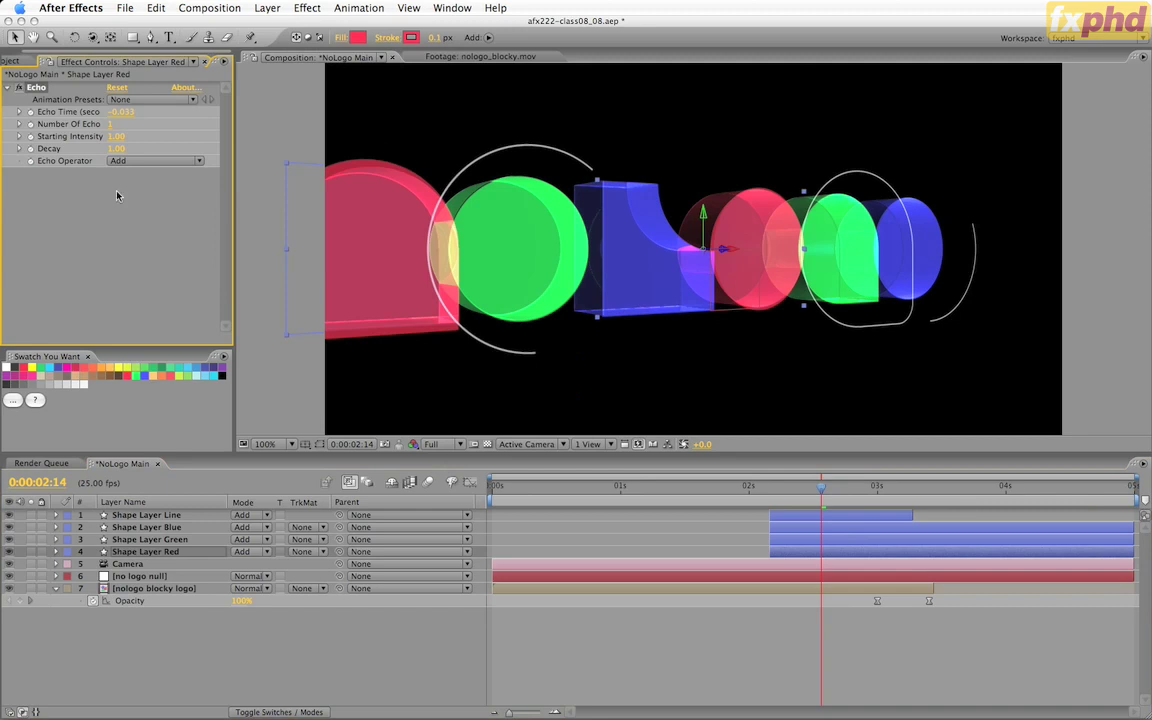
# Step: Set the Echo Time to -0.05 seconds and the Number Of Echoes to 10
pyautogui.click(121, 112)
pyautogui.write('-0.05')
pyautogui.press('Return')
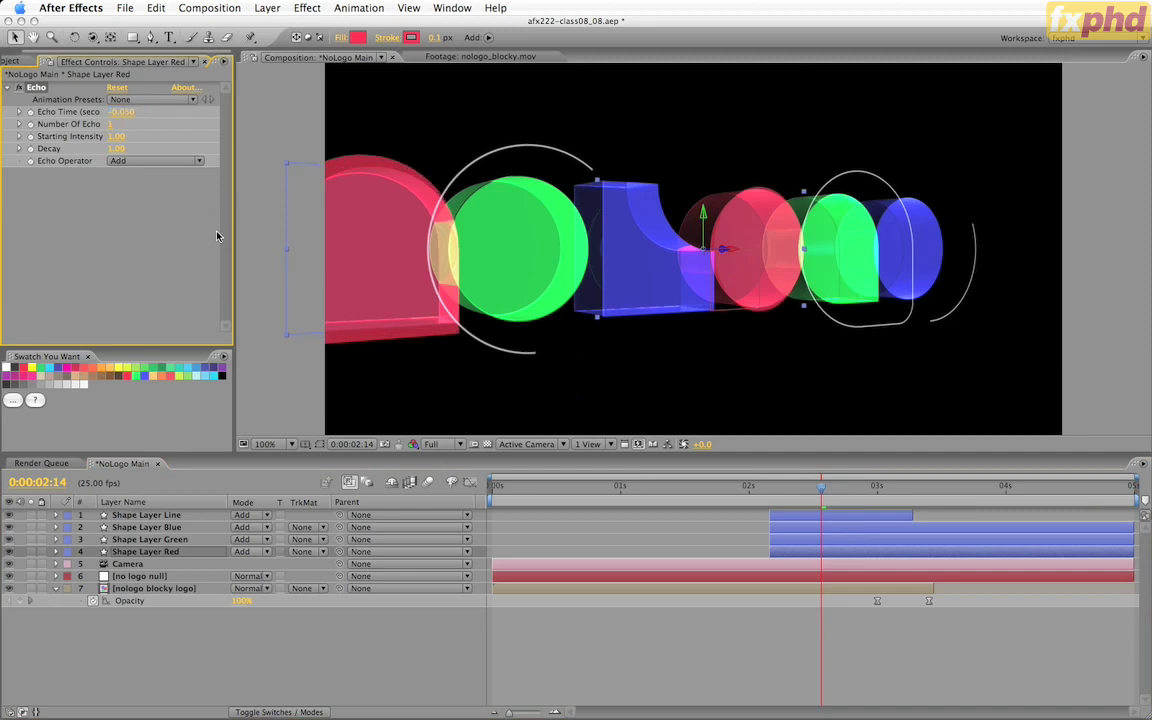
pyautogui.click(110, 124)
pyautogui.write('10')
pyautogui.press('Return')
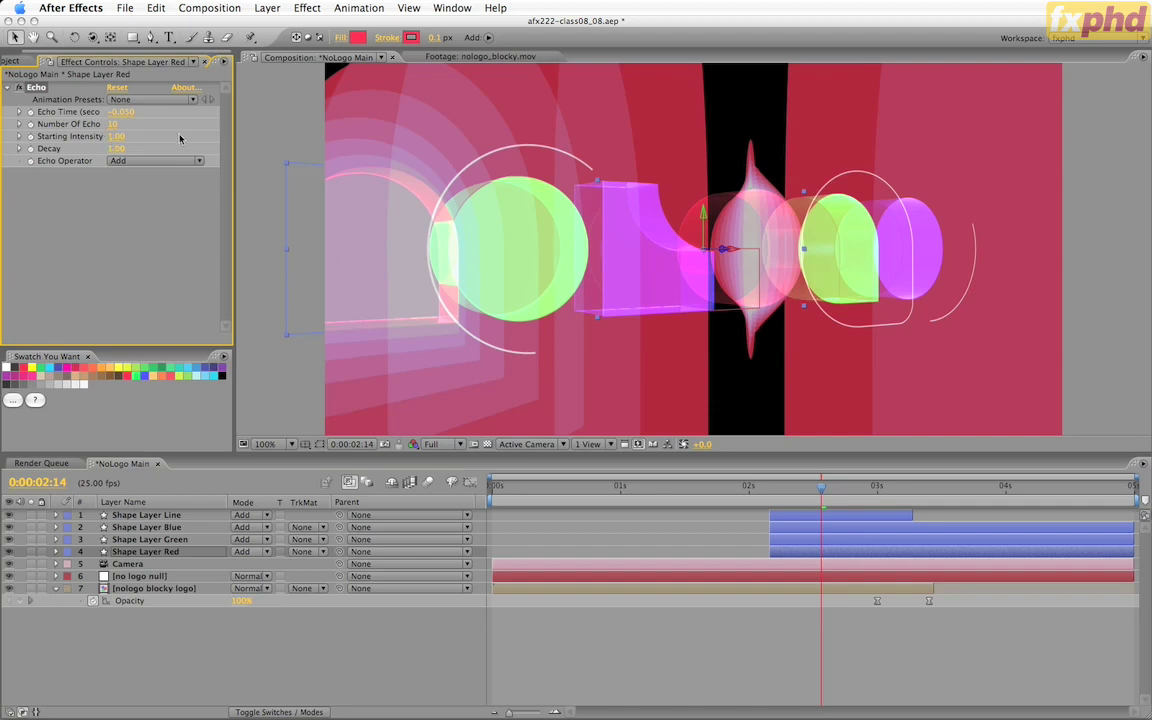
# Step: Set the Echo effect's Starting Intensity to 0.80 and its Decay to 0.75
pyautogui.click(116, 136)
pyautogui.write('1.8')
pyautogui.press('Return')
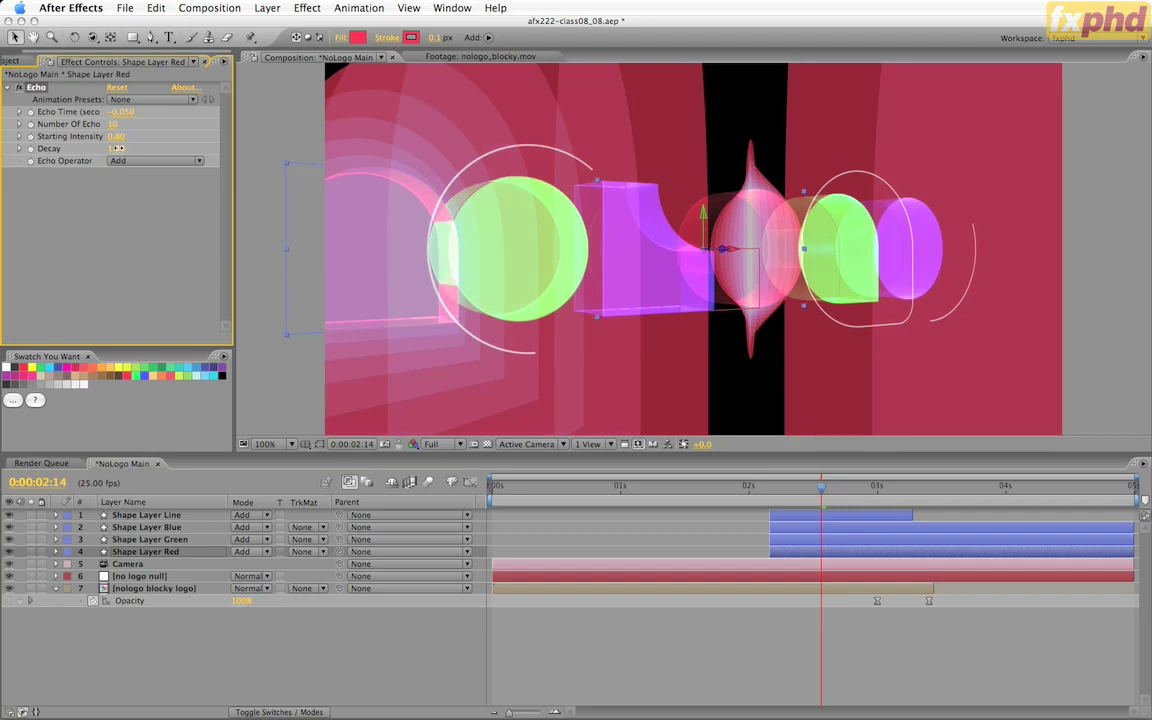
pyautogui.click(116, 148)
pyautogui.write('.75')
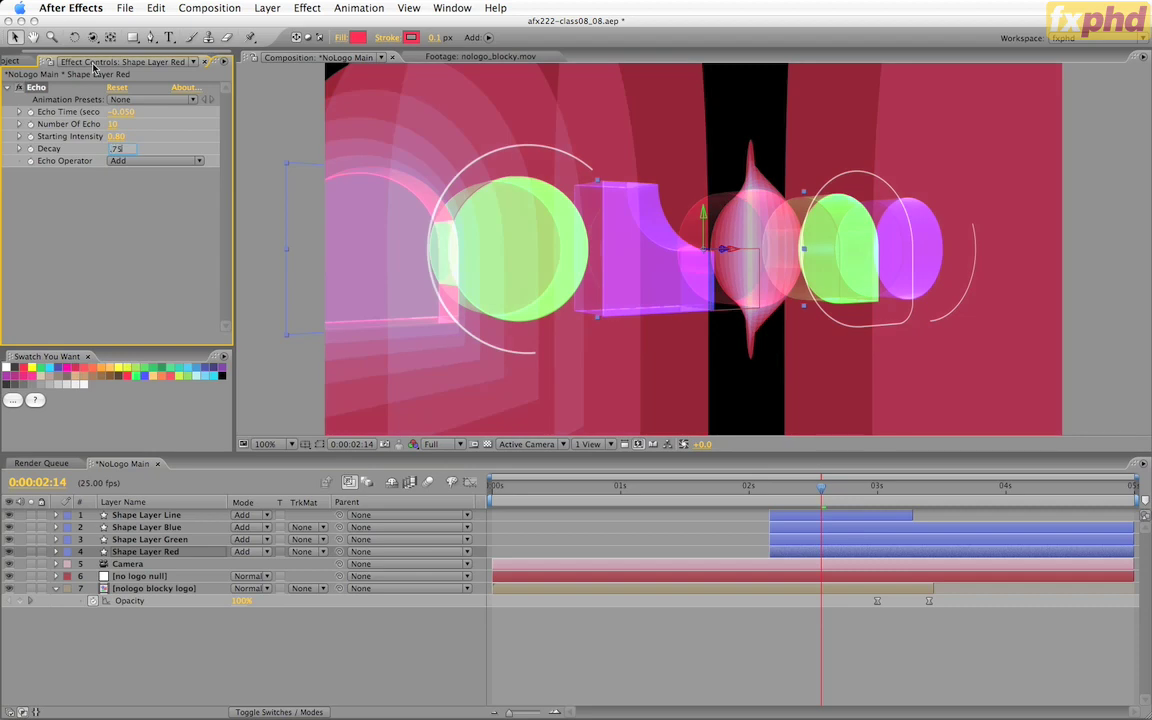
pyautogui.press('Return')
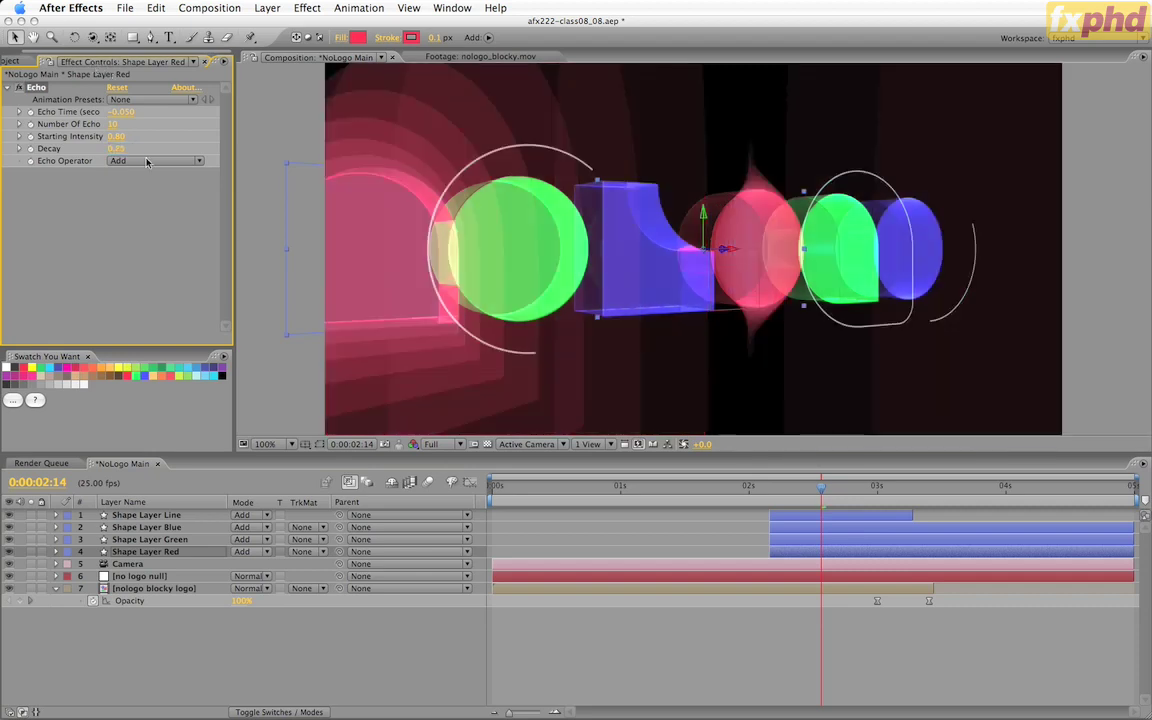
# Step: Set the Echo Operator to Screen and copy the Echo effect to Shape Layer Green and Shape Layer Blue
pyautogui.click(147, 161)
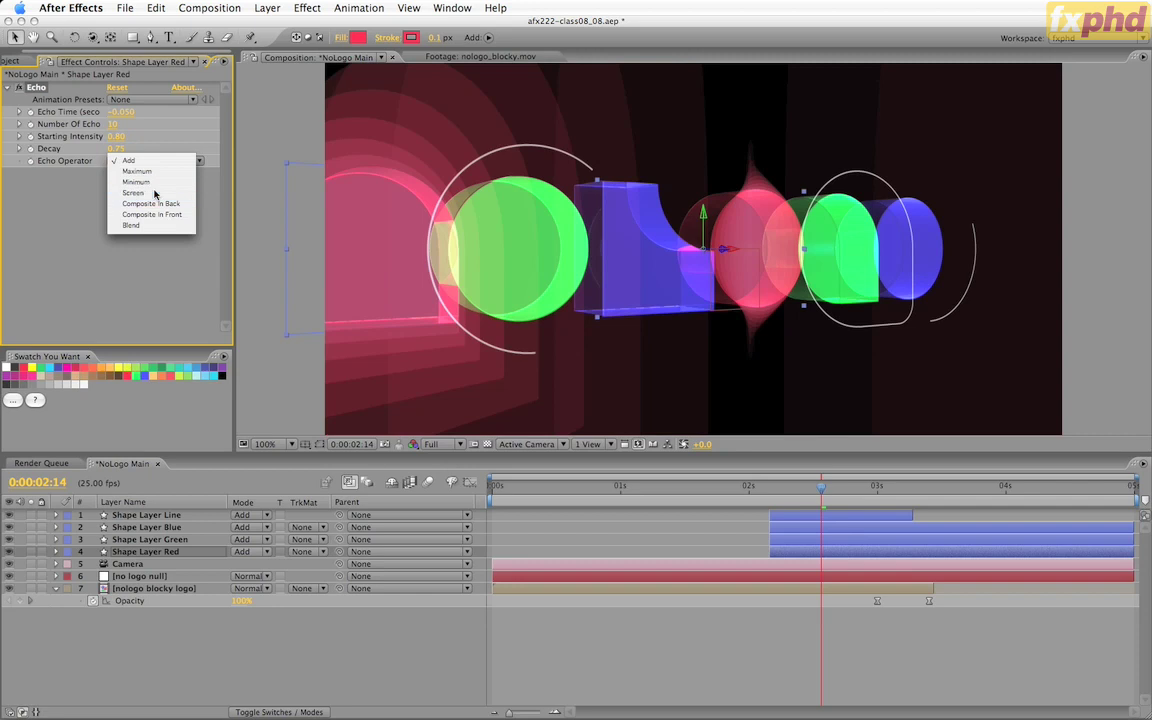
pyautogui.click(155, 193)
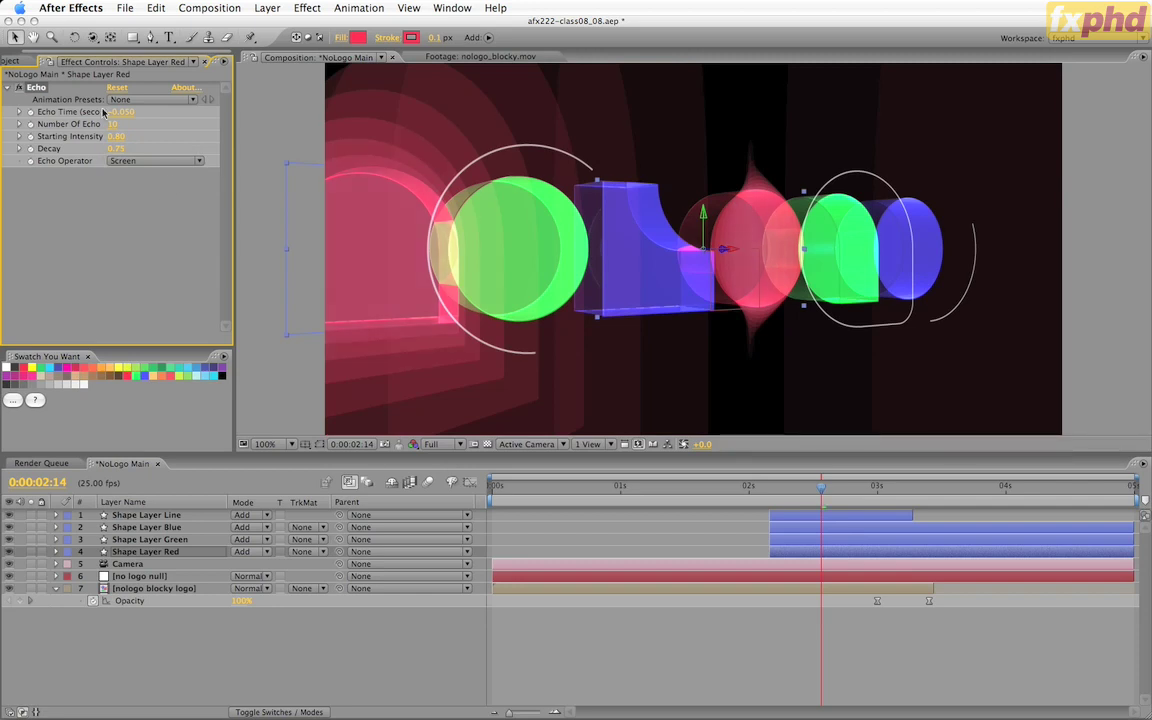
pyautogui.click(36, 88)
pyautogui.click(40, 91)
pyautogui.click(150, 539)
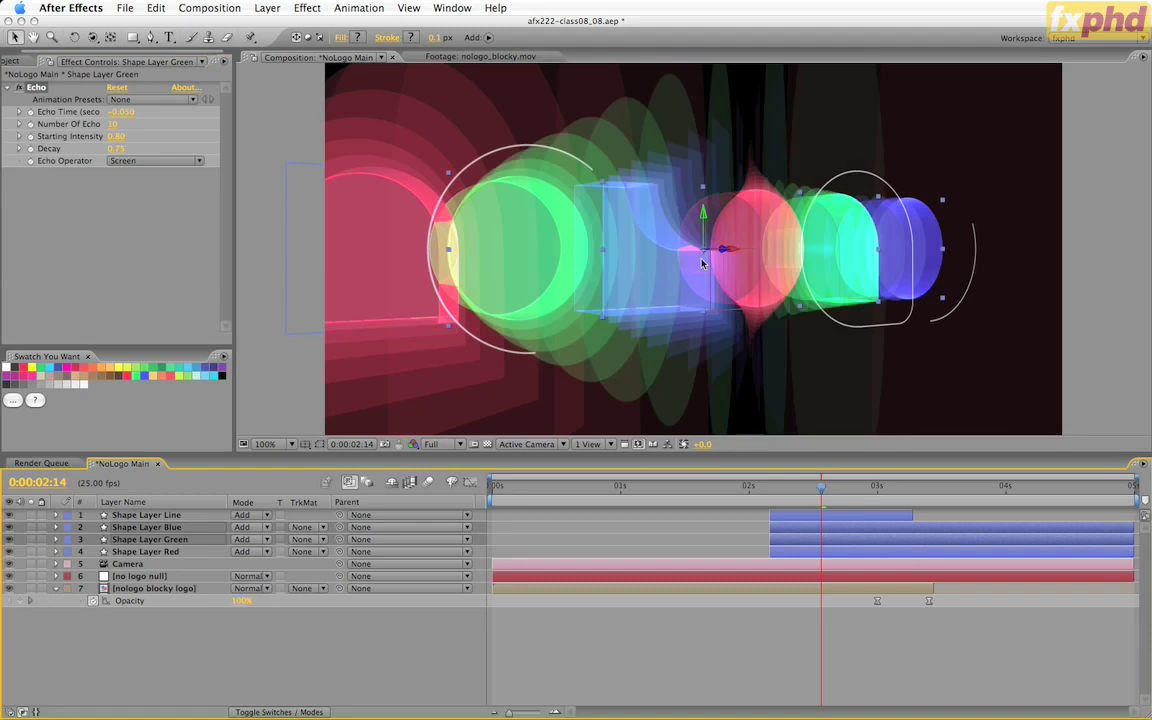
# Step: Examine the echo trails on the colored shapes from 0:00:02:14 to 0:00:03:06
pyautogui.moveTo(821, 488); pyautogui.dragTo(879, 491)
pyautogui.press('pagedown')
pyautogui.press('pagedown')
pyautogui.press('pagedown')
pyautogui.press('pagedown')
pyautogui.press('pagedown')
pyautogui.press('pagedown')
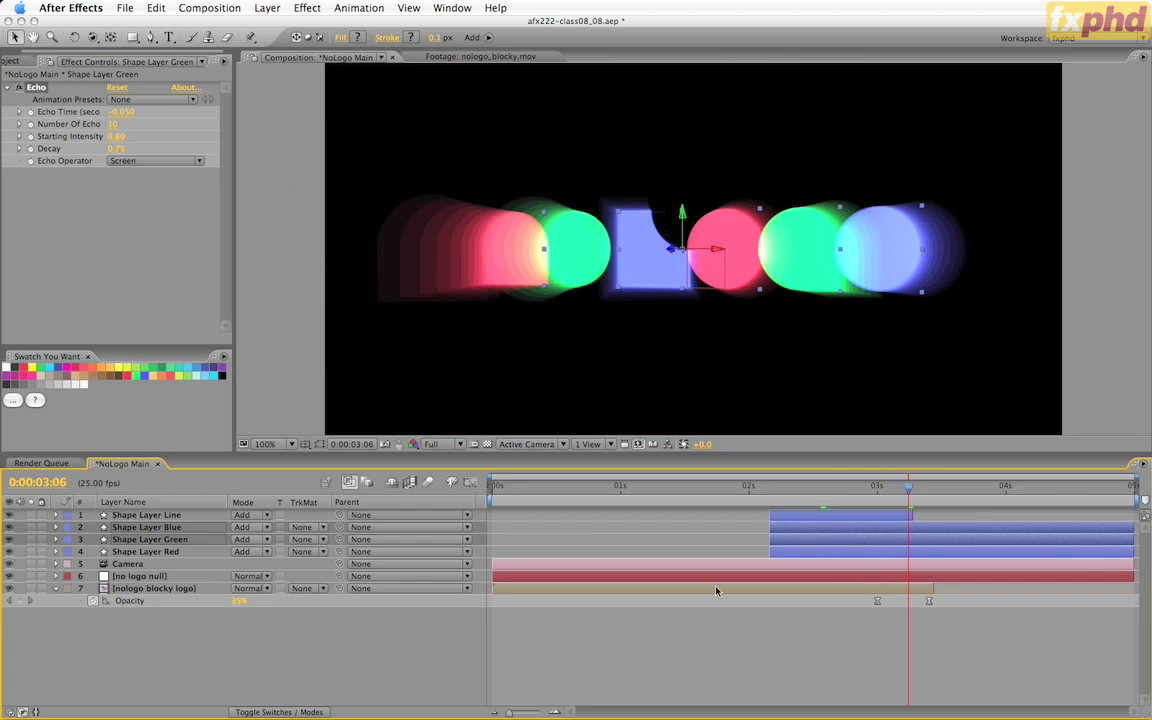
# Step: Reveal all modified properties of the Blue, Green and Red shape layers at once
pyautogui.click(175, 526)
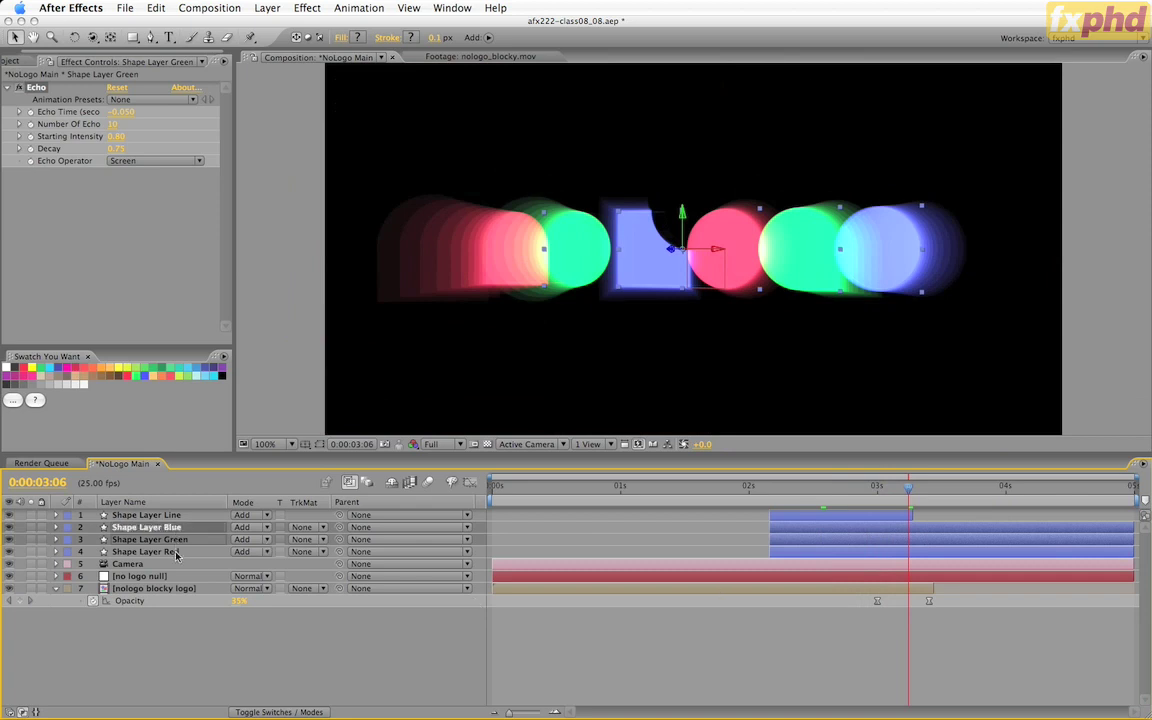
pyautogui.keyDown('shift'); pyautogui.click(181, 549); pyautogui.keyUp('shift')
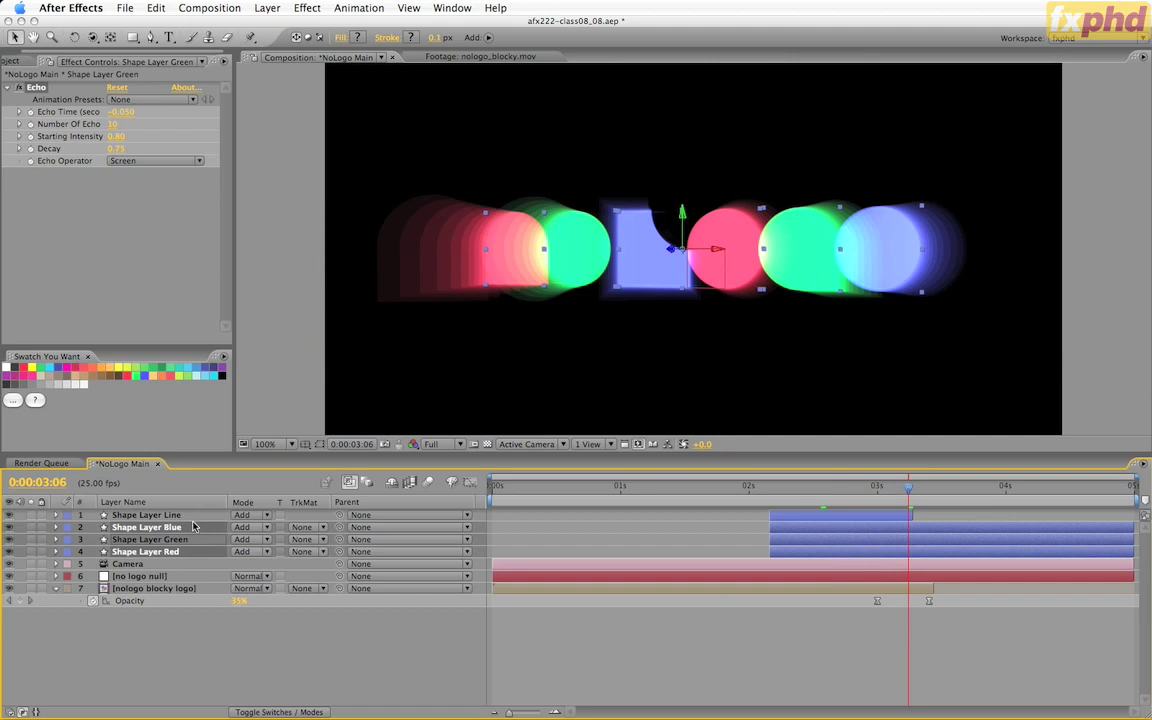
pyautogui.click(193, 527)
pyautogui.press('u')
pyautogui.press('u')
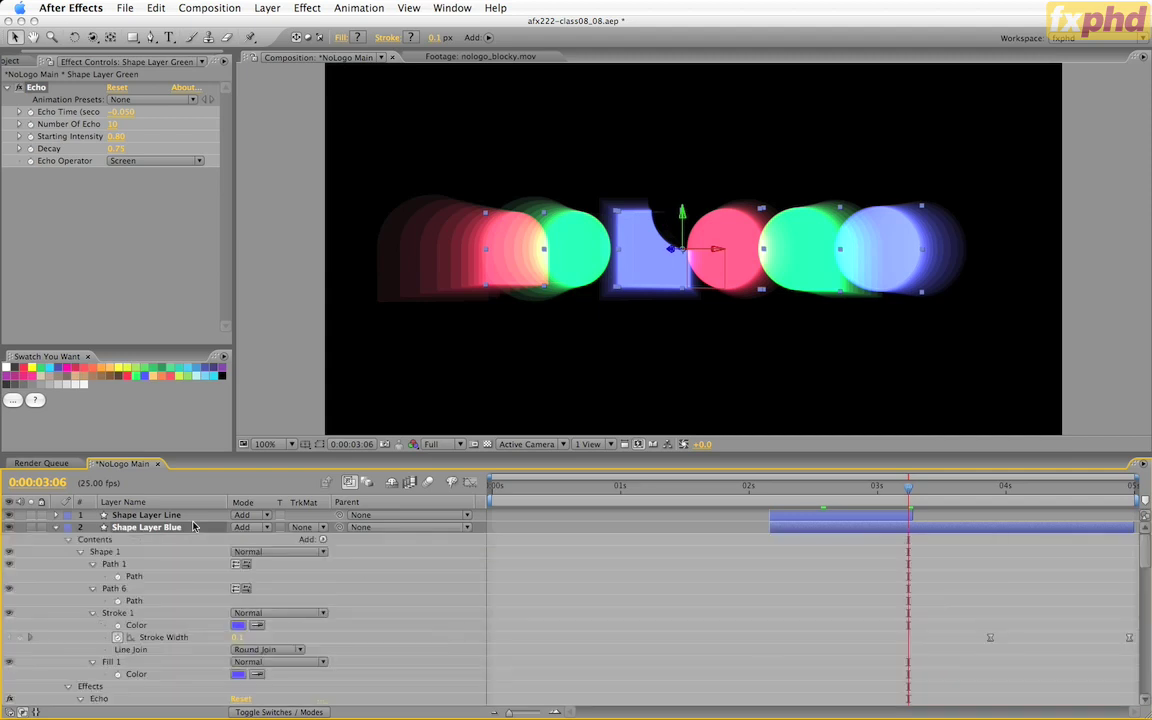
# Step: Collapse the Contents groups of the three color layers and maximize the timeline so all Echo settings are in view
pyautogui.click(68, 539)
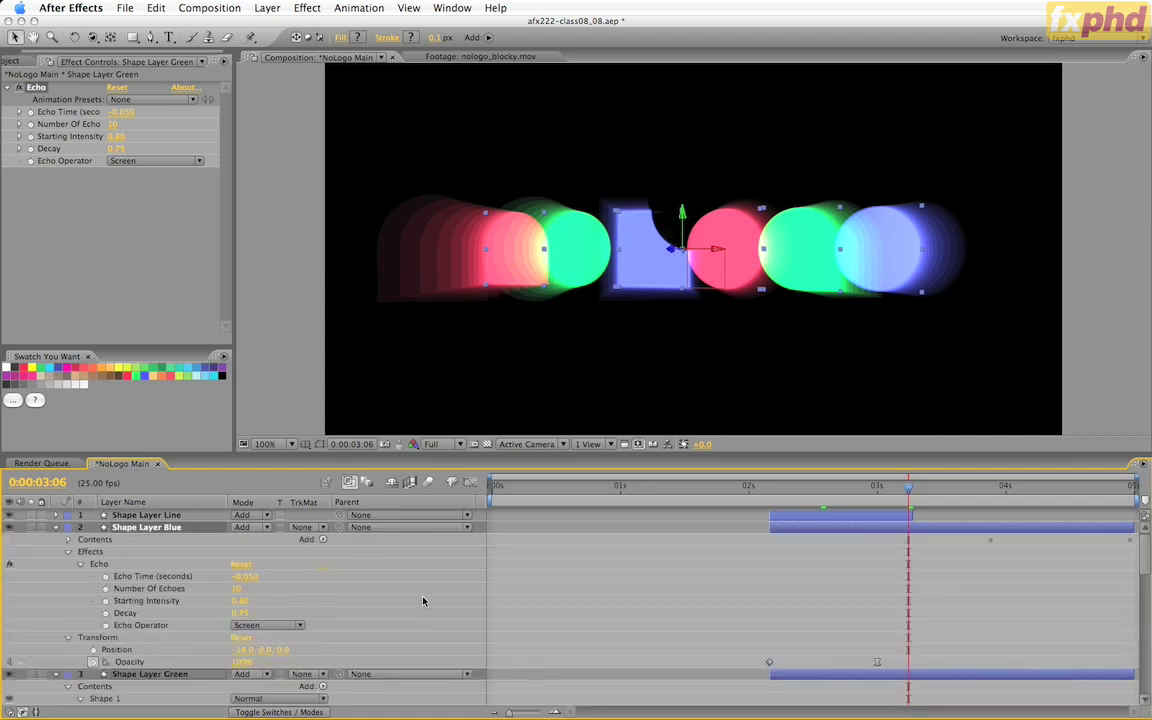
pyautogui.scroll(-5, 157, 578)
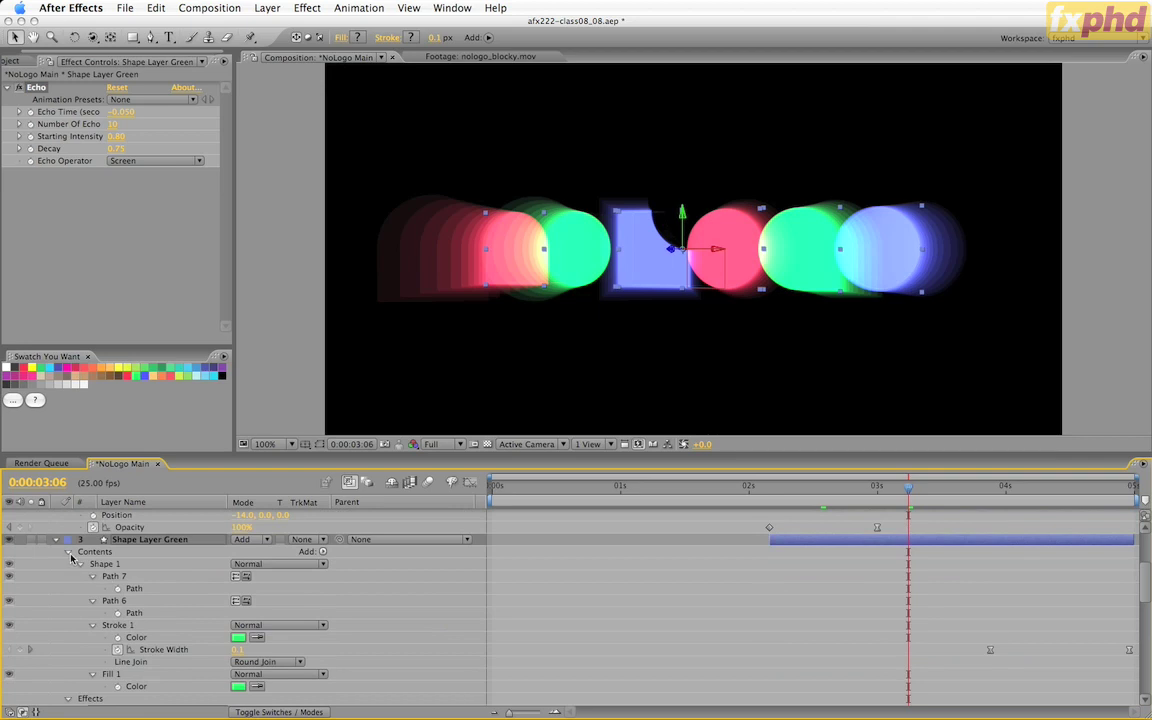
pyautogui.click(68, 551)
pyautogui.scroll(-2, 100, 613)
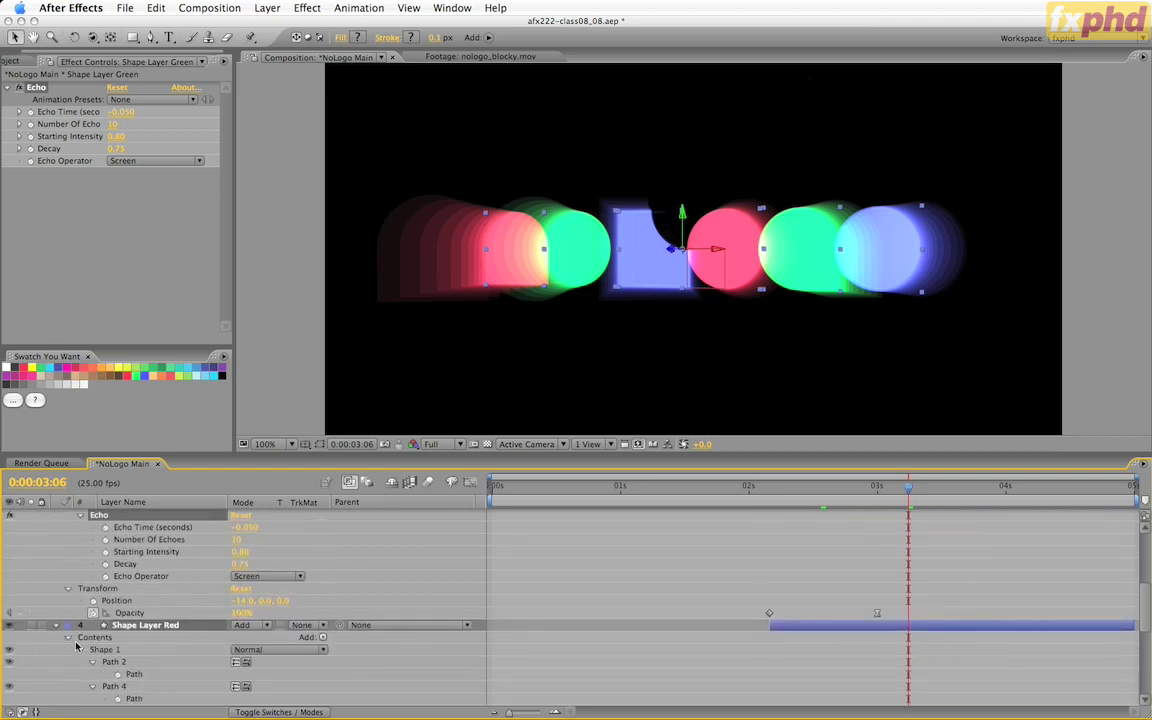
pyautogui.scroll(-2, 427, 582)
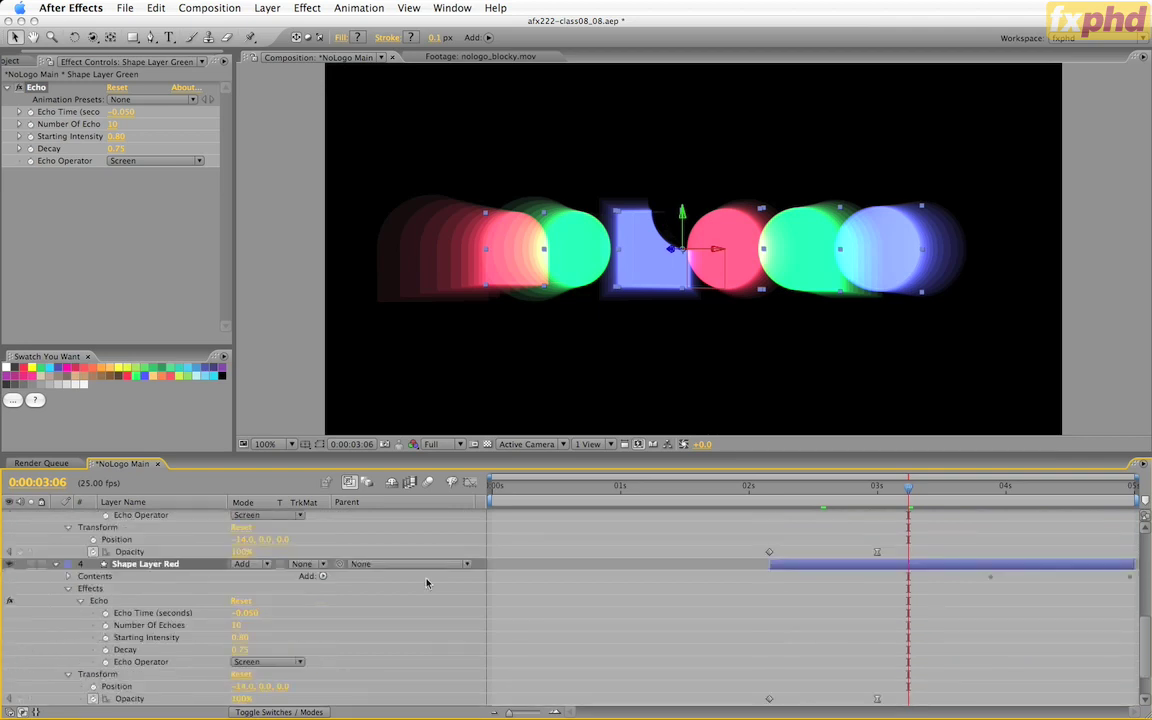
pyautogui.scroll(2, 427, 582)
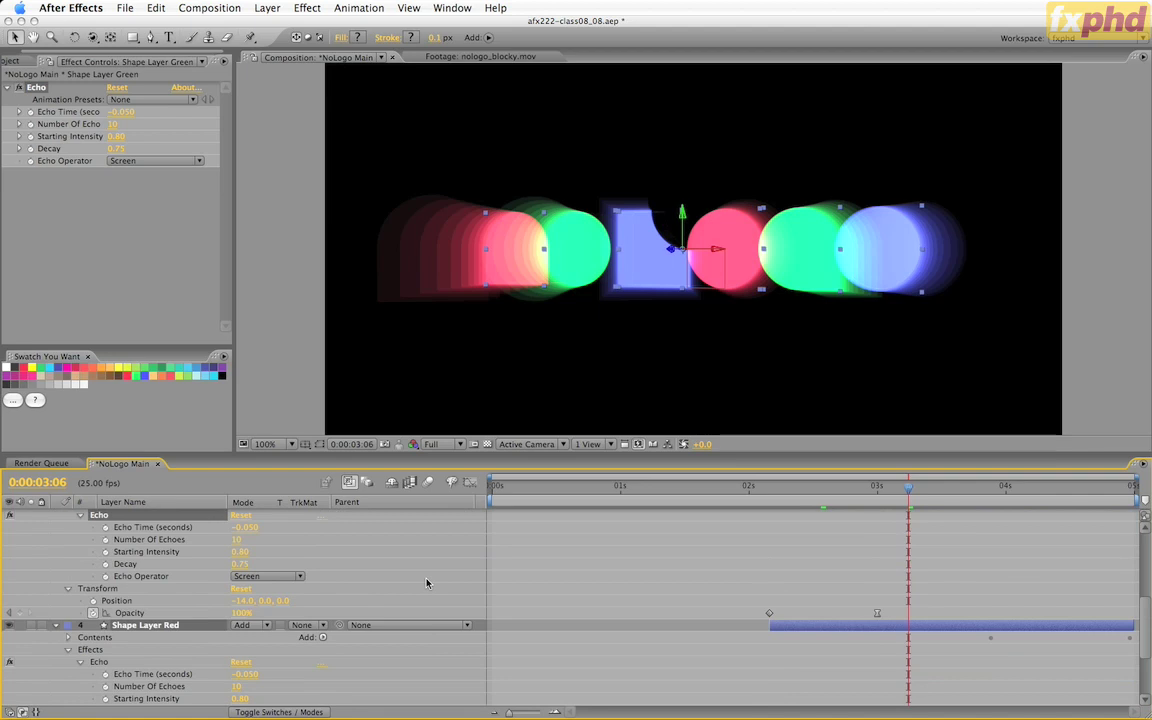
pyautogui.click(426, 582)
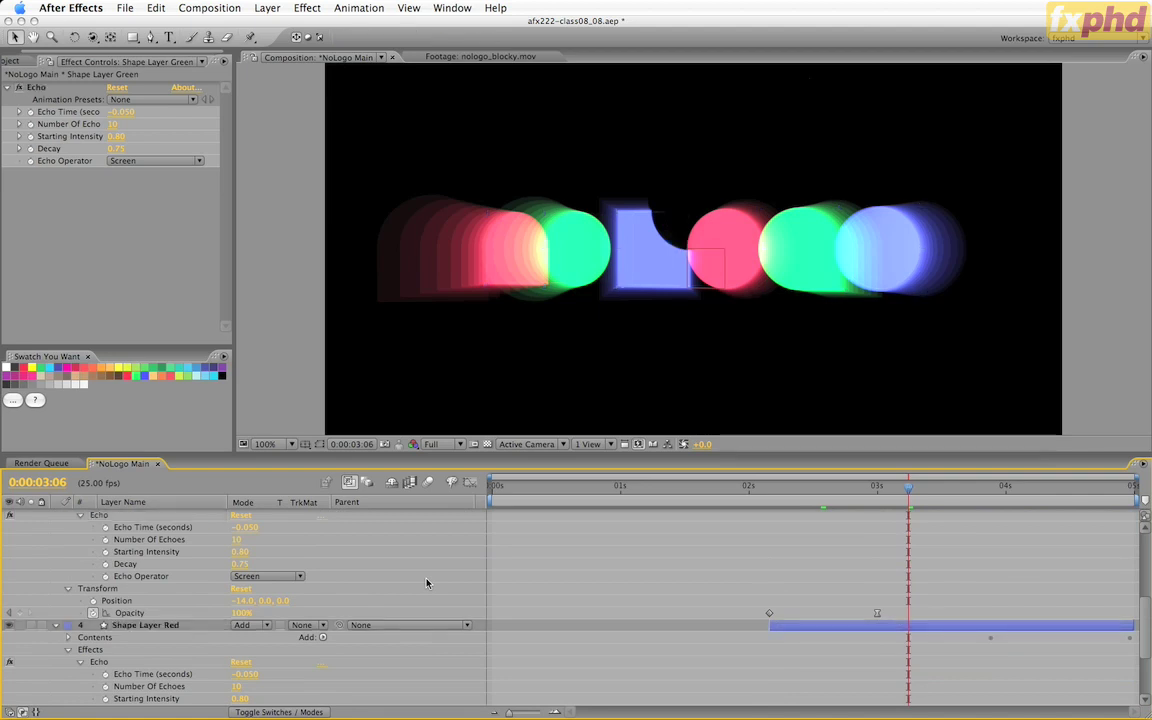
pyautogui.press('`')
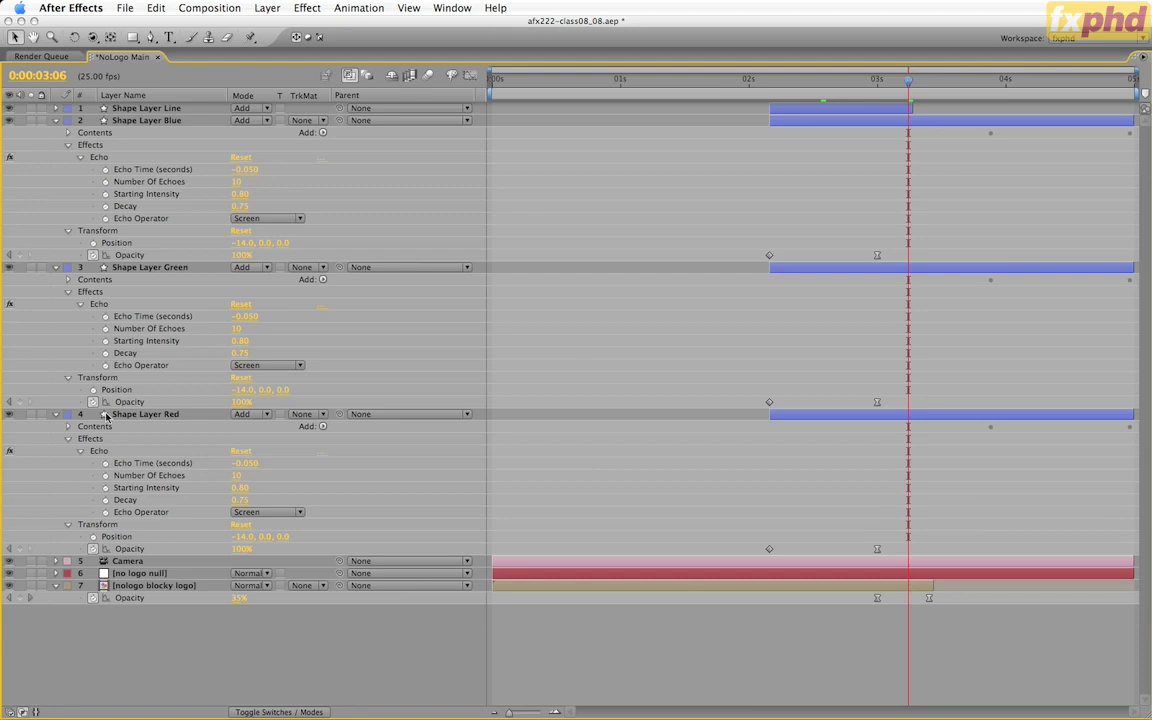
# Step: Link the Number Of Echoes of Shape Layer Green and Shape Layer Blue to that of Shape Layer Red with expressions
pyautogui.click(153, 415)
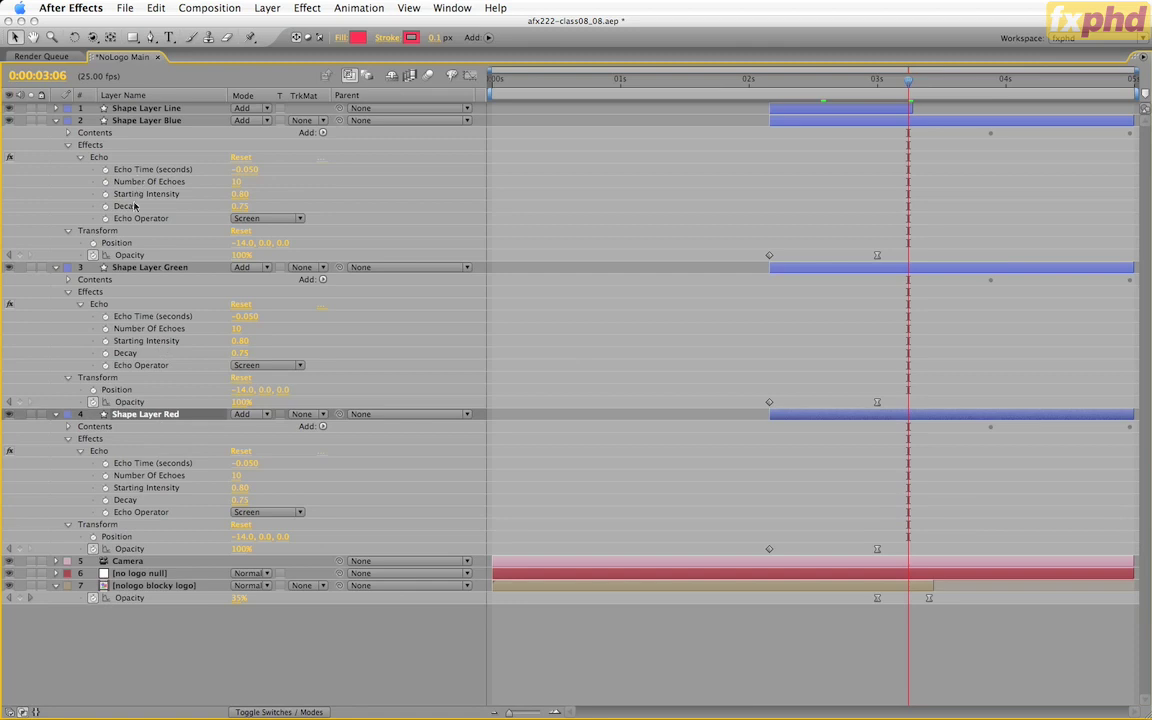
pyautogui.keyDown('alt'); pyautogui.click(105, 332); pyautogui.keyUp('alt')
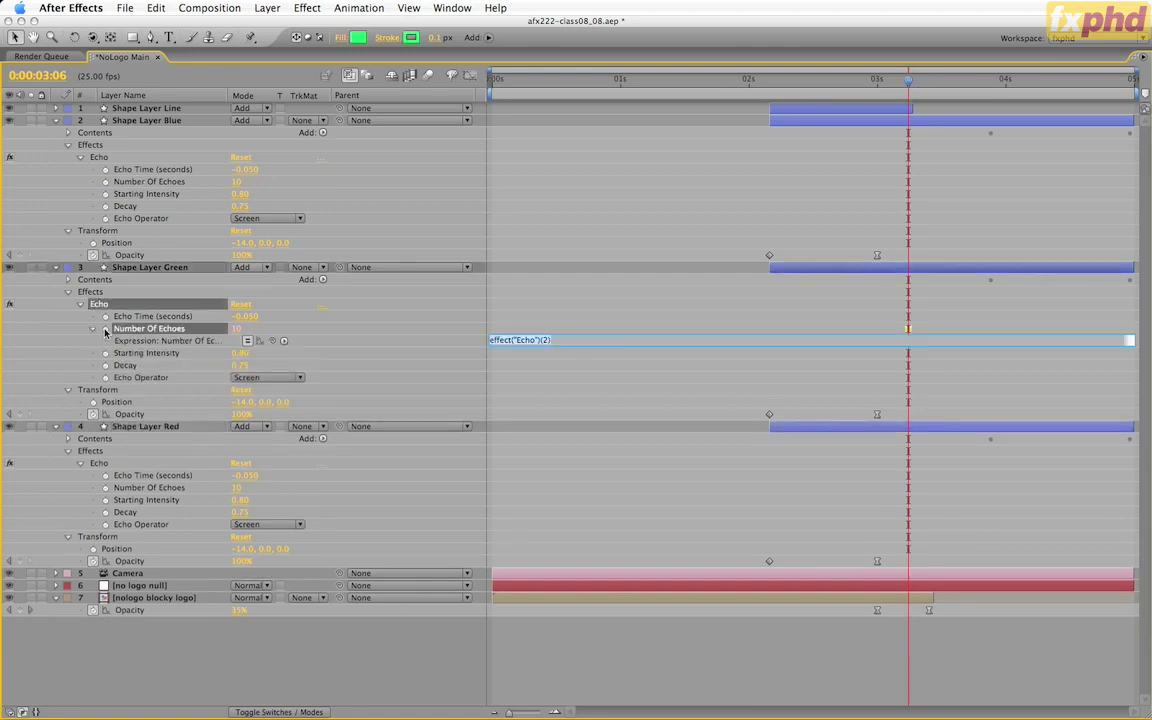
pyautogui.moveTo(276, 341); pyautogui.dragTo(178, 489)
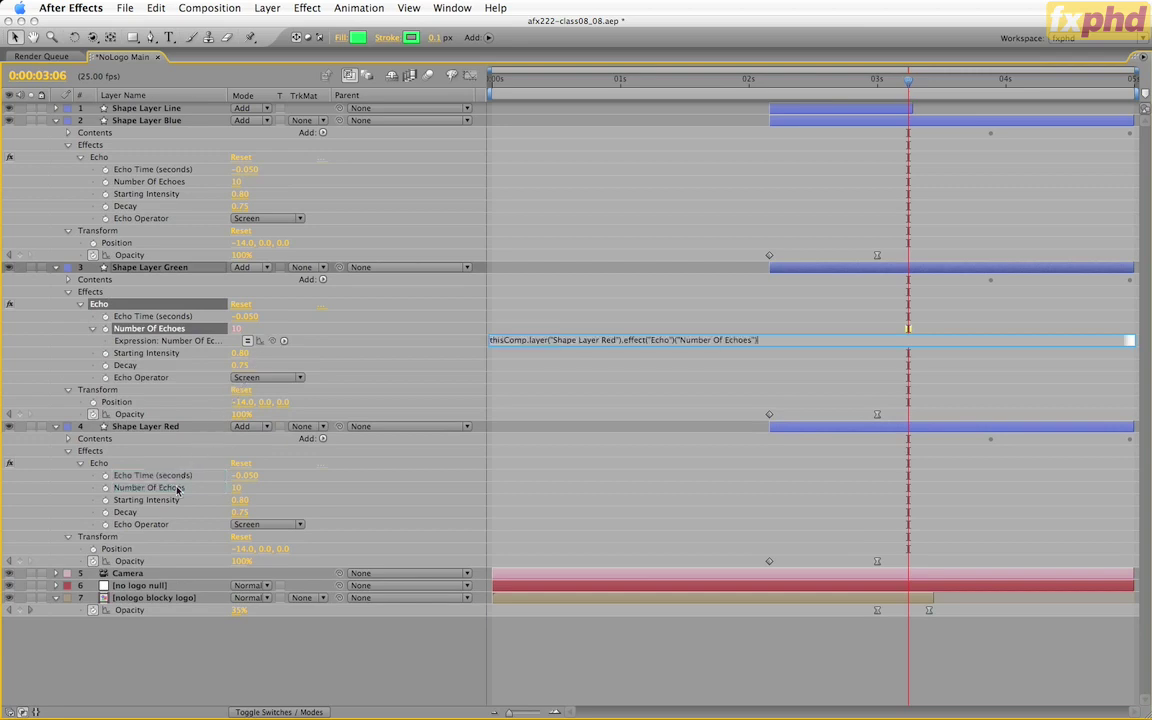
pyautogui.keyDown('alt'); pyautogui.click(106, 182); pyautogui.keyUp('alt')
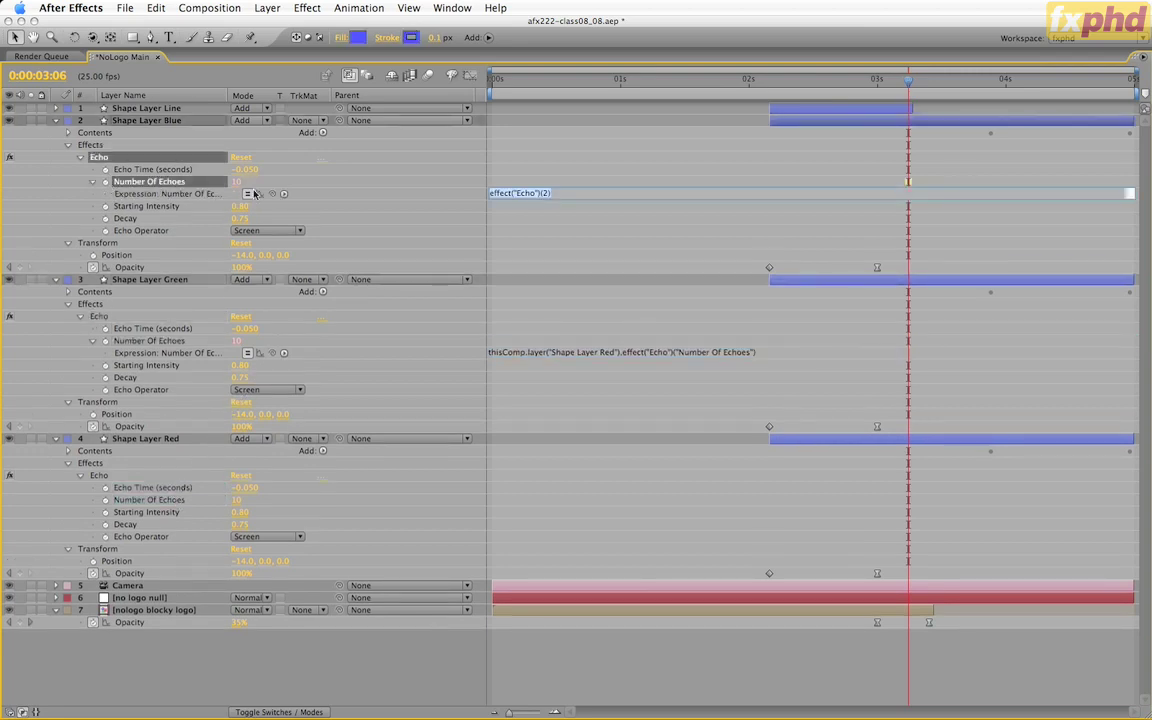
pyautogui.moveTo(271, 194); pyautogui.dragTo(155, 508)
pyautogui.click(460, 329)
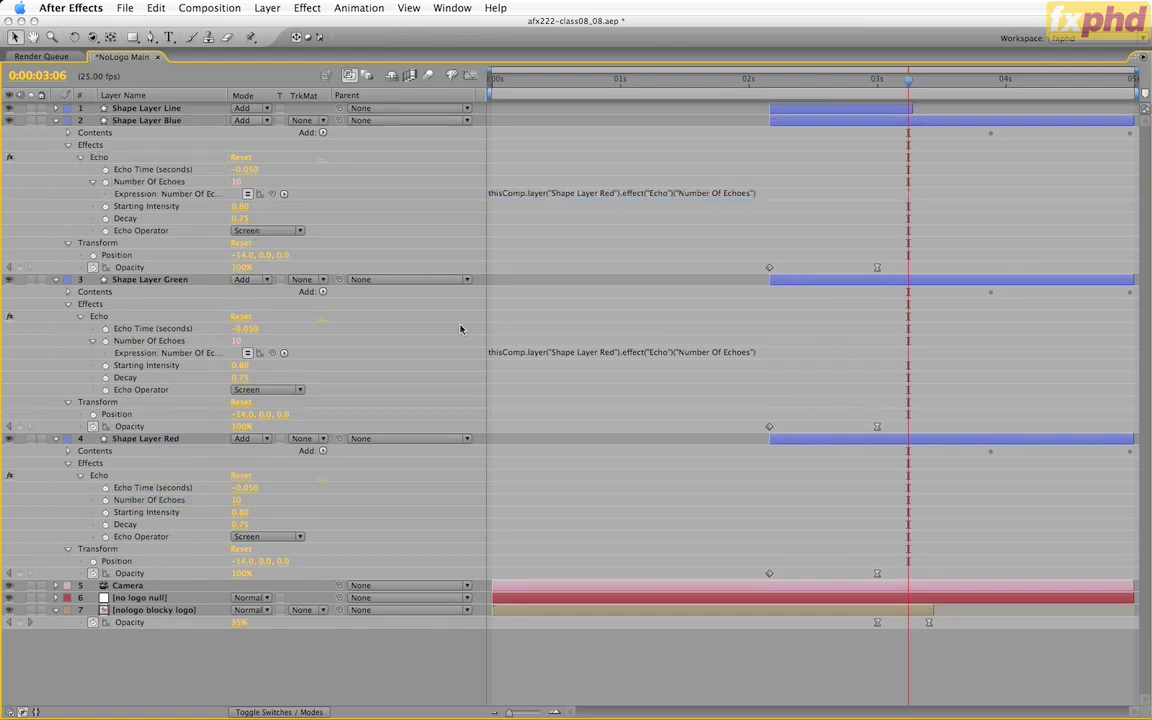
# Step: At 0:00:02:04, set Shape Layer Red's Number Of Echoes to 0 and start keyframing it
pyautogui.click(143, 442)
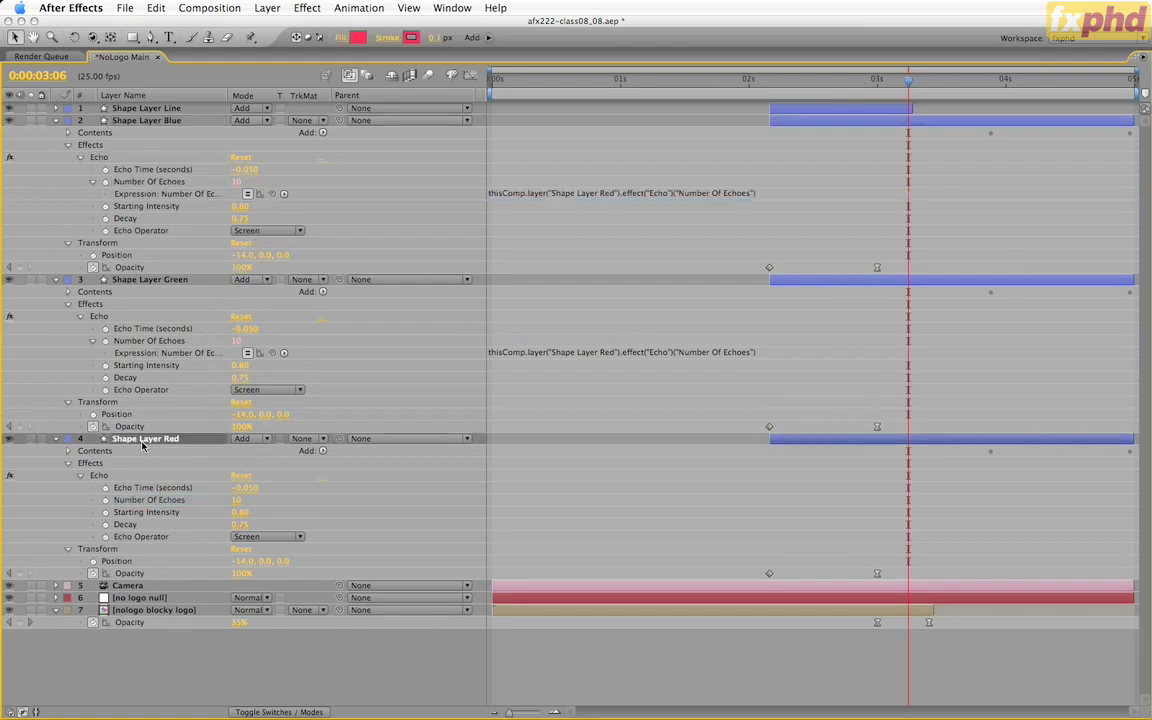
pyautogui.press('j')
pyautogui.press('j')
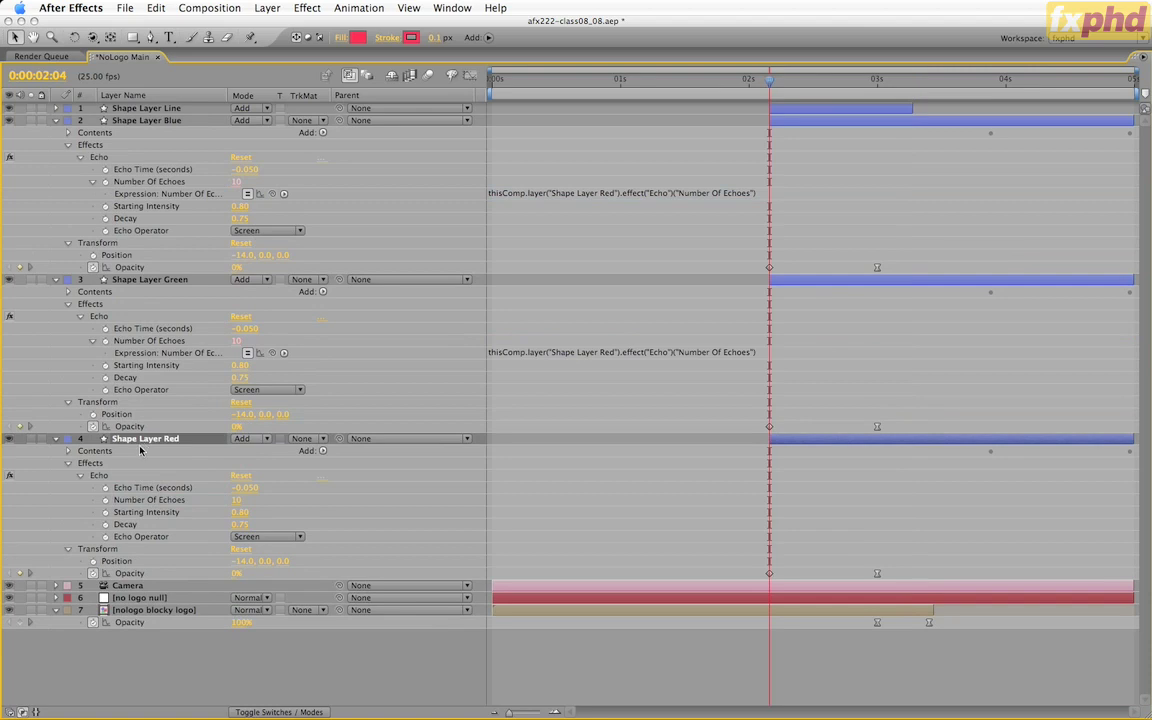
pyautogui.click(238, 500)
pyautogui.click(236, 502)
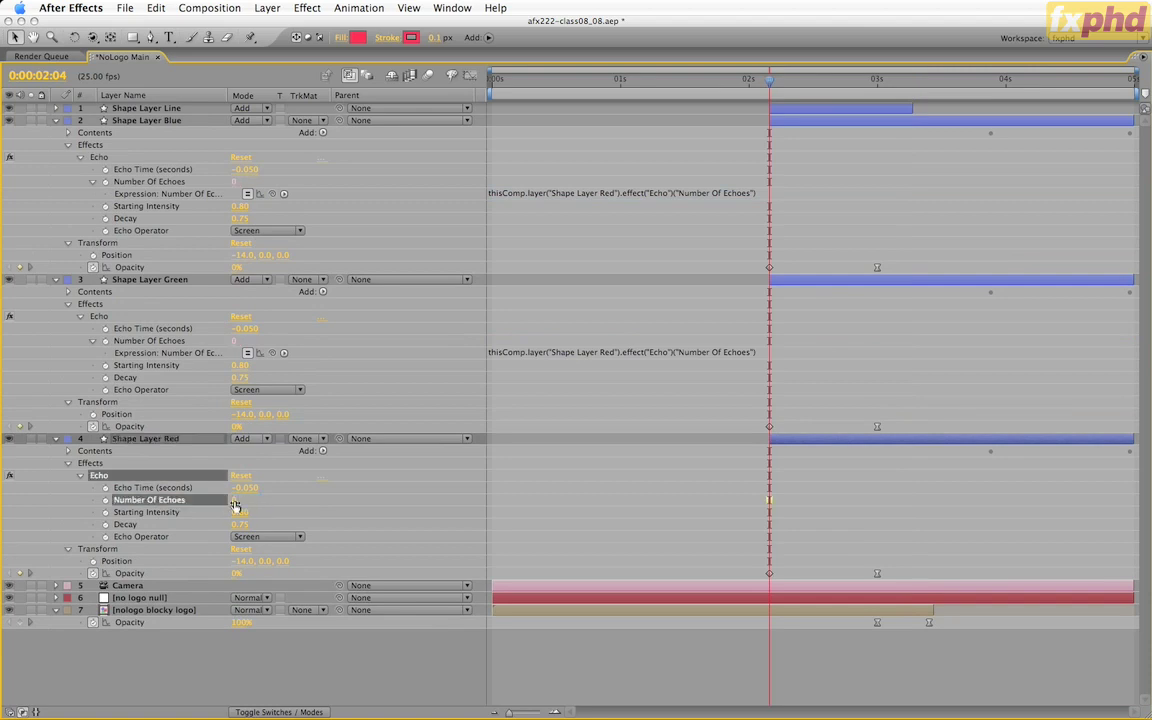
pyautogui.click(106, 501)
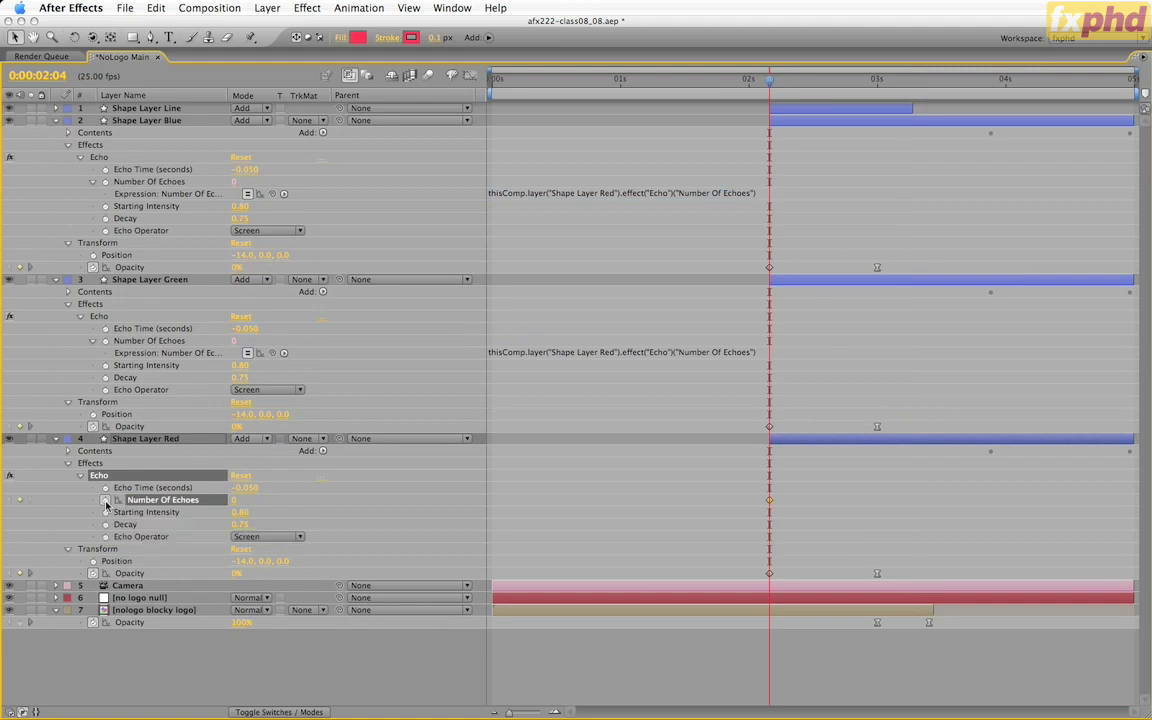
# Step: At 0:00:04:24, set Shape Layer Red's Number Of Echoes to 15 and restore the timeline to its normal size
pyautogui.press('End')
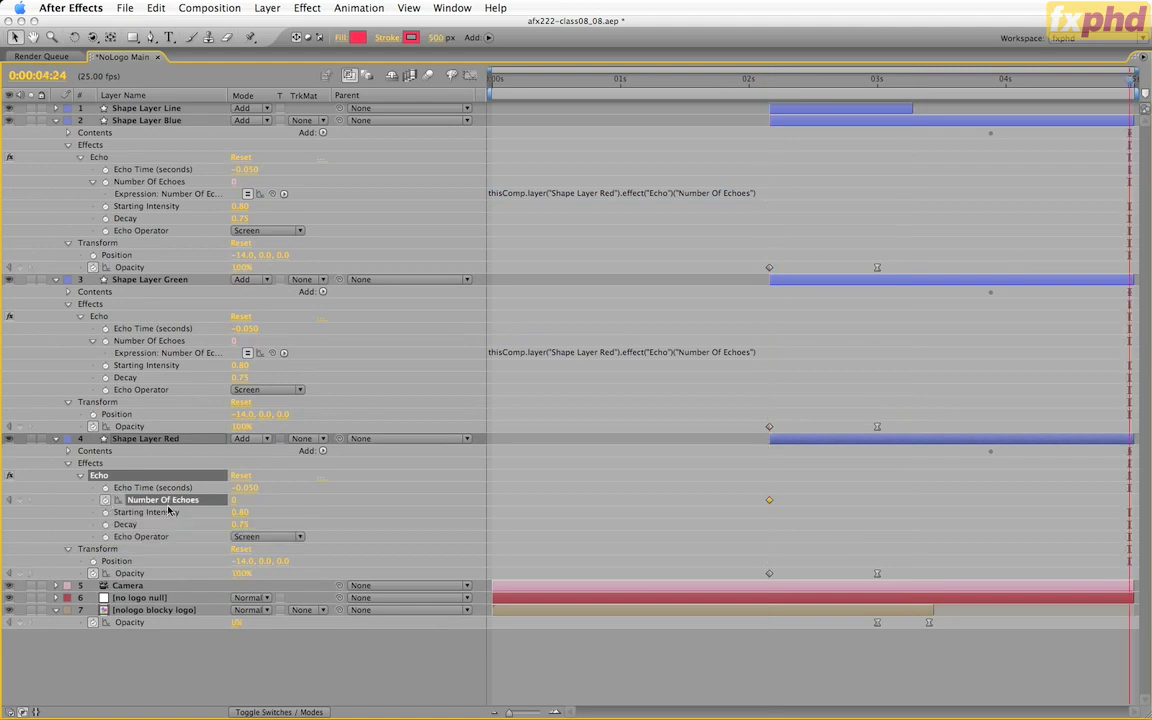
pyautogui.click(236, 500)
pyautogui.press('Return')
pyautogui.press('`')
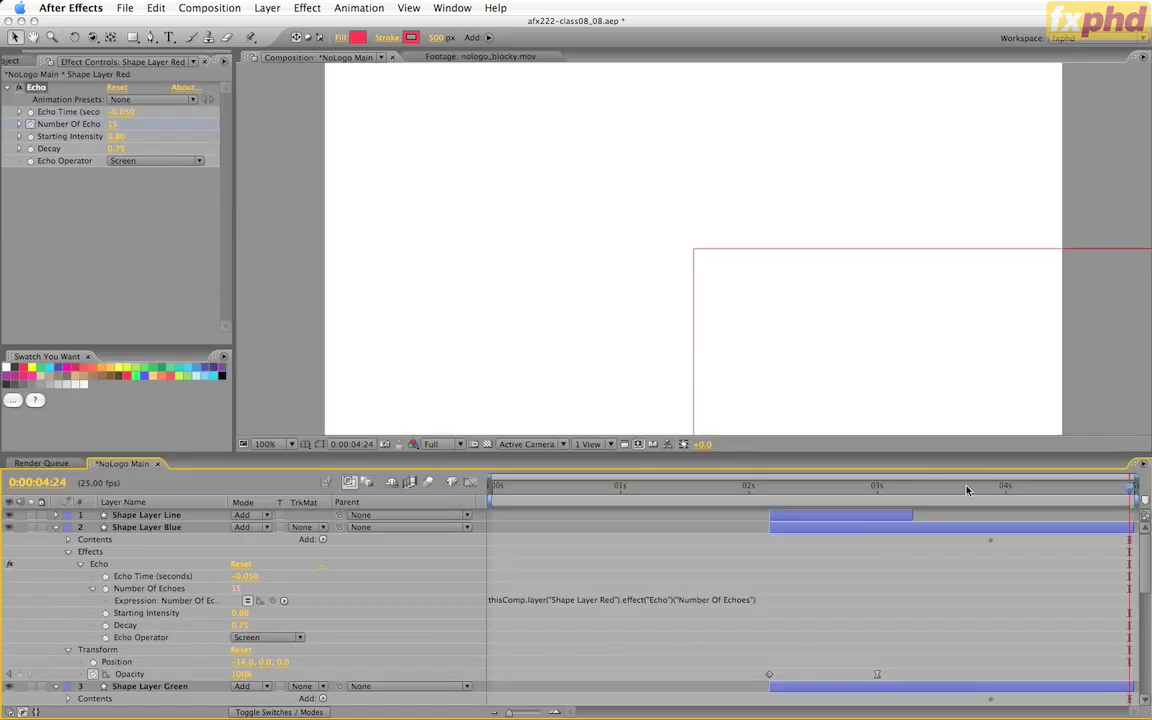
# Step: Preview the whole animation and examine how the echo trails build up to the full-frame flash near 0:00:04:19
pyautogui.moveTo(967, 488); pyautogui.dragTo(903, 500)
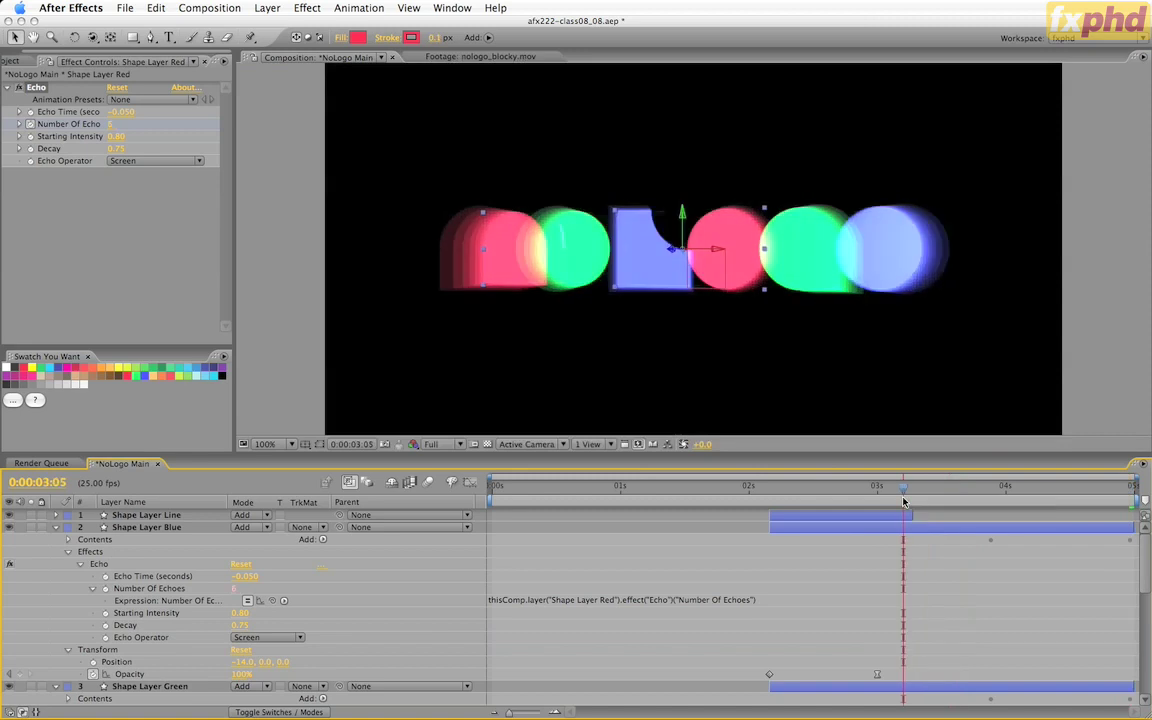
pyautogui.press('KP_0')
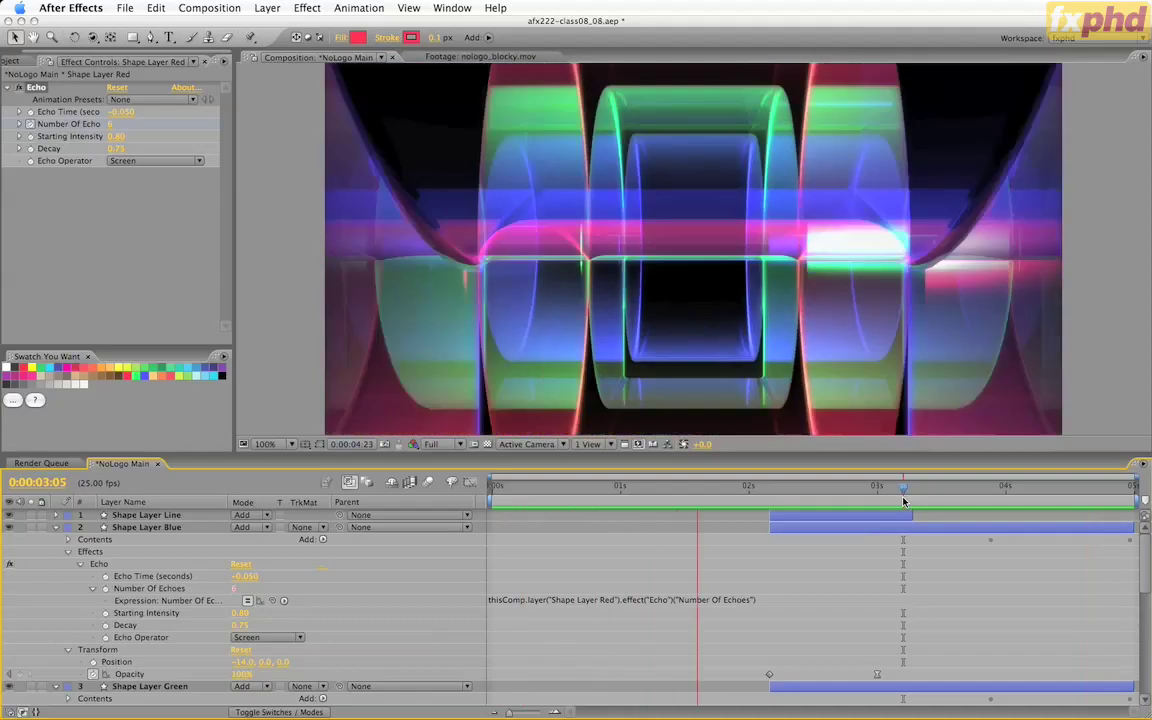
pyautogui.moveTo(903, 500); pyautogui.dragTo(1078, 495)
pyautogui.press('space')
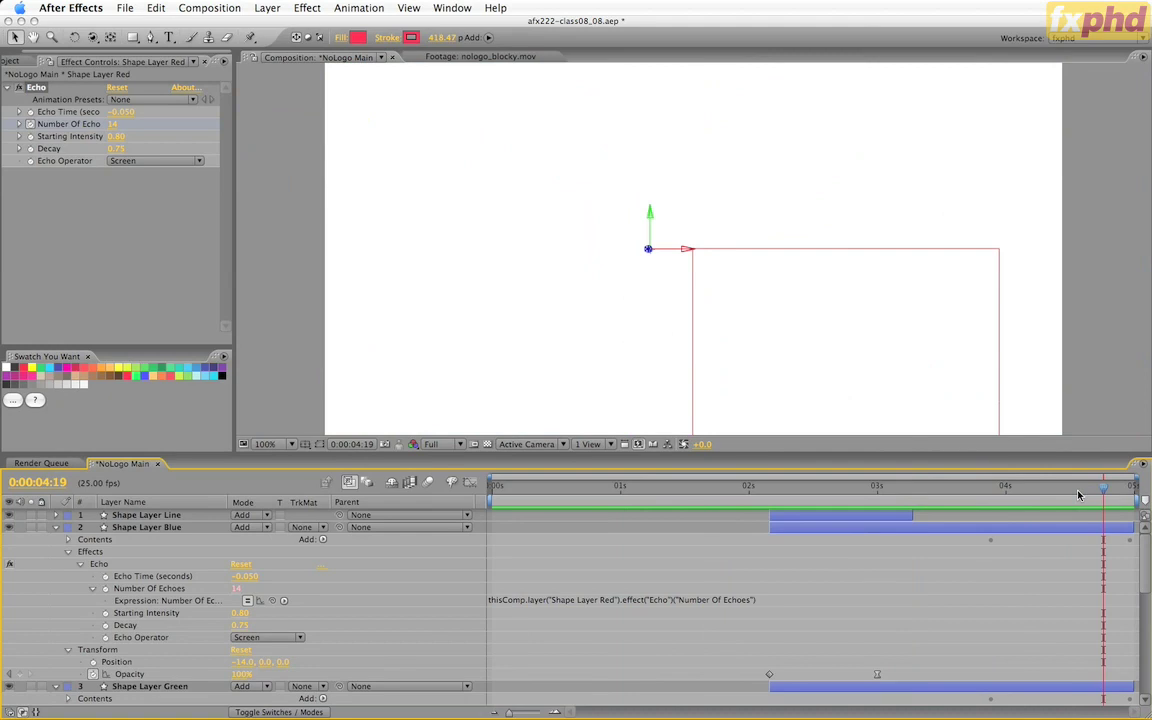
# Step: Collapse the three color layers and trim their out points at 0:00:04:18
pyautogui.press('pageup')
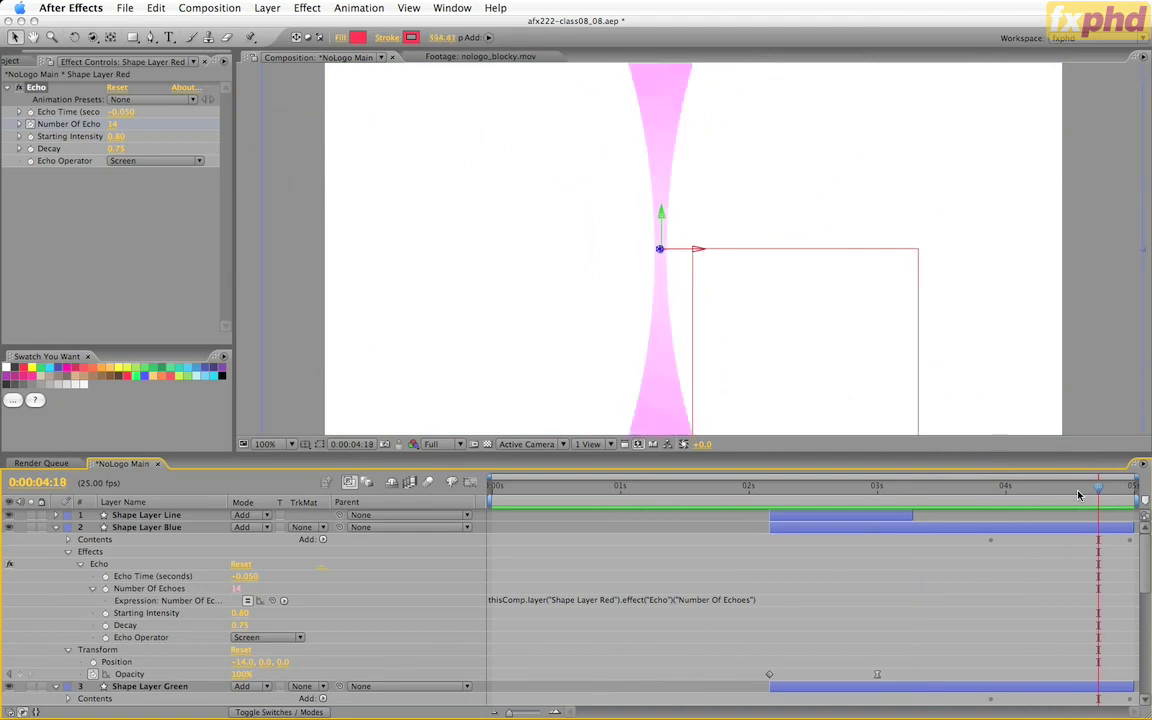
pyautogui.click(56, 527)
pyautogui.click(56, 539)
pyautogui.click(56, 551)
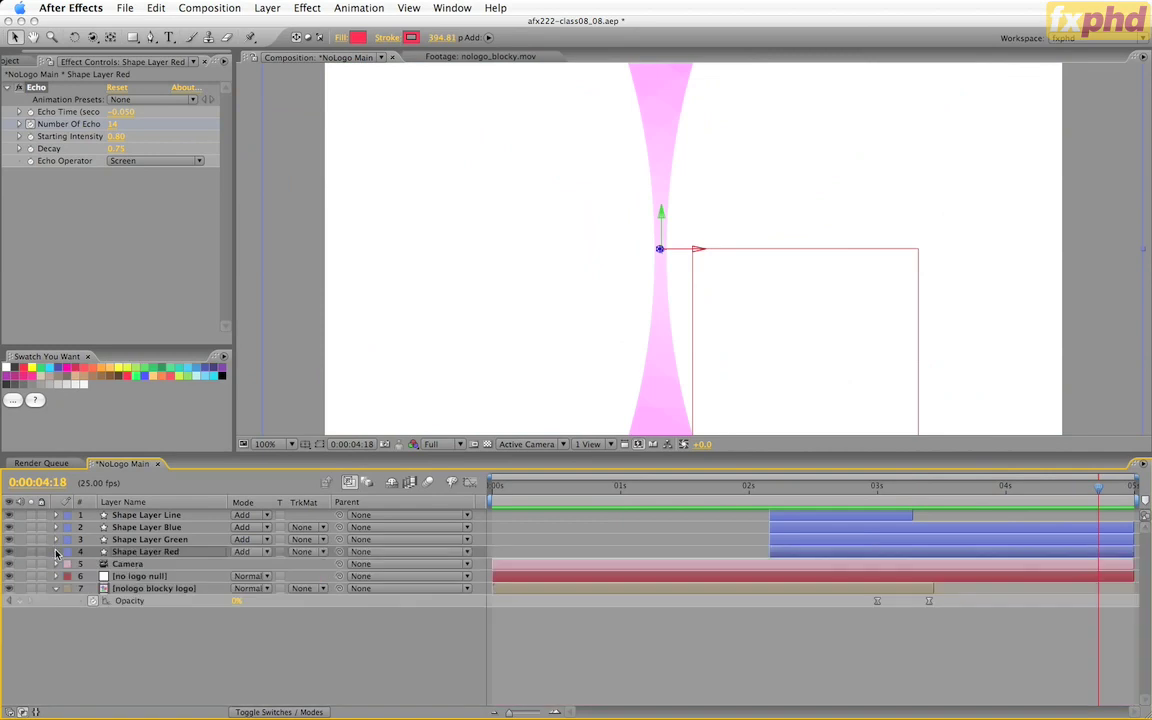
pyautogui.click(139, 676)
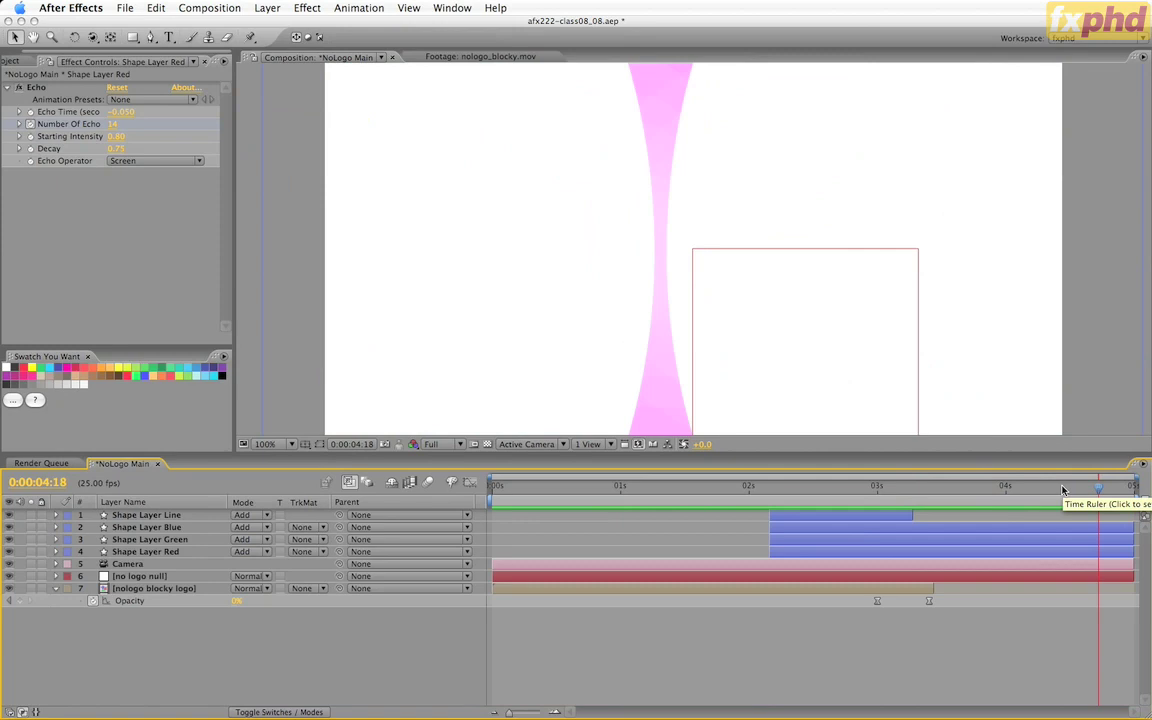
pyautogui.click(1093, 552)
pyautogui.keyDown('shift'); pyautogui.click(1092, 529); pyautogui.keyUp('shift')
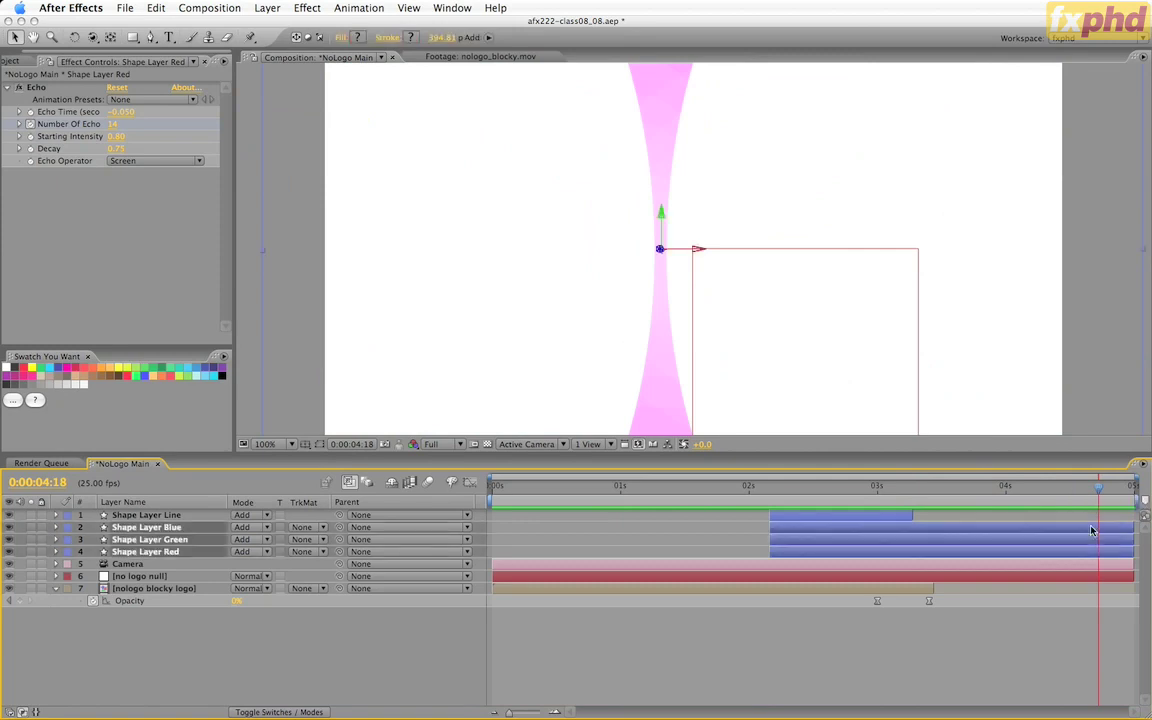
pyautogui.hotkey('alt', ']')
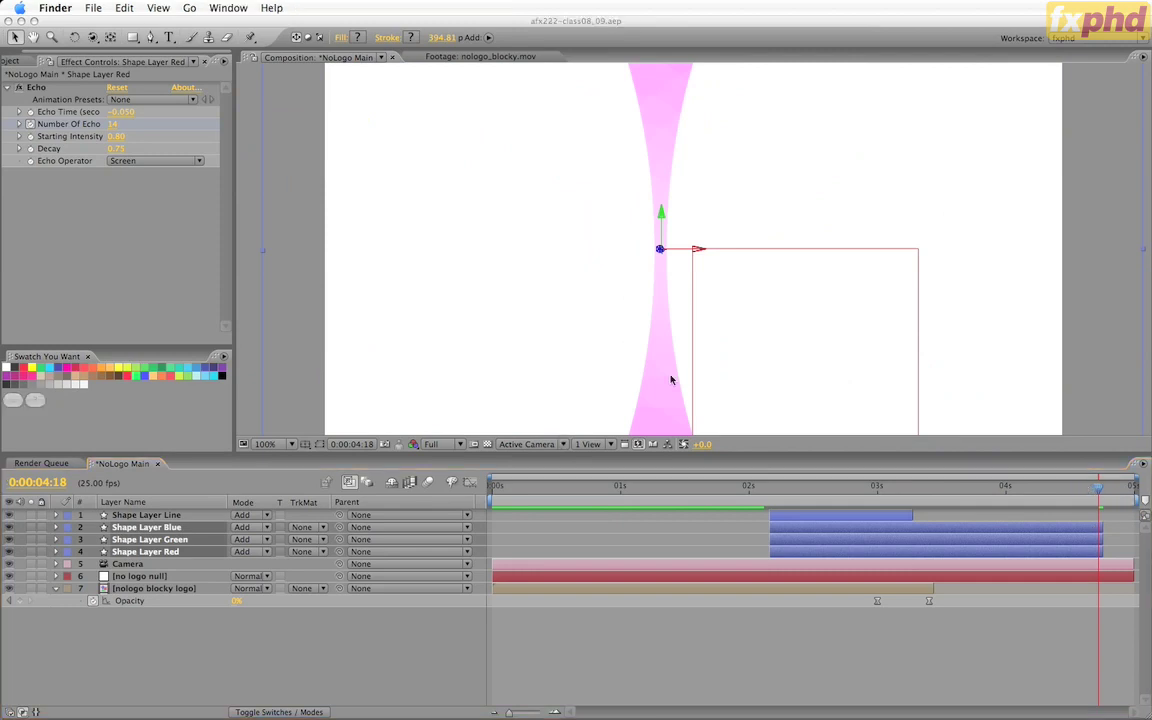
# Step: At 0:00:03:00, add a black 1024 by 576 solid and place it at the back of the layer stack
pyautogui.click(18, 58)
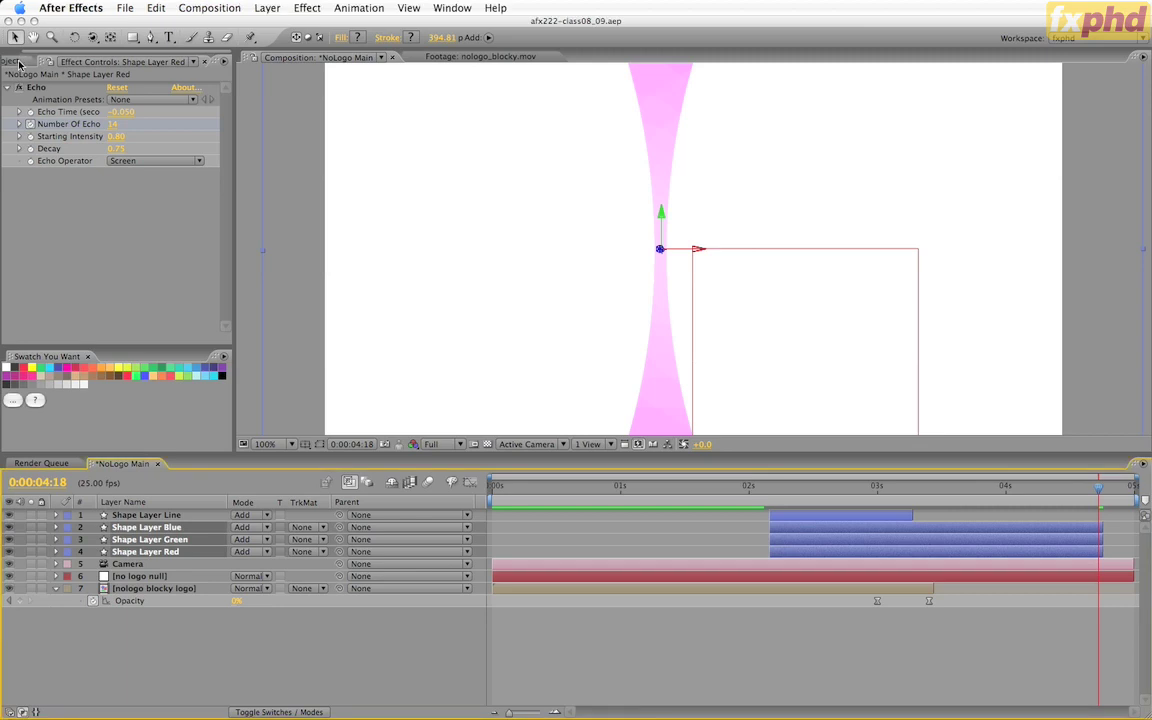
pyautogui.click(18, 62)
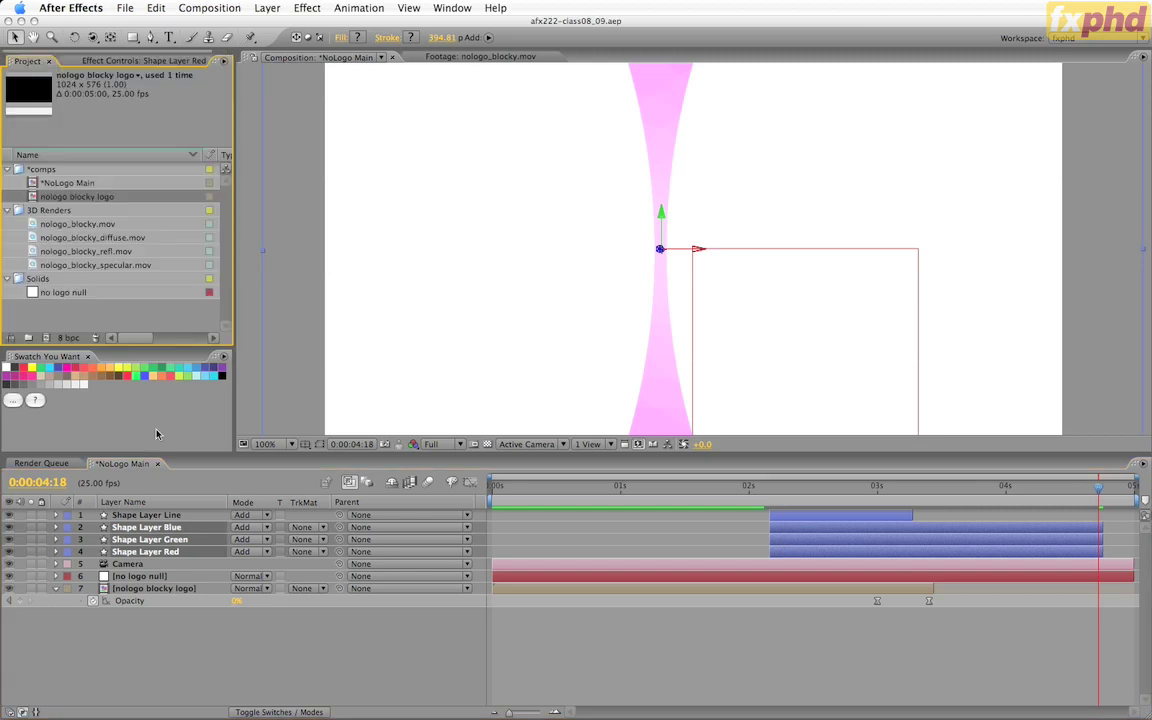
pyautogui.moveTo(870, 489)
pyautogui.mouseDown()
pyautogui.moveTo(837, 490)
pyautogui.moveTo(877, 490)
pyautogui.mouseUp()
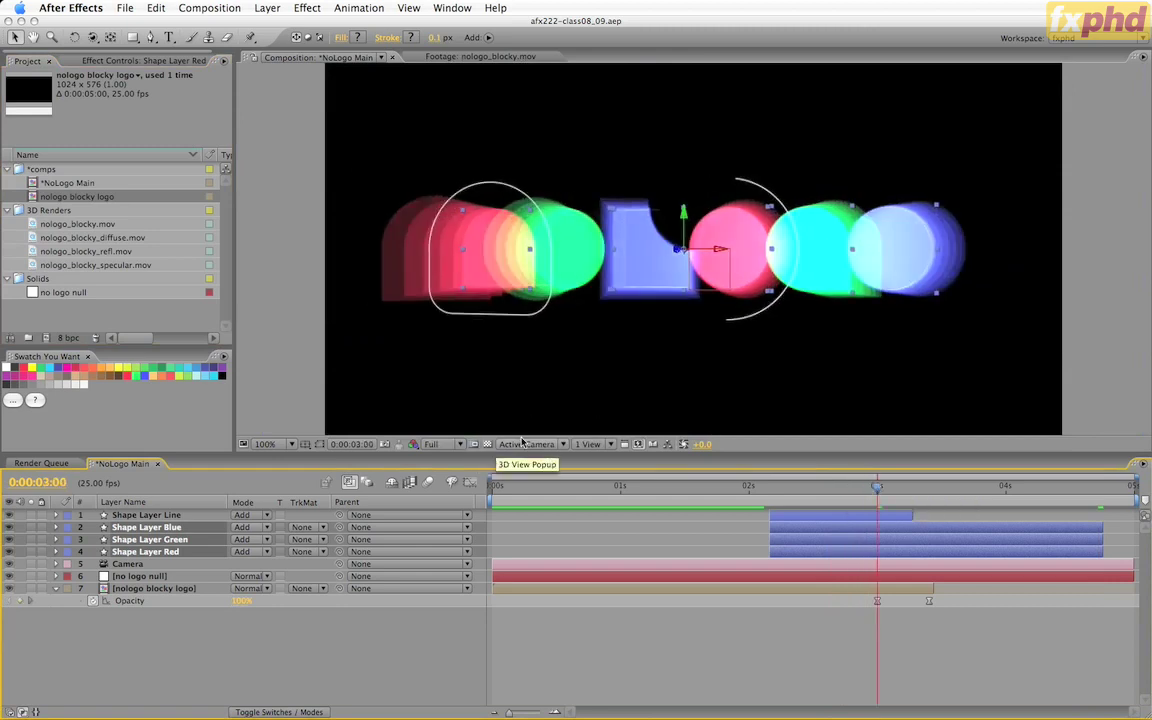
pyautogui.moveTo(547, 463); pyautogui.dragTo(547, 510)
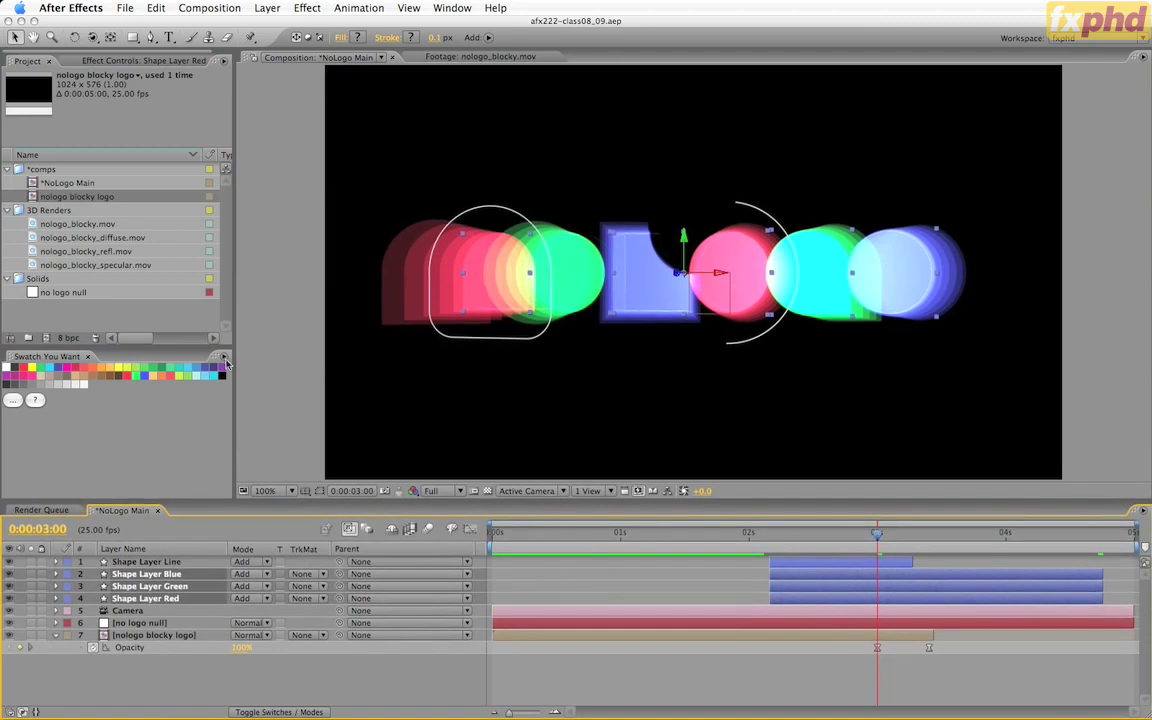
pyautogui.press('super+y')
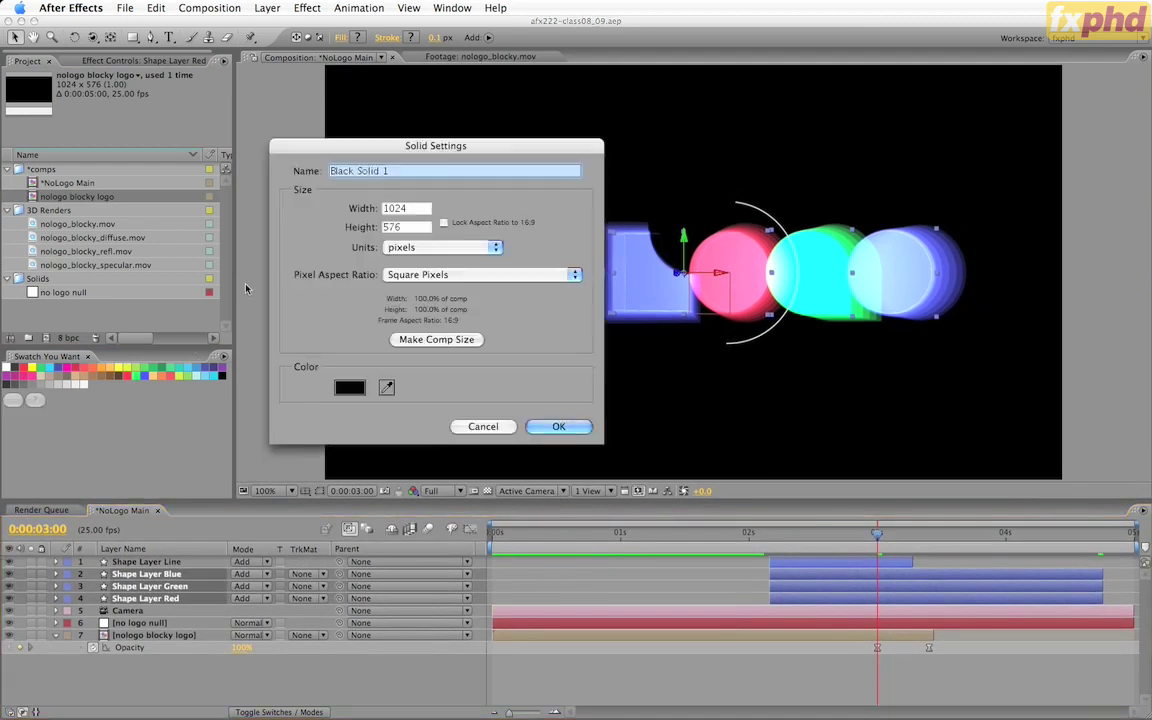
pyautogui.click(558, 426)
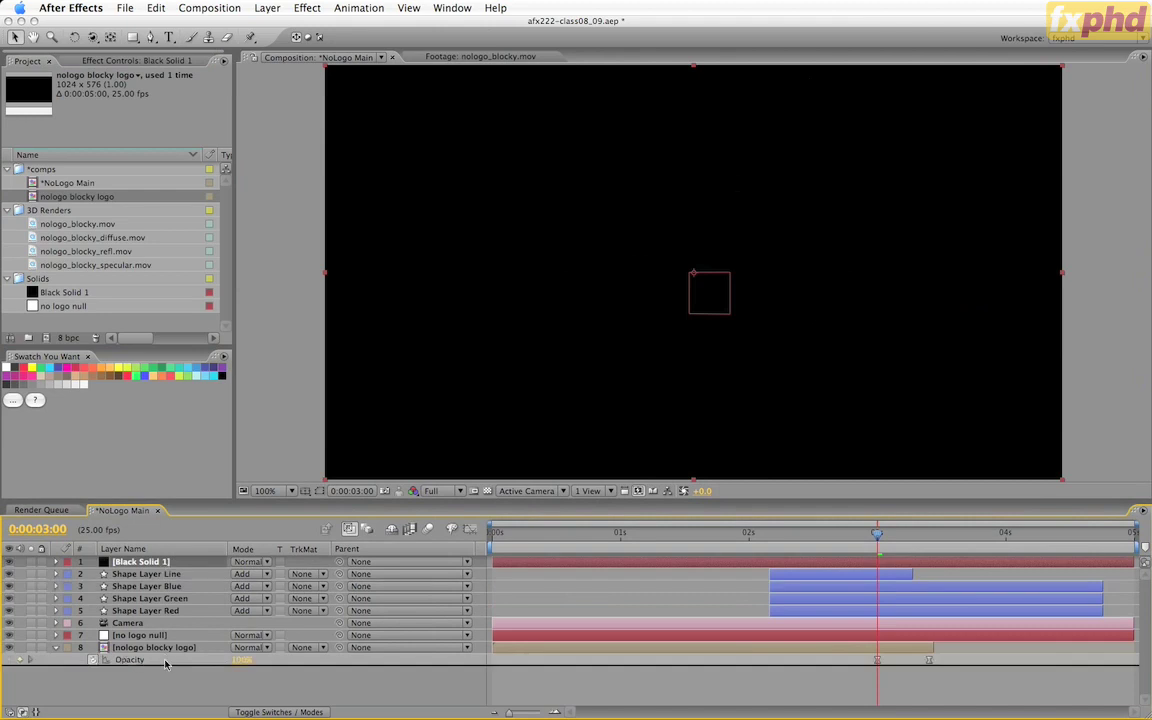
pyautogui.press('super+shift+bracketleft')
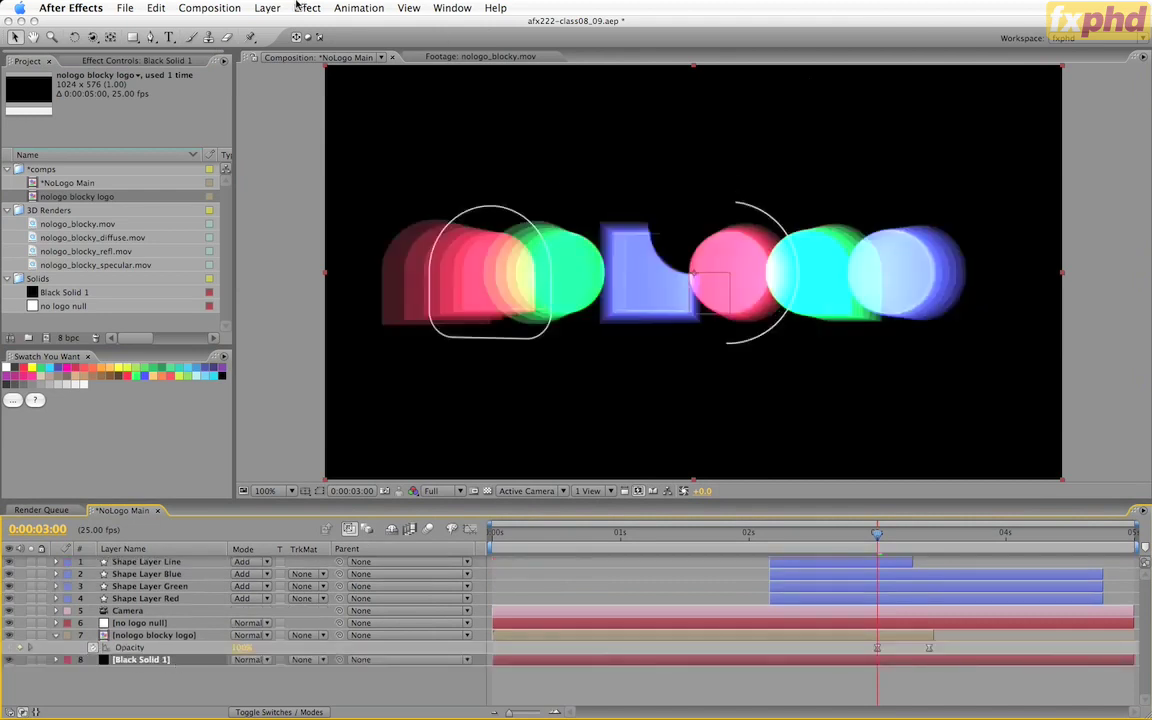
# Step: Apply the Ramp effect to the black solid and set its shape to Radial Ramp
pyautogui.click(300, 8)
pyautogui.moveTo(335, 177)
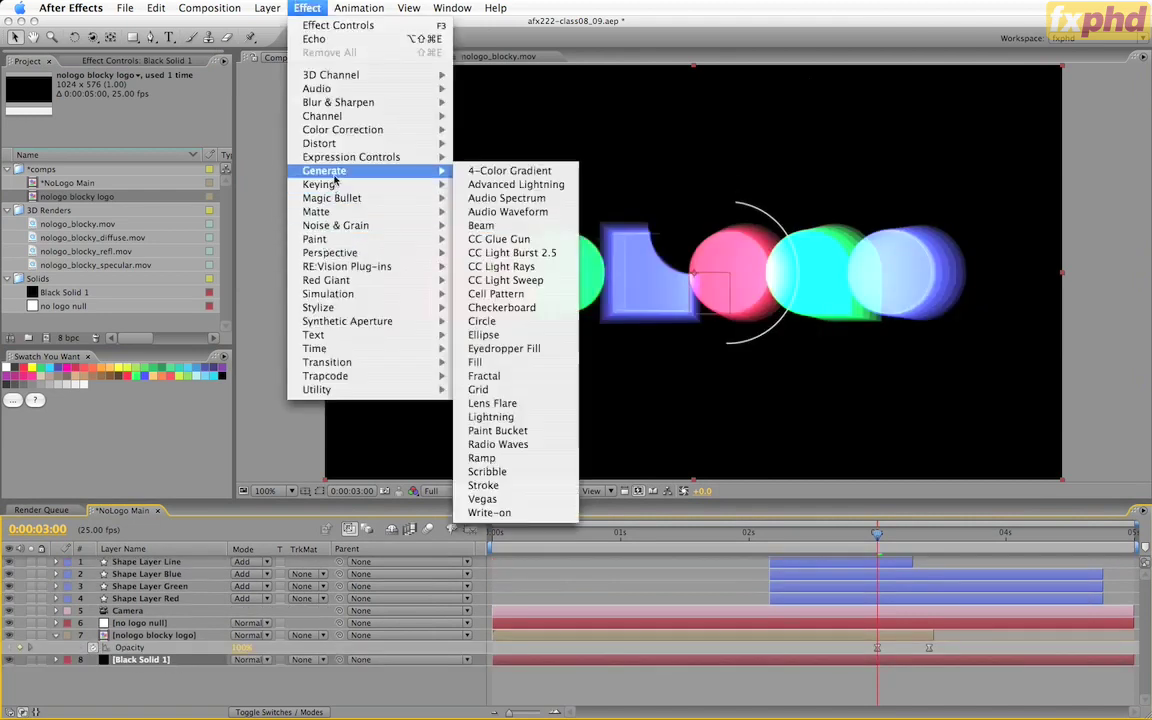
pyautogui.click(558, 461)
pyautogui.click(150, 161)
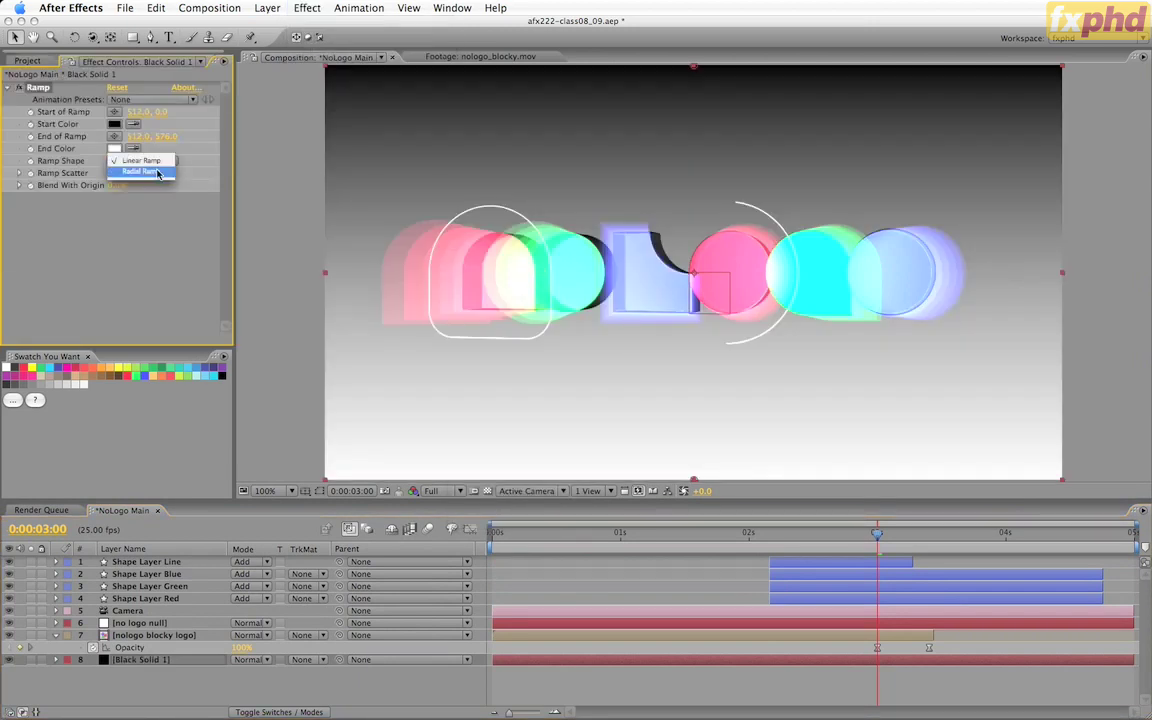
pyautogui.click(155, 172)
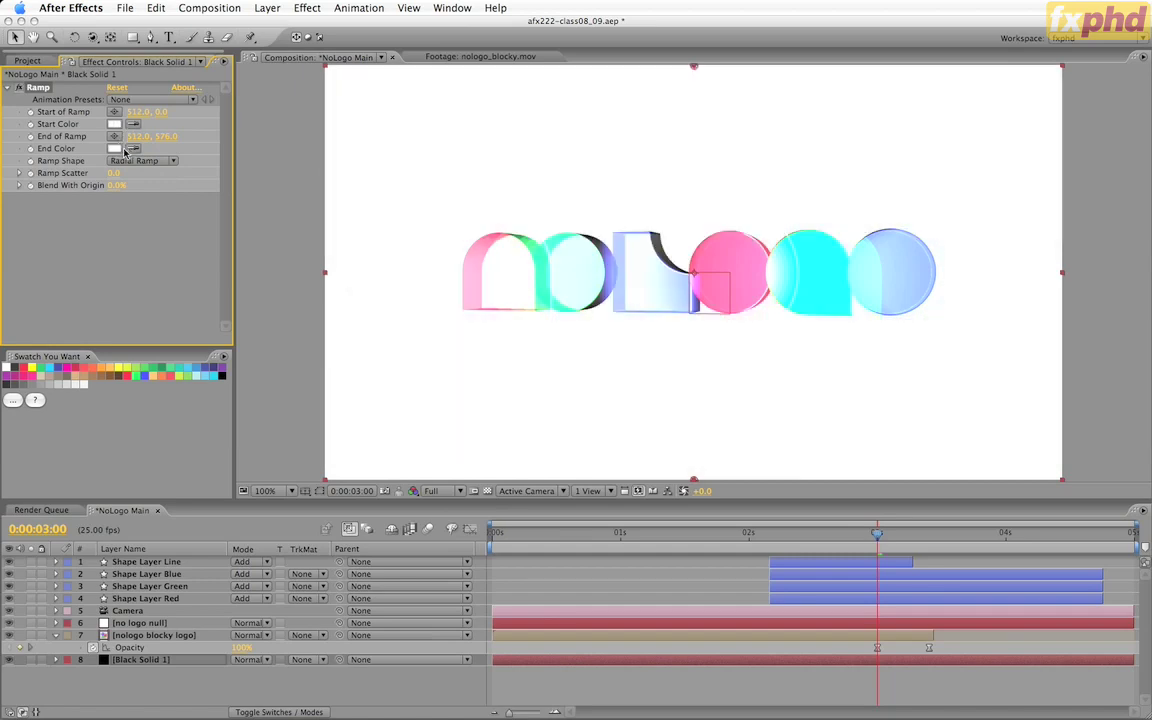
# Step: Make the ramp fade from white to black, starting near the frame's center and ending just beyond its lower-right corner, about 1040, 582
pyautogui.click(114, 148)
pyautogui.moveTo(119, 235); pyautogui.dragTo(20, 292)
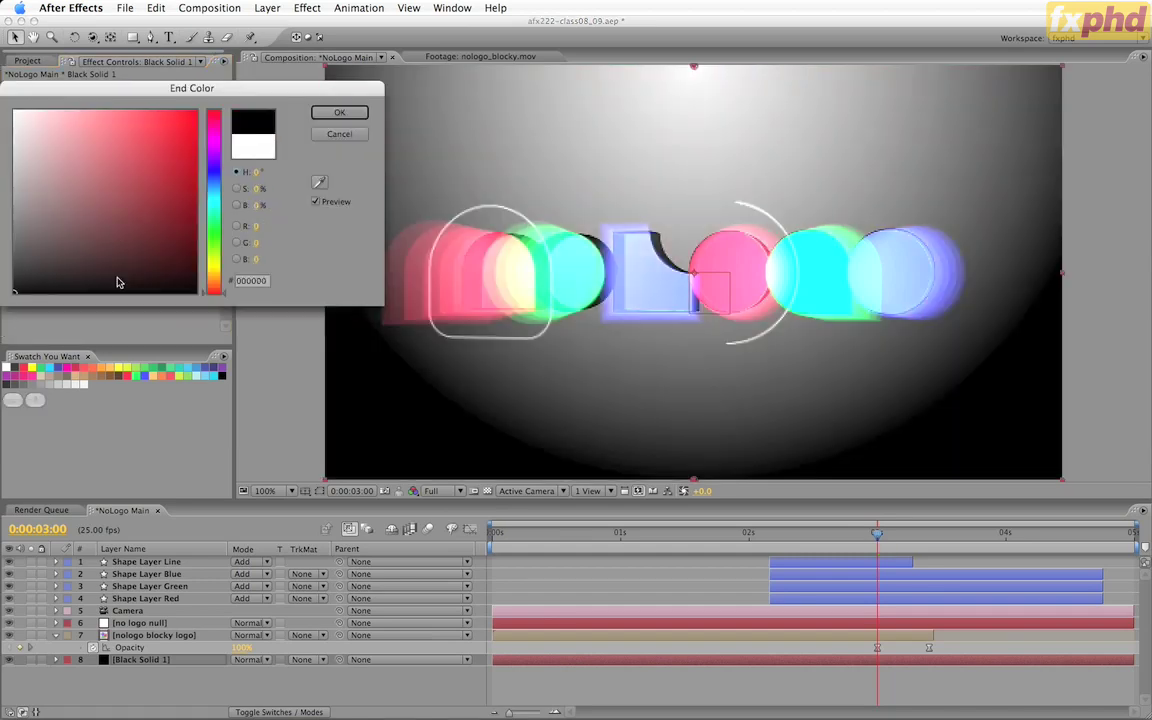
pyautogui.click(340, 113)
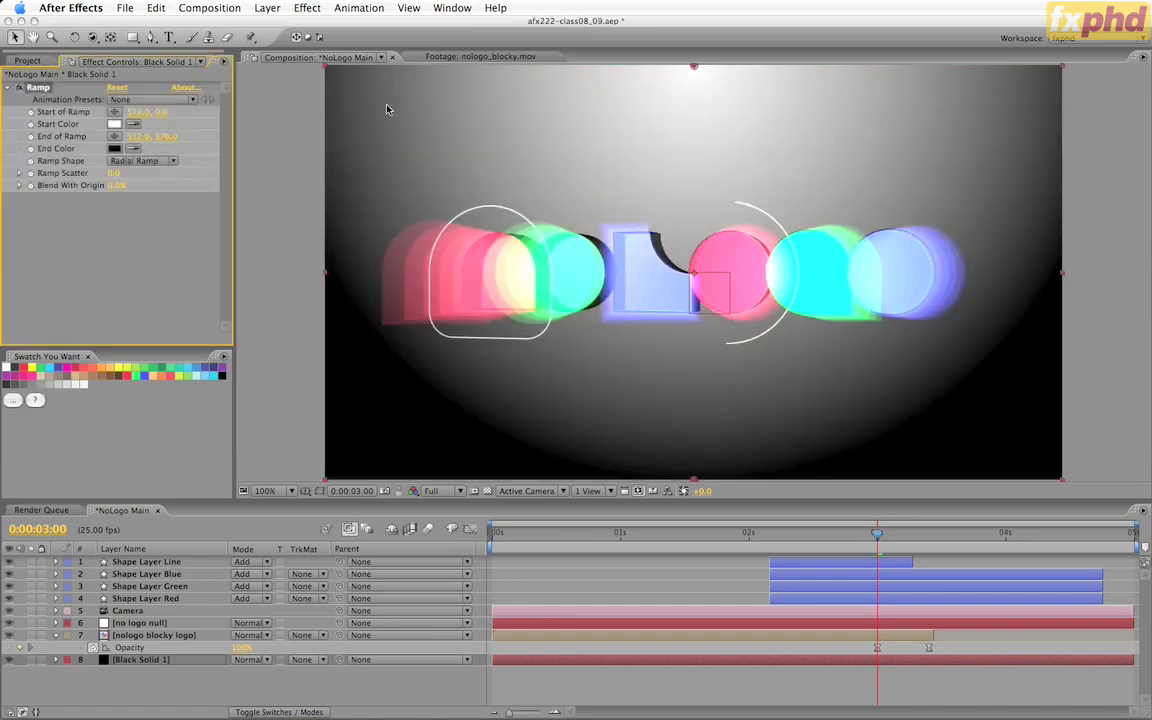
pyautogui.moveTo(694, 67); pyautogui.dragTo(691, 237)
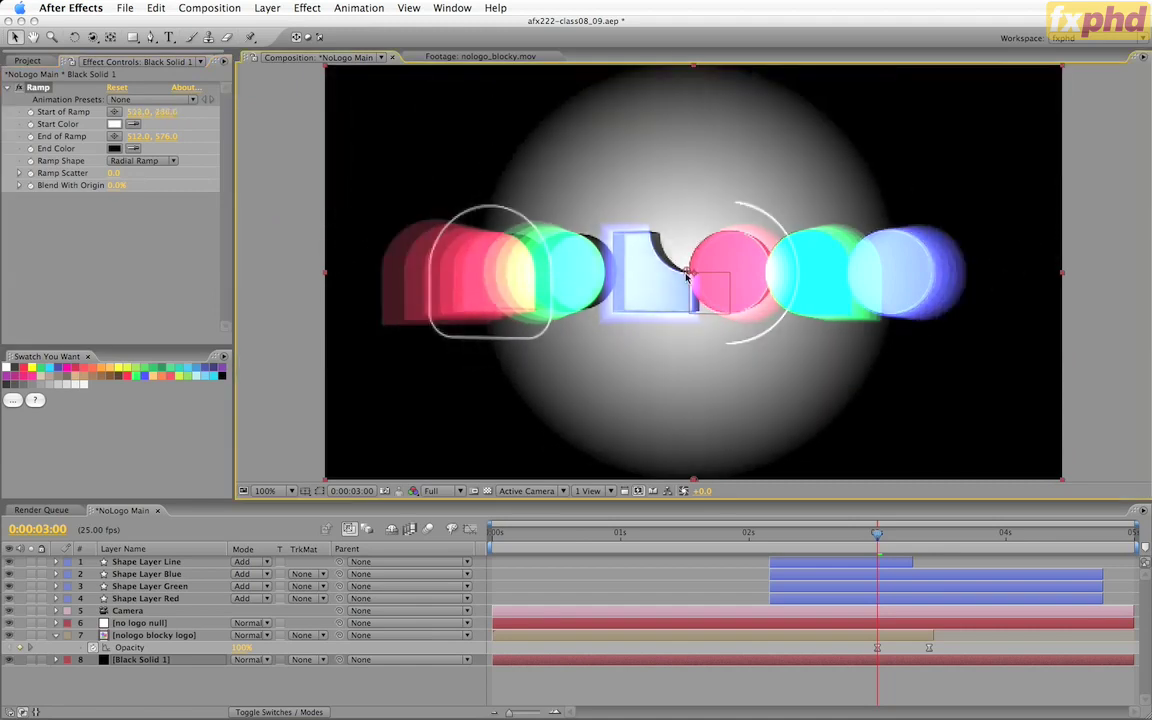
pyautogui.moveTo(694, 481); pyautogui.dragTo(1074, 484)
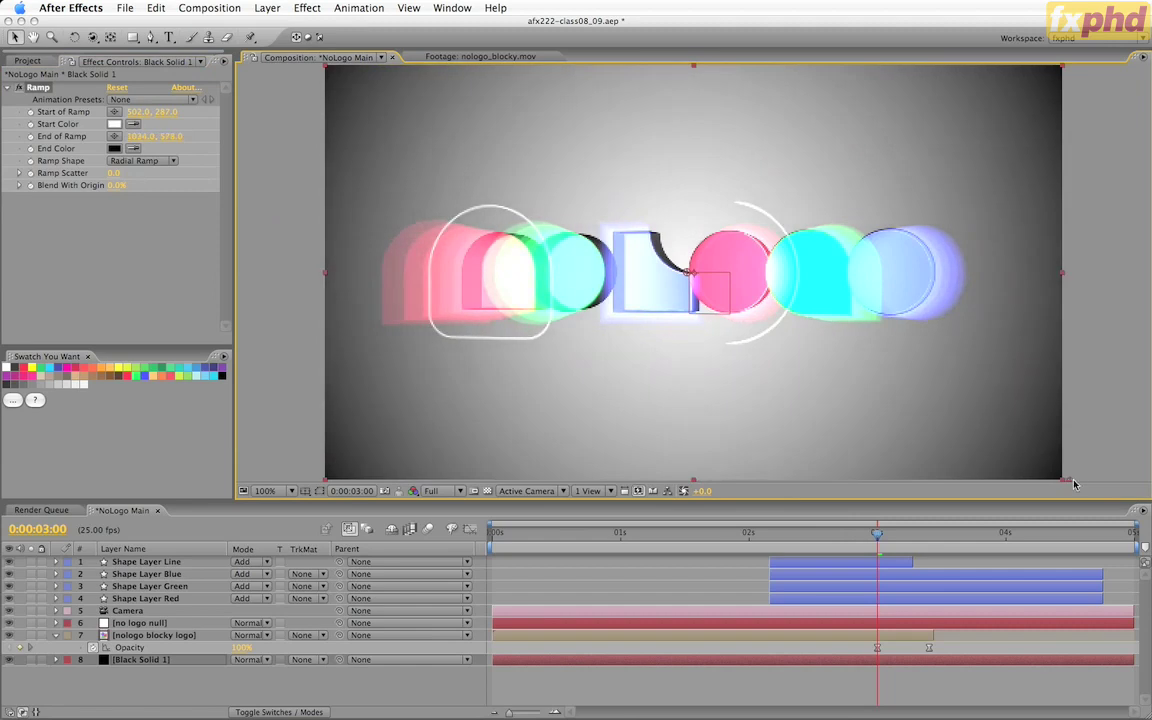
# Step: Add the Colorama effect after Ramp on the black solid and use the Ramp Red palette for its output cycle
pyautogui.click(37, 88)
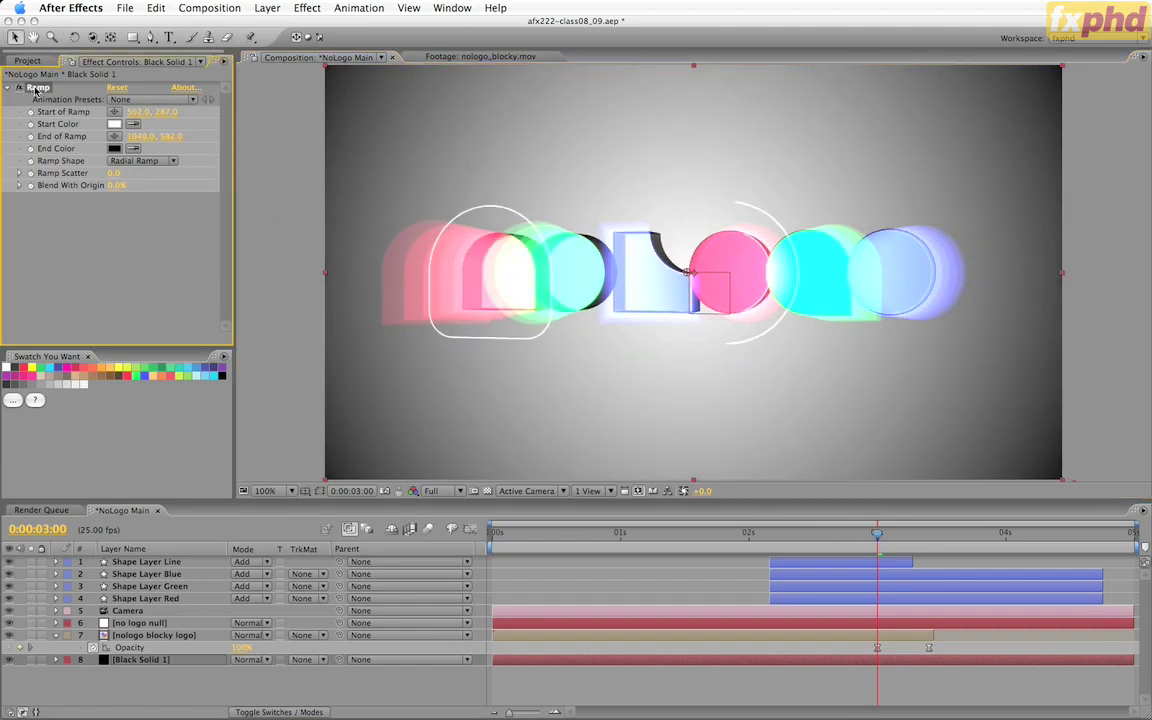
pyautogui.click(306, 8)
pyautogui.moveTo(326, 135)
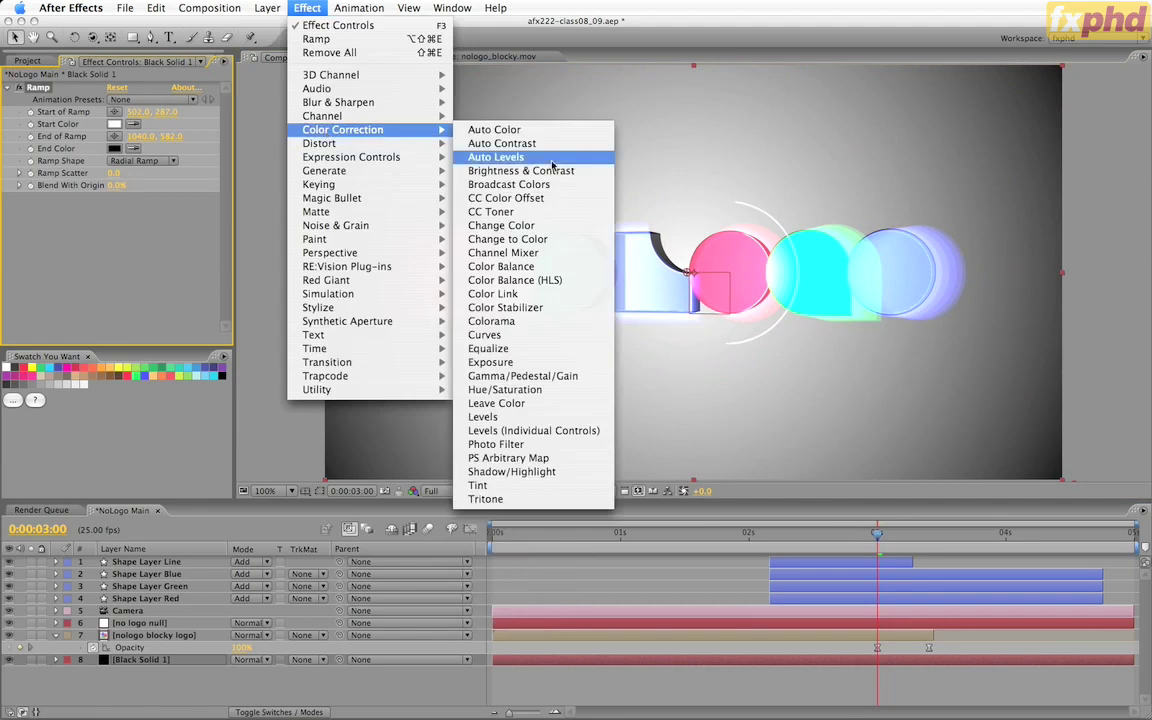
pyautogui.click(595, 322)
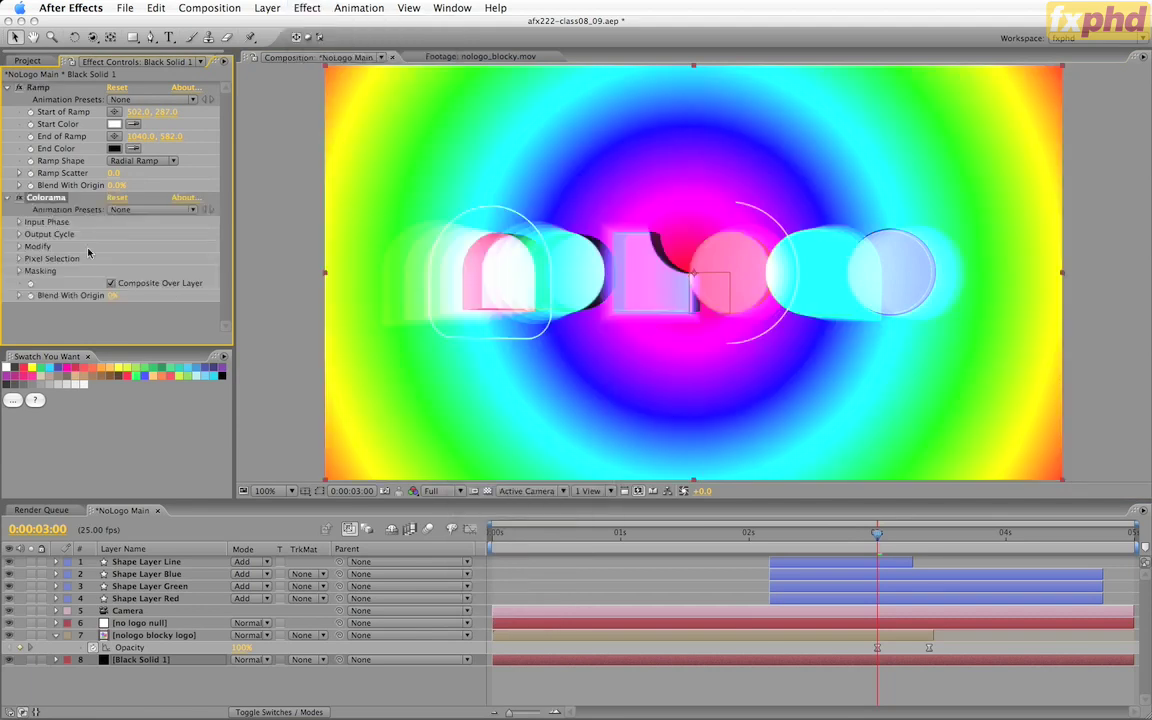
pyautogui.moveTo(196, 349); pyautogui.dragTo(187, 405)
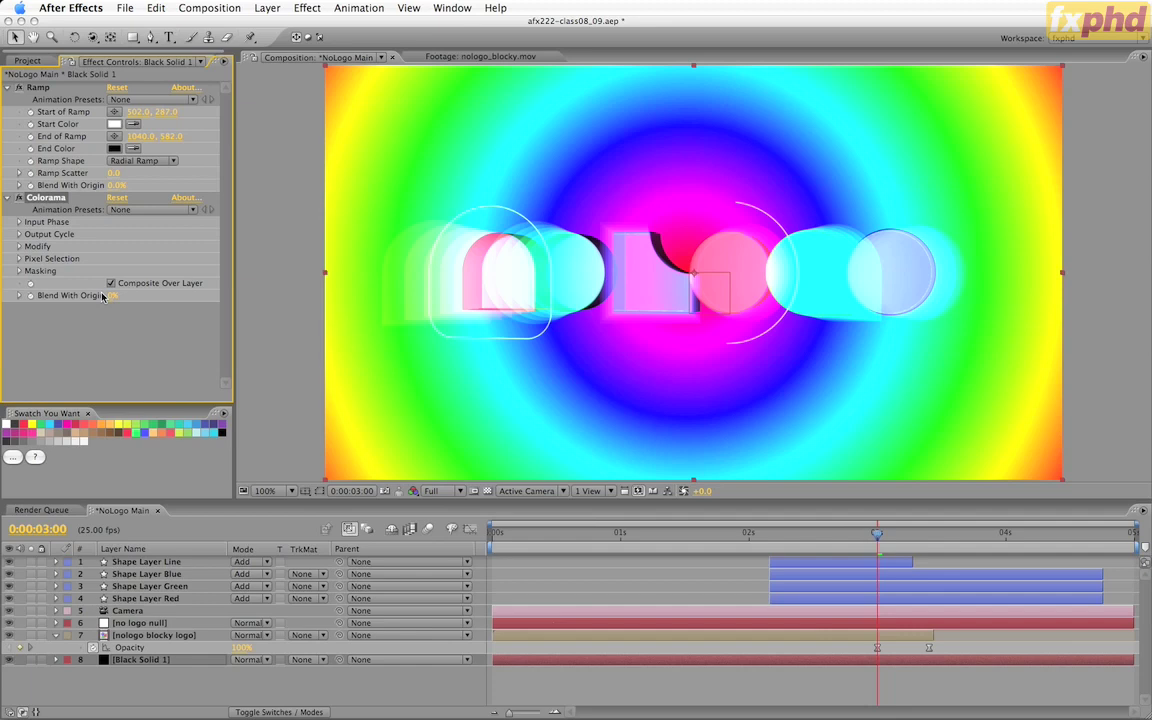
pyautogui.click(19, 234)
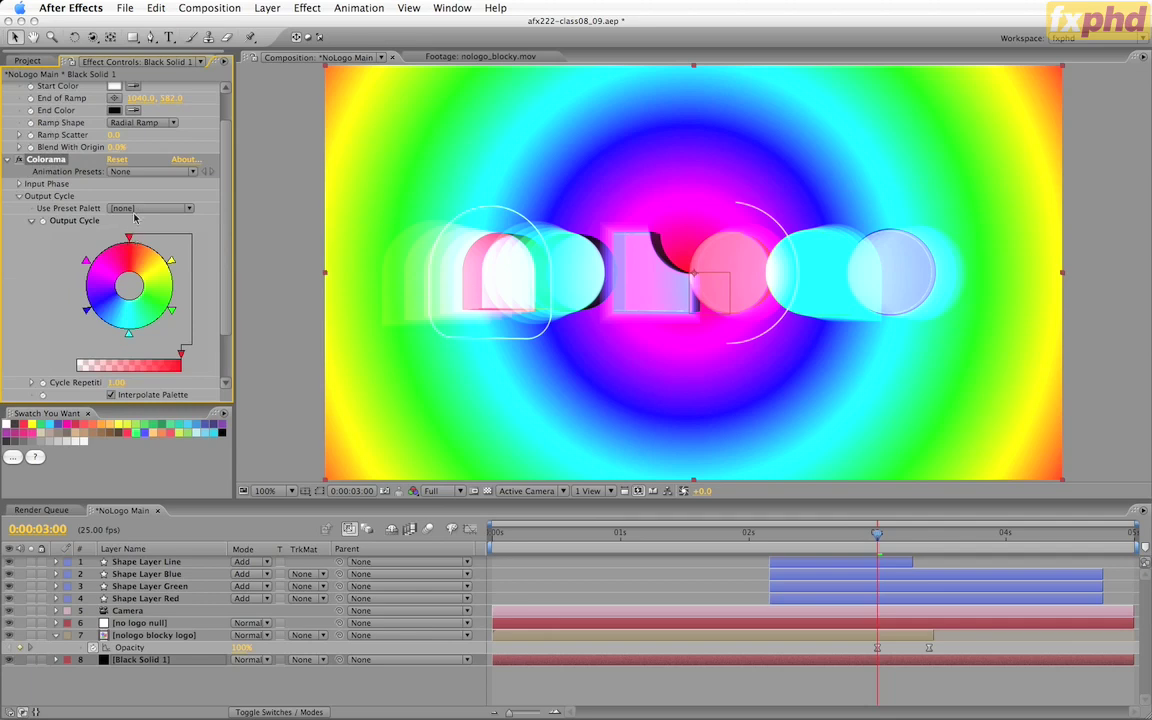
pyautogui.click(135, 208)
pyautogui.click(134, 253)
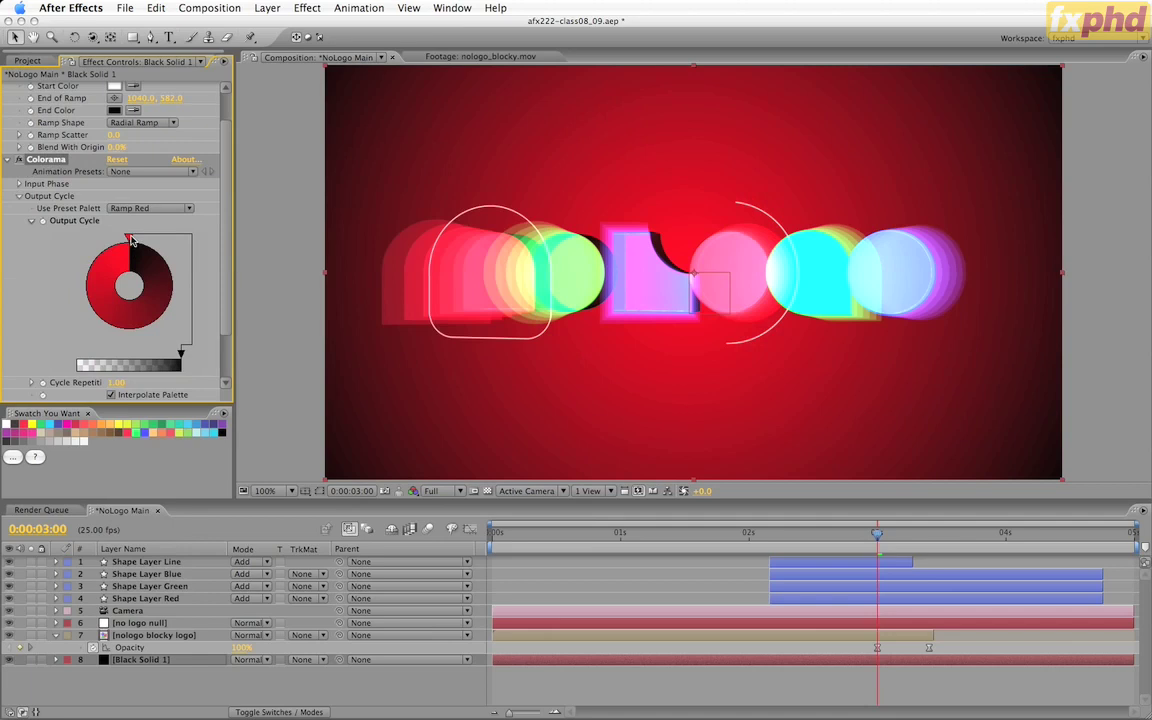
# Step: Try moving a color point around Colorama's output cycle wheel and lowering its opacity, and undo the change
pyautogui.moveTo(130, 240); pyautogui.dragTo(169, 277)
pyautogui.moveTo(180, 353); pyautogui.dragTo(135, 353)
pyautogui.press('super+z')
# Step: Change the red end of Colorama's output cycle to black
pyautogui.click(128, 238)
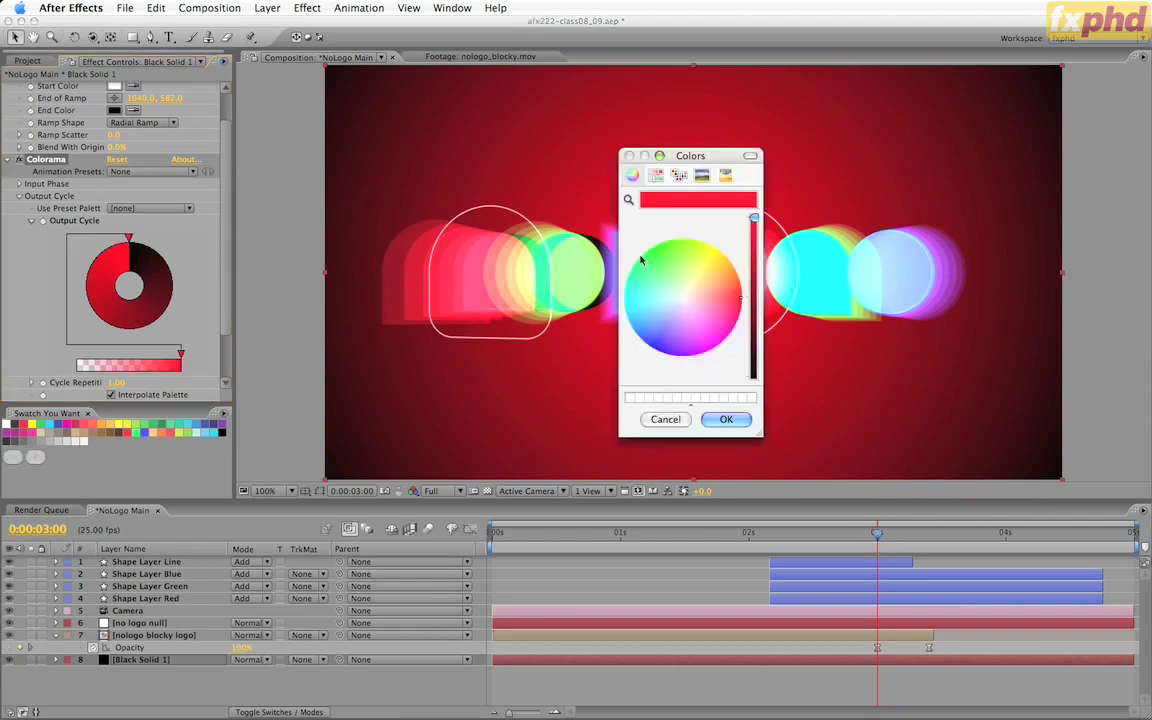
pyautogui.moveTo(754, 217); pyautogui.dragTo(754, 376)
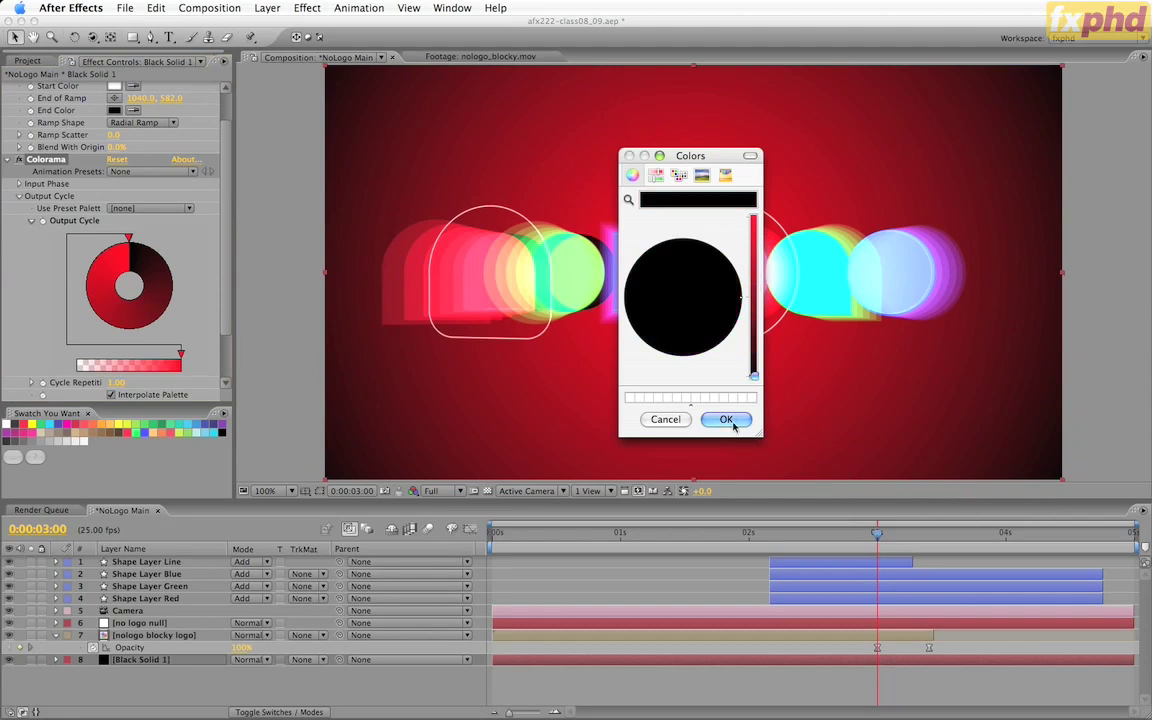
pyautogui.click(730, 419)
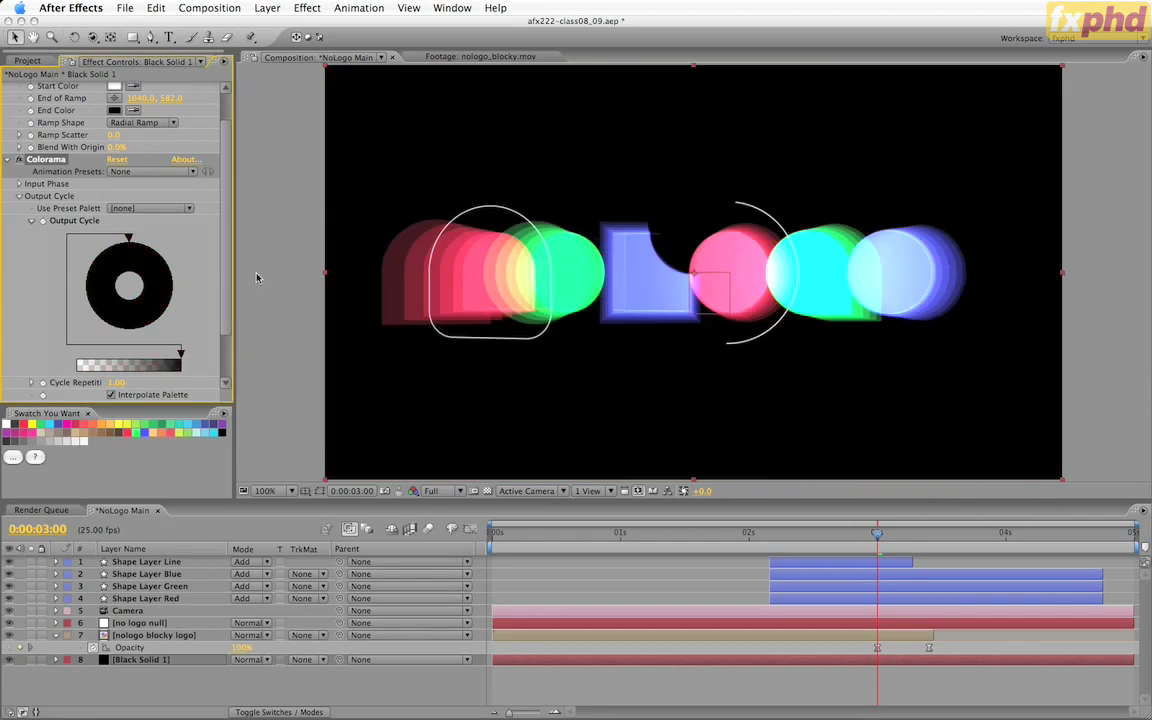
# Step: Set the opposite end of the output cycle to the dark red sampled from the logo's outermost red echo
pyautogui.click(131, 239)
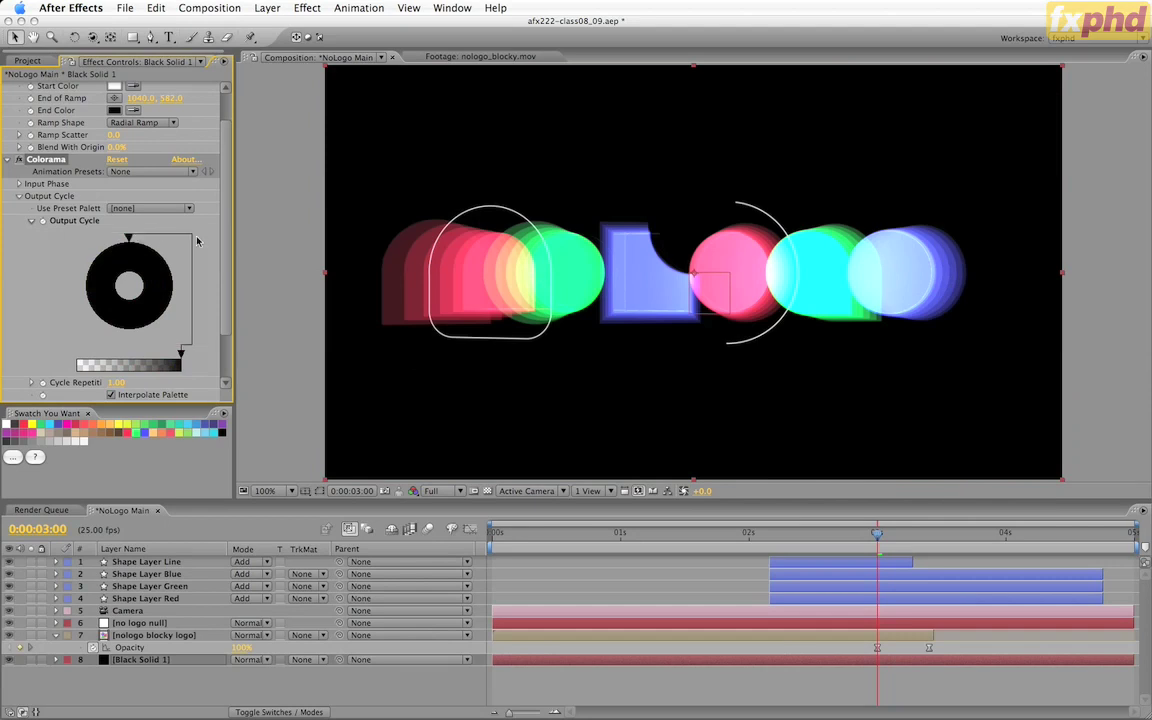
pyautogui.doubleClick(131, 239)
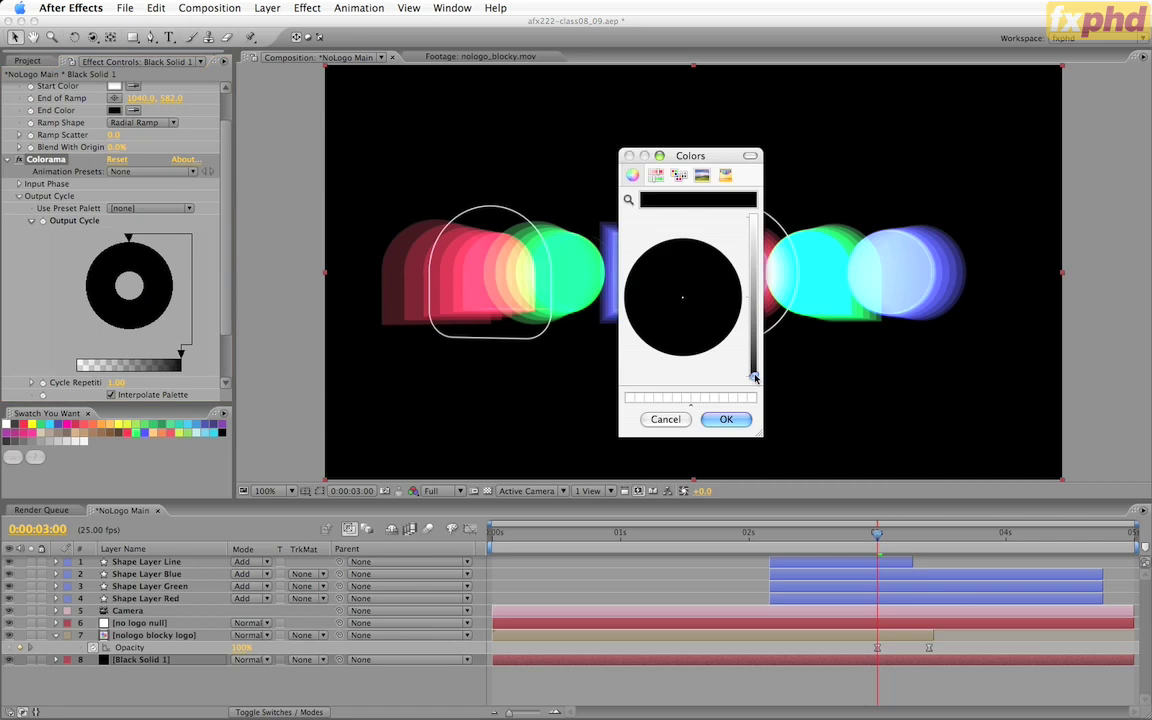
pyautogui.click(627, 201)
pyautogui.click(393, 285)
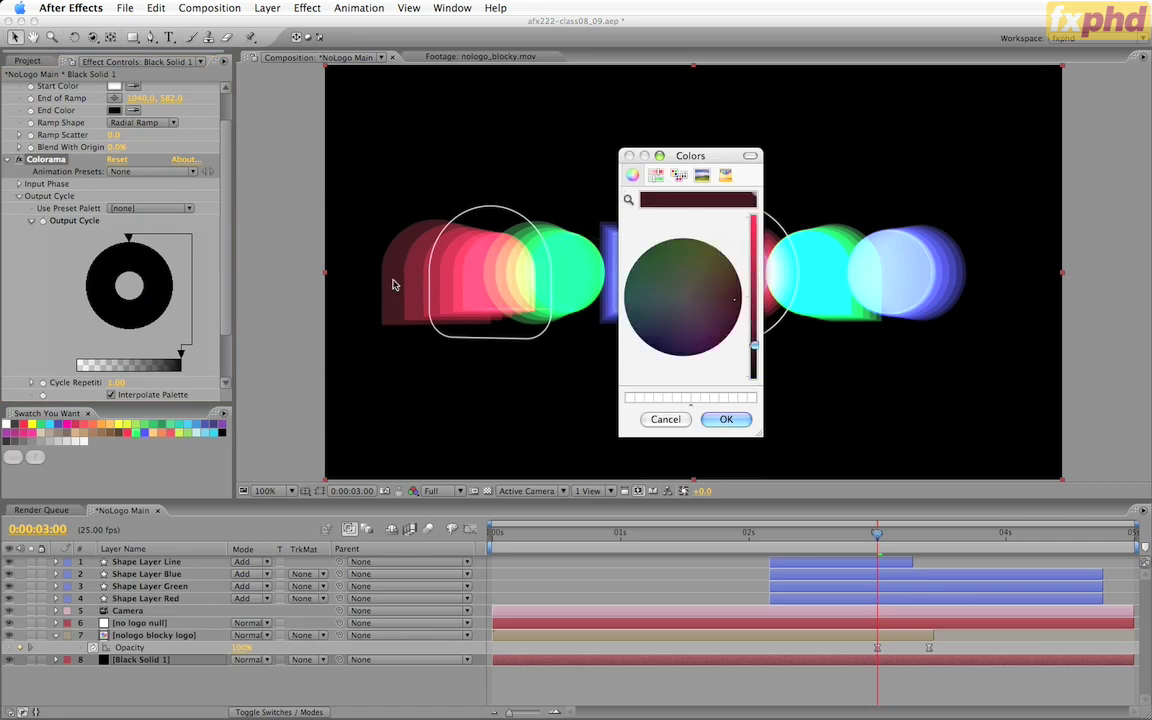
pyautogui.click(728, 419)
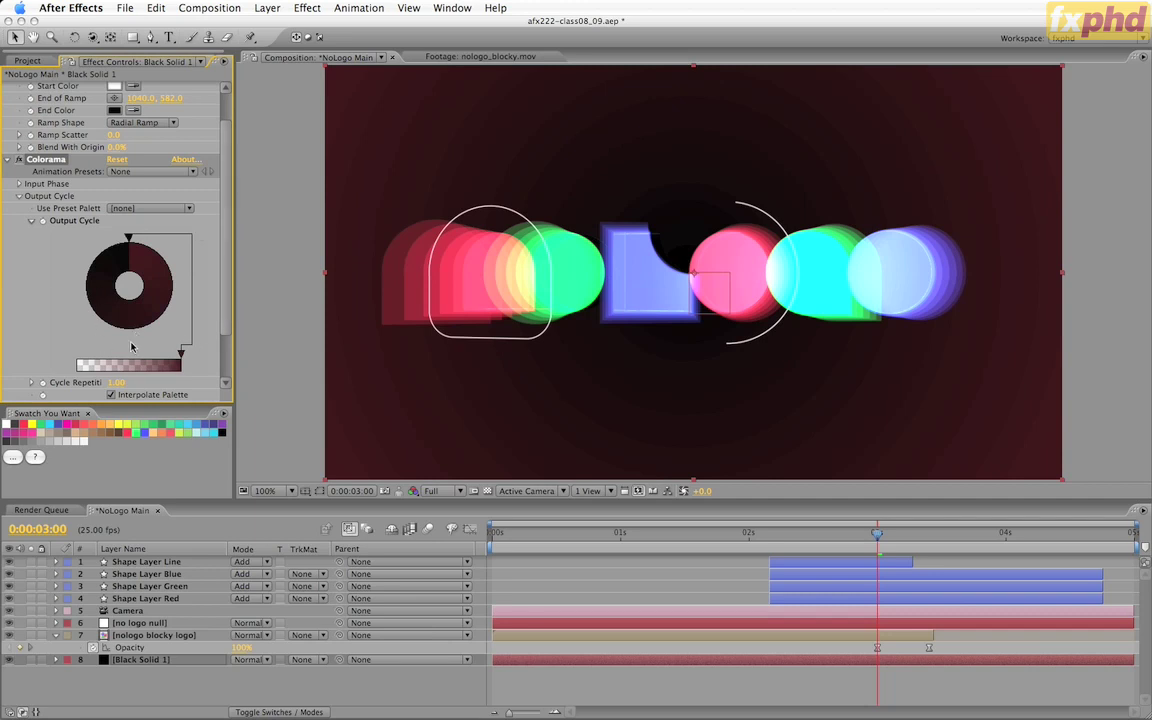
# Step: Try adding a brighter red color point halfway around the output cycle, and remove it again
pyautogui.doubleClick(120, 304)
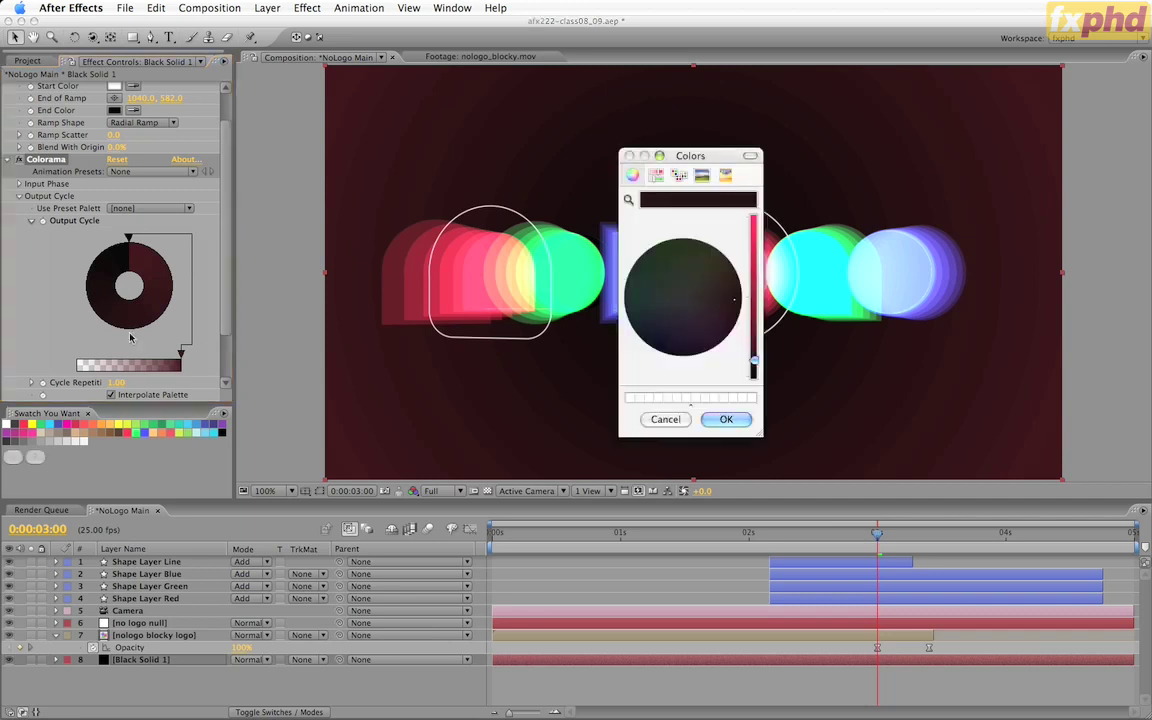
pyautogui.click(754, 338)
pyautogui.moveTo(760, 324); pyautogui.dragTo(757, 275)
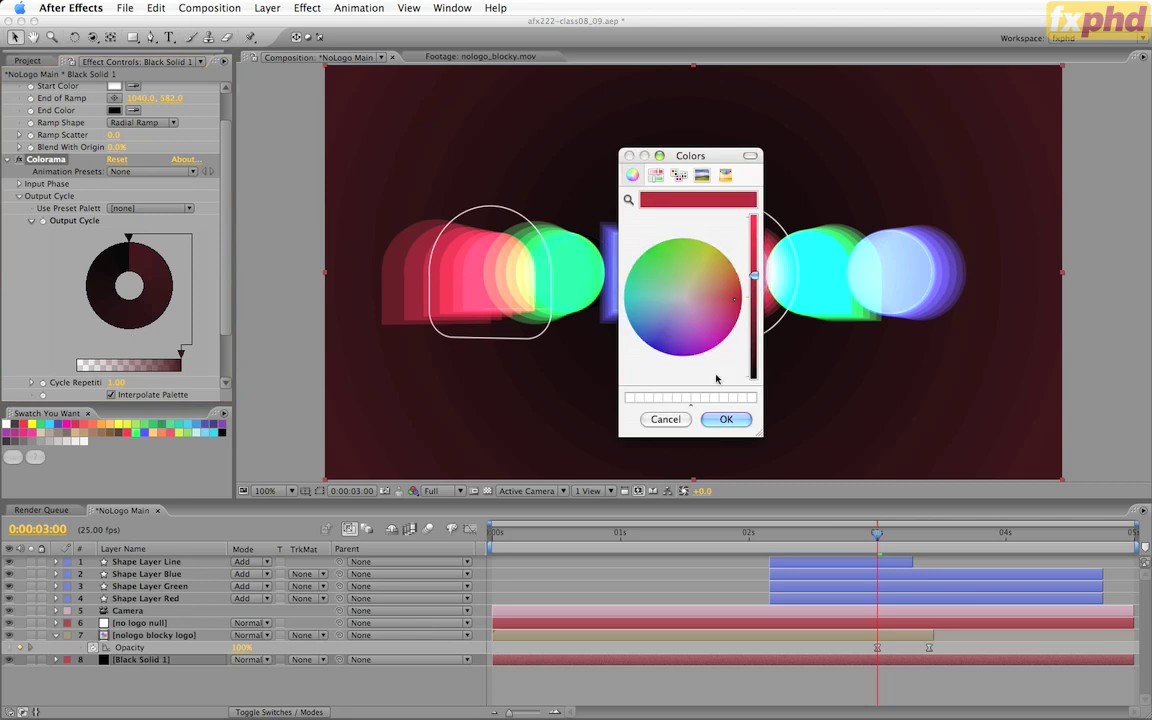
pyautogui.click(726, 419)
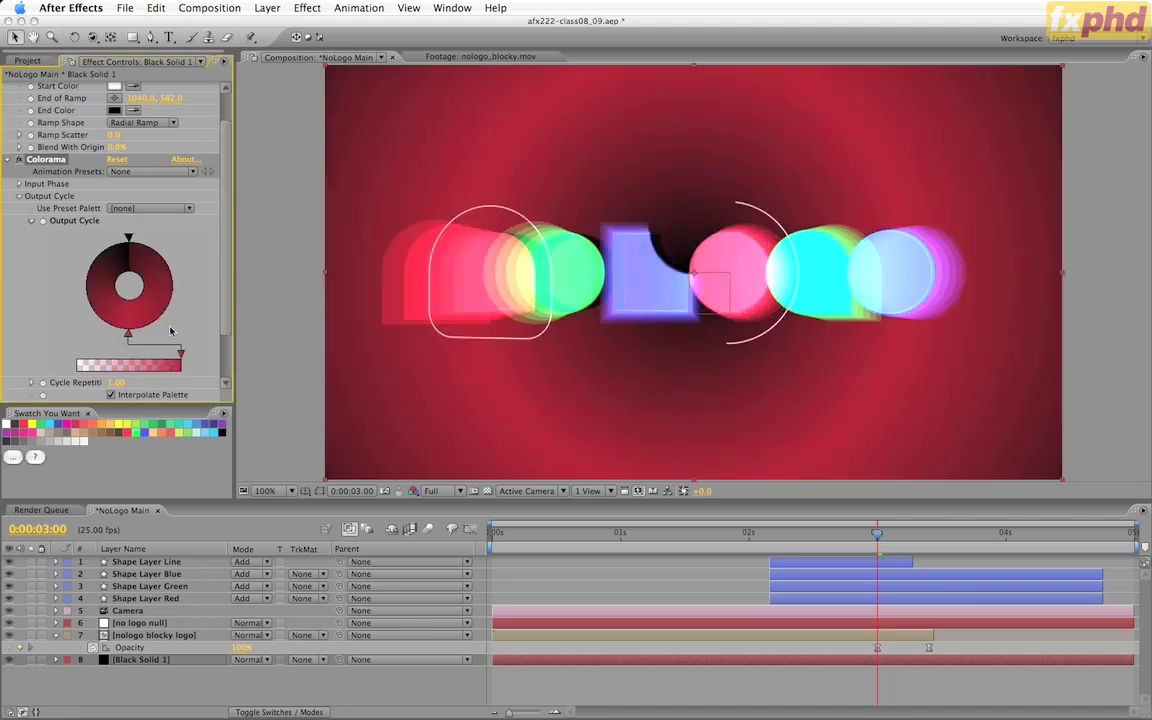
pyautogui.moveTo(187, 302)
pyautogui.mouseDown()
pyautogui.moveTo(137, 332)
pyautogui.moveTo(84, 265)
pyautogui.mouseUp()
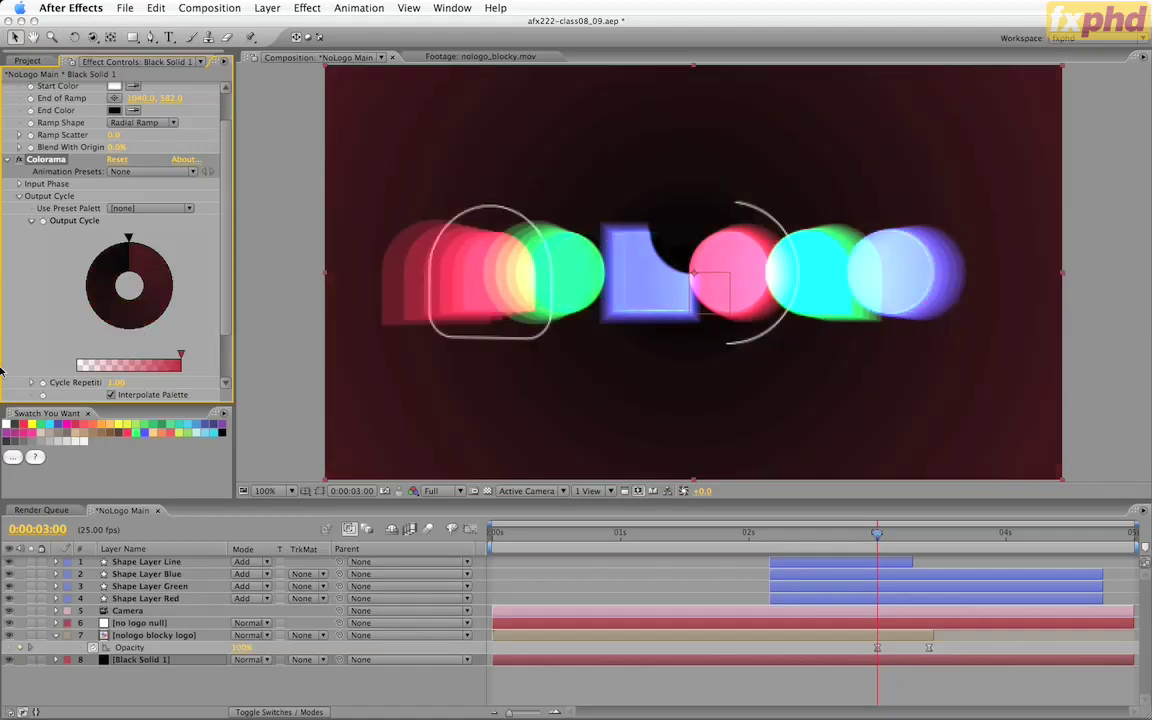
# Step: Review the channel choices in Colorama's Modify settings, and collapse the Colorama and Ramp effect settings
pyautogui.scroll(-3, 220, 233)
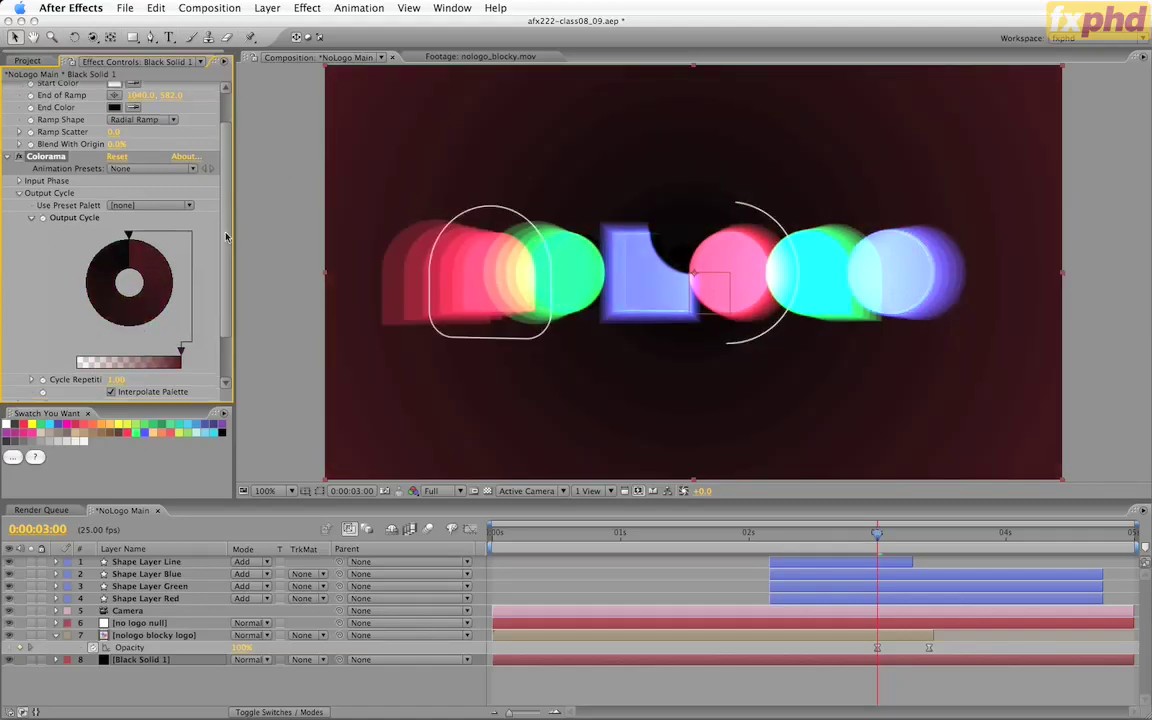
pyautogui.click(31, 160)
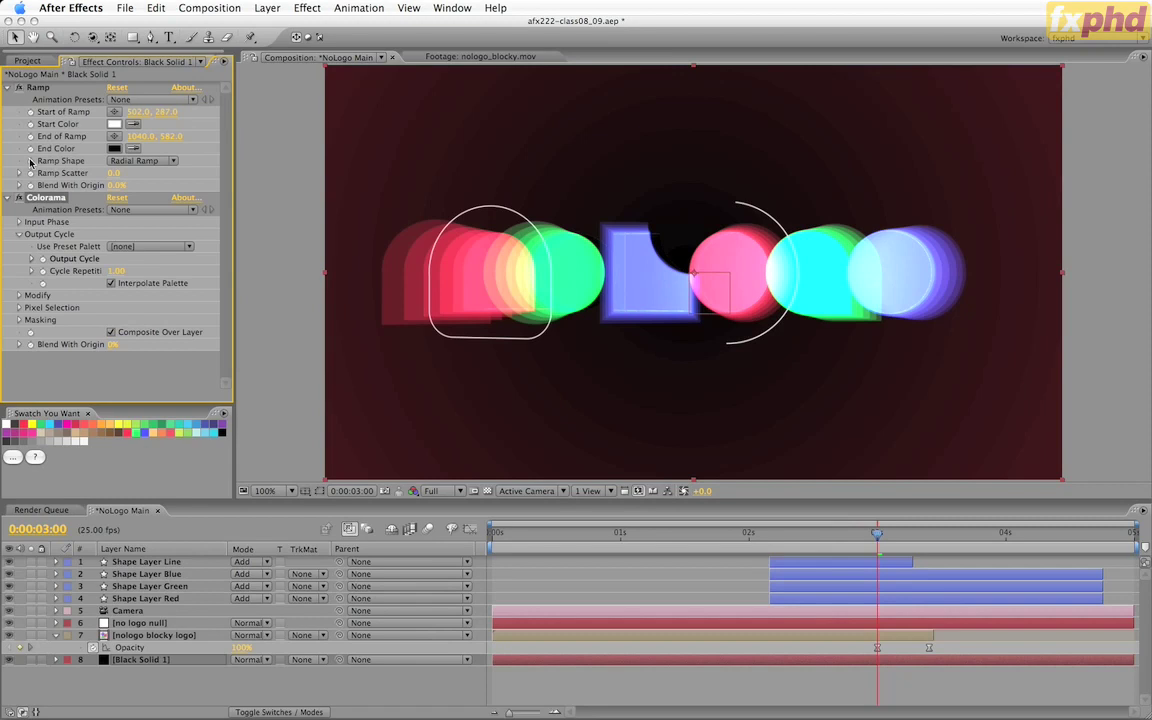
pyautogui.click(19, 296)
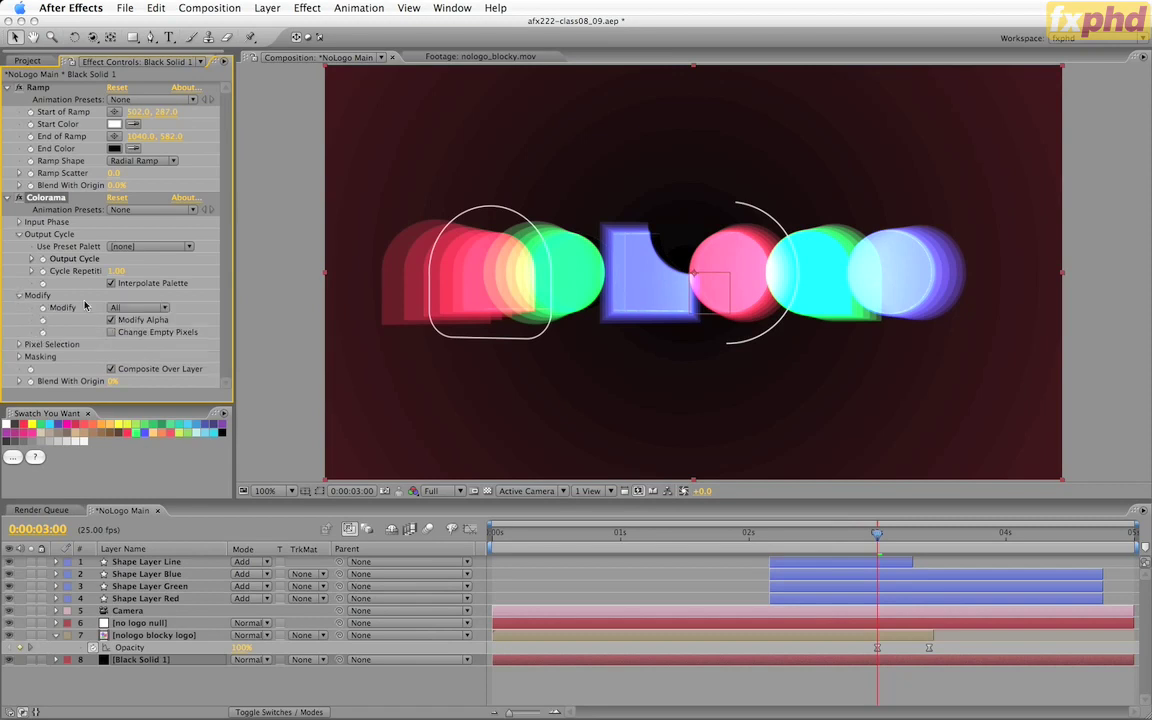
pyautogui.click(146, 307)
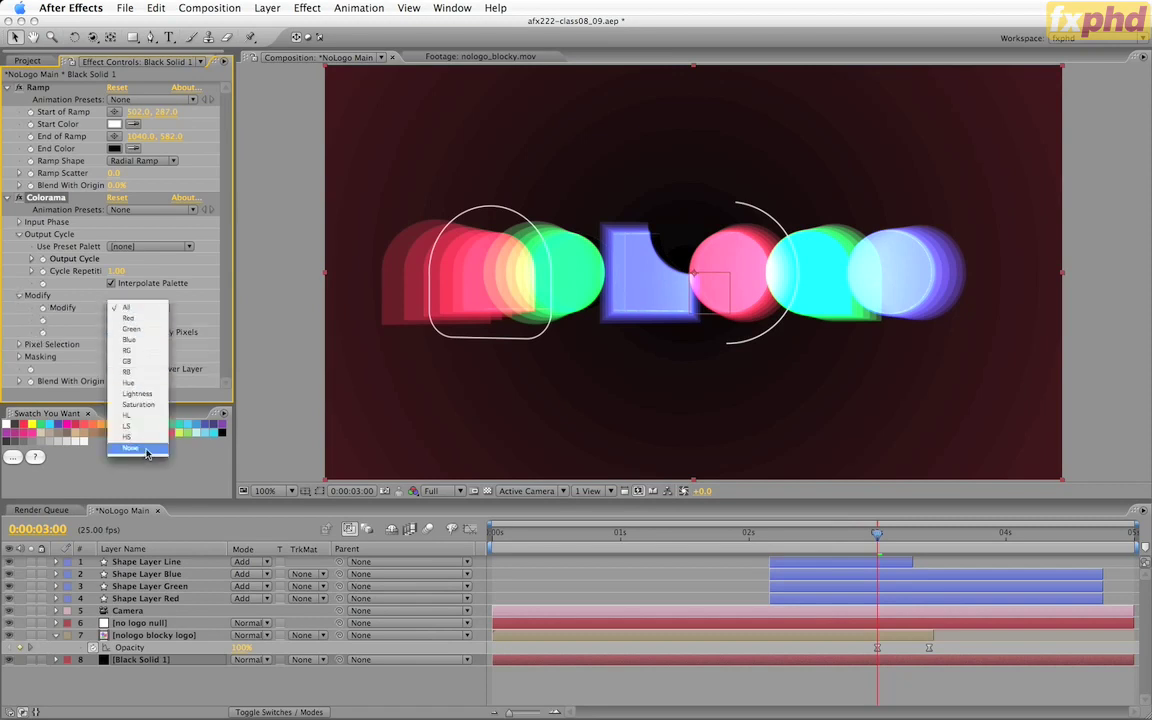
pyautogui.click(186, 250)
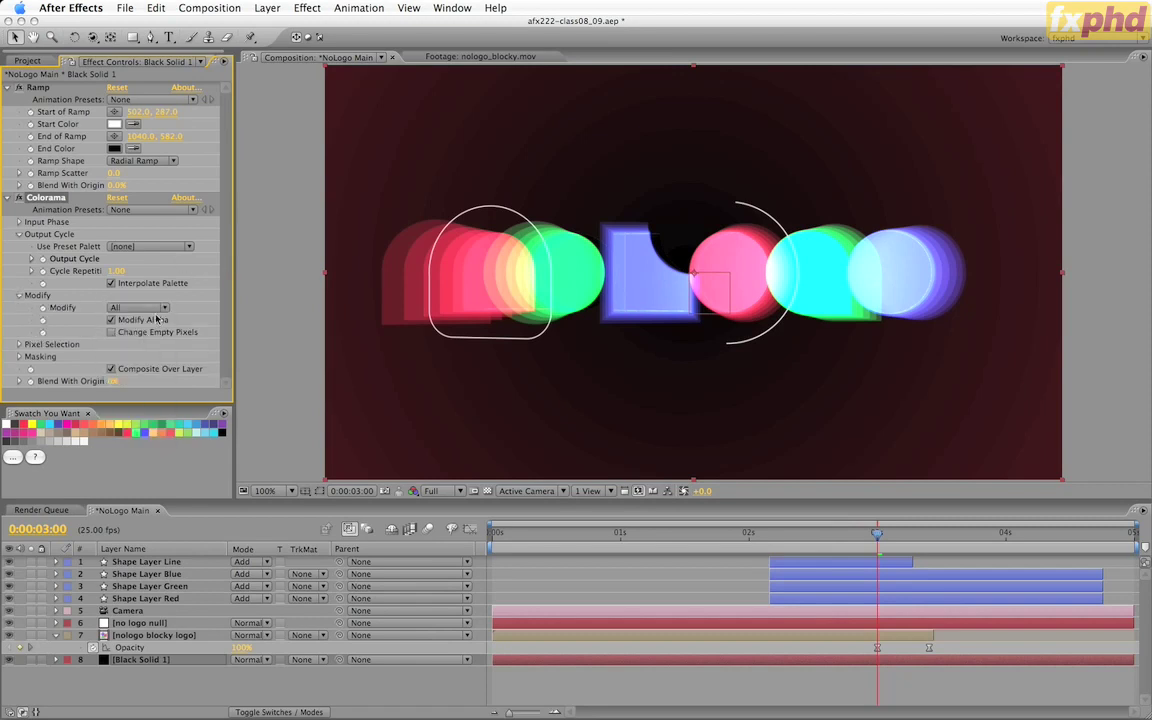
pyautogui.click(19, 296)
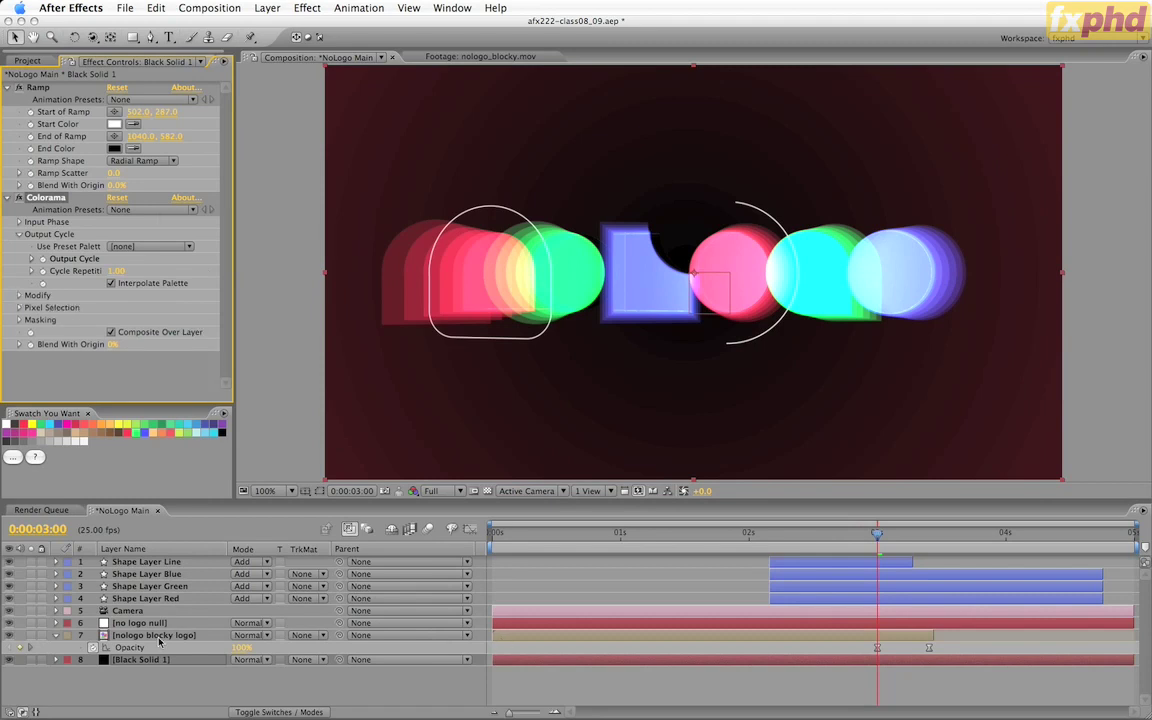
pyautogui.click(6, 197)
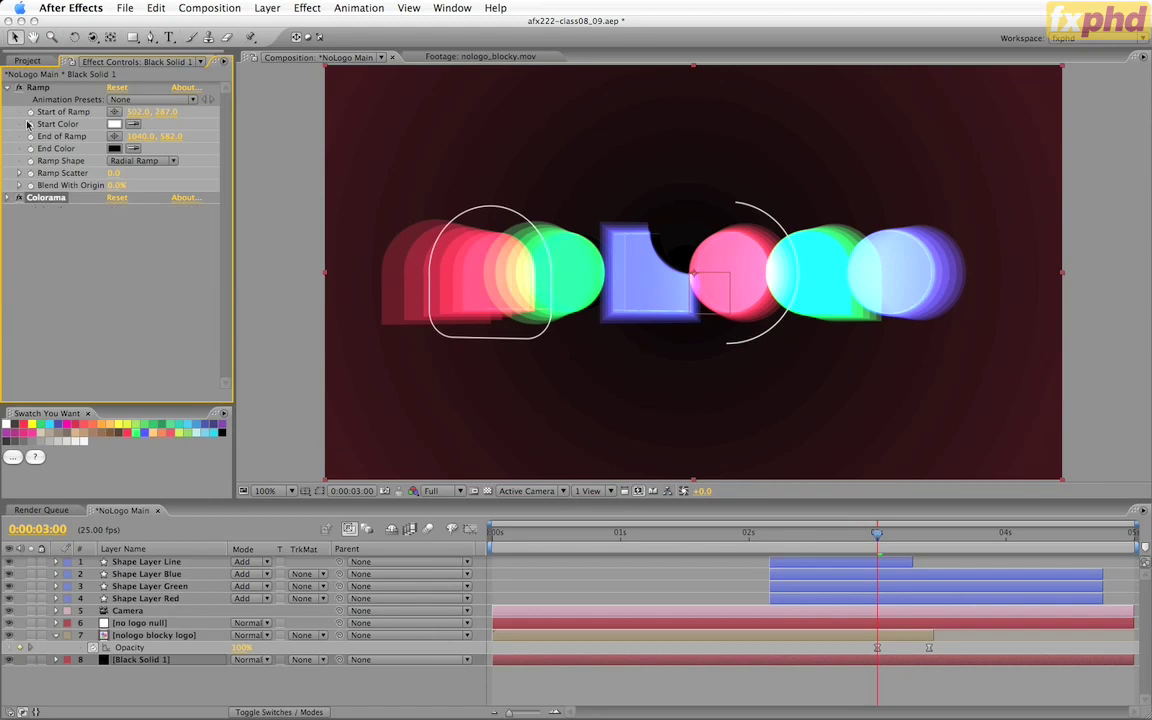
pyautogui.click(8, 88)
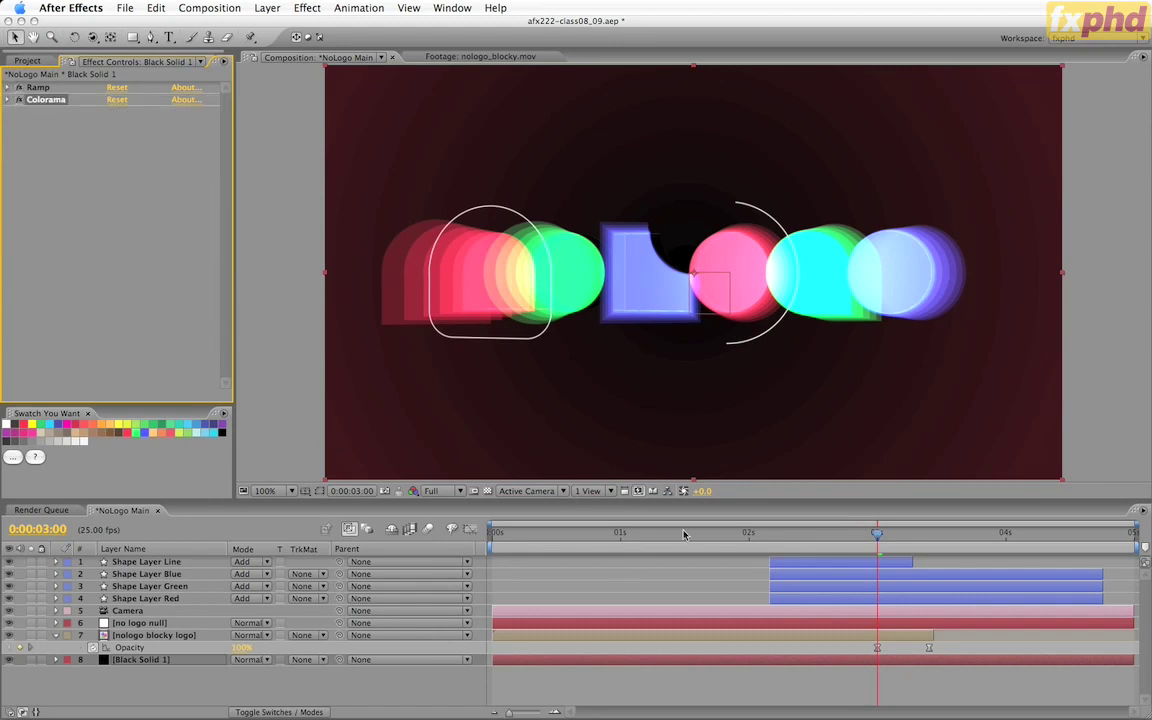
# Step: Scrub back through the animation and preview the composition from its first frame
pyautogui.moveTo(684, 535); pyautogui.dragTo(618, 554)
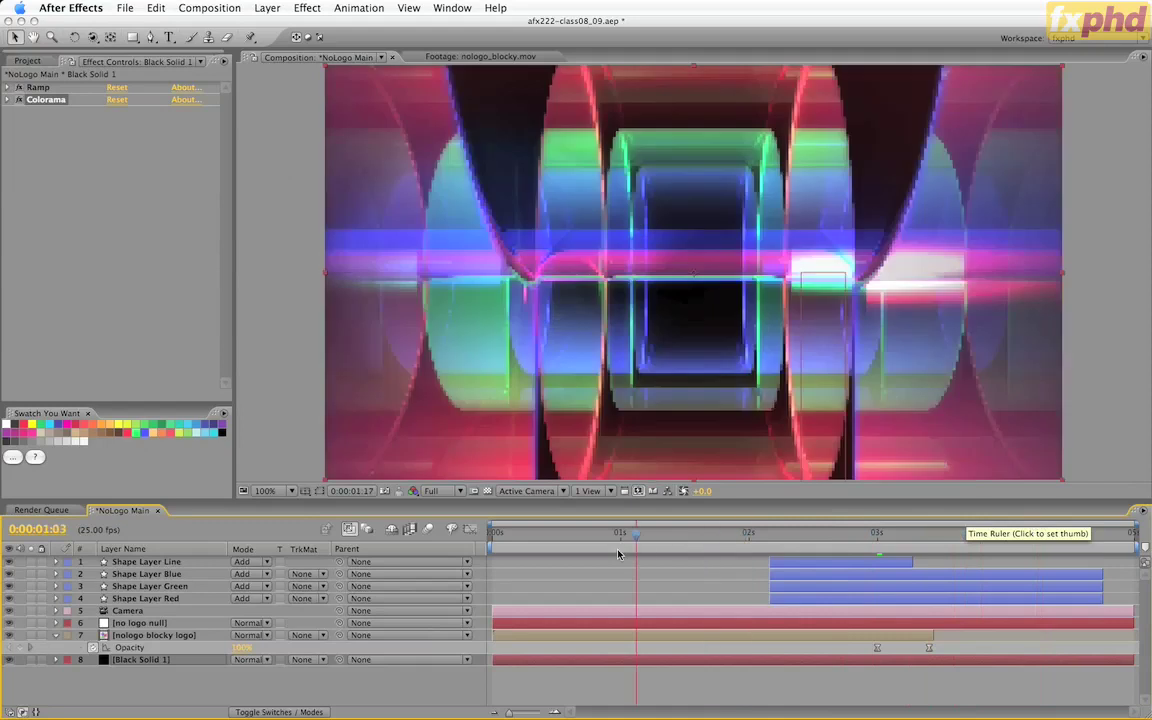
pyautogui.press('Home')
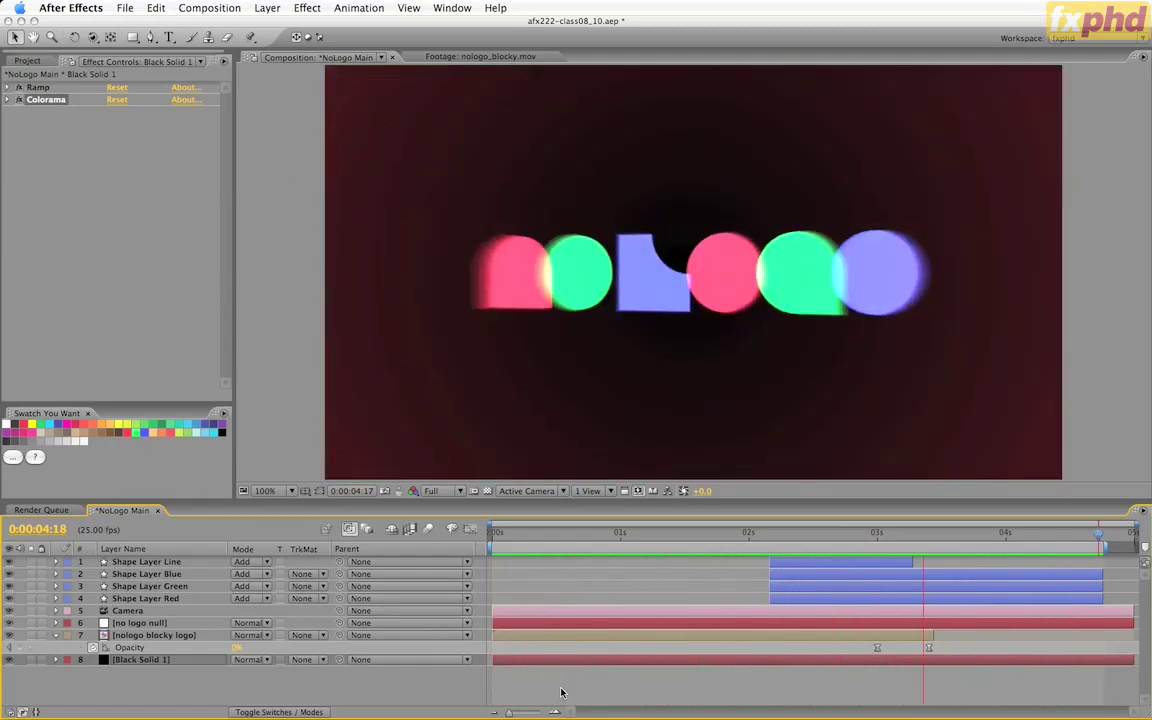
pyautogui.press('space')
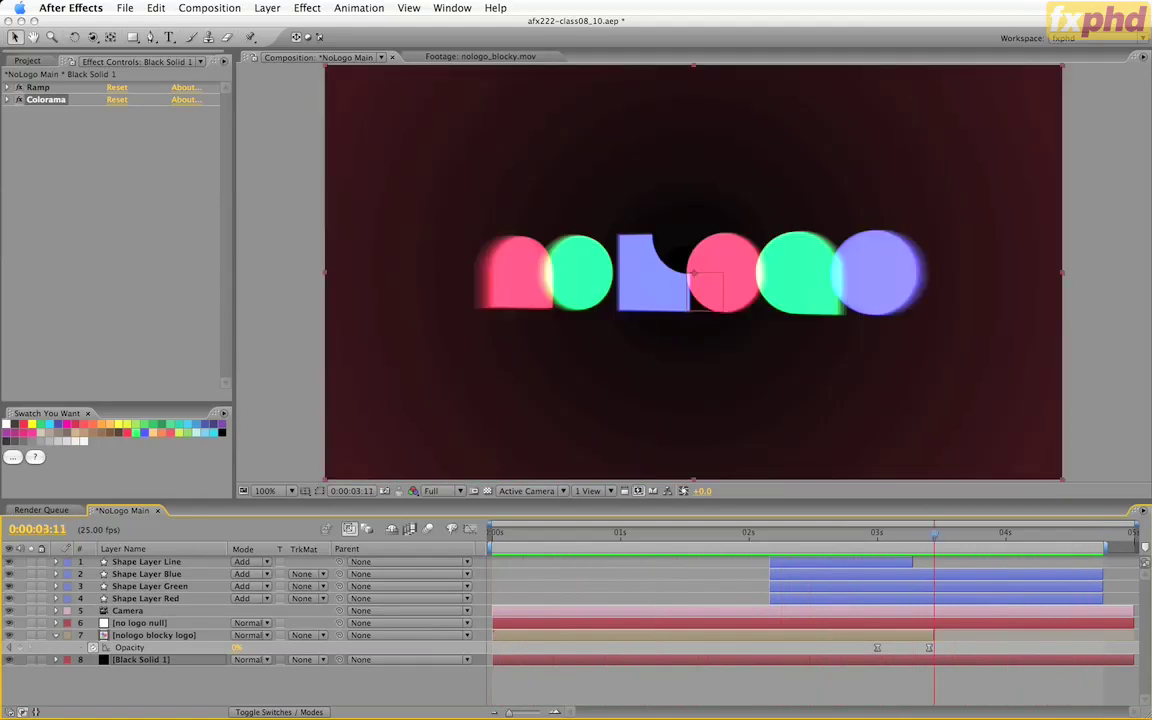